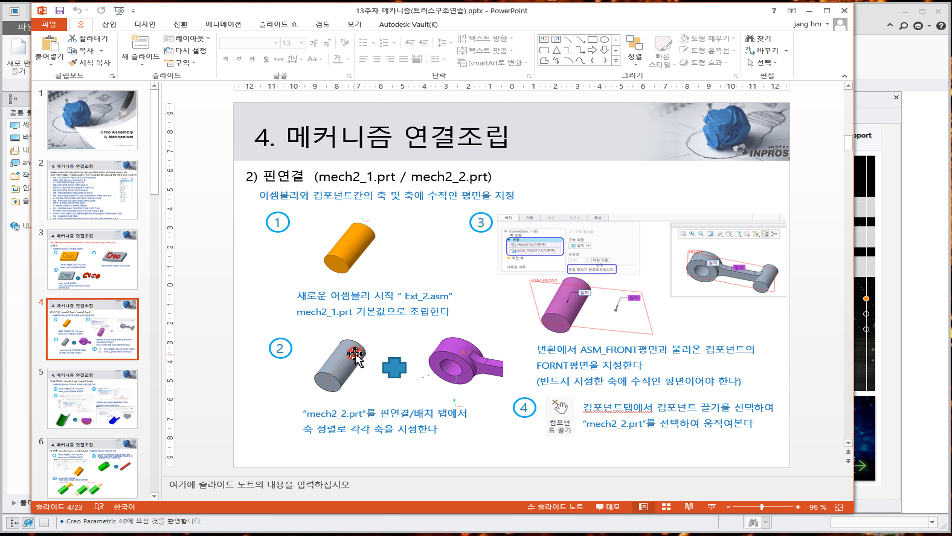
{"action": "left_click_drag", "start_coordinate": [357, 341], "coordinate": [319, 388]}
{"action": "left_click_drag", "start_coordinate": [476, 329], "coordinate": [443, 388]}
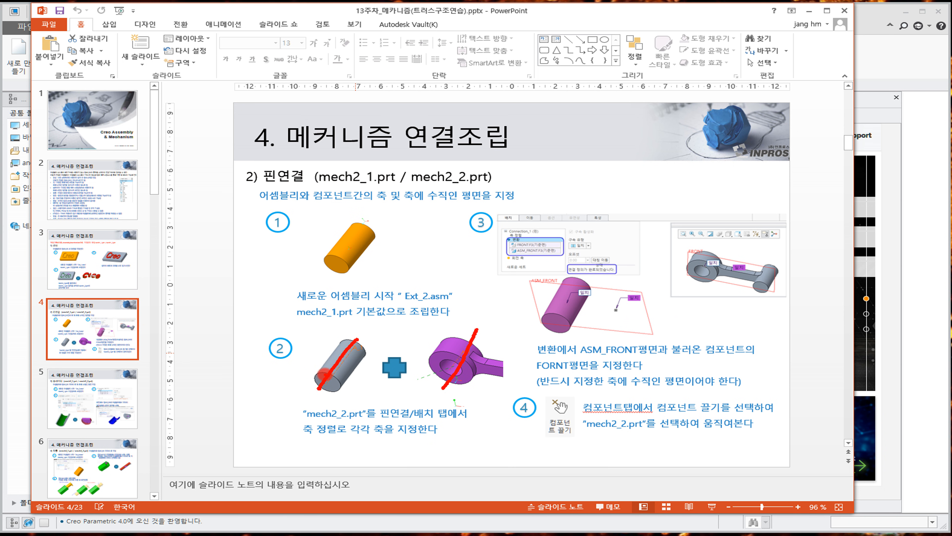
{"action": "mouse_move", "coordinate": [515, 356]}
{"action": "left_mouse_down"}
{"action": "mouse_move", "coordinate": [402, 329]}
{"action": "mouse_move", "coordinate": [517, 356]}
{"action": "mouse_move", "coordinate": [496, 355]}
{"action": "left_mouse_up"}
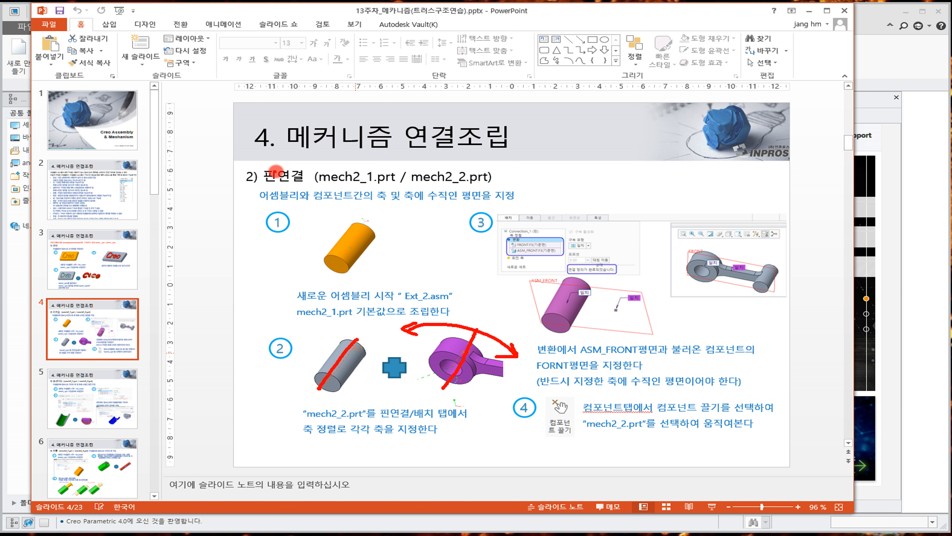
{"action": "mouse_move", "coordinate": [288, 187]}
{"action": "left_mouse_down"}
{"action": "mouse_move", "coordinate": [260, 173]}
{"action": "mouse_move", "coordinate": [305, 168]}
{"action": "left_mouse_up"}
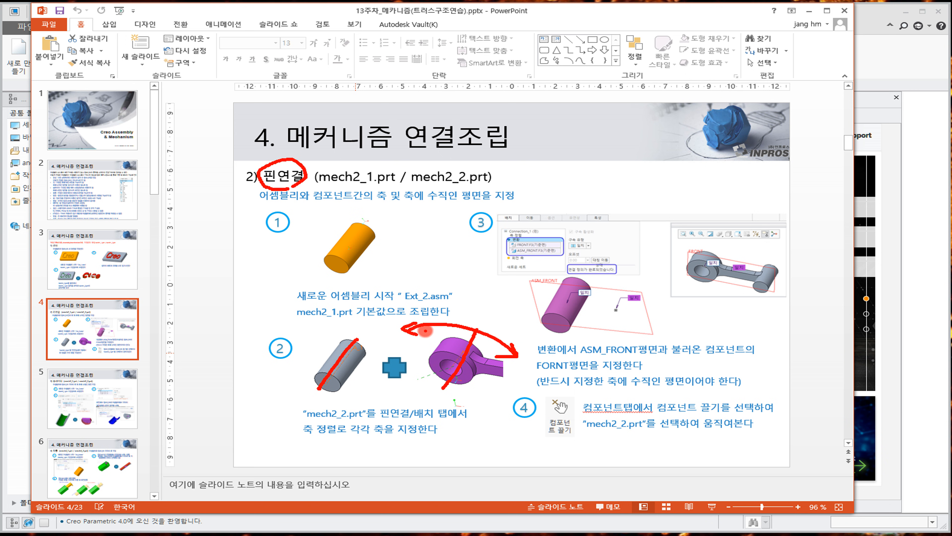
{"action": "key", "text": "e"}
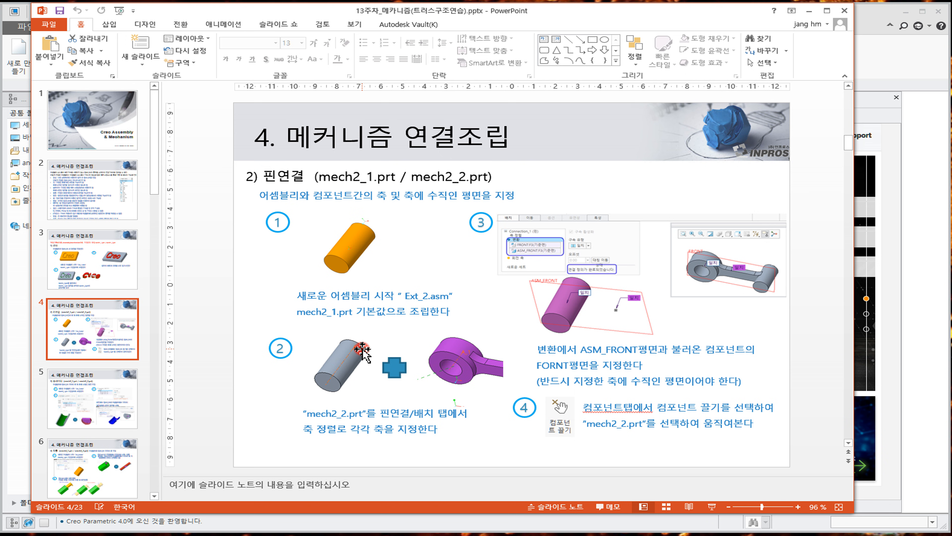
Review the mechanism assembly slides on the slider, cylinder, planar and ball connections
{"action": "left_click", "coordinate": [100, 400]}
{"action": "scroll", "coordinate": [109, 401], "scroll_direction": "down", "scroll_amount": 3}
{"action": "scroll", "coordinate": [107, 396], "scroll_direction": "down", "scroll_amount": 1}
{"action": "scroll", "coordinate": [108, 396], "scroll_direction": "up", "scroll_amount": 1}
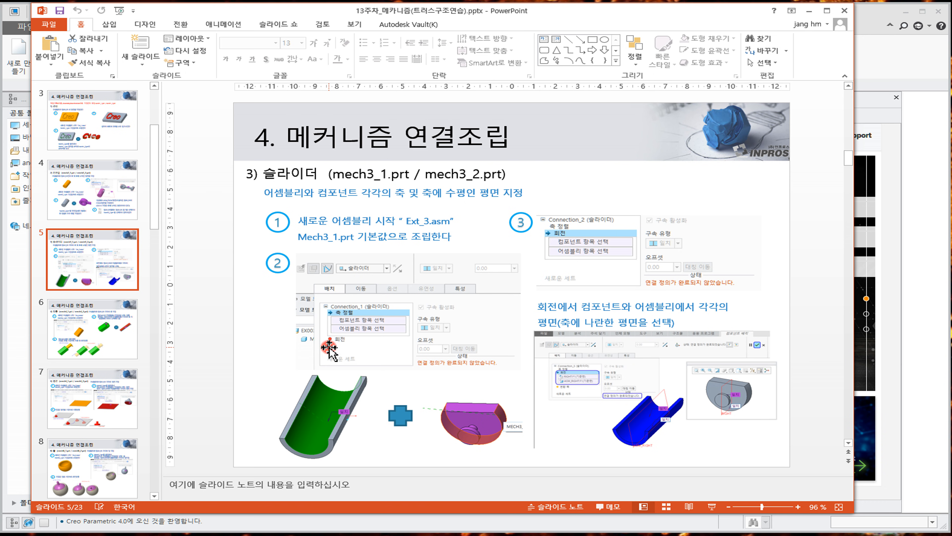
{"action": "left_click", "coordinate": [97, 328]}
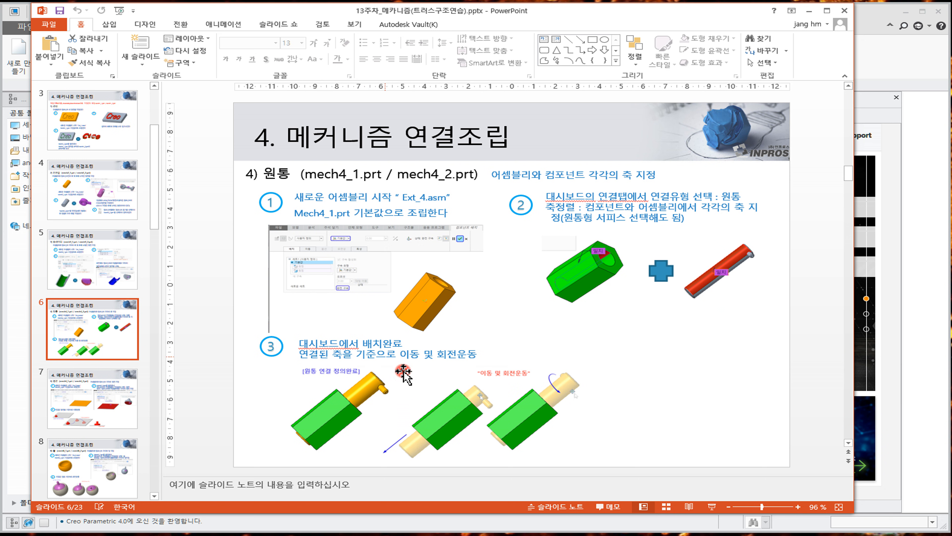
{"action": "left_click", "coordinate": [109, 387]}
{"action": "scroll", "coordinate": [109, 385], "scroll_direction": "down", "scroll_amount": 1}
{"action": "scroll", "coordinate": [109, 386], "scroll_direction": "down", "scroll_amount": 2}
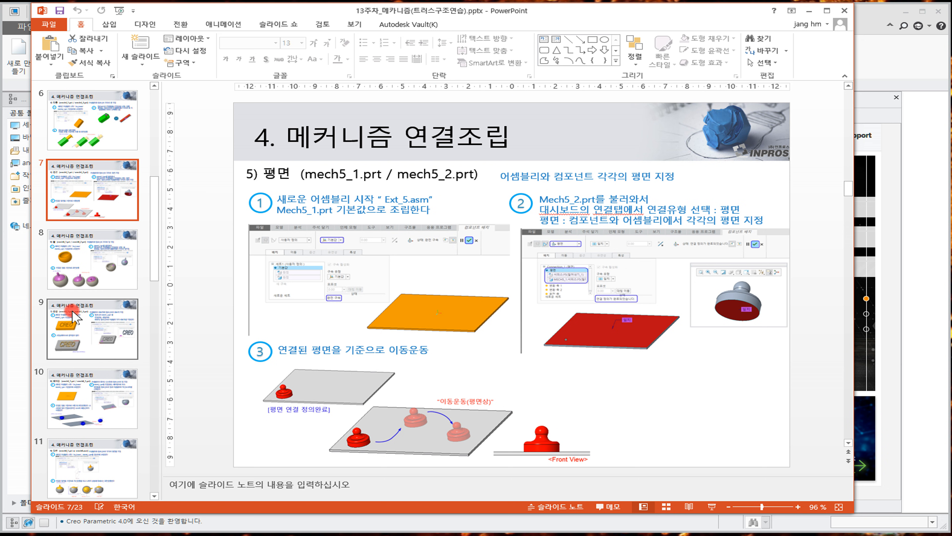
{"action": "left_click", "coordinate": [131, 280]}
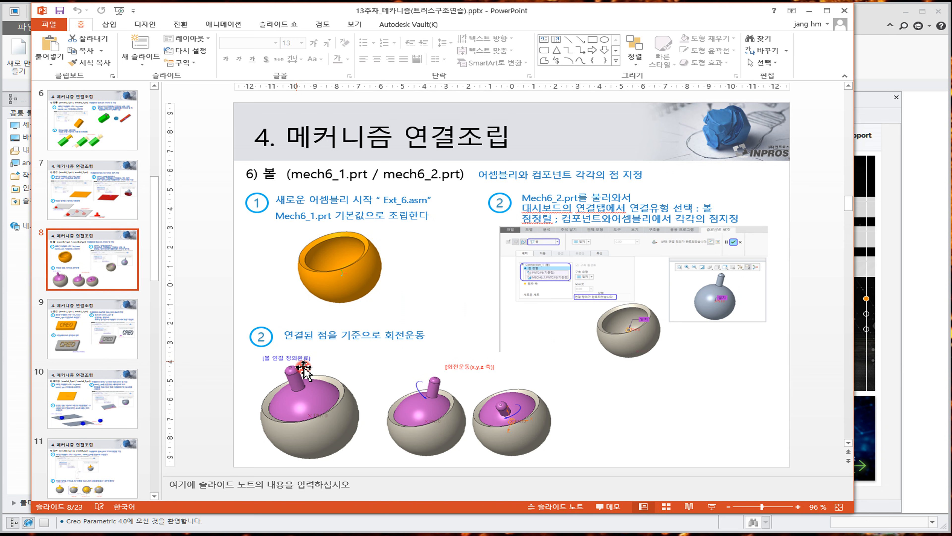
Review the slides on the weld, general, 6DOF, gimbal and slot connections, ending on the truss linkage exercise slide
{"action": "left_click", "coordinate": [110, 334]}
{"action": "scroll", "coordinate": [111, 338], "scroll_direction": "down", "scroll_amount": 2}
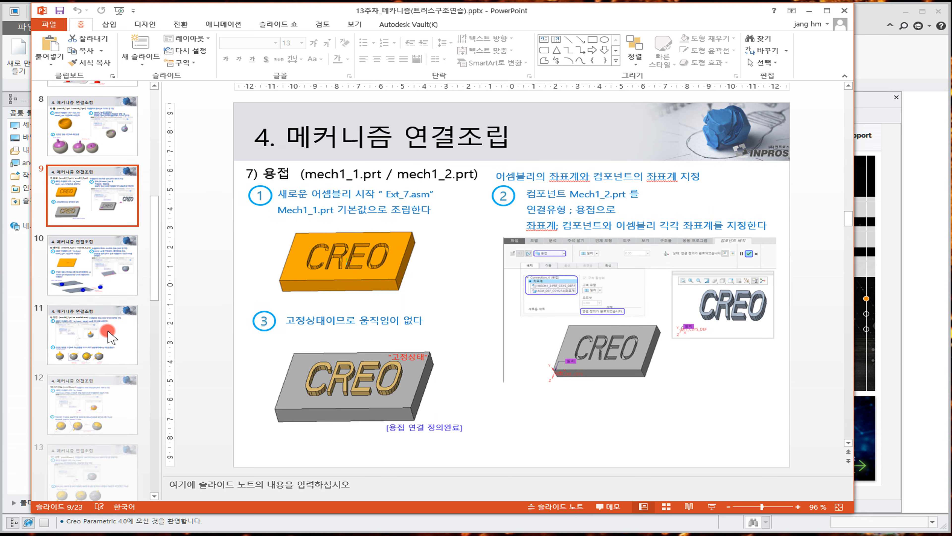
{"action": "left_click", "coordinate": [110, 335]}
{"action": "scroll", "coordinate": [107, 326], "scroll_direction": "down", "scroll_amount": 2}
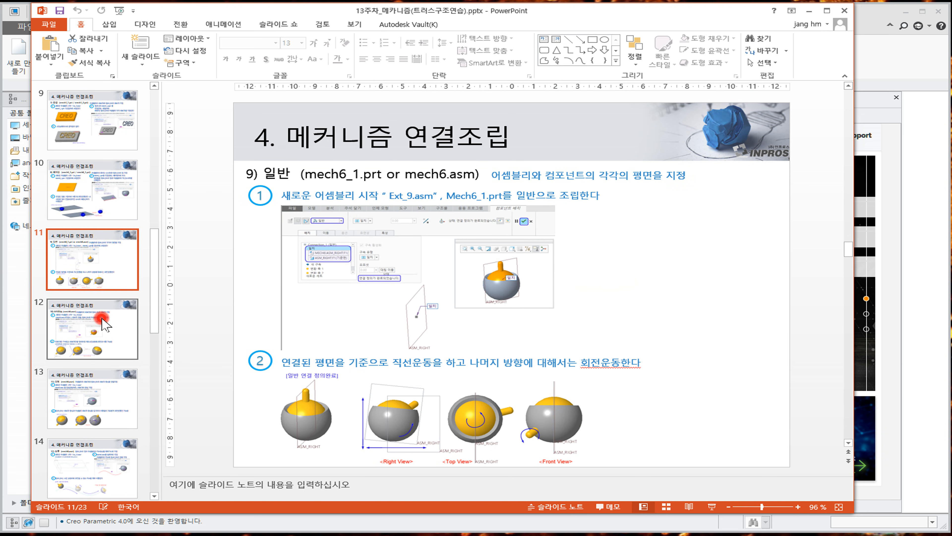
{"action": "left_click", "coordinate": [106, 324]}
{"action": "scroll", "coordinate": [107, 325], "scroll_direction": "down", "scroll_amount": 1}
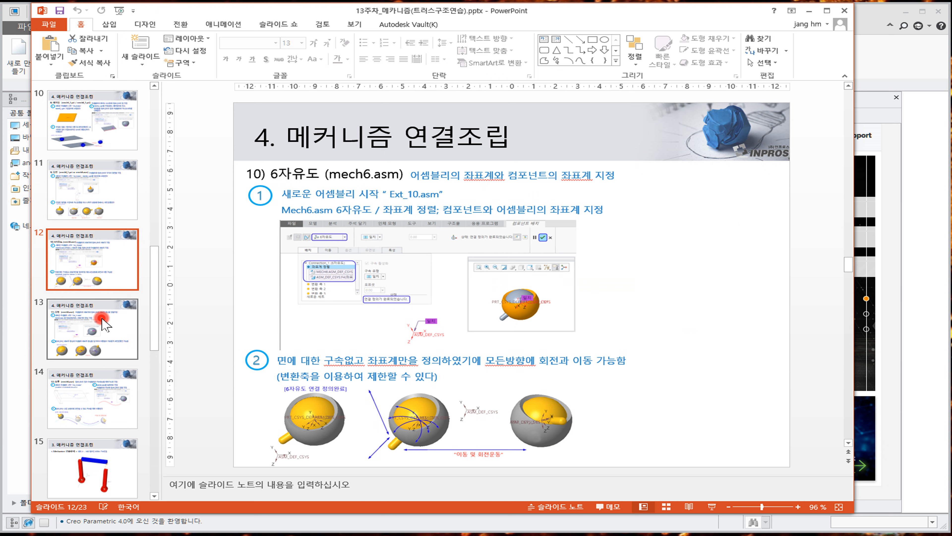
{"action": "left_click", "coordinate": [106, 325]}
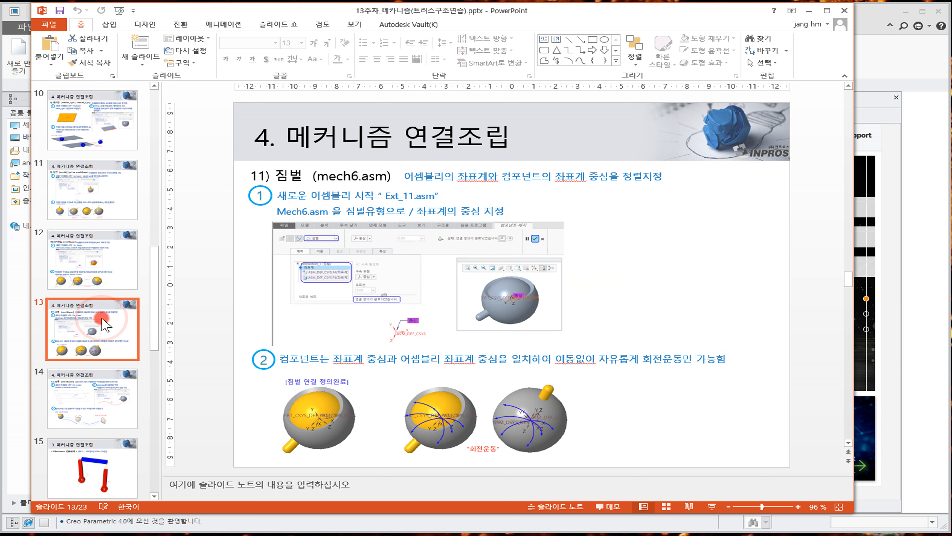
{"action": "scroll", "coordinate": [106, 325], "scroll_direction": "down", "scroll_amount": 1}
{"action": "left_click", "coordinate": [105, 325]}
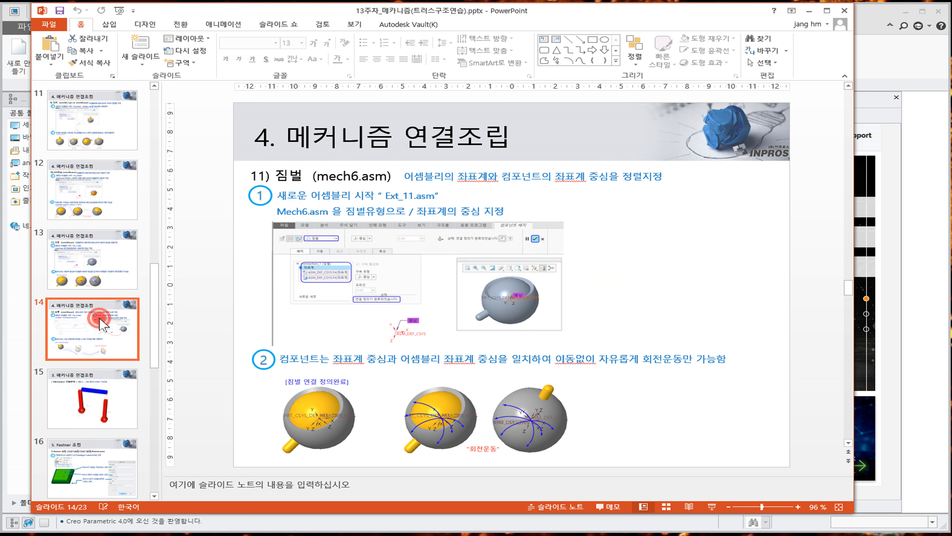
{"action": "scroll", "coordinate": [104, 324], "scroll_direction": "down", "scroll_amount": 1}
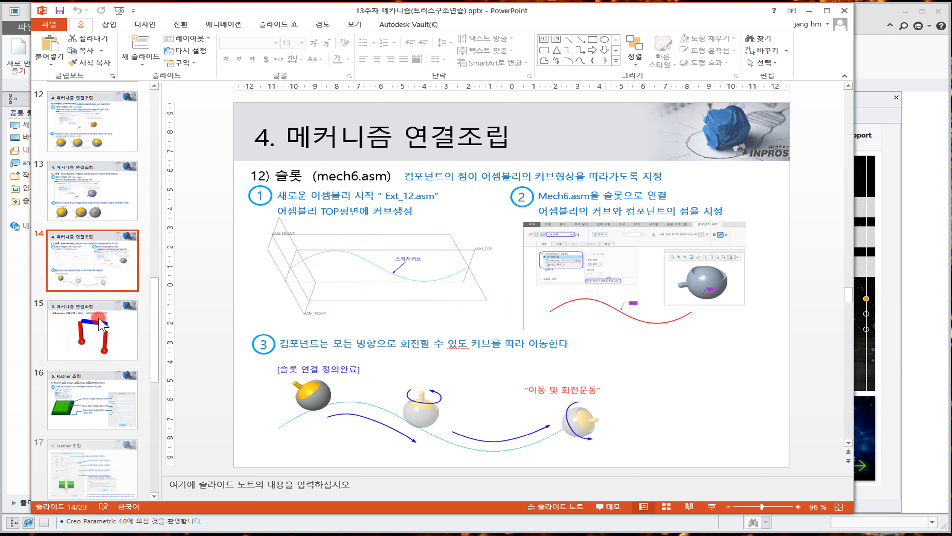
{"action": "left_click", "coordinate": [104, 325]}
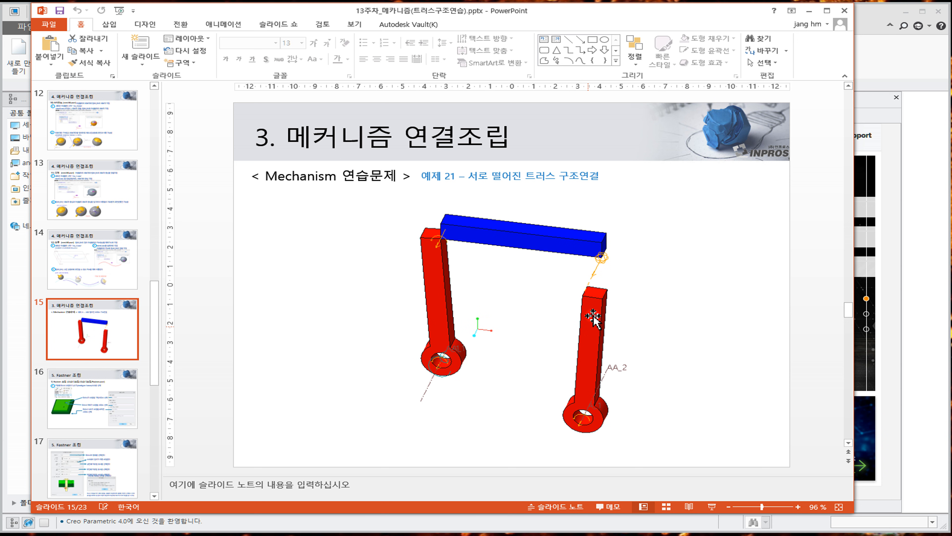
{"action": "left_click", "coordinate": [602, 262]}
{"action": "left_click", "coordinate": [601, 426]}
{"action": "left_click", "coordinate": [484, 288]}
{"action": "left_click", "coordinate": [394, 380]}
{"action": "left_click", "coordinate": [476, 365]}
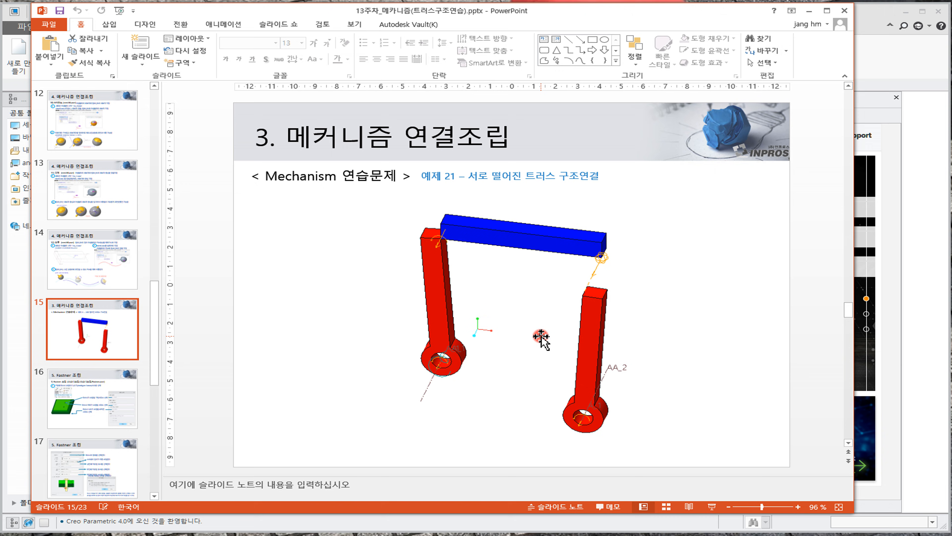
Minimize the presentation, switch to File Explorer and delete all the truss part and assembly files in the Mech_Truss folder
{"action": "left_click", "coordinate": [806, 11]}
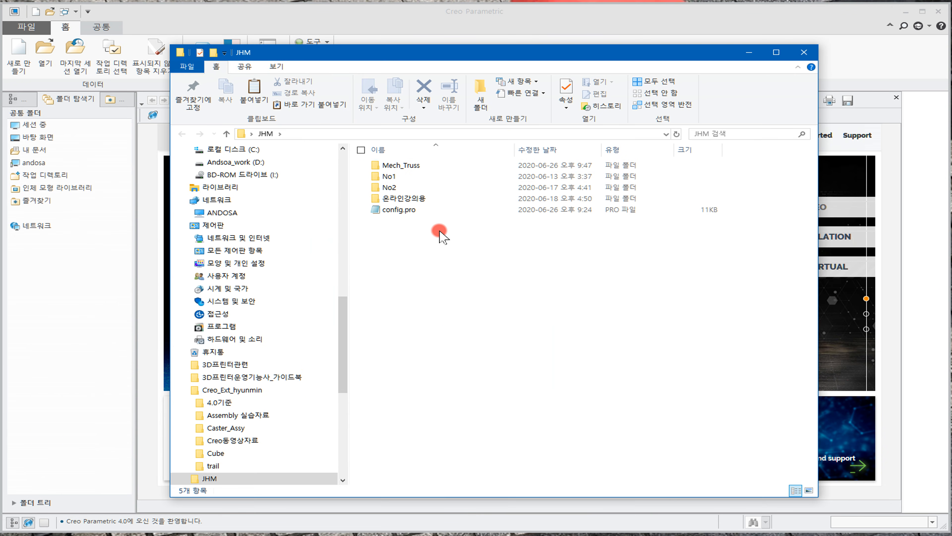
{"action": "double_click", "coordinate": [392, 165]}
{"action": "left_click_drag", "start_coordinate": [435, 228], "coordinate": [403, 174]}
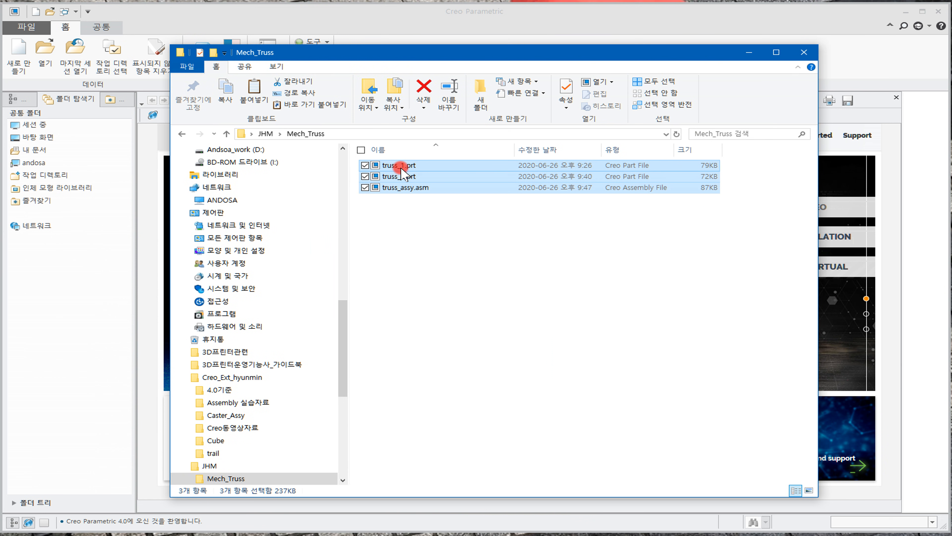
{"action": "key", "text": "Delete"}
{"action": "left_click", "coordinate": [797, 57]}
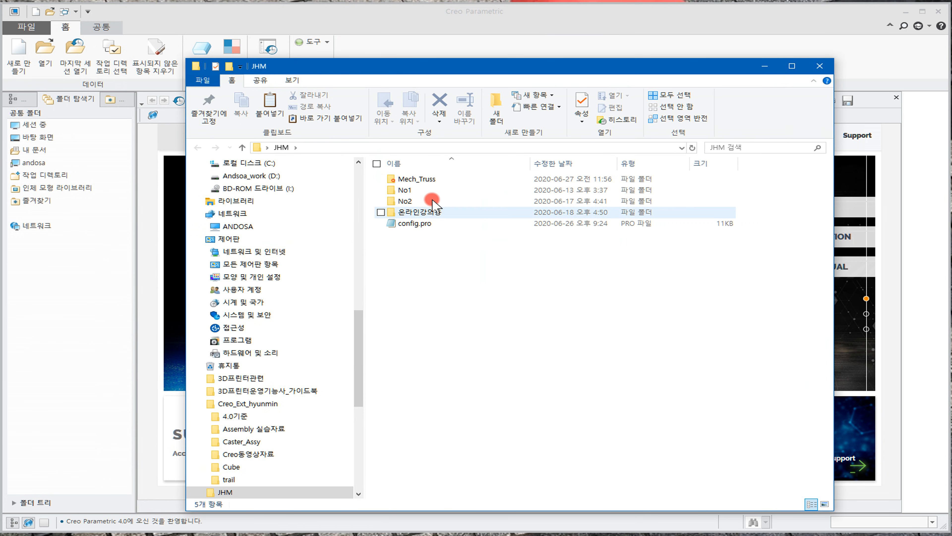
Rename the Mech_Truss folder in the JHM folder as Truss and close the File Explorer window
{"action": "left_click", "coordinate": [400, 181]}
{"action": "left_click", "coordinate": [418, 180]}
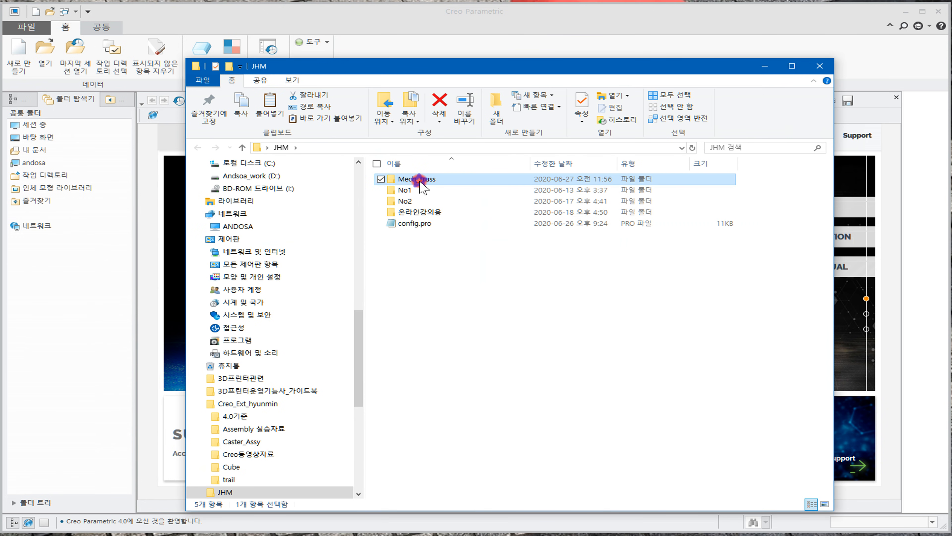
{"action": "right_click", "coordinate": [419, 181]}
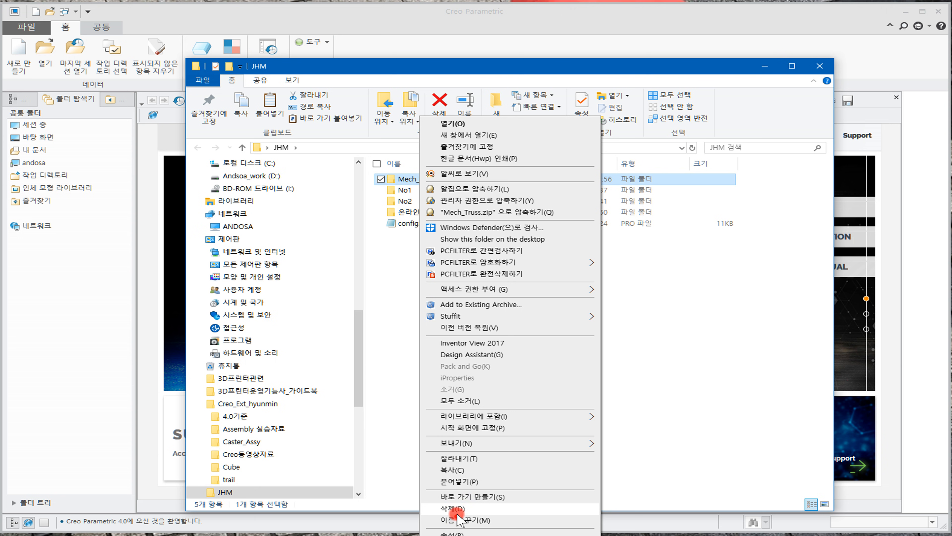
{"action": "left_click", "coordinate": [457, 519]}
{"action": "type", "text": "Truss"}
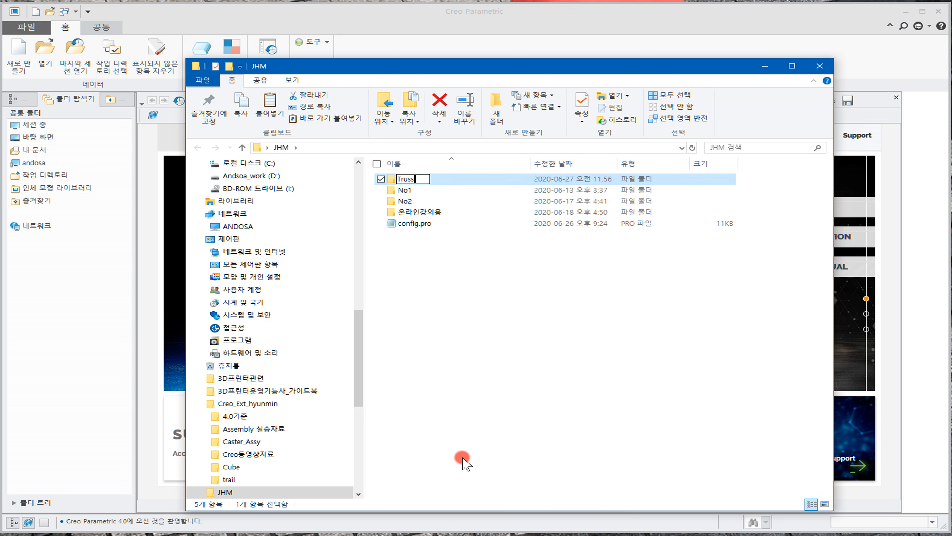
{"action": "left_click", "coordinate": [463, 463]}
{"action": "left_click", "coordinate": [821, 71]}
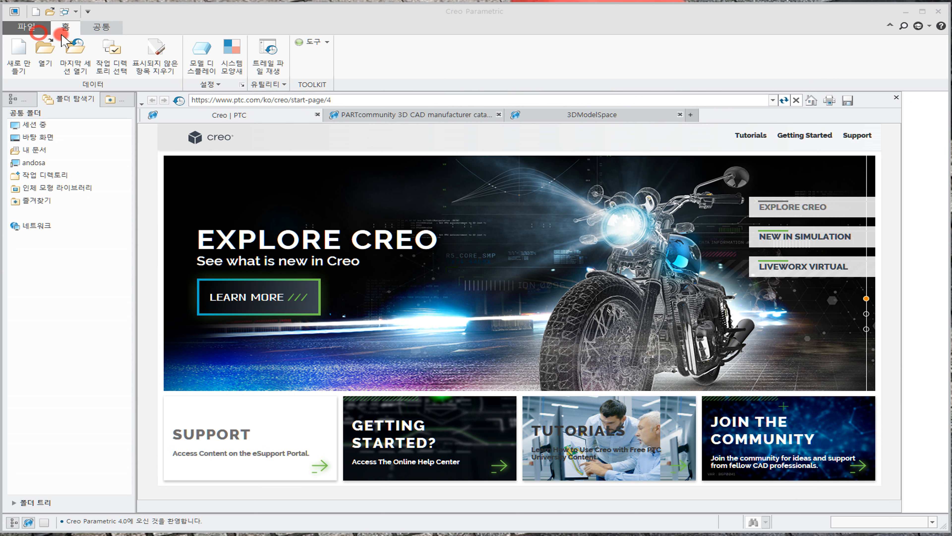
{"action": "left_click", "coordinate": [28, 27]}
{"action": "left_click", "coordinate": [58, 221]}
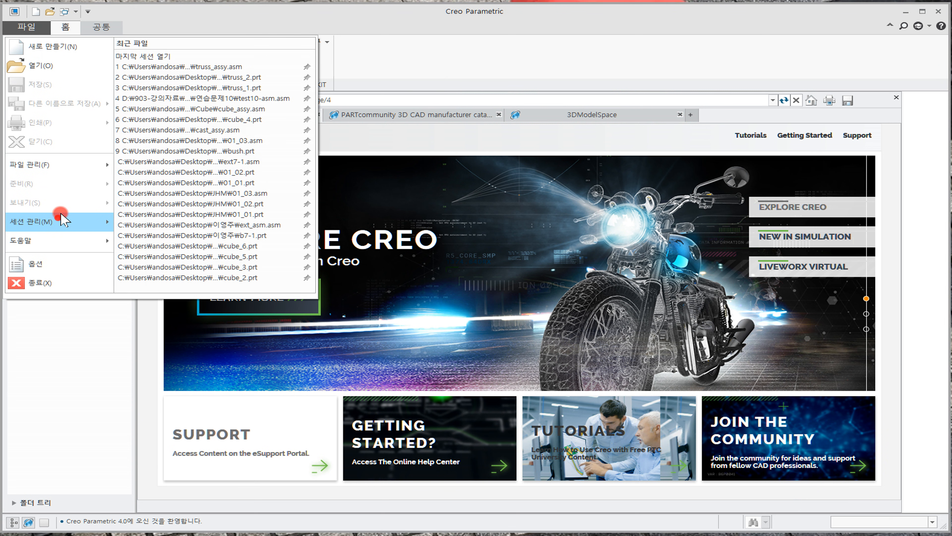
{"action": "left_click", "coordinate": [179, 247]}
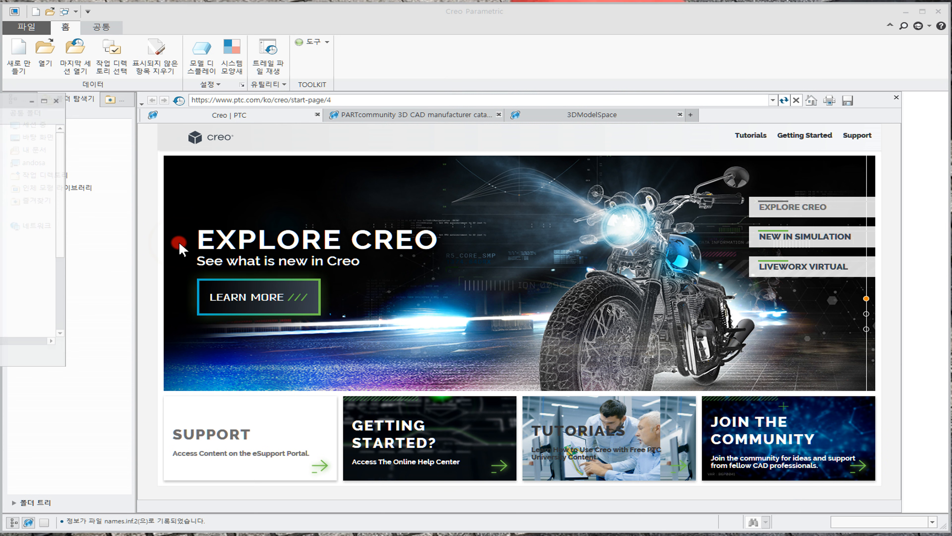
{"action": "left_click", "coordinate": [59, 101]}
Set the working directory to the Truss folder inside JHM on the desktop
{"action": "left_click", "coordinate": [41, 27]}
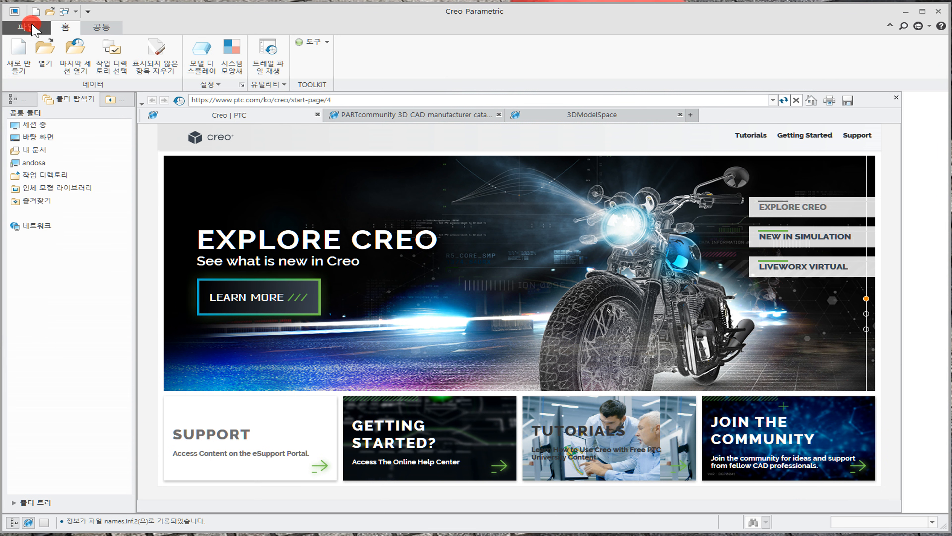
{"action": "left_click", "coordinate": [57, 221]}
{"action": "left_click", "coordinate": [172, 225]}
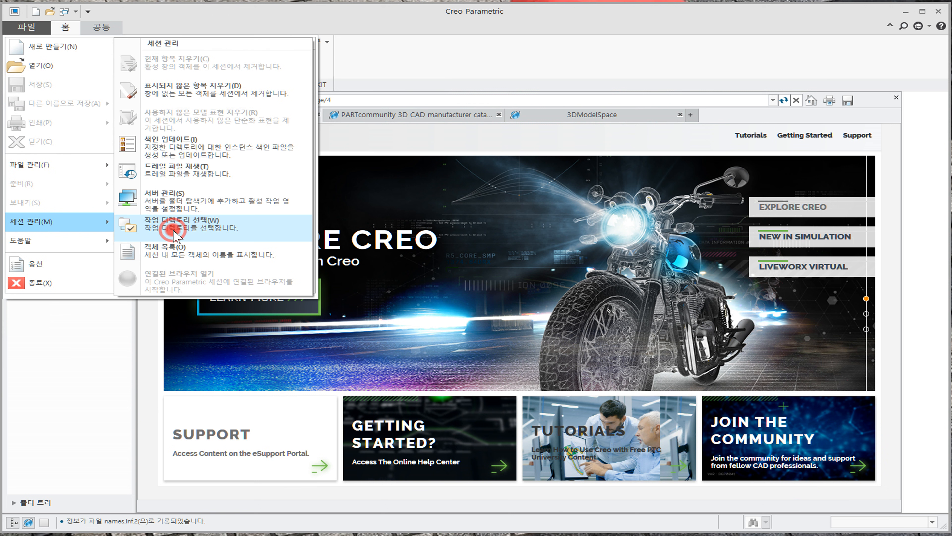
{"action": "left_click", "coordinate": [206, 216]}
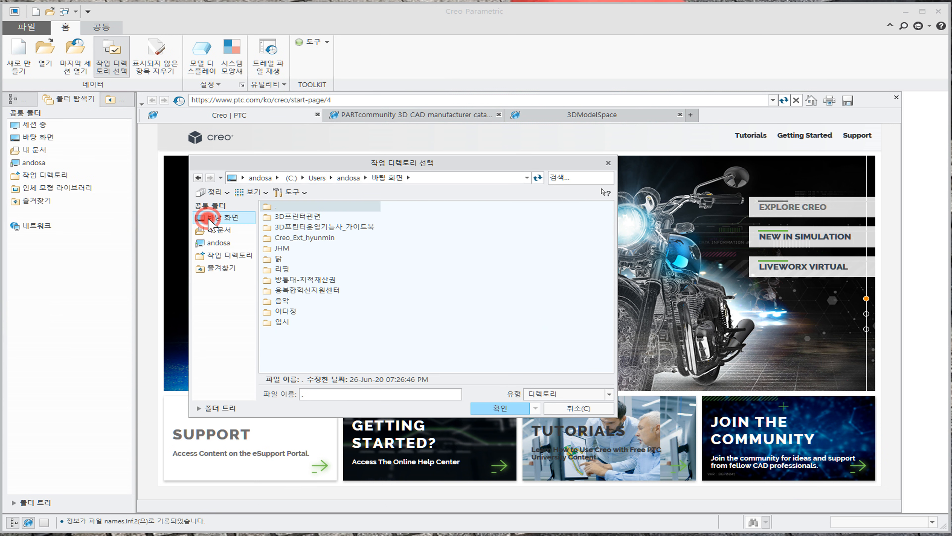
{"action": "double_click", "coordinate": [285, 251]}
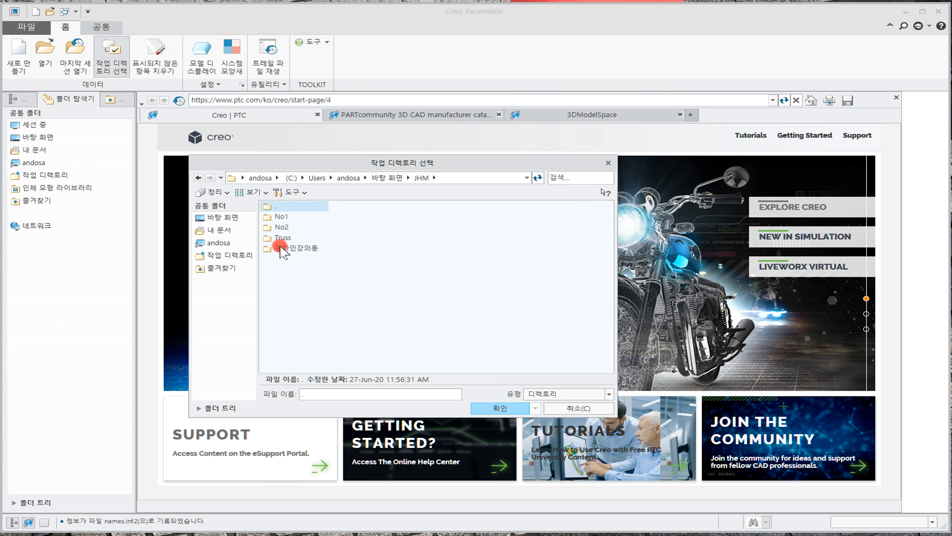
{"action": "left_click", "coordinate": [282, 237]}
{"action": "left_click", "coordinate": [512, 408]}
{"action": "left_click", "coordinate": [17, 61]}
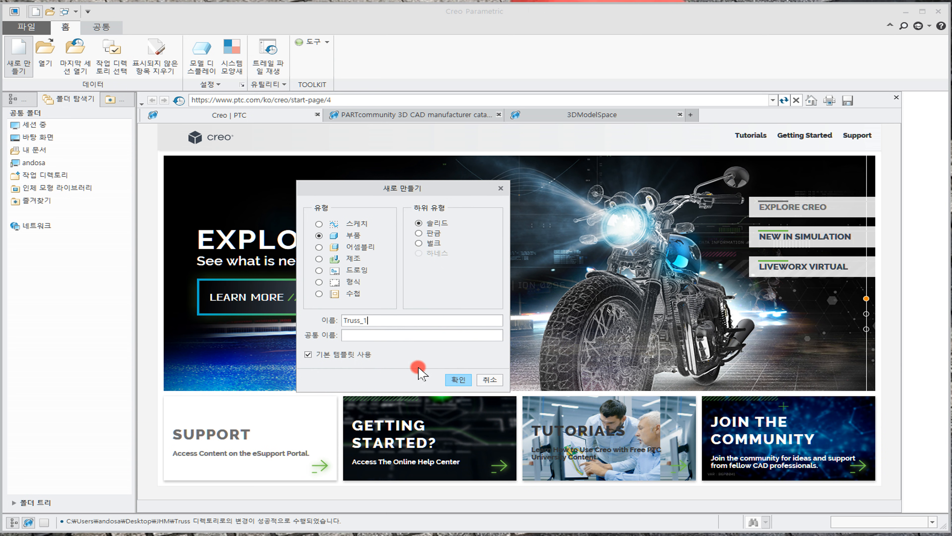
{"action": "left_click", "coordinate": [364, 353]}
{"action": "left_click", "coordinate": [458, 379]}
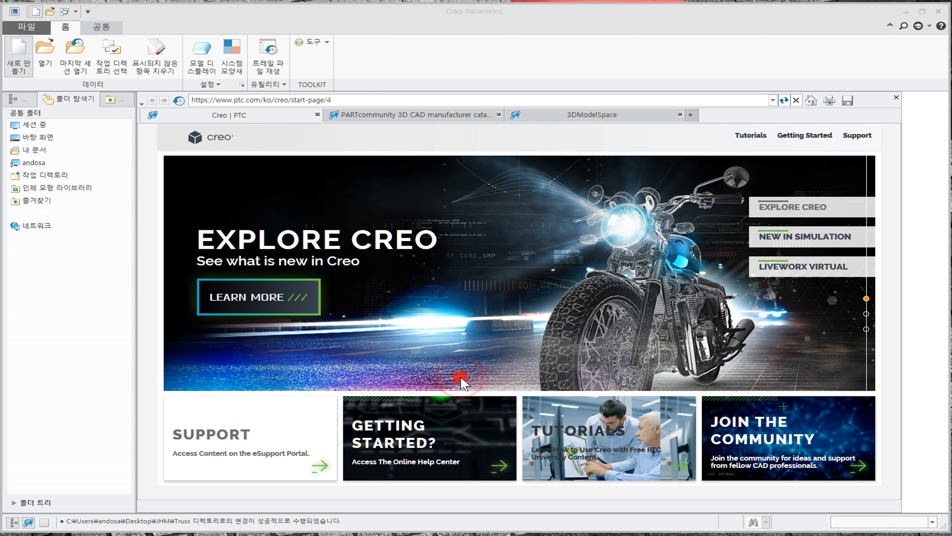
{"action": "left_click", "coordinate": [581, 381]}
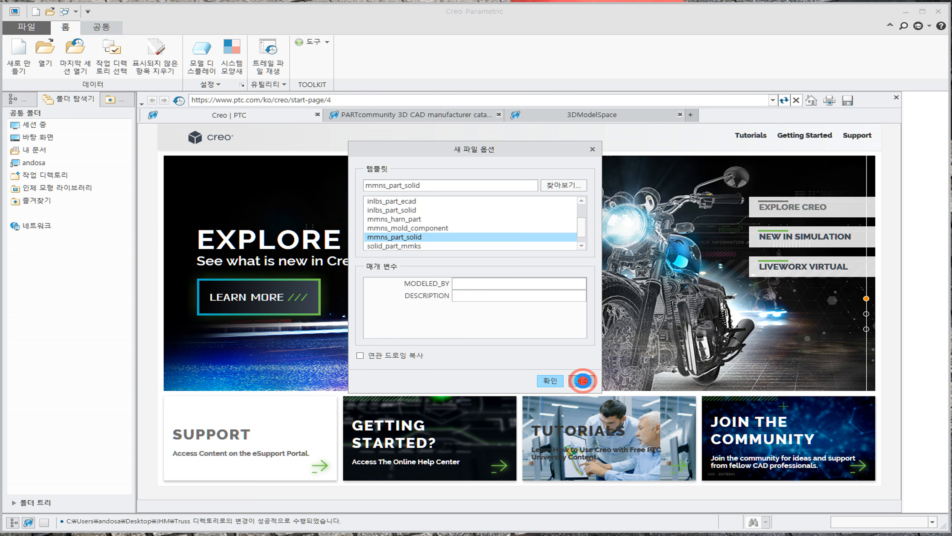
{"action": "left_click", "coordinate": [44, 33]}
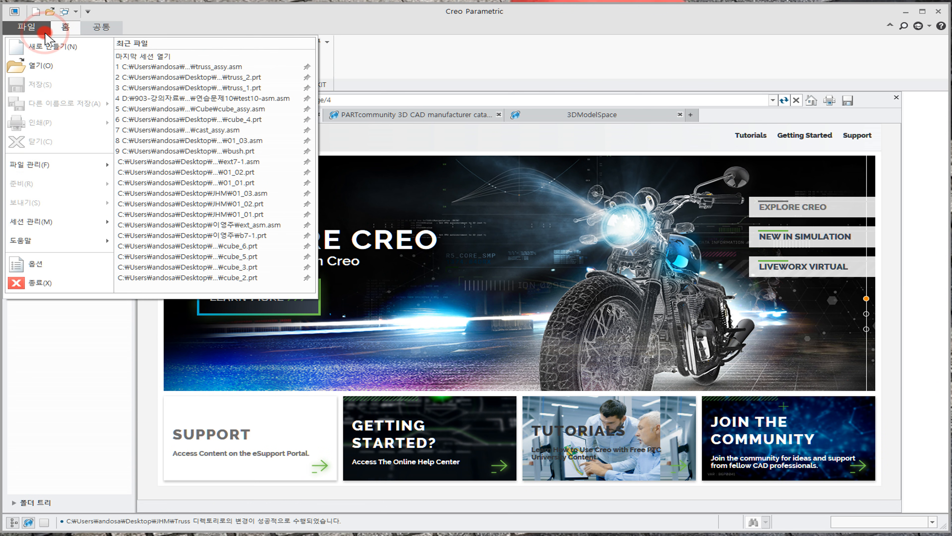
{"action": "left_click", "coordinate": [42, 225]}
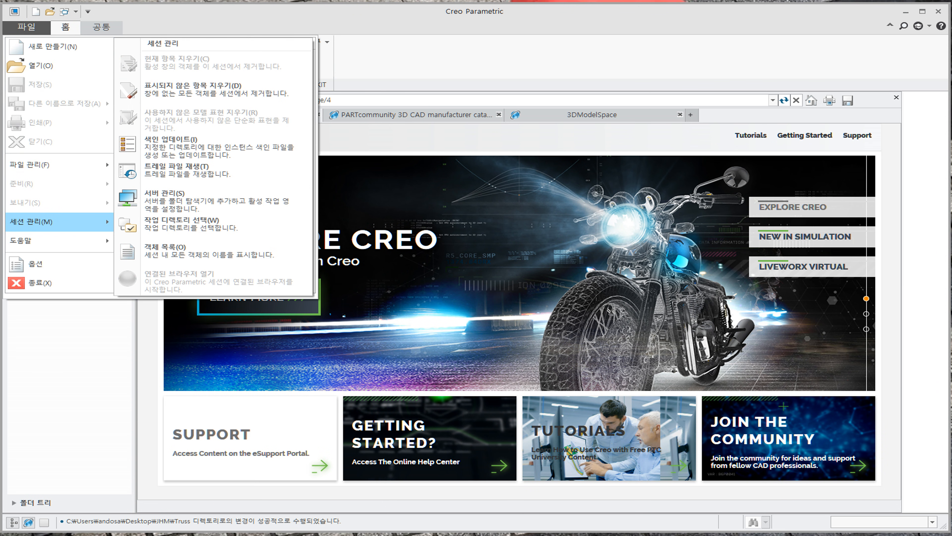
{"action": "key", "text": "Escape"}
Open the configuration editor in the Creo Parametric options
{"action": "left_click", "coordinate": [27, 27]}
{"action": "left_click", "coordinate": [38, 263]}
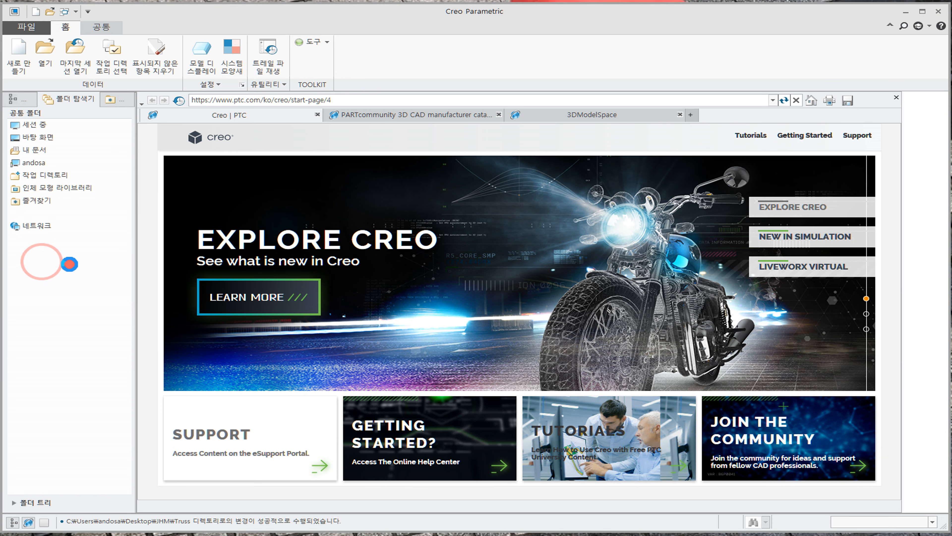
{"action": "left_click", "coordinate": [225, 299]}
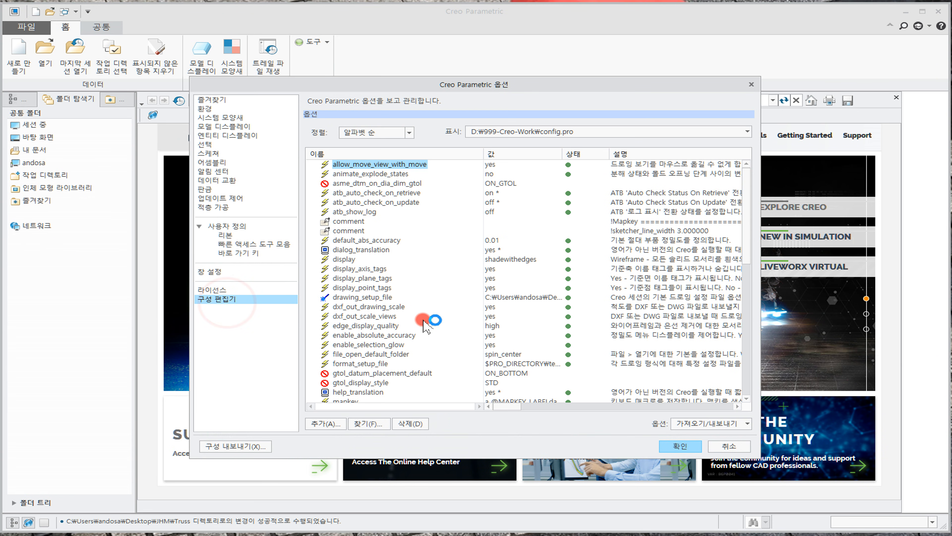
{"action": "left_click", "coordinate": [694, 424]}
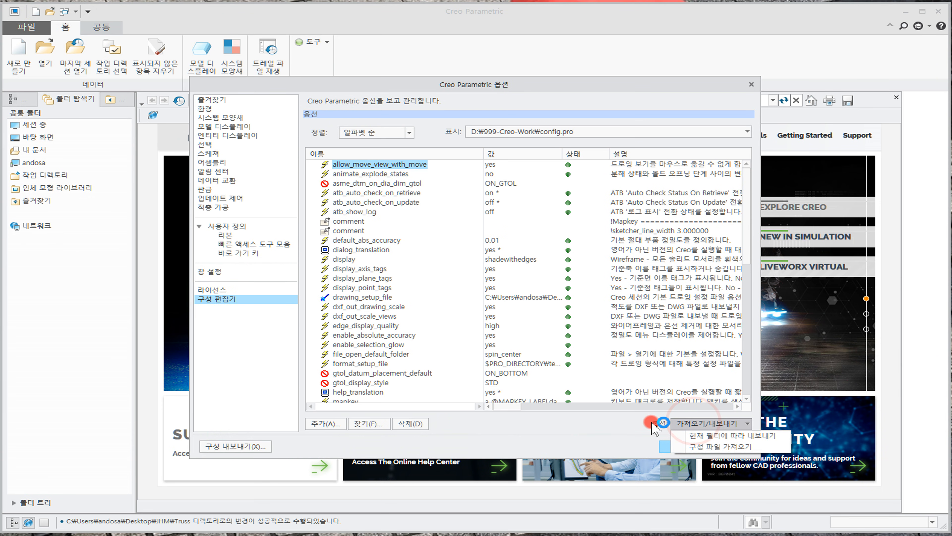
{"action": "left_click", "coordinate": [725, 443]}
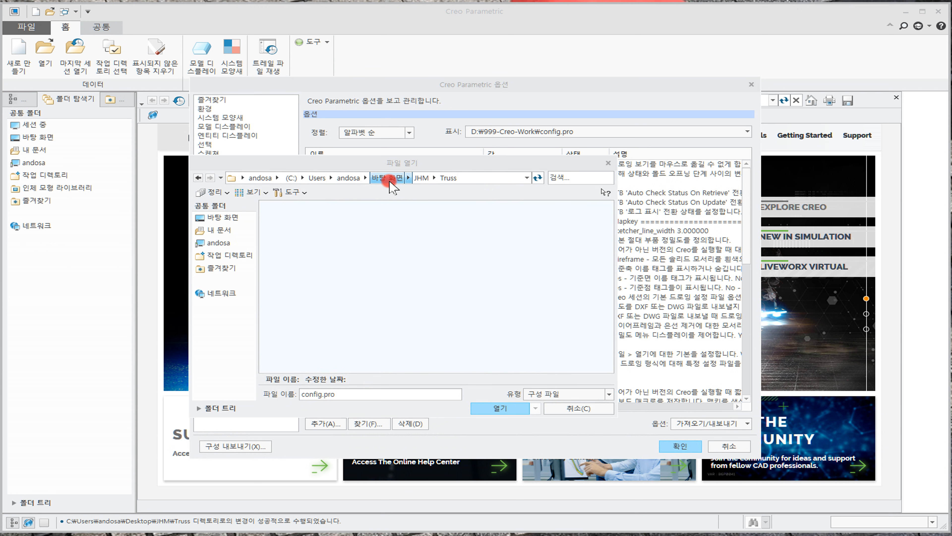
{"action": "left_click", "coordinate": [420, 178]}
{"action": "left_click", "coordinate": [303, 249]}
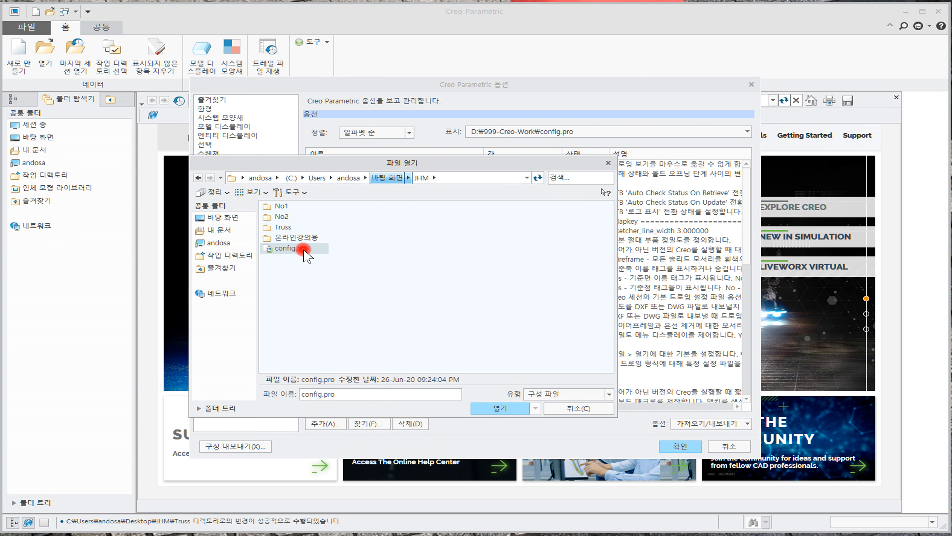
{"action": "double_click", "coordinate": [294, 227]}
{"action": "left_click", "coordinate": [340, 277]}
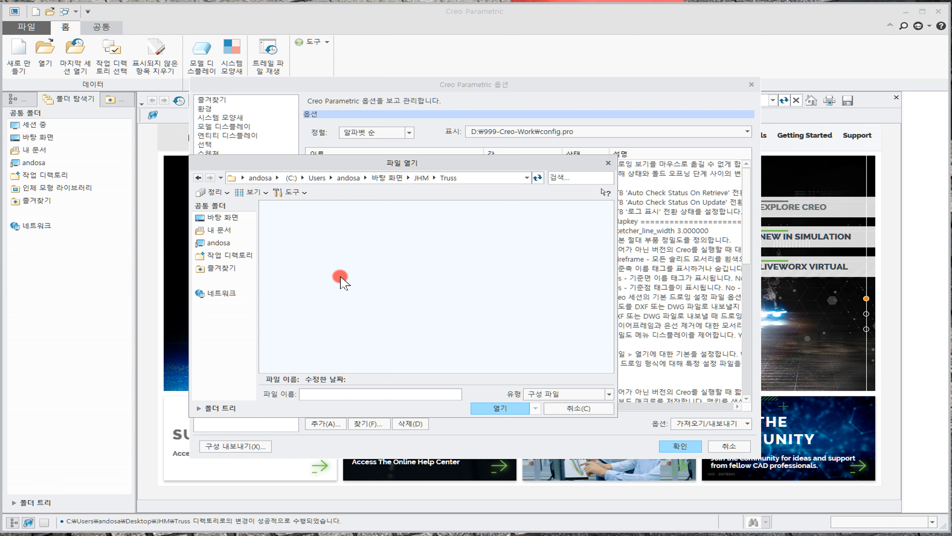
{"action": "right_click", "coordinate": [340, 277]}
{"action": "left_click", "coordinate": [302, 293]}
{"action": "left_click", "coordinate": [578, 410]}
Delete the configuration options asme_dtm_on_dia_dim_gtol, gtol_datum_placement_default, gtol_display_style and the one between shade_quality and sketcher_animated_modify
{"action": "left_click", "coordinate": [383, 196]}
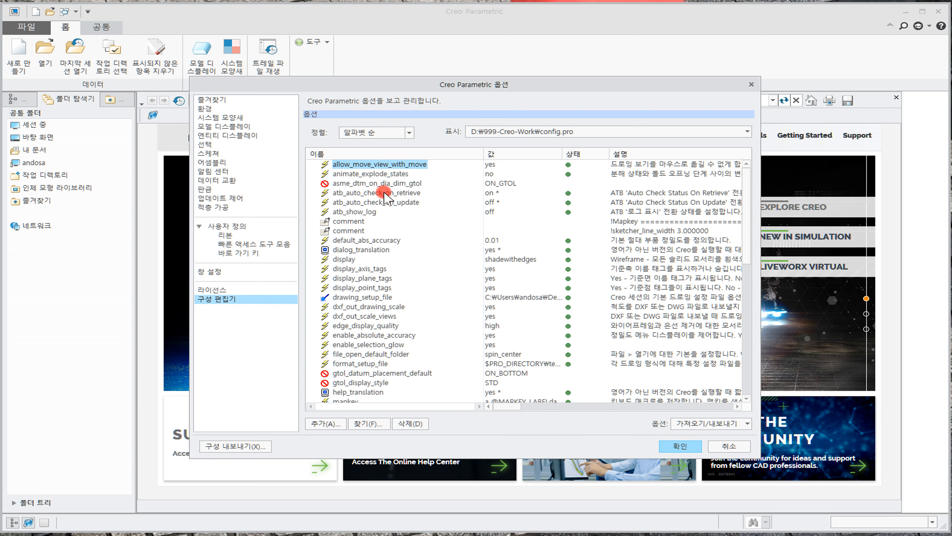
{"action": "right_click", "coordinate": [387, 186]}
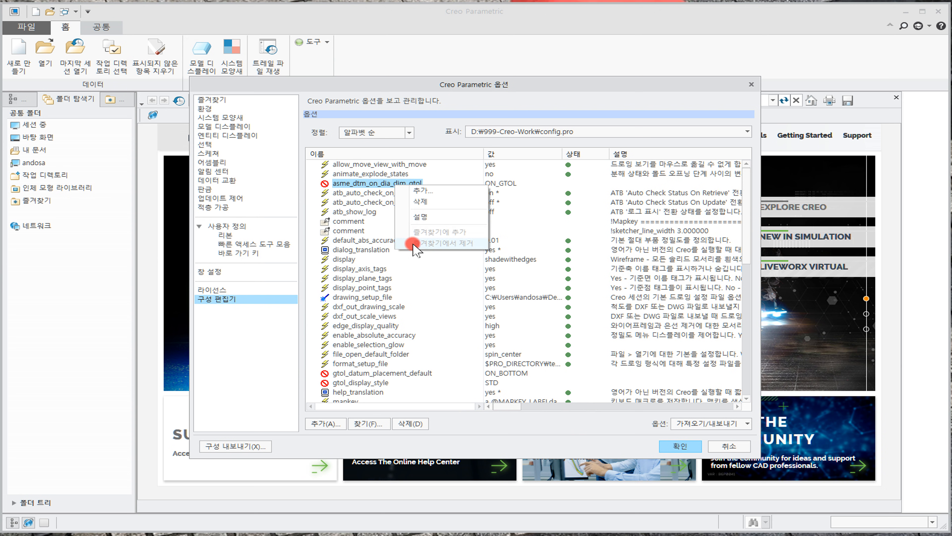
{"action": "left_click", "coordinate": [414, 205]}
{"action": "right_click", "coordinate": [401, 364]}
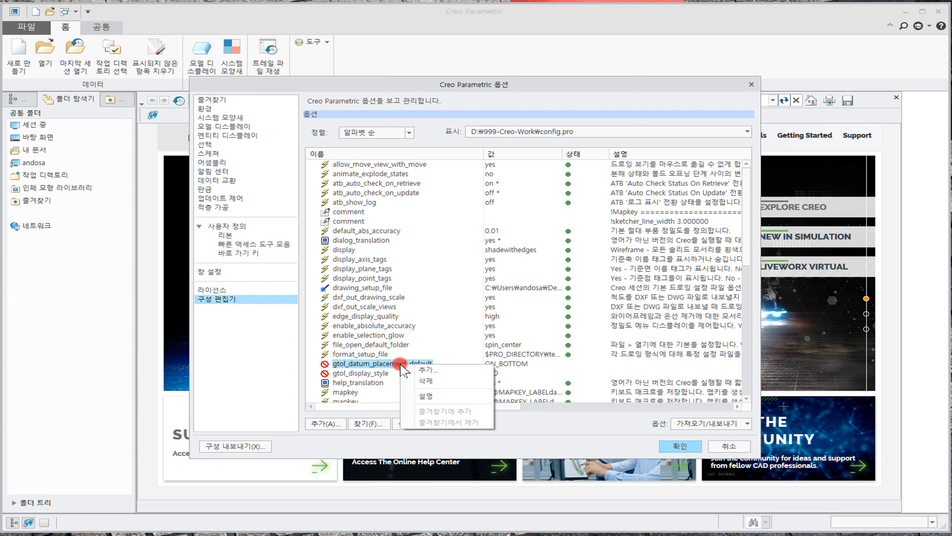
{"action": "left_click", "coordinate": [414, 381]}
{"action": "right_click", "coordinate": [385, 363]}
{"action": "left_click", "coordinate": [410, 381]}
{"action": "scroll", "coordinate": [427, 341], "scroll_direction": "down", "scroll_amount": 15}
{"action": "right_click", "coordinate": [366, 208]}
{"action": "left_click", "coordinate": [390, 224]}
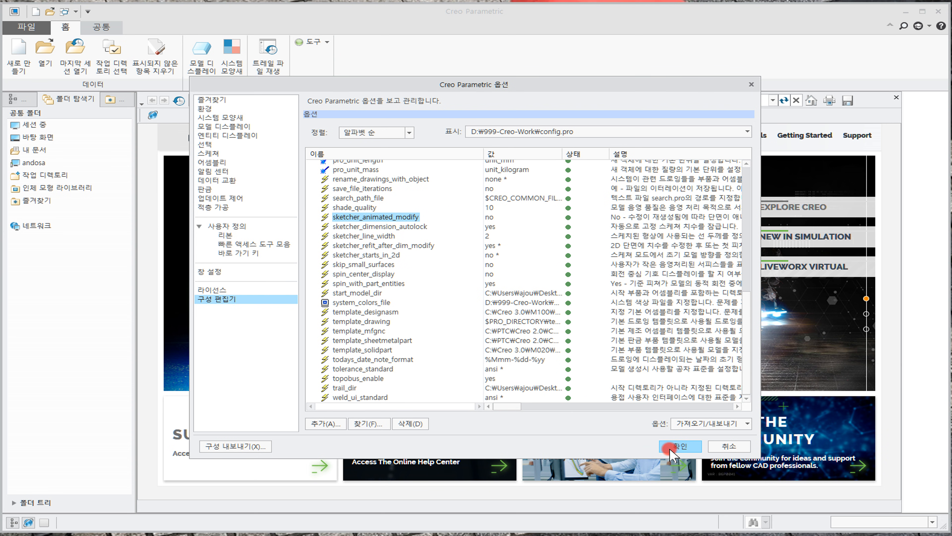
Export the current configuration as config.pro into the JHM folder on the desktop
{"action": "left_click", "coordinate": [704, 424]}
{"action": "left_click", "coordinate": [704, 447]}
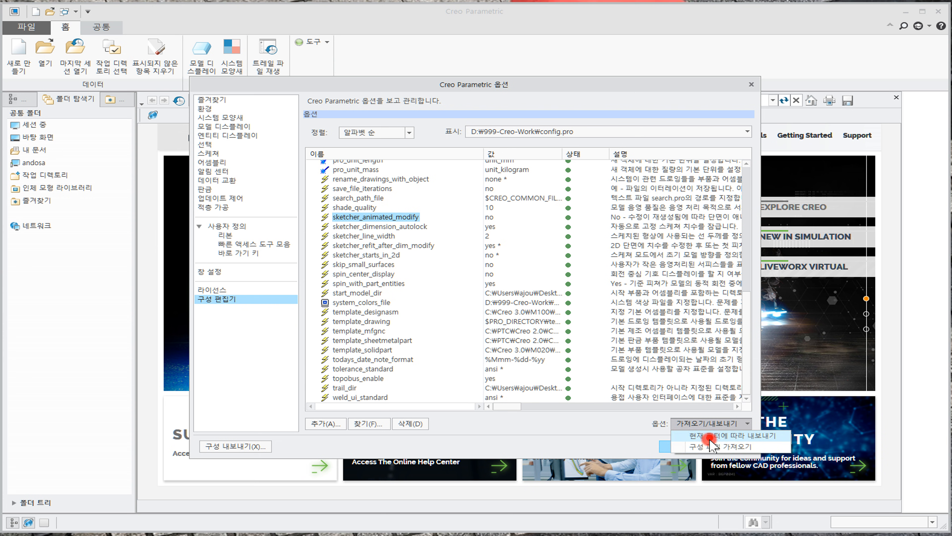
{"action": "left_click", "coordinate": [222, 217]}
{"action": "double_click", "coordinate": [283, 237]}
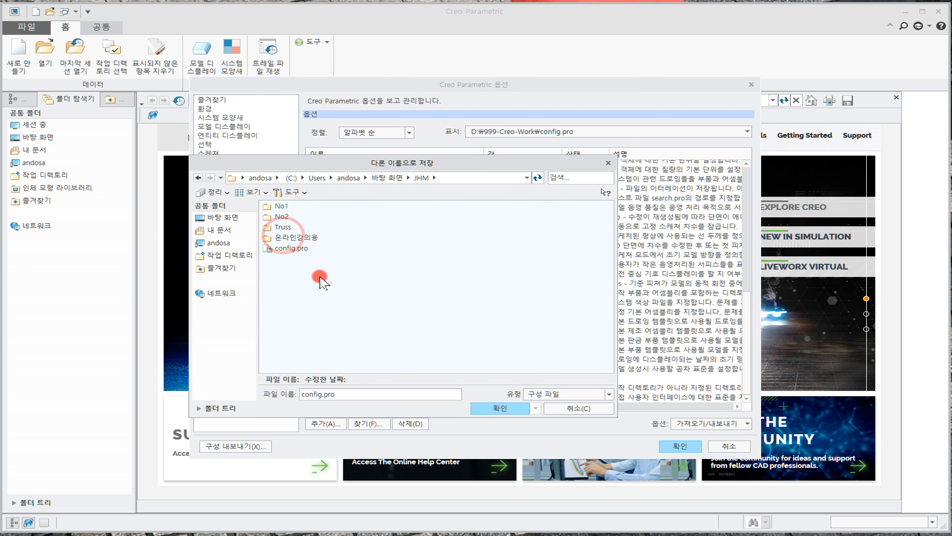
{"action": "left_click", "coordinate": [500, 408]}
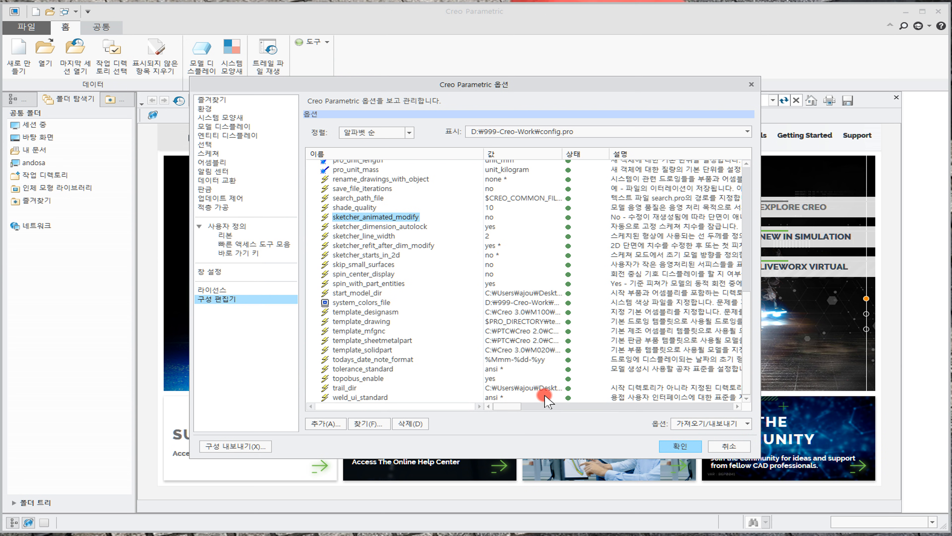
Widen the value column and the options dialog to make the option paths readable
{"action": "left_click_drag", "start_coordinate": [484, 154], "coordinate": [452, 154]}
{"action": "left_click_drag", "start_coordinate": [529, 152], "coordinate": [650, 154]}
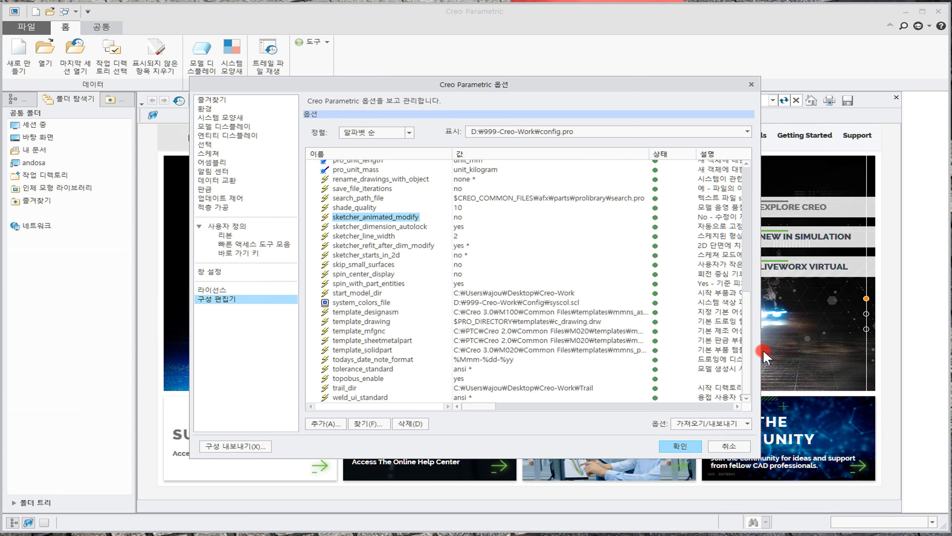
{"action": "left_click_drag", "start_coordinate": [759, 351], "coordinate": [872, 355]}
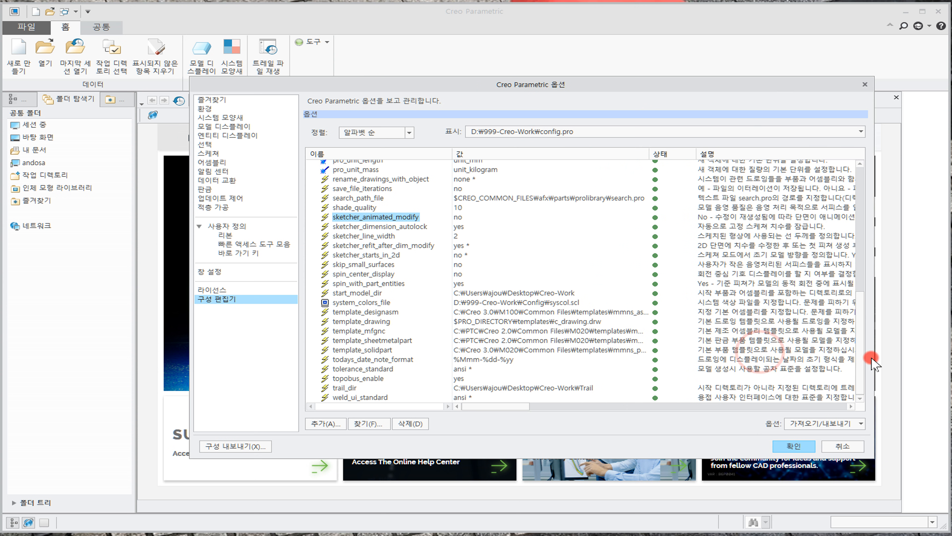
Start browsing for a new template file as the value of the template_solidpart option
{"action": "left_click", "coordinate": [391, 314]}
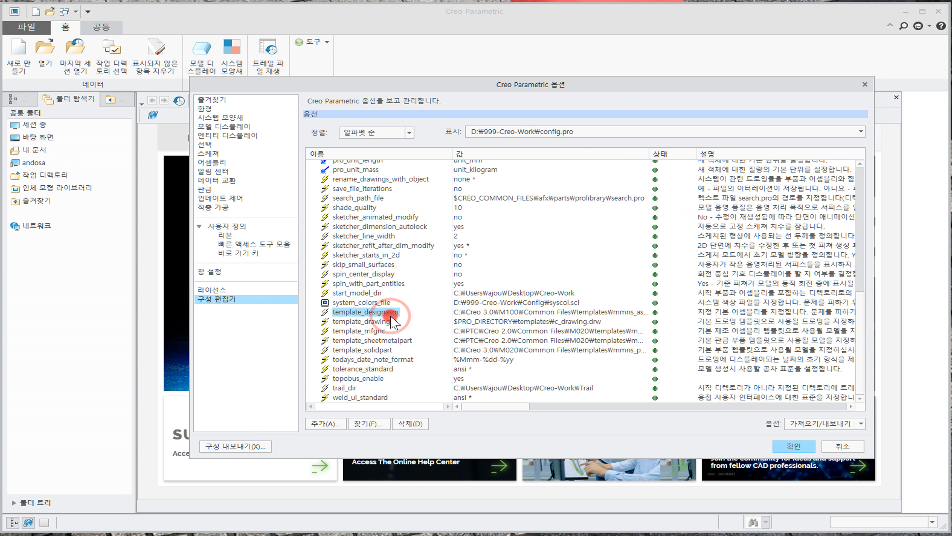
{"action": "left_click", "coordinate": [388, 351]}
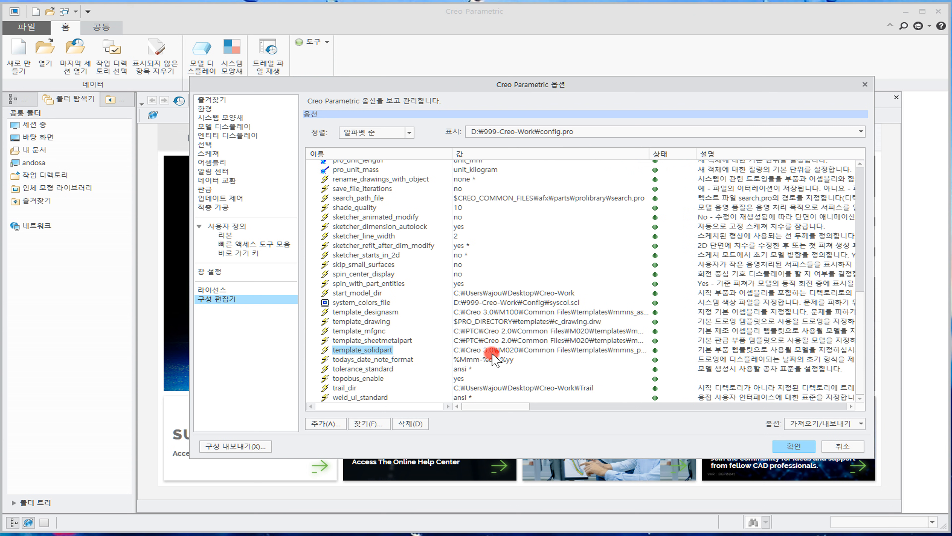
{"action": "left_click", "coordinate": [482, 351]}
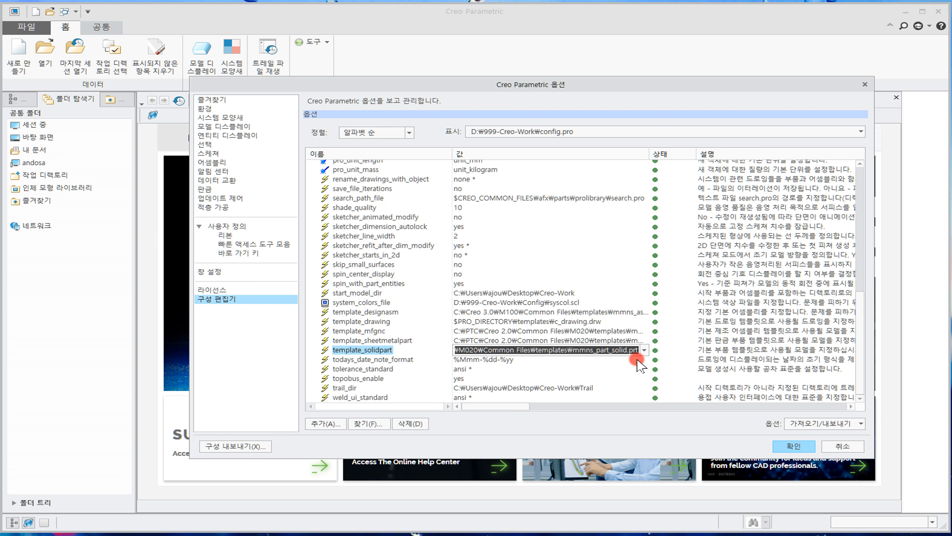
{"action": "left_click", "coordinate": [645, 351]}
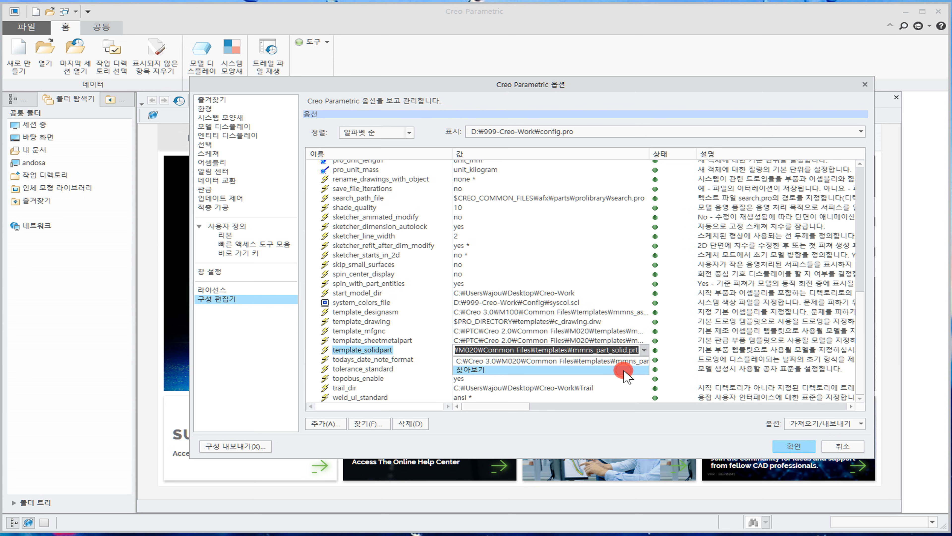
{"action": "left_click", "coordinate": [624, 370]}
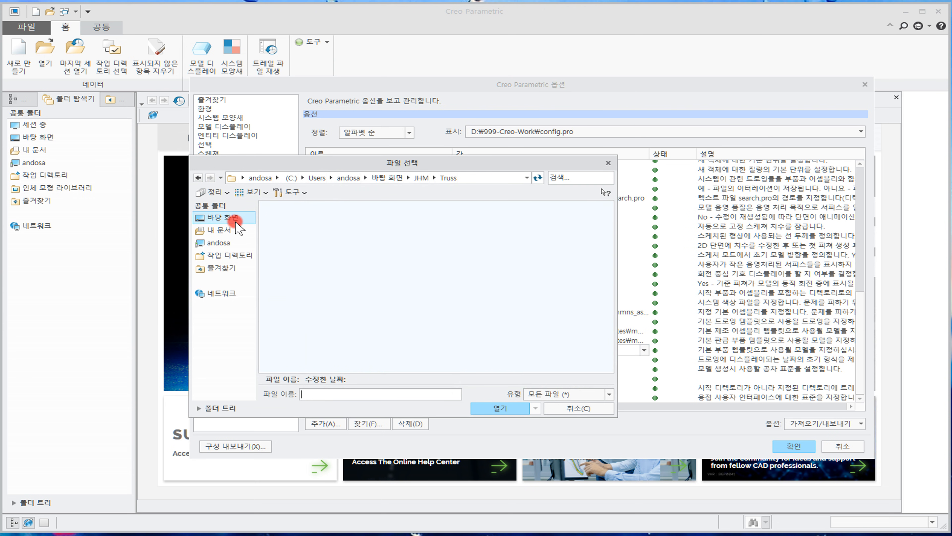
Go to the folder C:\Program Files\PTC\Creo 4.0\M020\Common Files\templates in the file selection dialog
{"action": "left_click", "coordinate": [291, 177]}
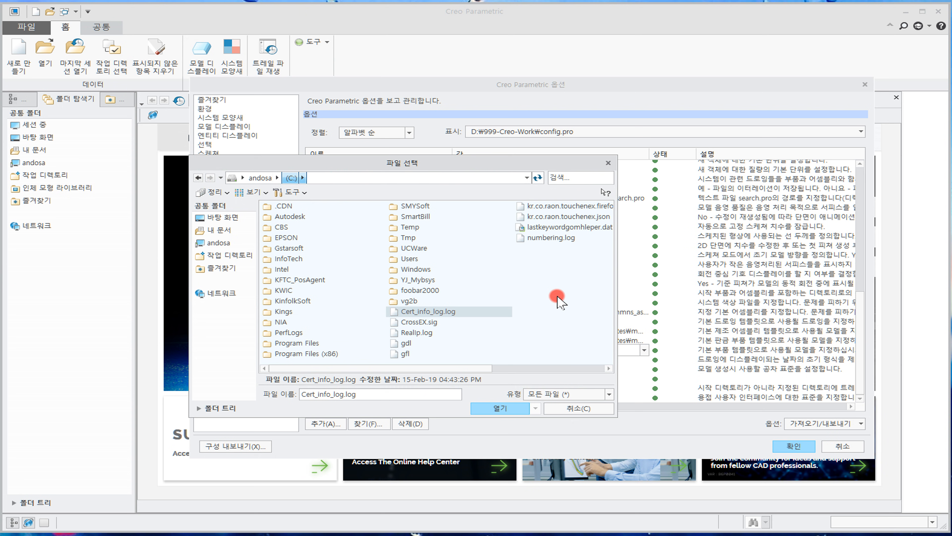
{"action": "double_click", "coordinate": [308, 342]}
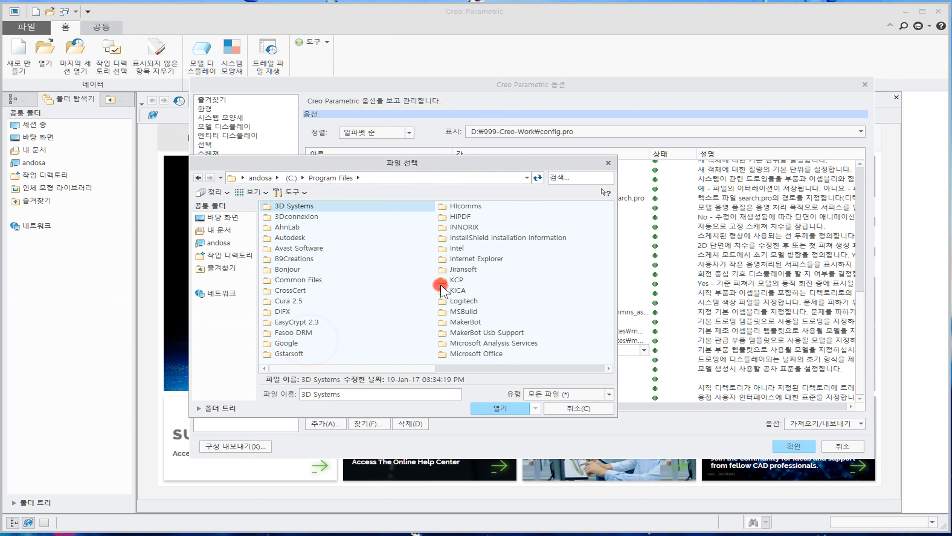
{"action": "scroll", "coordinate": [425, 298], "scroll_direction": "down", "scroll_amount": 1}
{"action": "left_click", "coordinate": [449, 270]}
{"action": "double_click", "coordinate": [450, 269]}
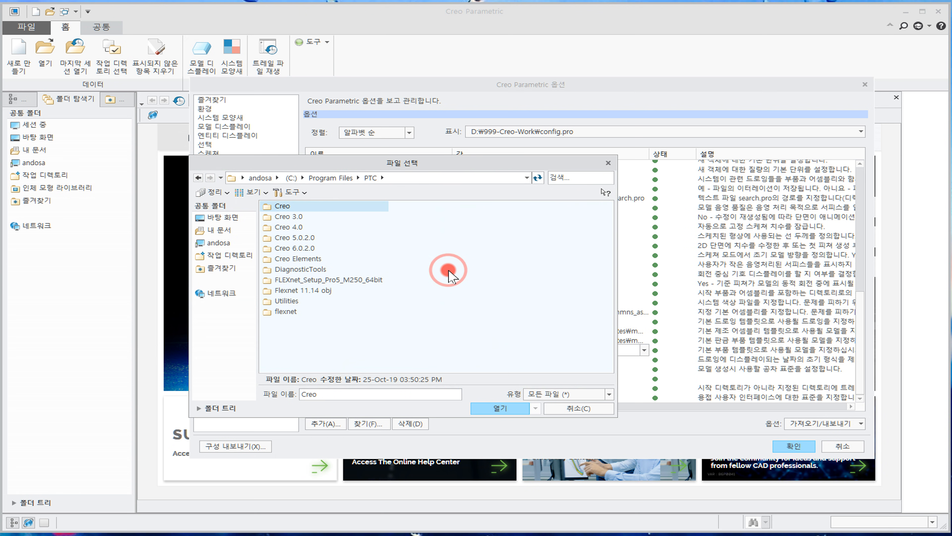
{"action": "double_click", "coordinate": [289, 225]}
{"action": "left_click", "coordinate": [290, 206]}
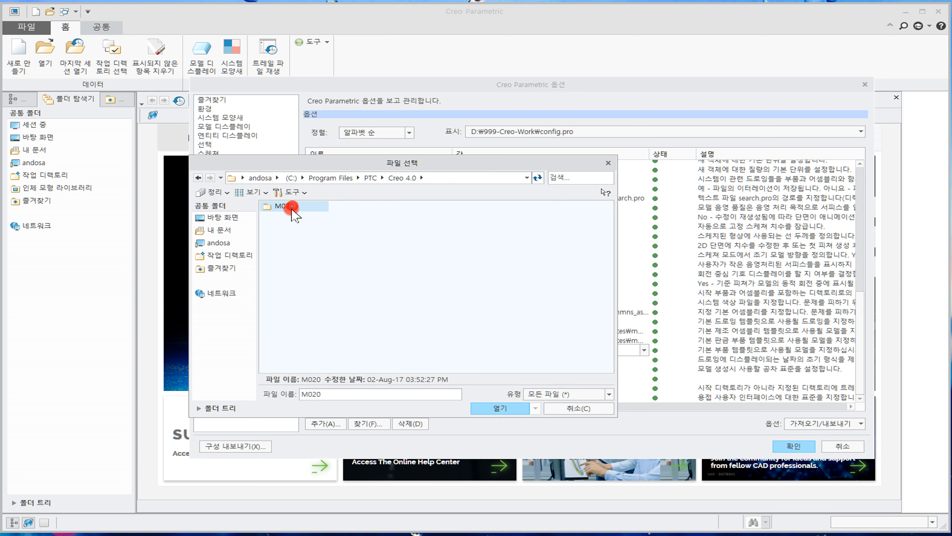
{"action": "double_click", "coordinate": [292, 206]}
{"action": "double_click", "coordinate": [289, 206]}
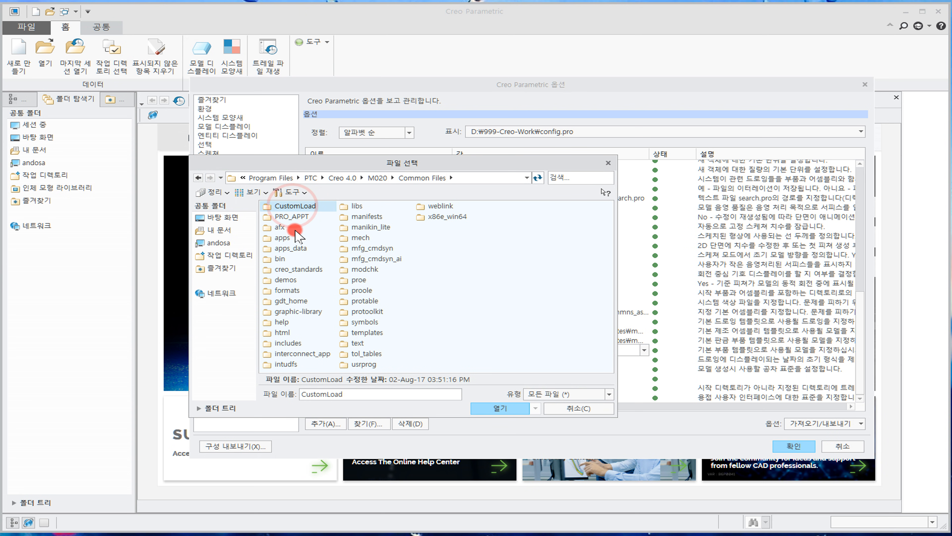
{"action": "double_click", "coordinate": [362, 333]}
Choose mmns_part_solid.prt from the templates folder as the template_solidpart value
{"action": "left_click_drag", "start_coordinate": [370, 368], "coordinate": [585, 373]}
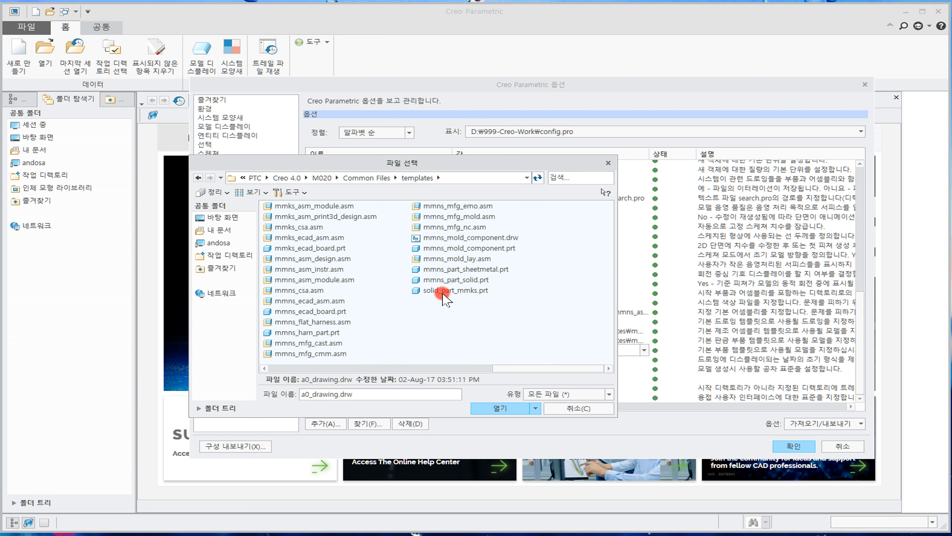
{"action": "left_click", "coordinate": [462, 280]}
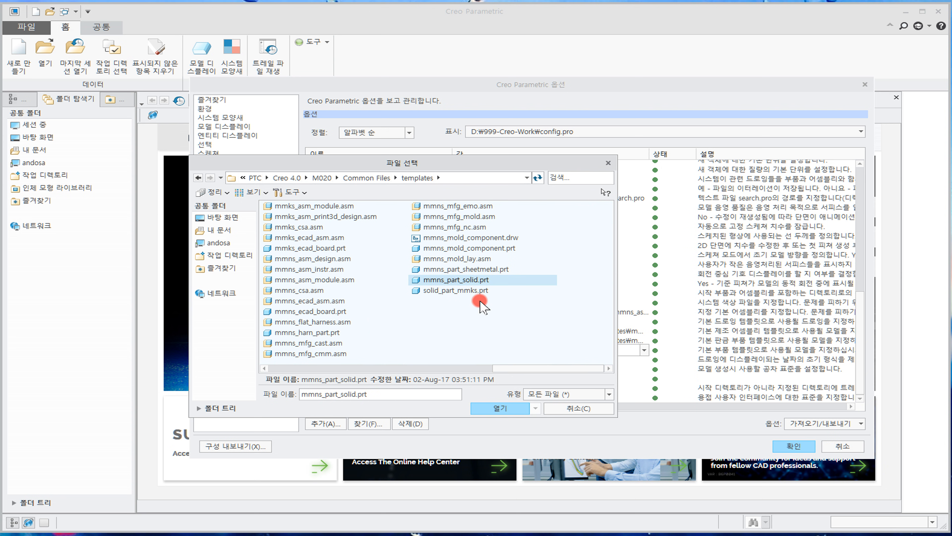
{"action": "left_click", "coordinate": [463, 368]}
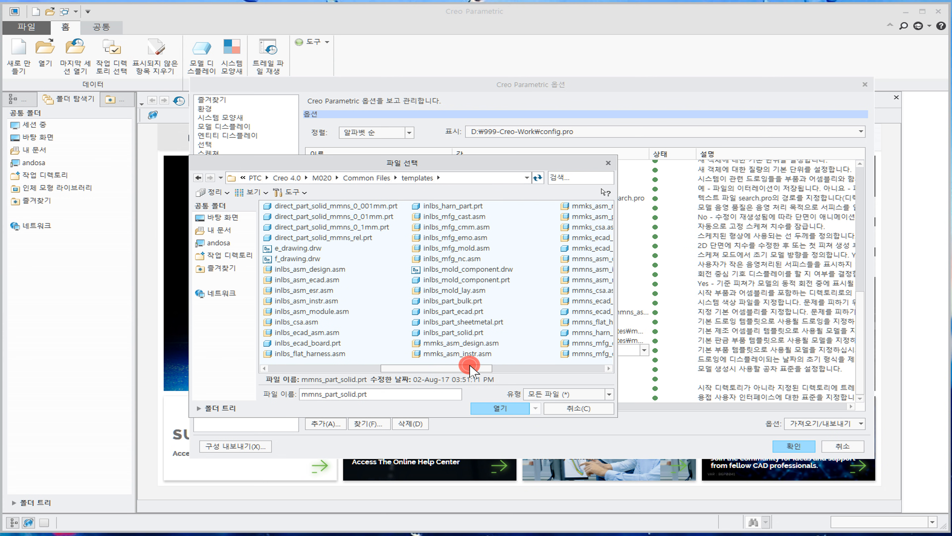
{"action": "left_click", "coordinate": [501, 368]}
{"action": "left_click", "coordinate": [462, 291]}
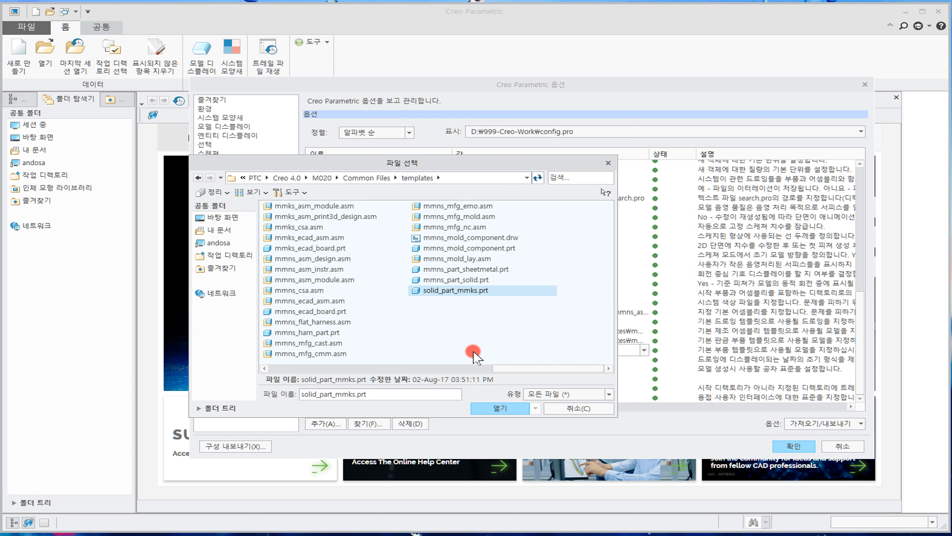
{"action": "left_click", "coordinate": [457, 279]}
{"action": "left_click", "coordinate": [485, 408]}
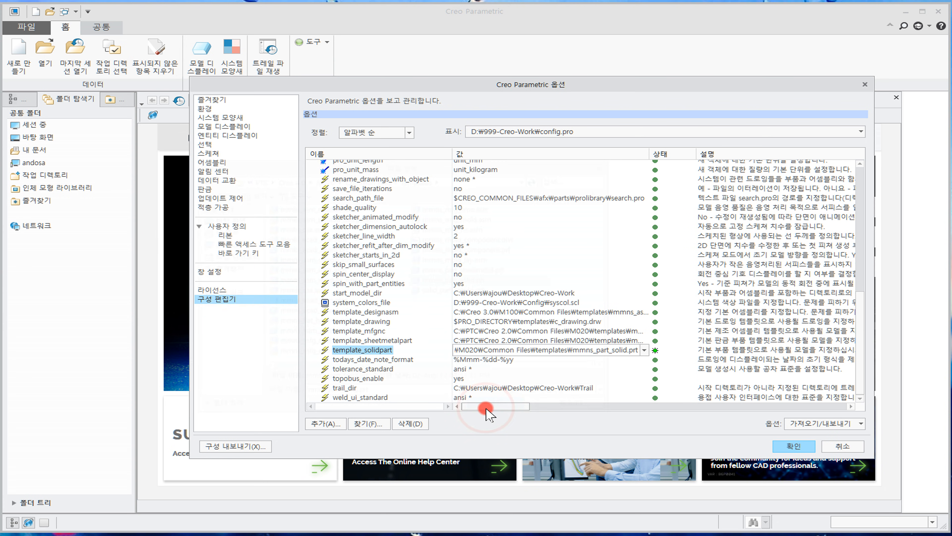
Start browsing for a new template file as the value of the template_designasm option
{"action": "left_click", "coordinate": [383, 311]}
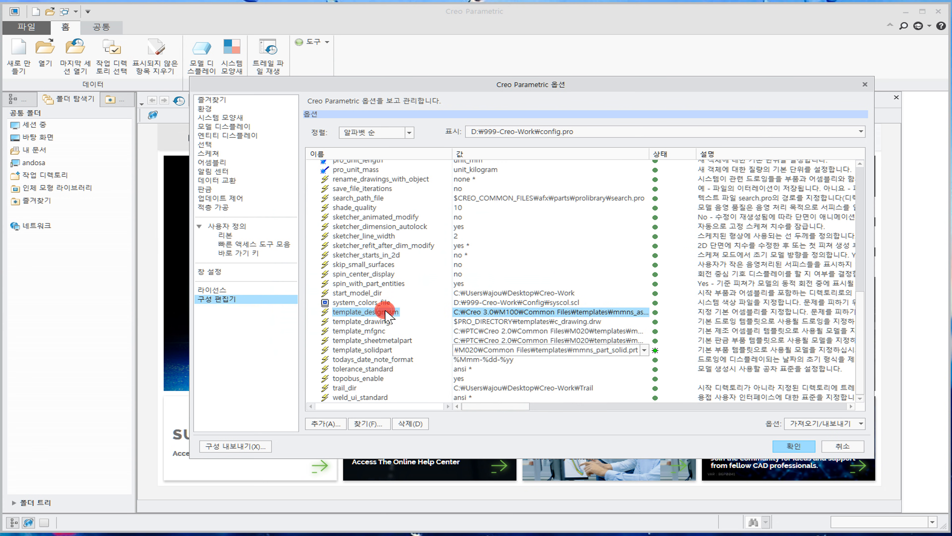
{"action": "left_click", "coordinate": [383, 311]}
{"action": "left_click", "coordinate": [388, 321]}
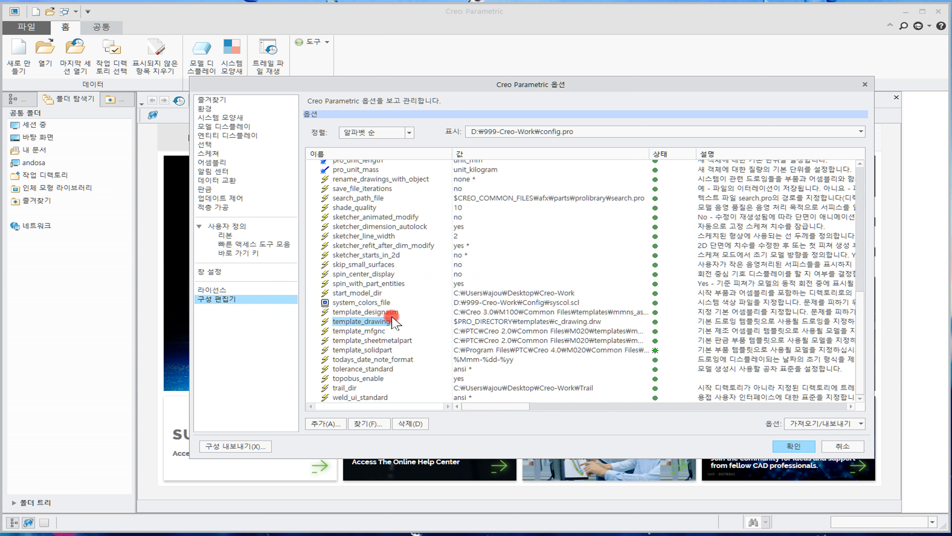
{"action": "left_click", "coordinate": [391, 313]}
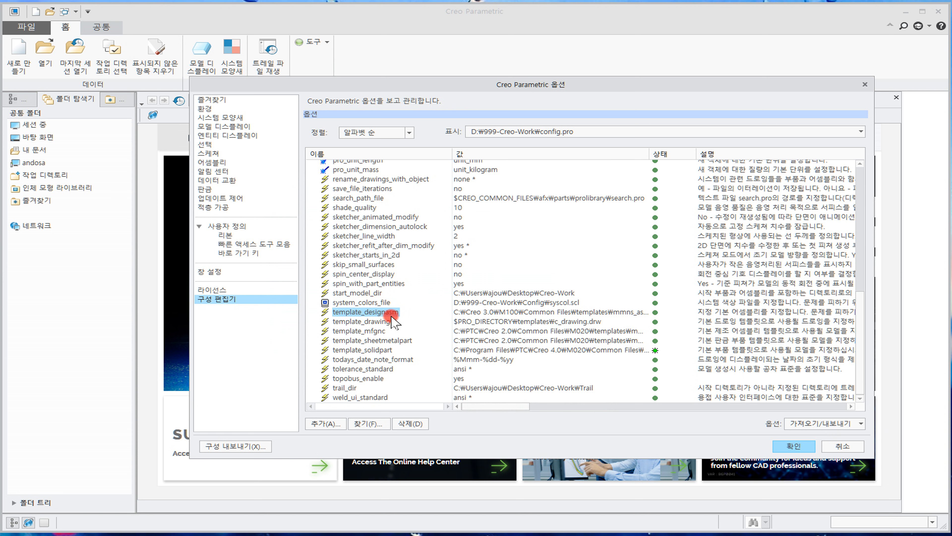
{"action": "left_click", "coordinate": [577, 312]}
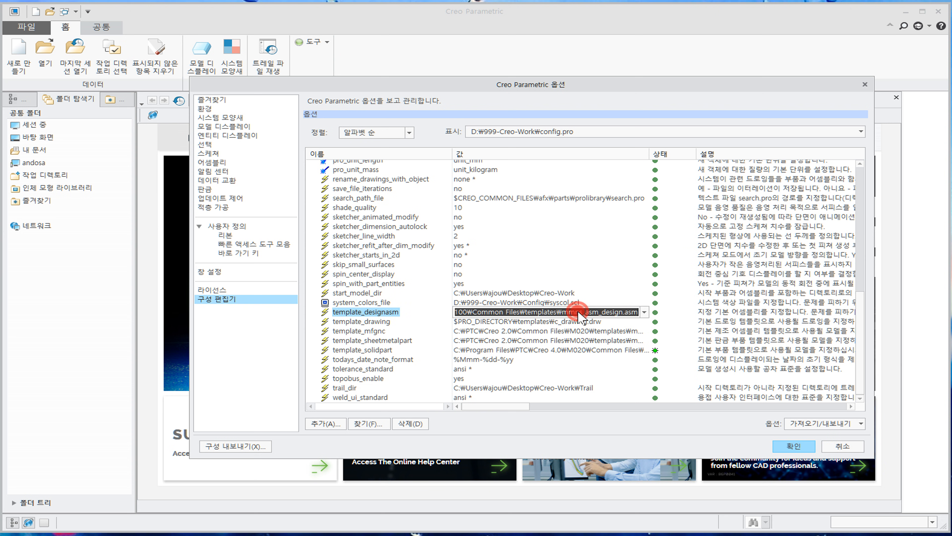
{"action": "left_click", "coordinate": [644, 311]}
{"action": "left_click", "coordinate": [638, 331]}
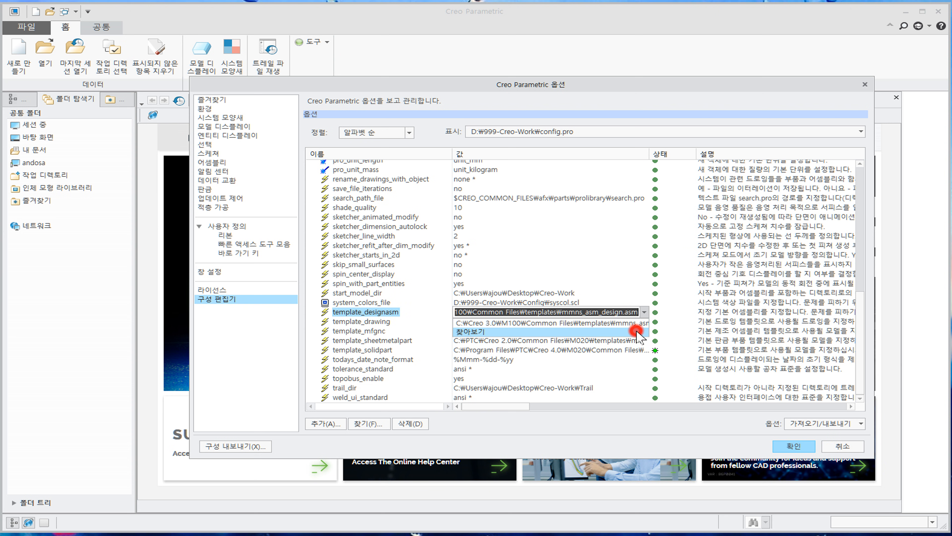
Choose mmns_asm_design.asm from the Creo 4.0 templates folder as the template_designasm value
{"action": "left_click", "coordinate": [567, 368]}
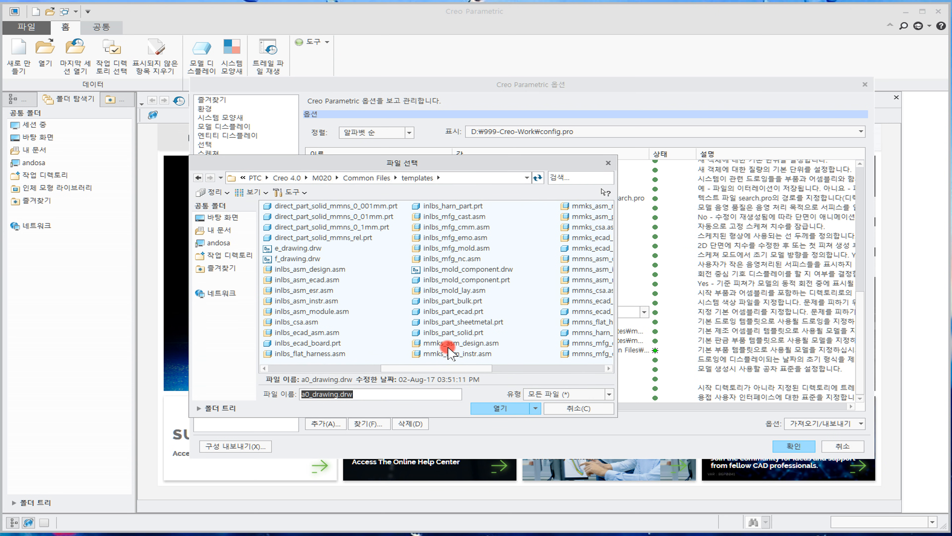
{"action": "left_click", "coordinate": [557, 367]}
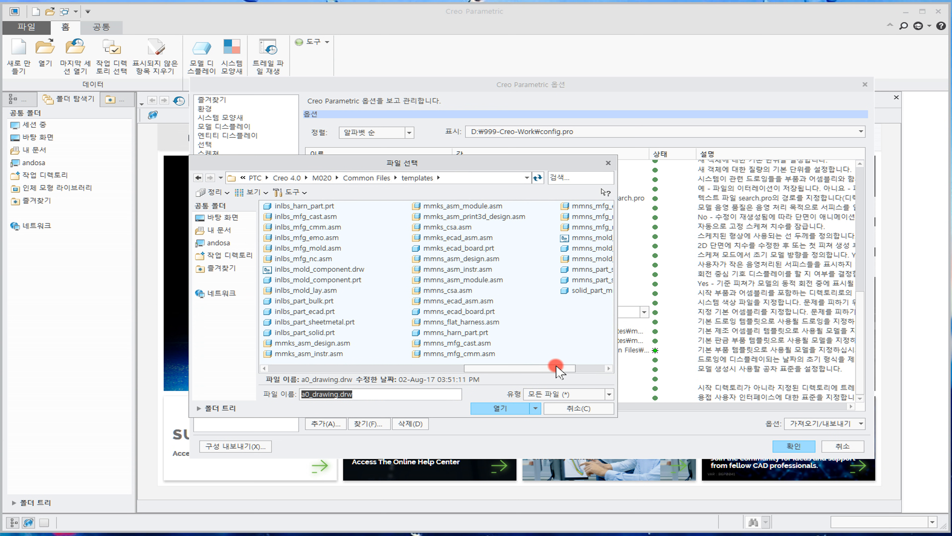
{"action": "left_click", "coordinate": [558, 367]}
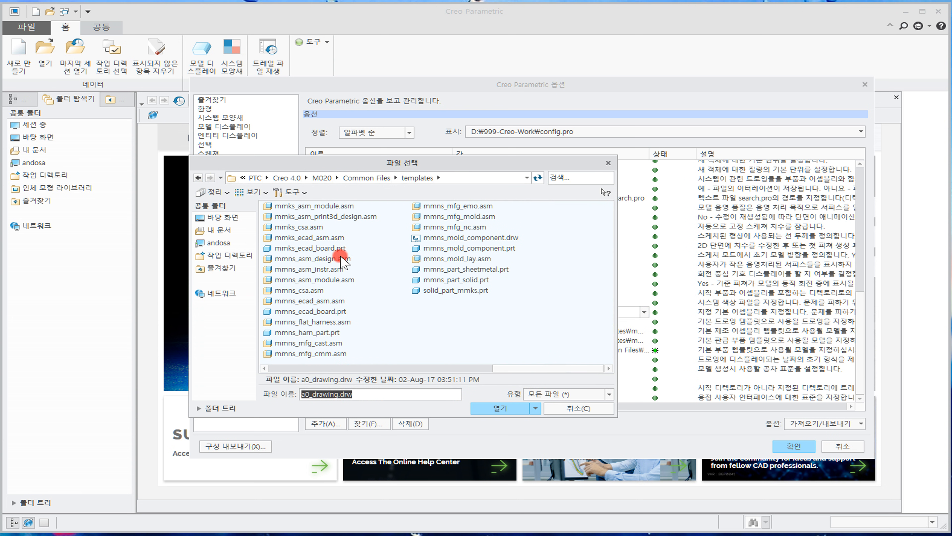
{"action": "left_click", "coordinate": [330, 258]}
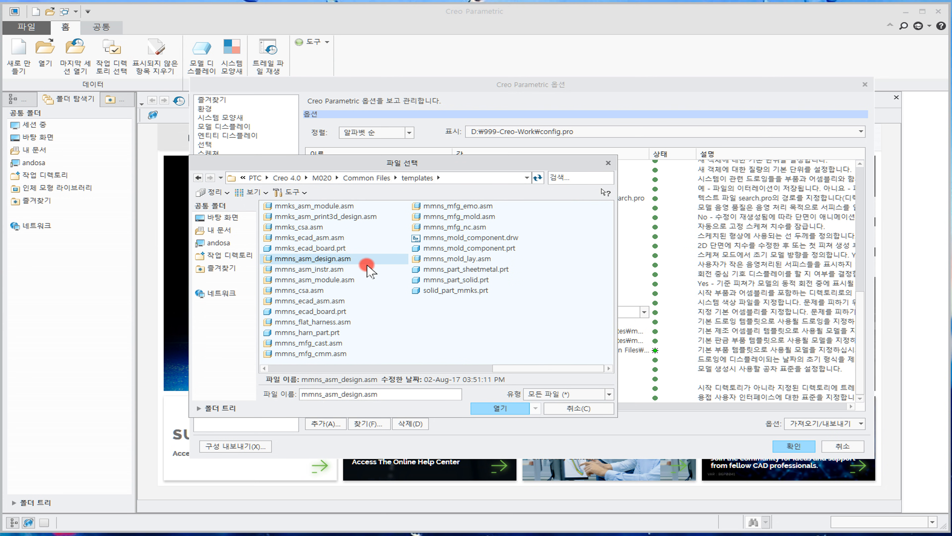
{"action": "left_click", "coordinate": [496, 409]}
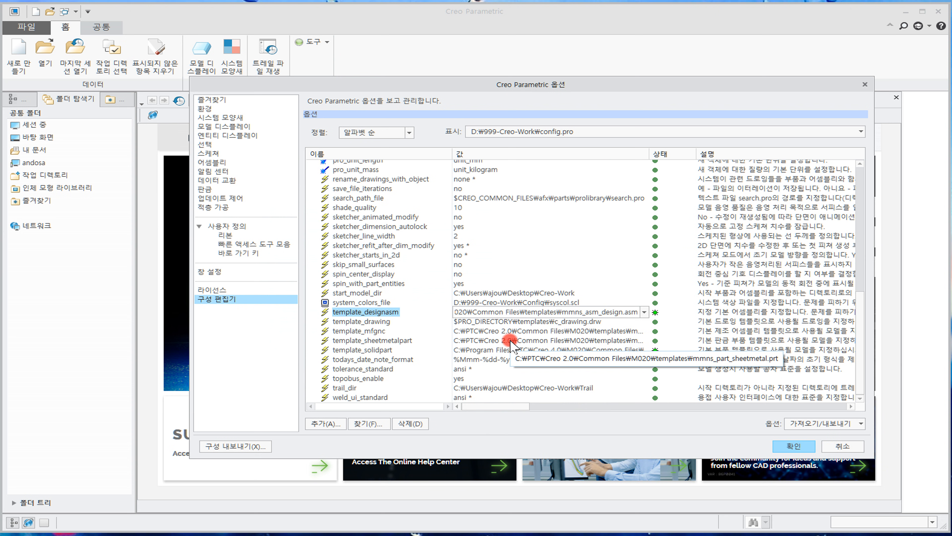
Review the list of configuration options and inspect the value of the save_file_iterations option
{"action": "scroll", "coordinate": [511, 341], "scroll_direction": "up", "scroll_amount": 2}
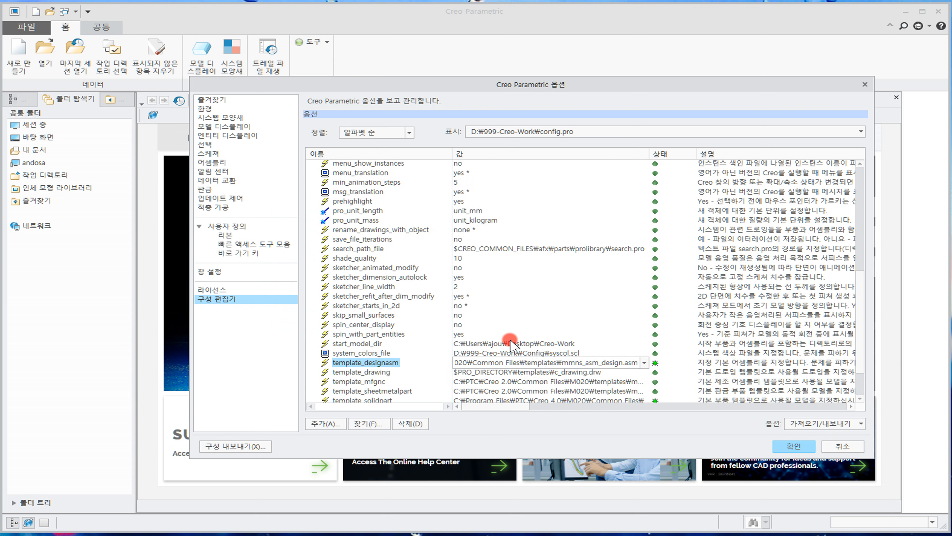
{"action": "scroll", "coordinate": [511, 341], "scroll_direction": "up", "scroll_amount": 2}
{"action": "scroll", "coordinate": [511, 341], "scroll_direction": "up", "scroll_amount": 4}
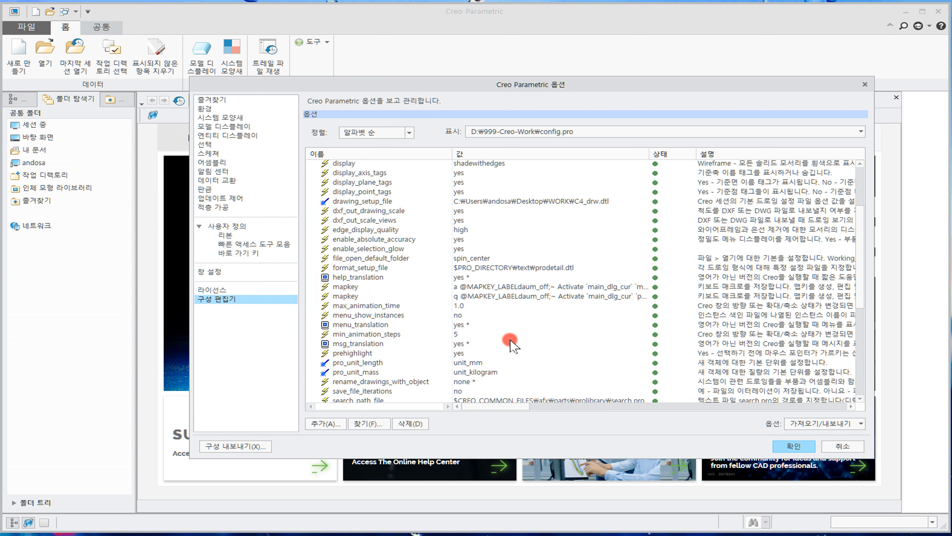
{"action": "scroll", "coordinate": [510, 341], "scroll_direction": "up", "scroll_amount": 3}
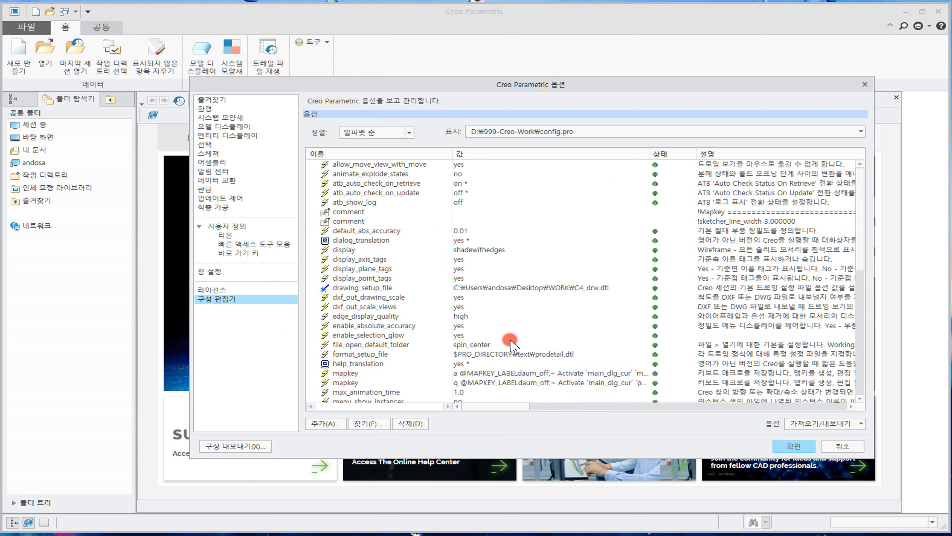
{"action": "scroll", "coordinate": [511, 341], "scroll_direction": "down", "scroll_amount": 8}
{"action": "left_click", "coordinate": [512, 347]}
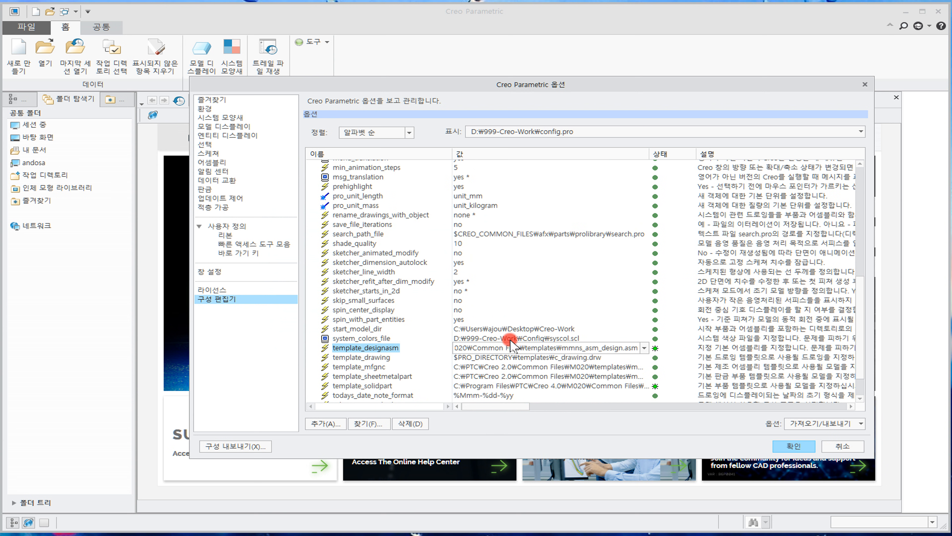
{"action": "left_click", "coordinate": [424, 224]}
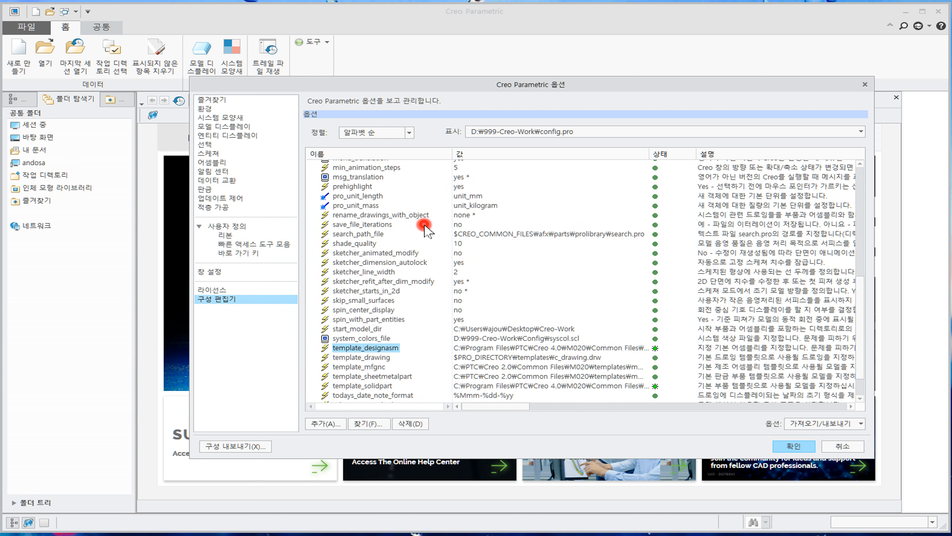
{"action": "left_click", "coordinate": [351, 224]}
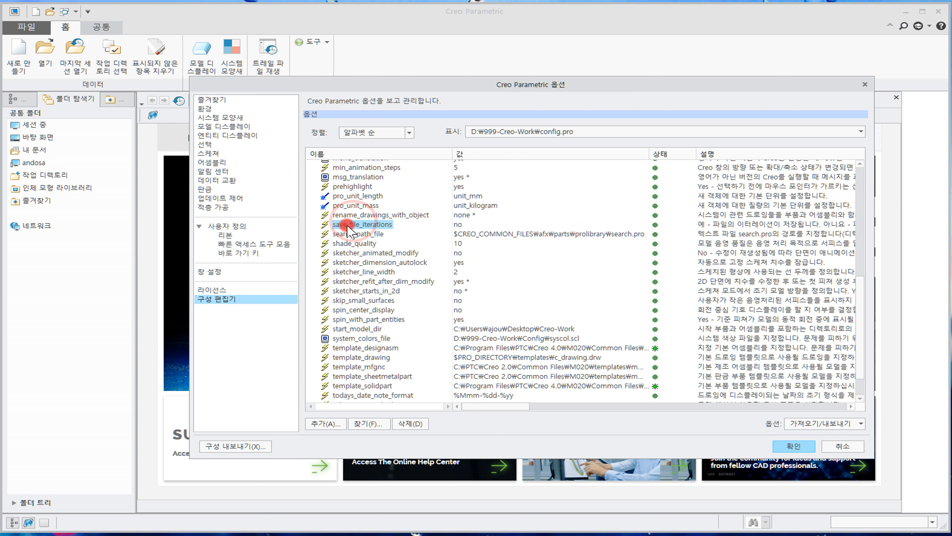
{"action": "left_click", "coordinate": [467, 224]}
{"action": "left_click", "coordinate": [642, 225]}
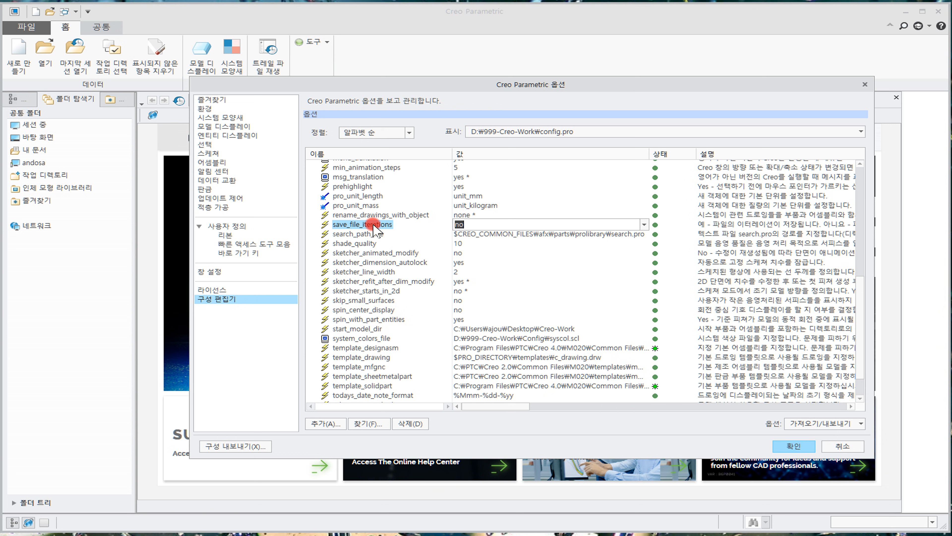
{"action": "left_click", "coordinate": [463, 225]}
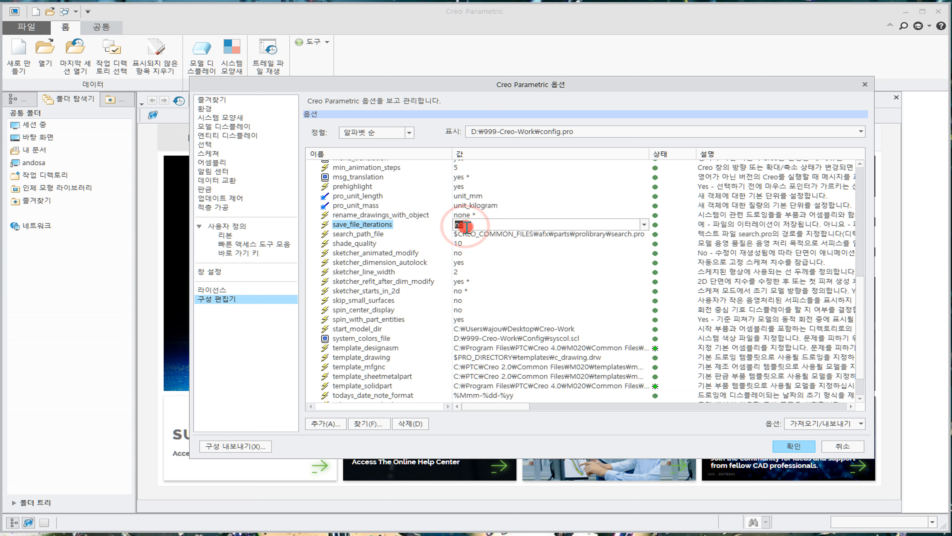
{"action": "left_click", "coordinate": [390, 224]}
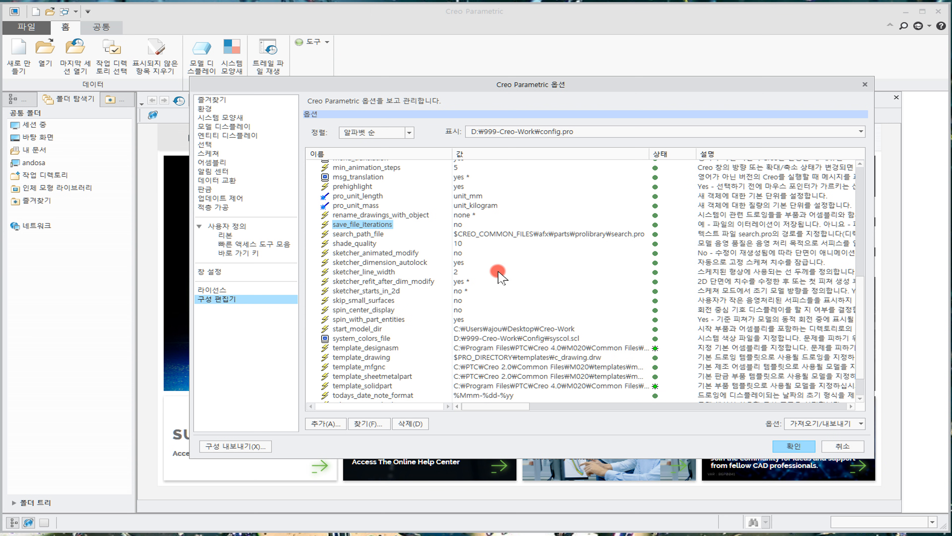
Accept the changed options and save them as config.pro in the JHM folder on the desktop
{"action": "scroll", "coordinate": [554, 331], "scroll_direction": "down", "scroll_amount": 2}
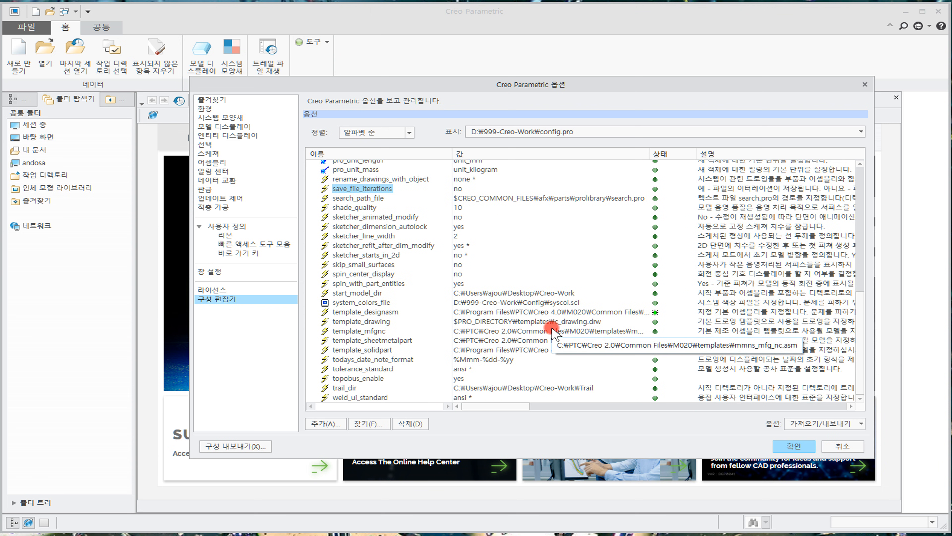
{"action": "left_click", "coordinate": [784, 444]}
{"action": "left_click", "coordinate": [364, 322]}
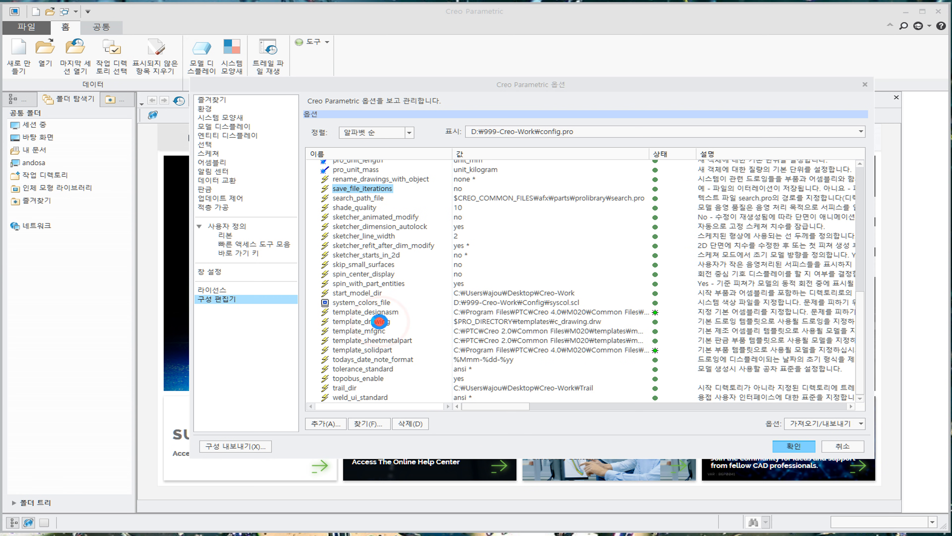
{"action": "left_click", "coordinate": [223, 217]}
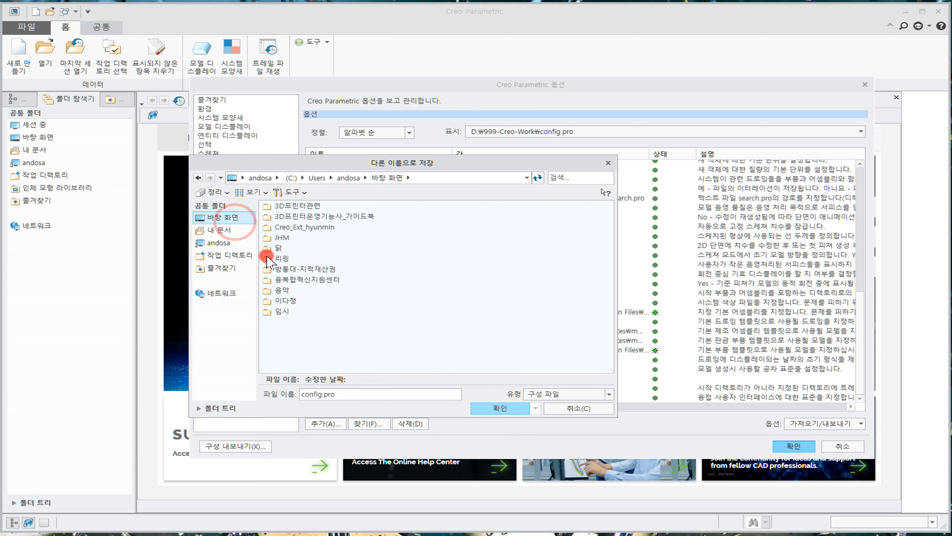
{"action": "double_click", "coordinate": [283, 239]}
{"action": "left_click", "coordinate": [504, 408]}
{"action": "left_click", "coordinate": [776, 447]}
Set up a new solid part named Truss_1 without using the default template
{"action": "left_click", "coordinate": [23, 77]}
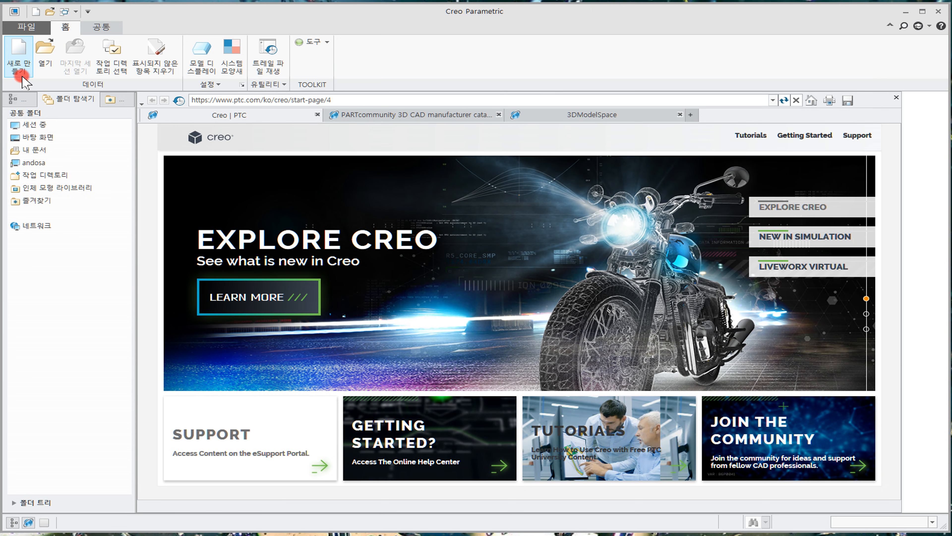
{"action": "left_click_drag", "start_coordinate": [427, 190], "coordinate": [464, 161]}
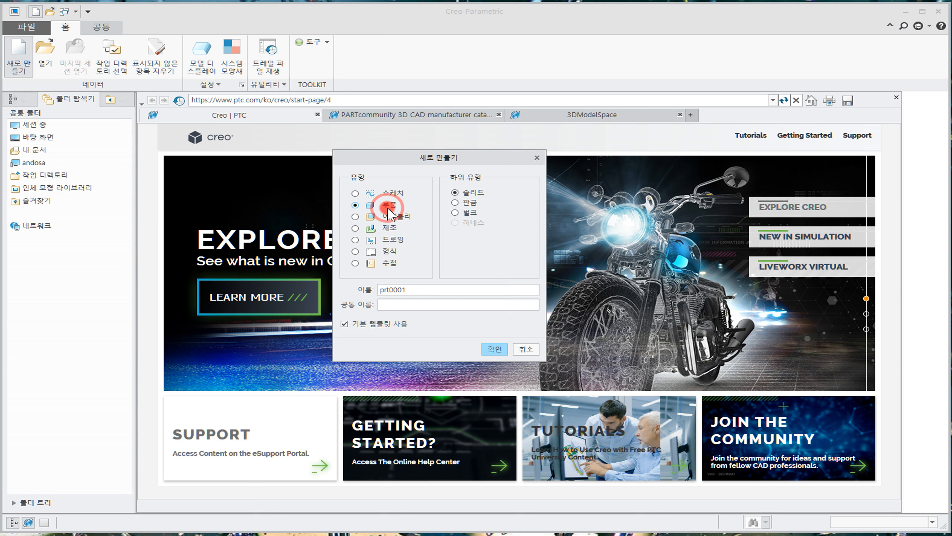
{"action": "left_click", "coordinate": [392, 326]}
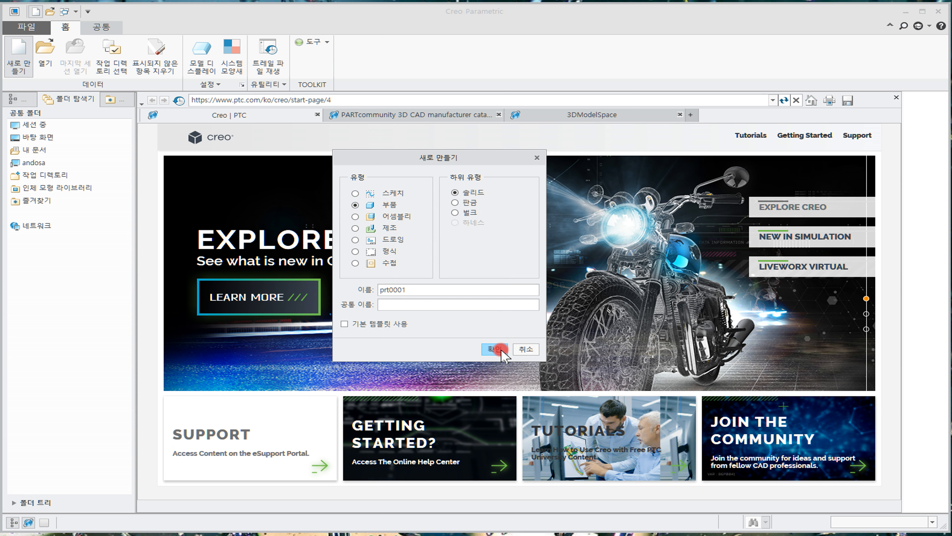
{"action": "left_click", "coordinate": [435, 291]}
{"action": "key", "text": "BackSpace"}
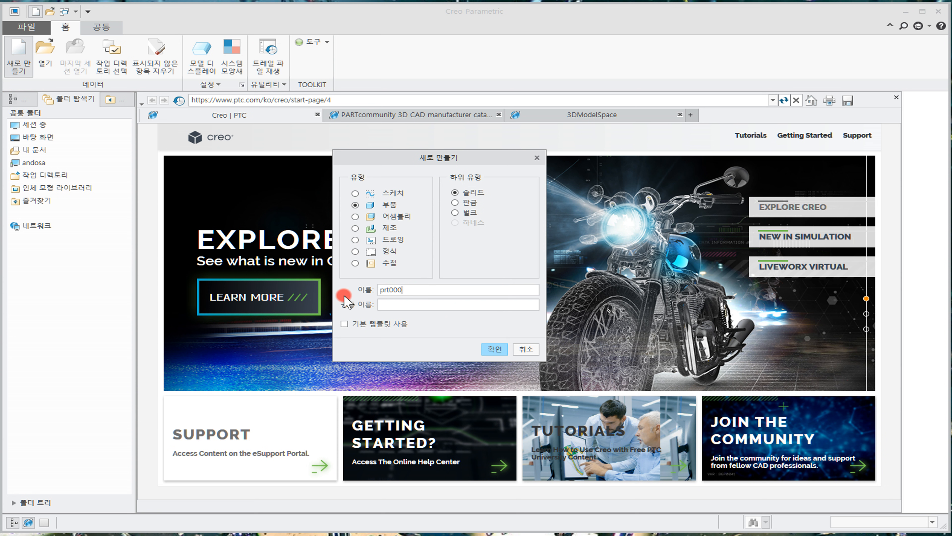
{"action": "key", "text": "BackSpace"}
{"action": "type", "text": "rtr"}
{"action": "key", "text": "BackSpace"}
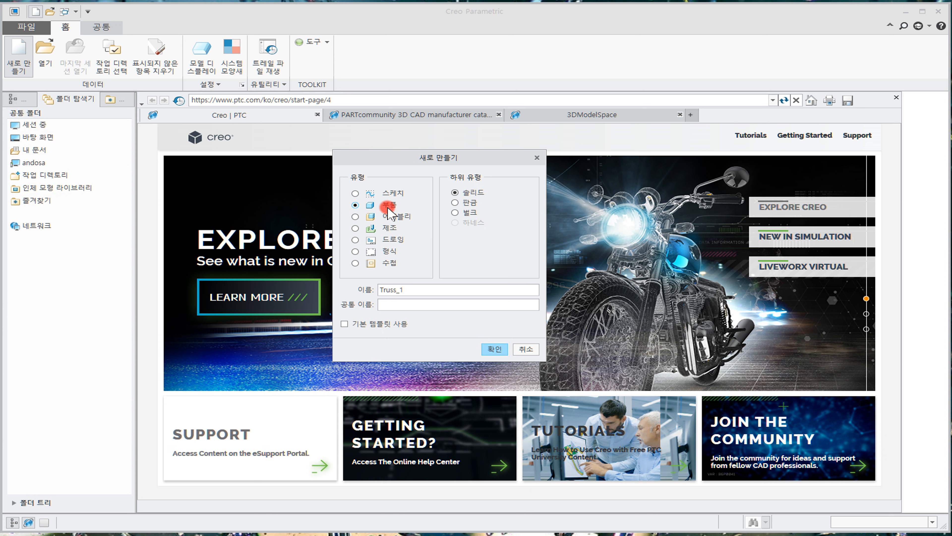
{"action": "left_click", "coordinate": [494, 351]}
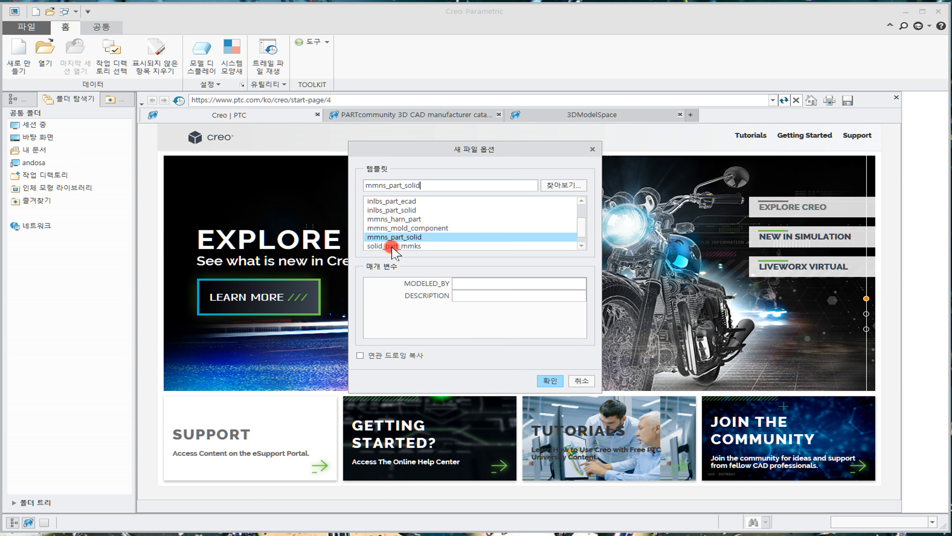
Browse the Creo 4.0 templates folder for mmns_part_solid.prt and create the part from that template
{"action": "scroll", "coordinate": [396, 242], "scroll_direction": "down", "scroll_amount": 1}
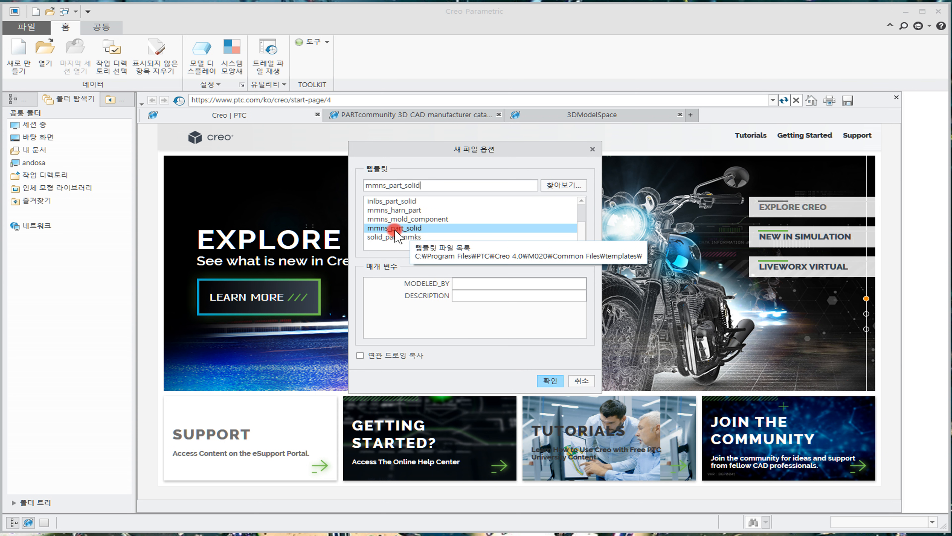
{"action": "scroll", "coordinate": [398, 236], "scroll_direction": "up", "scroll_amount": 1}
{"action": "left_click", "coordinate": [410, 210]}
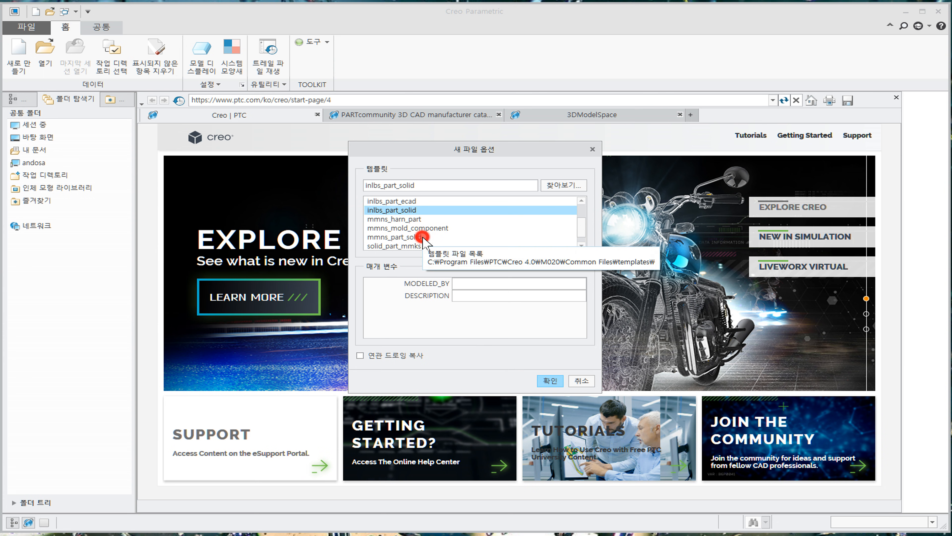
{"action": "left_click", "coordinate": [420, 237]}
{"action": "left_click", "coordinate": [558, 190]}
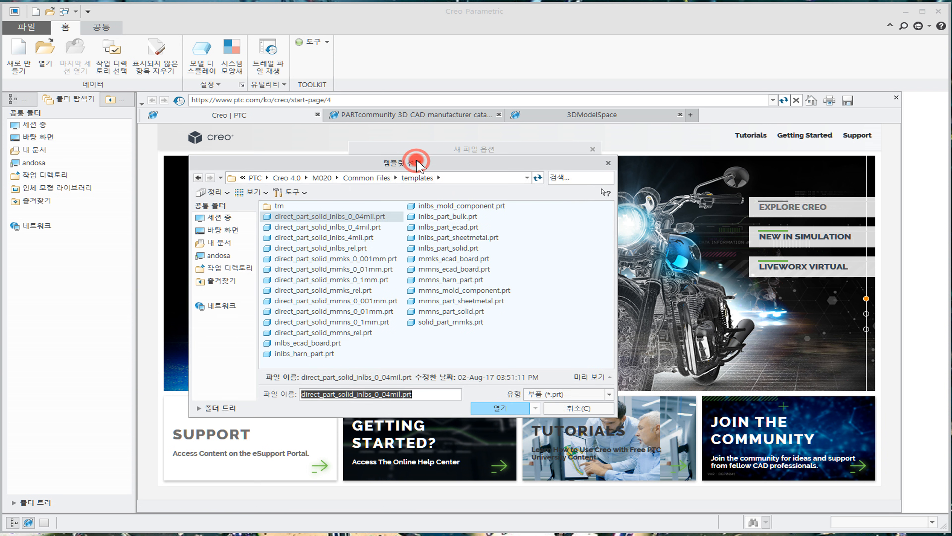
{"action": "left_click_drag", "start_coordinate": [418, 164], "coordinate": [411, 119]}
{"action": "left_click", "coordinate": [446, 267]}
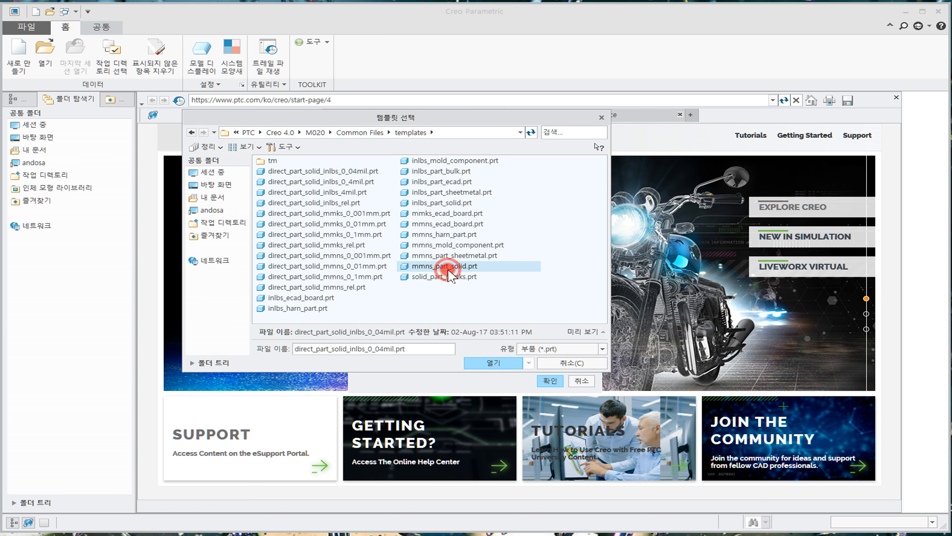
{"action": "left_click", "coordinate": [492, 363]}
{"action": "left_click", "coordinate": [558, 382]}
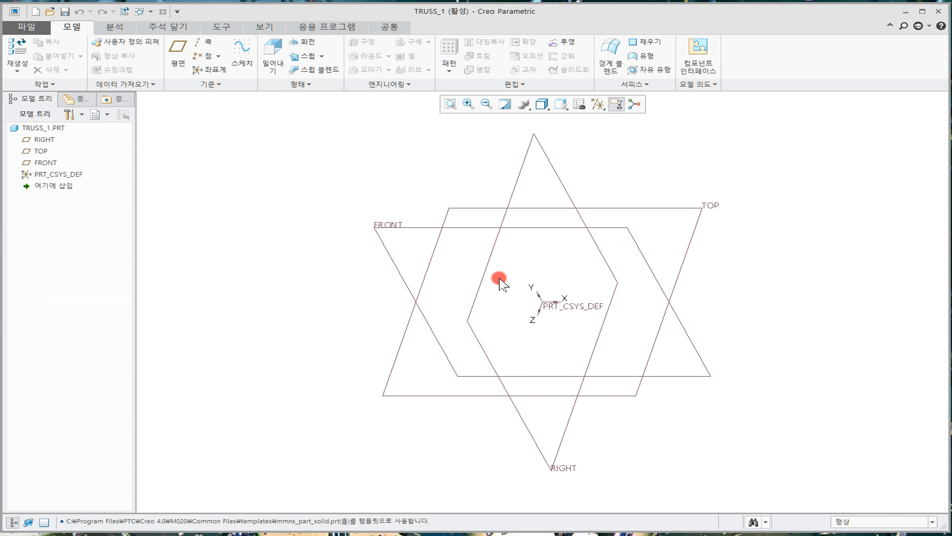
Start an Extrude with its sketch on the FRONT plane and switch to the PowerPoint slide showing the truss exercise
{"action": "left_click", "coordinate": [267, 57]}
{"action": "left_click", "coordinate": [377, 224]}
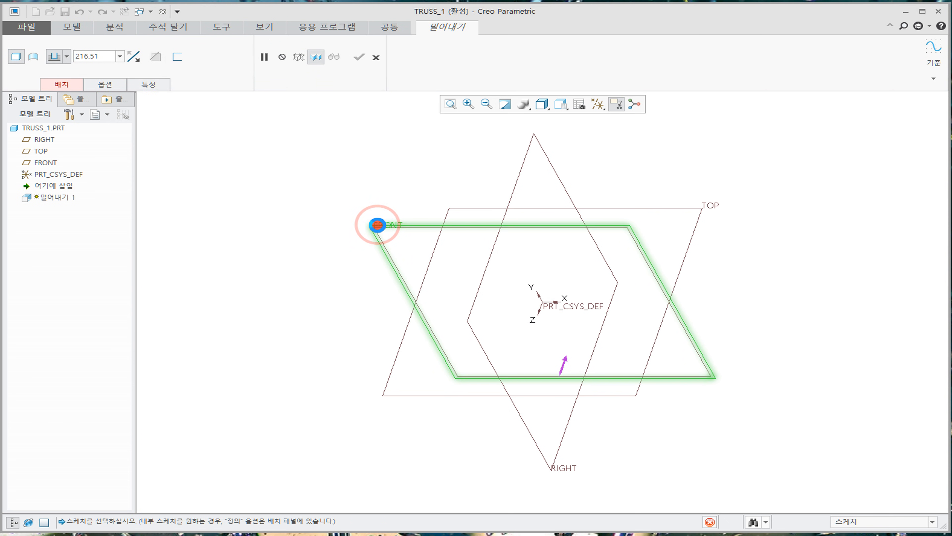
{"action": "left_click", "coordinate": [235, 535]}
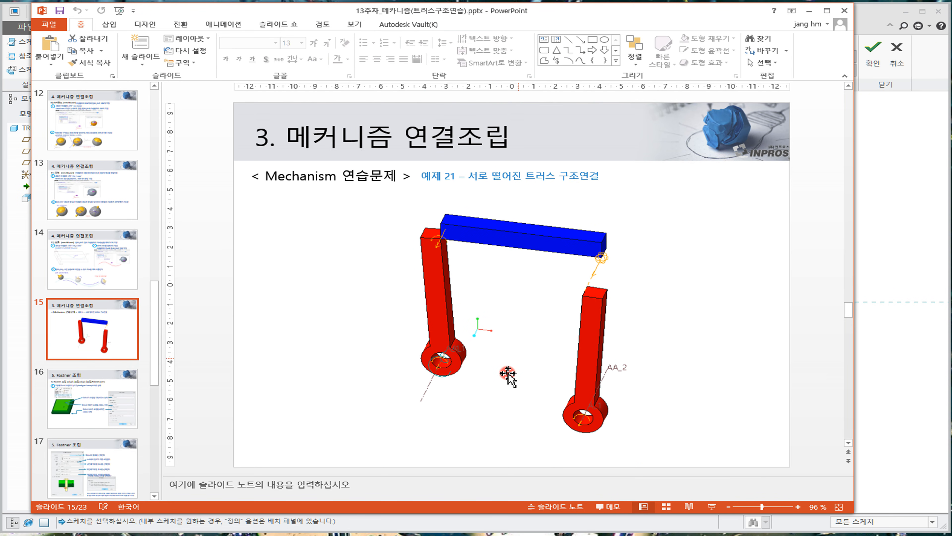
Return to Creo, orient the sketch view parallel to the screen, and draw two concentric circles about 91 mm and 165 mm in diameter at the origin
{"action": "left_click", "coordinate": [810, 12]}
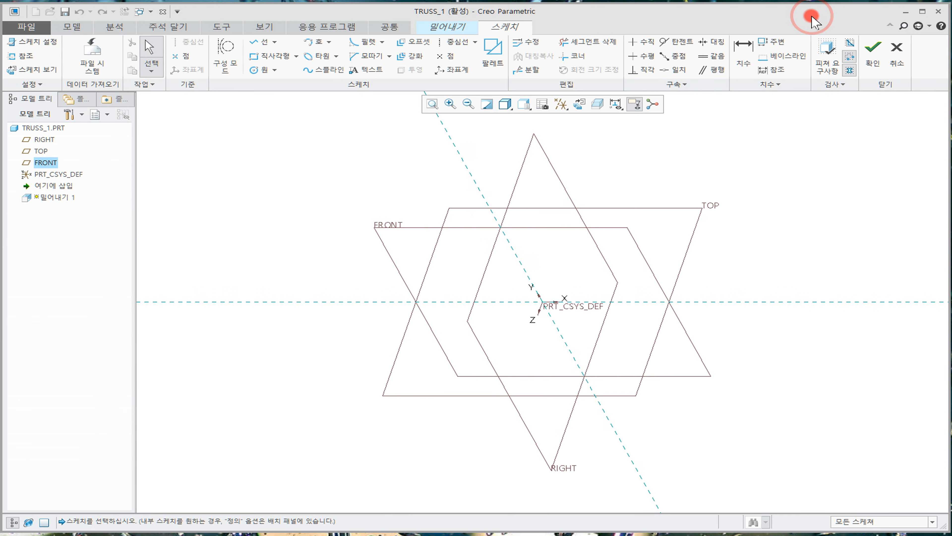
{"action": "left_click", "coordinate": [580, 111]}
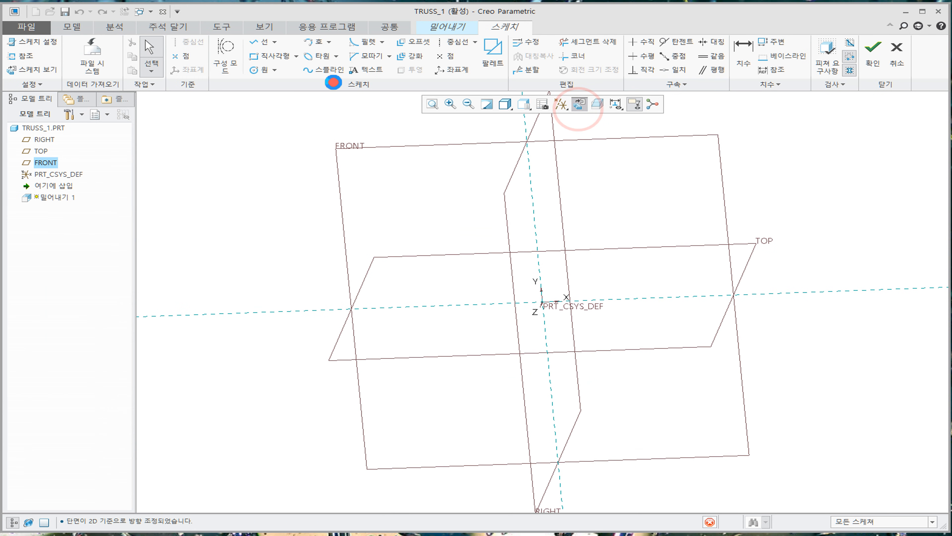
{"action": "left_click", "coordinate": [254, 70]}
{"action": "left_click", "coordinate": [541, 302]}
{"action": "left_click", "coordinate": [567, 318]}
{"action": "left_click", "coordinate": [543, 302]}
{"action": "left_click", "coordinate": [588, 338]}
{"action": "middle_click", "coordinate": [620, 336]}
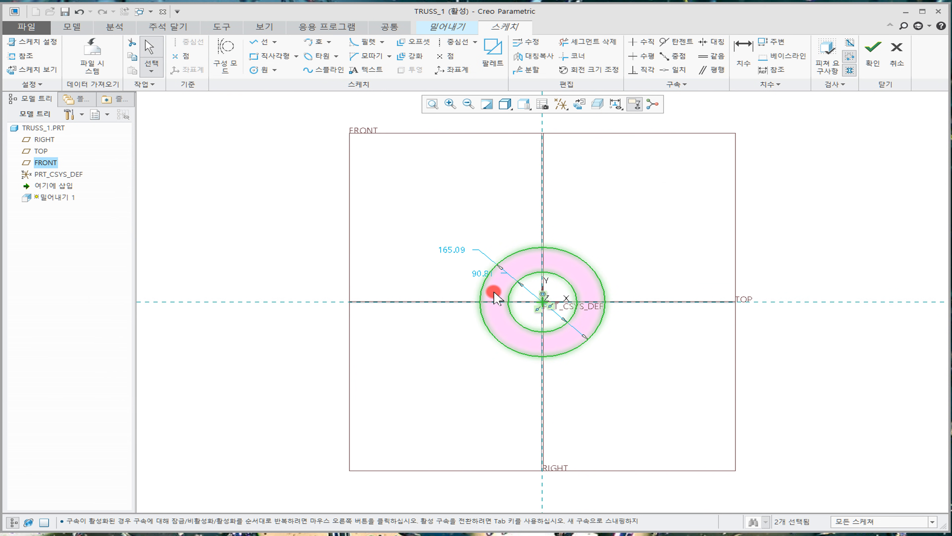
Set the inner circle's diameter to 5 mm and the outer circle's diameter to 10 mm
{"action": "double_click", "coordinate": [478, 277]}
{"action": "type", "text": "5"}
{"action": "key", "text": "Return"}
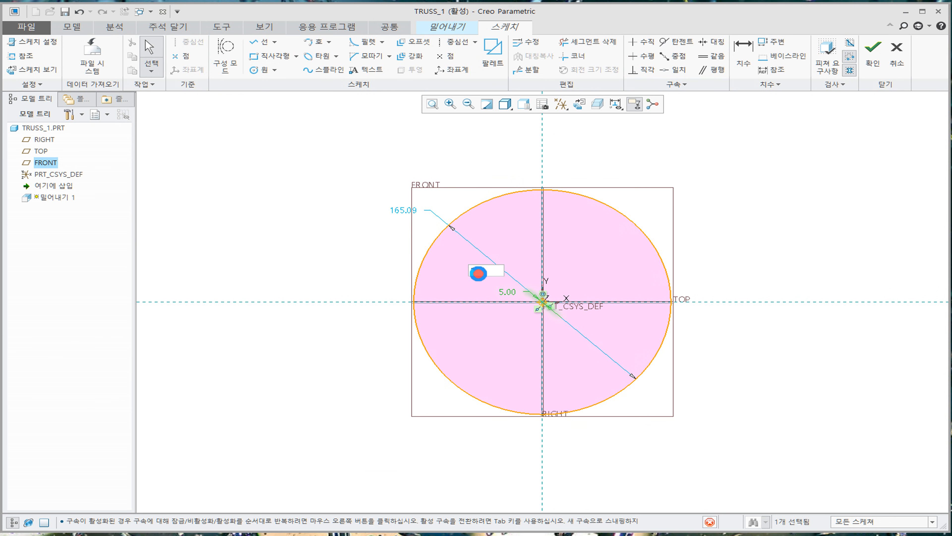
{"action": "double_click", "coordinate": [361, 175]}
{"action": "type", "text": "10"}
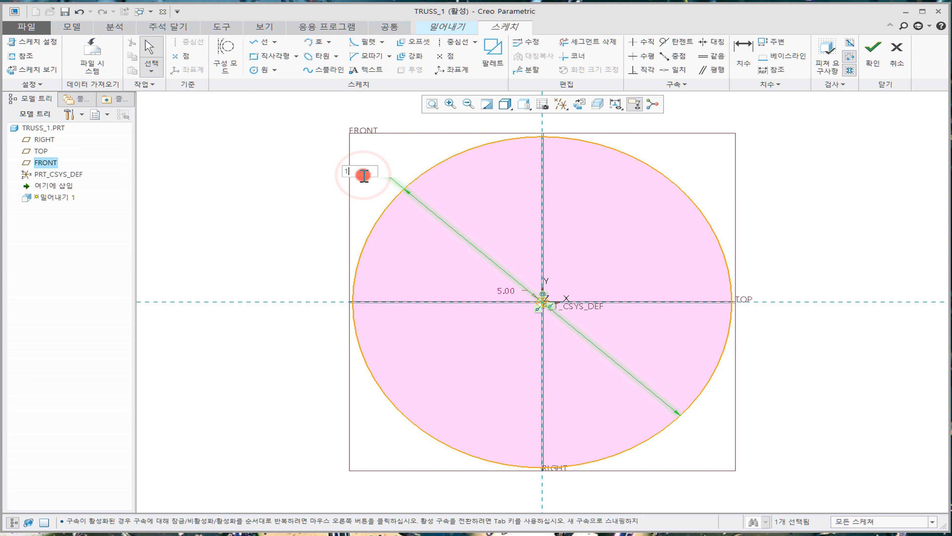
{"action": "key", "text": "Return"}
Draw a vertical corner rectangle about 3.65 mm wide and 20.61 mm long, symmetric about the vertical axis, with its lower corners on the outer circle
{"action": "scroll", "coordinate": [525, 240], "scroll_direction": "up", "scroll_amount": 7}
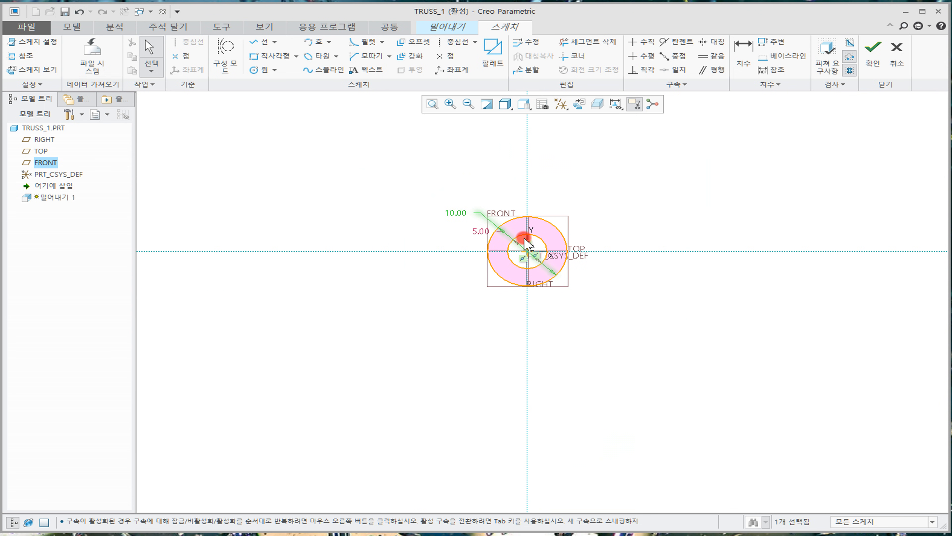
{"action": "middle_click_drag", "start_coordinate": [534, 205], "coordinate": [473, 367], "text": "shift"}
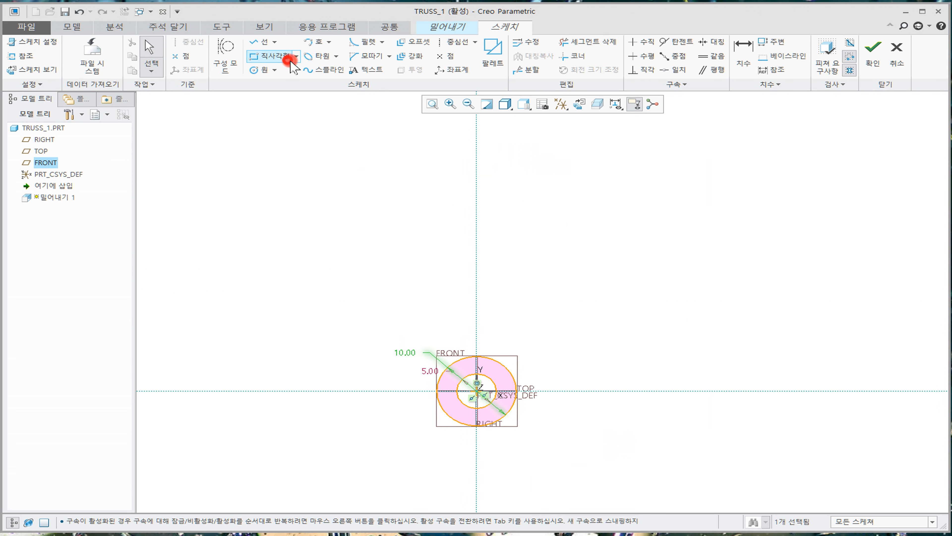
{"action": "left_click", "coordinate": [275, 56]}
{"action": "left_click", "coordinate": [462, 216]}
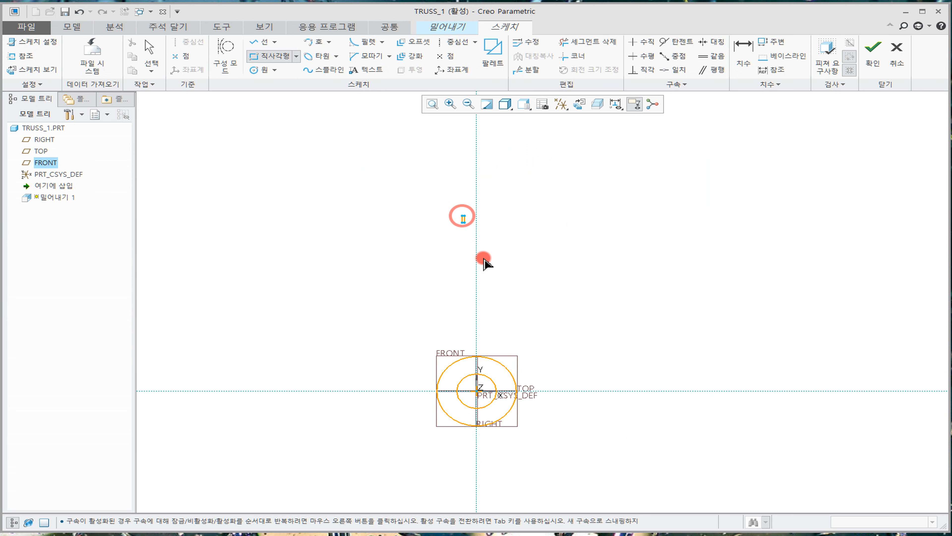
{"action": "left_click", "coordinate": [492, 358]}
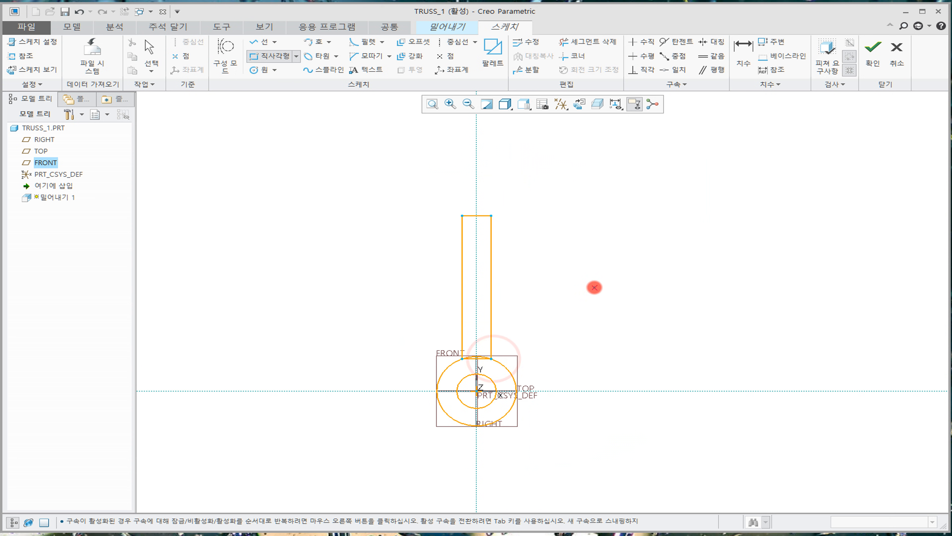
{"action": "middle_click", "coordinate": [596, 286]}
{"action": "left_click", "coordinate": [596, 287]}
Trim away the rectangle's lower edge and the outer circle's arc between its sides to form one joined profile
{"action": "scroll", "coordinate": [476, 372], "scroll_direction": "down", "scroll_amount": 5}
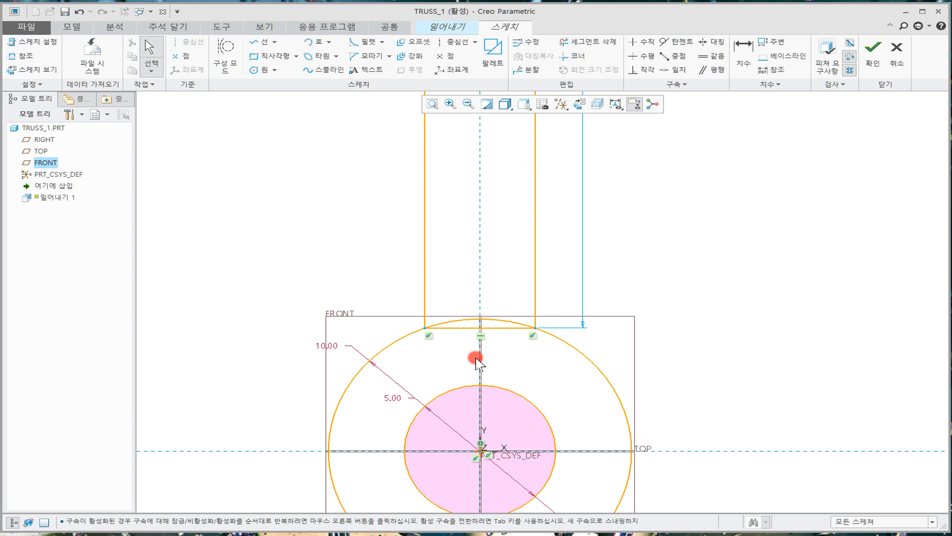
{"action": "left_click", "coordinate": [561, 41]}
{"action": "mouse_move", "coordinate": [462, 306]}
{"action": "left_mouse_down"}
{"action": "mouse_move", "coordinate": [484, 331]}
{"action": "mouse_move", "coordinate": [495, 245]}
{"action": "left_mouse_up"}
{"action": "middle_click", "coordinate": [495, 245]}
Dimension the distance between the bar's top edge and the circle centre as 40 mm
{"action": "scroll", "coordinate": [496, 243], "scroll_direction": "up", "scroll_amount": 4}
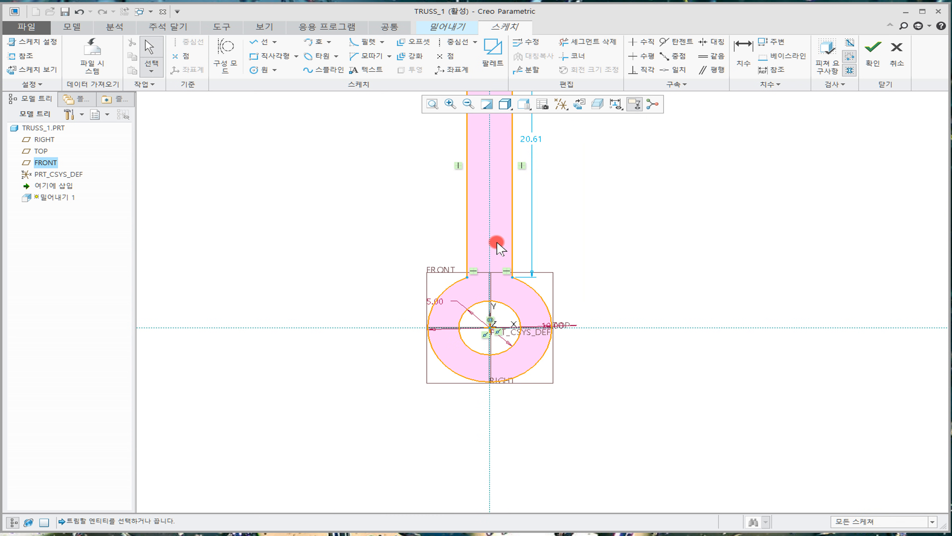
{"action": "middle_click_drag", "start_coordinate": [578, 223], "coordinate": [565, 317]}
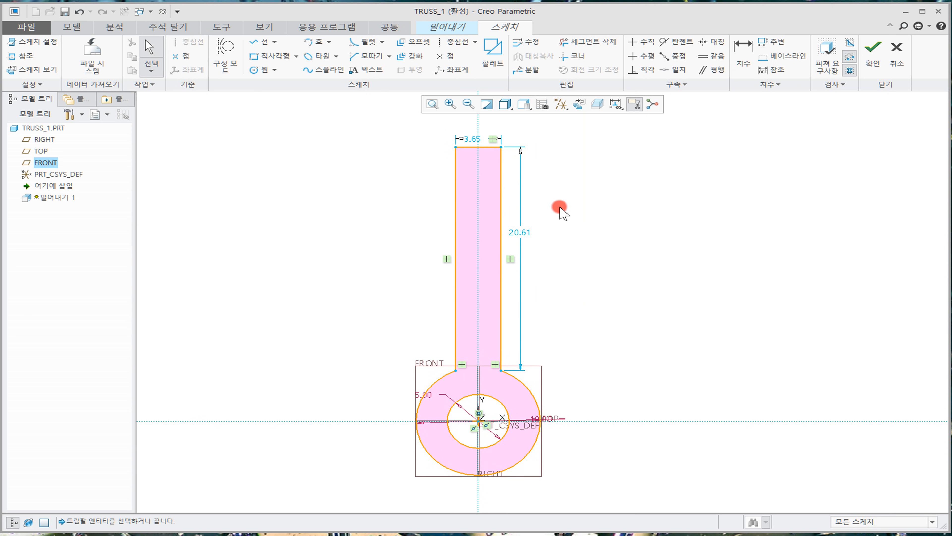
{"action": "left_click", "coordinate": [742, 53]}
{"action": "left_click", "coordinate": [481, 146]}
{"action": "left_click", "coordinate": [480, 423]}
{"action": "middle_click", "coordinate": [612, 384]}
{"action": "type", "text": "40"}
{"action": "middle_click", "coordinate": [720, 415]}
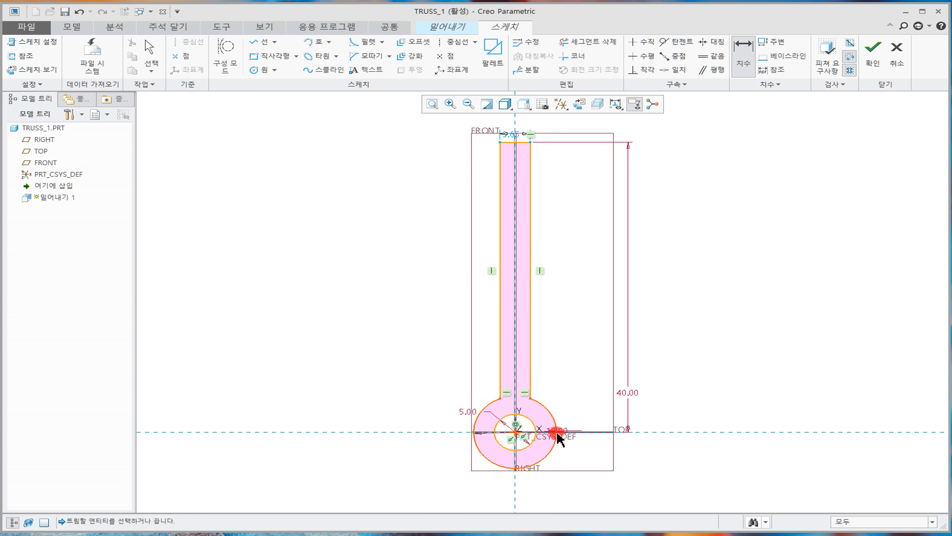
Dimension the width between the bar's two vertical sides as 5 mm
{"action": "left_click", "coordinate": [742, 62]}
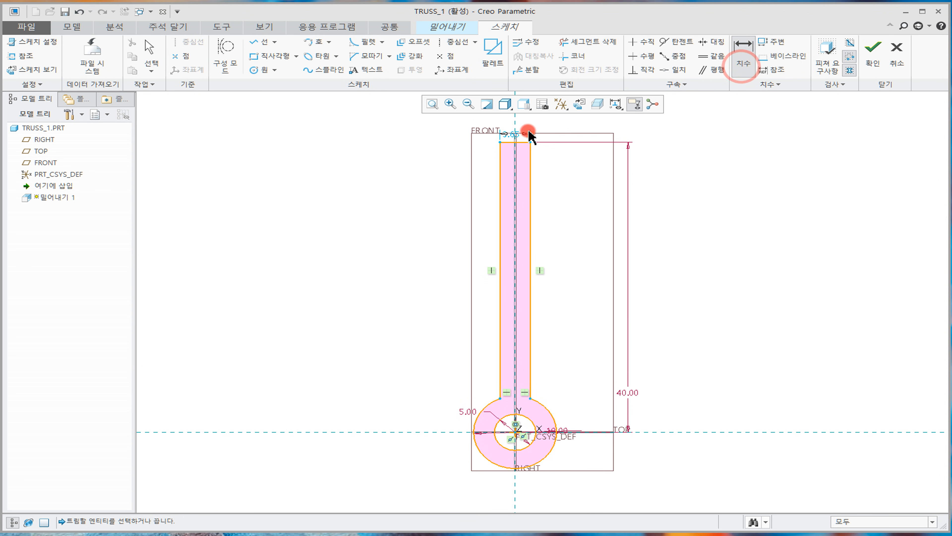
{"action": "middle_click_drag", "start_coordinate": [544, 170], "coordinate": [544, 231], "text": "shift"}
{"action": "left_click", "coordinate": [500, 228]}
{"action": "left_click", "coordinate": [532, 227]}
{"action": "middle_click", "coordinate": [527, 165]}
{"action": "type", "text": "5"}
{"action": "middle_click", "coordinate": [695, 213]}
Finish the sketch and extrude it symmetrically about the FRONT plane with a total depth of 5 mm
{"action": "key", "text": "ctrl+d"}
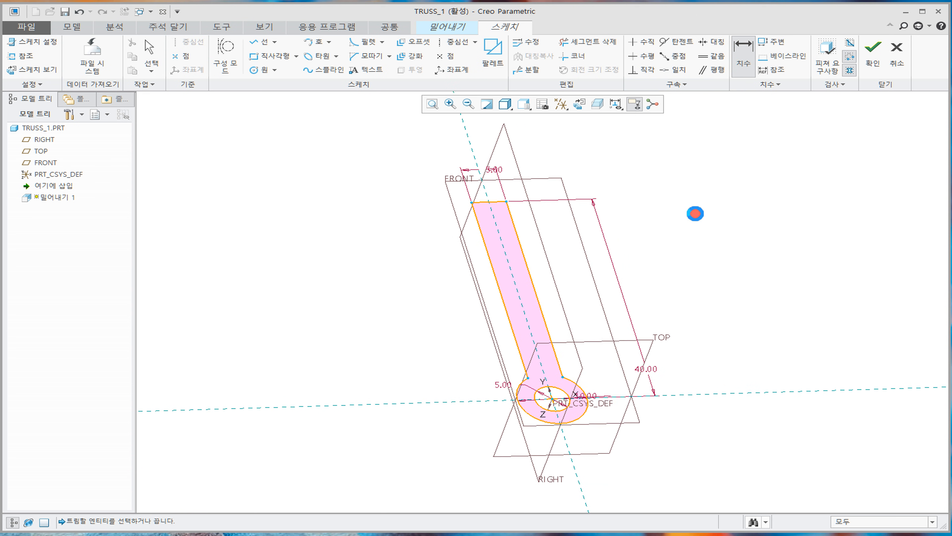
{"action": "left_click", "coordinate": [875, 62]}
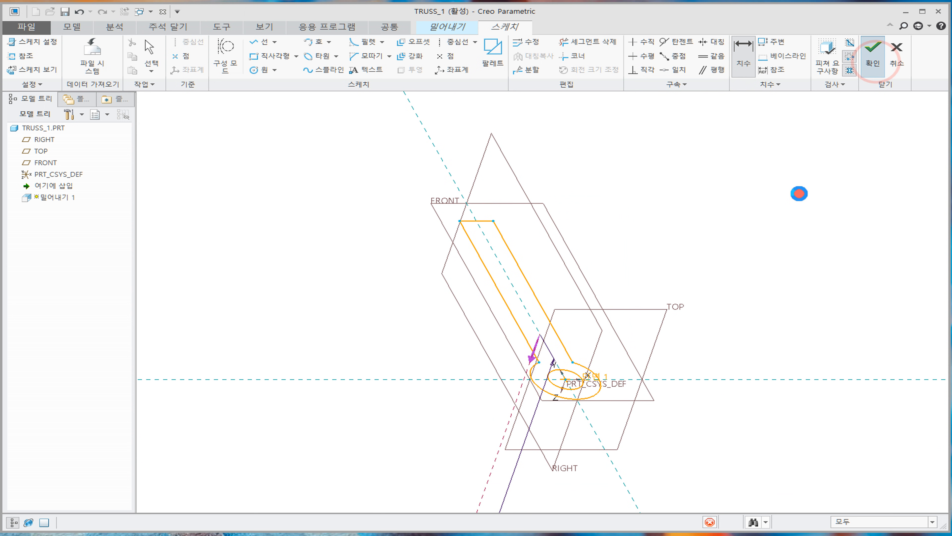
{"action": "left_click", "coordinate": [68, 56]}
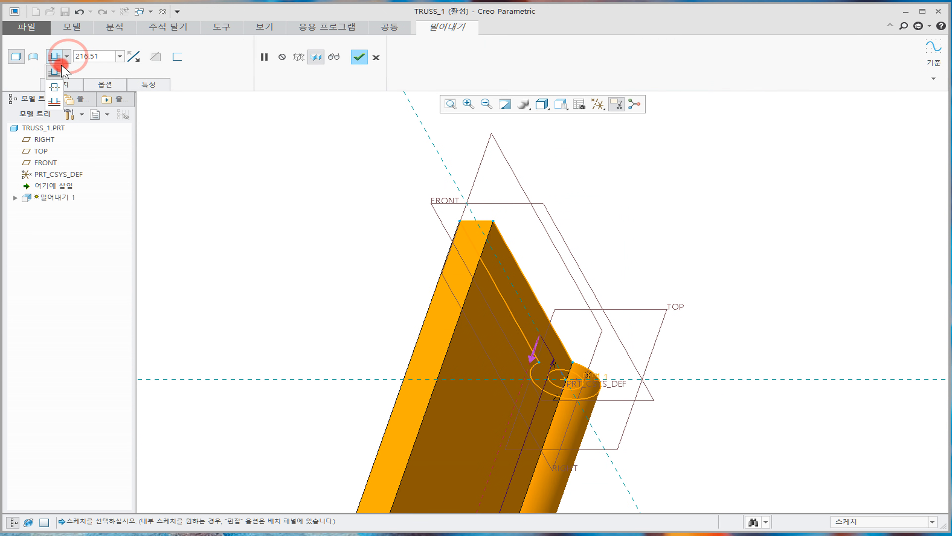
{"action": "left_click", "coordinate": [54, 87]}
{"action": "double_click", "coordinate": [91, 56]}
{"action": "type", "text": "5"}
{"action": "key", "text": "Return"}
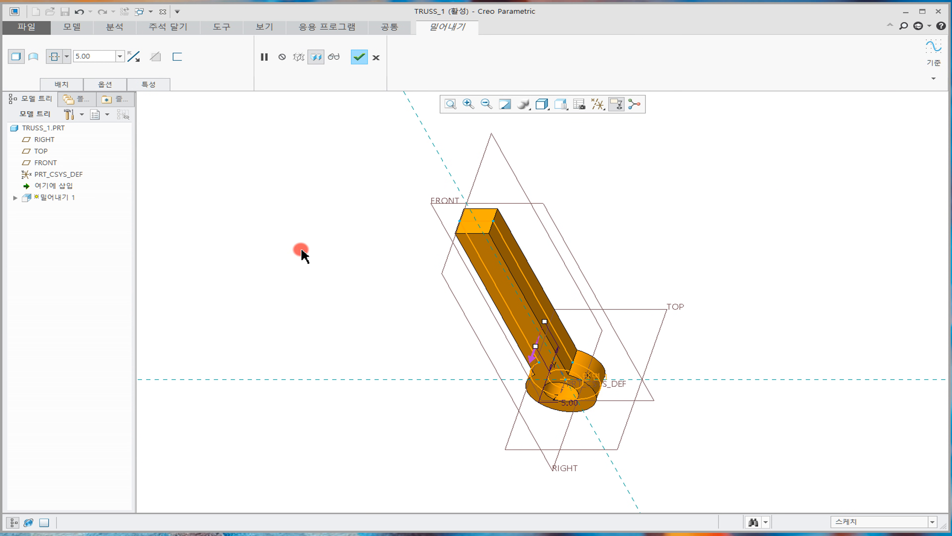
{"action": "left_click", "coordinate": [356, 58]}
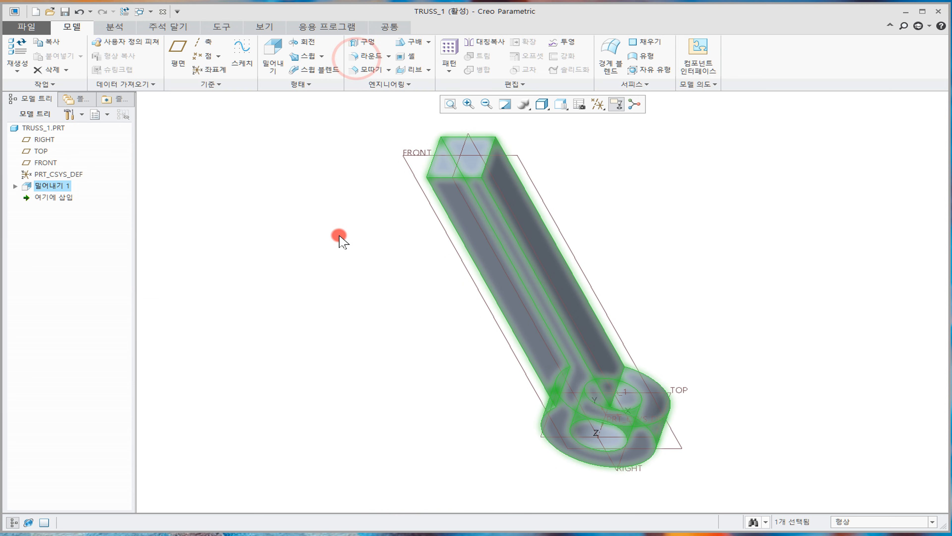
{"action": "left_click", "coordinate": [287, 270]}
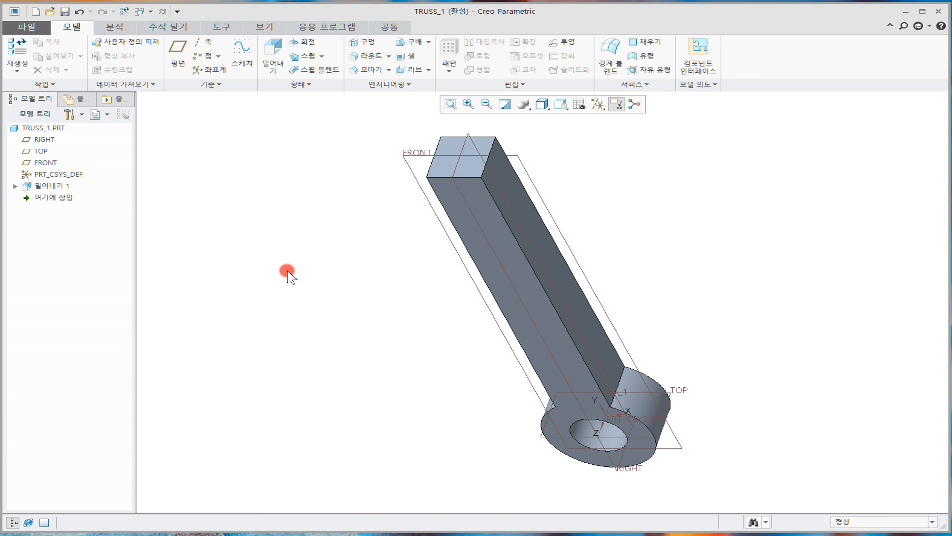
Apply a red appearance to the whole TRUSS_1 part
{"action": "scroll", "coordinate": [287, 273], "scroll_direction": "down", "scroll_amount": 2}
{"action": "mouse_move", "coordinate": [374, 270]}
{"action": "middle_mouse_down"}
{"action": "mouse_move", "coordinate": [393, 308]}
{"action": "mouse_move", "coordinate": [392, 268]}
{"action": "mouse_move", "coordinate": [374, 258]}
{"action": "mouse_move", "coordinate": [370, 266]}
{"action": "middle_mouse_up"}
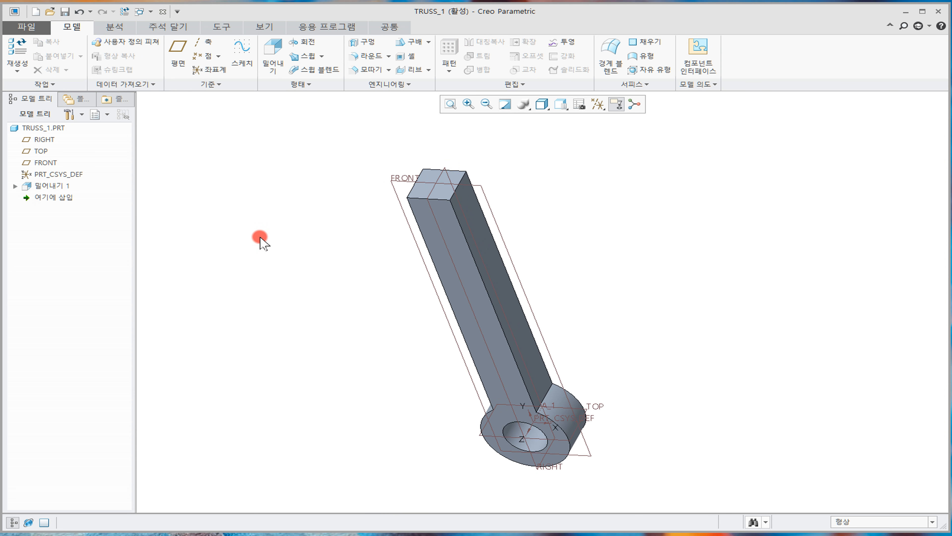
{"action": "left_click", "coordinate": [277, 26]}
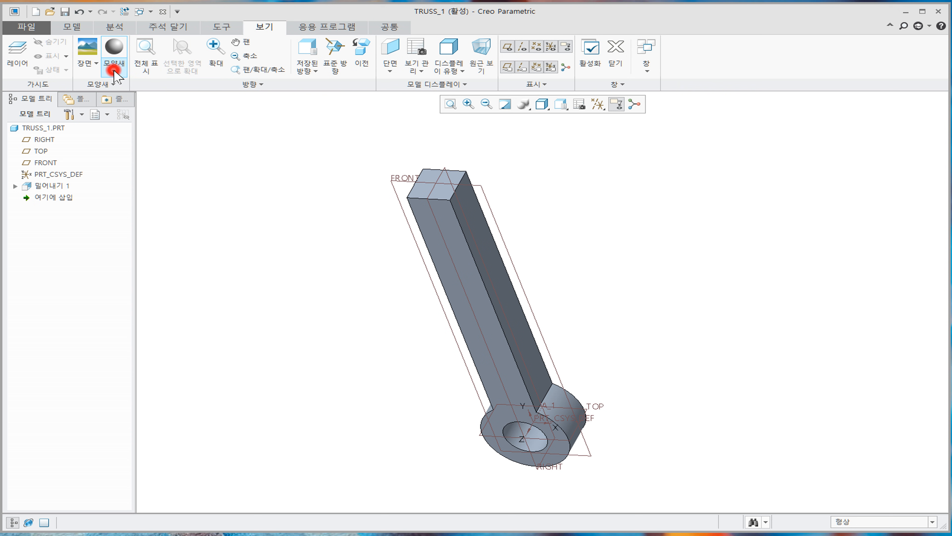
{"action": "left_click", "coordinate": [114, 67]}
{"action": "left_click", "coordinate": [194, 147]}
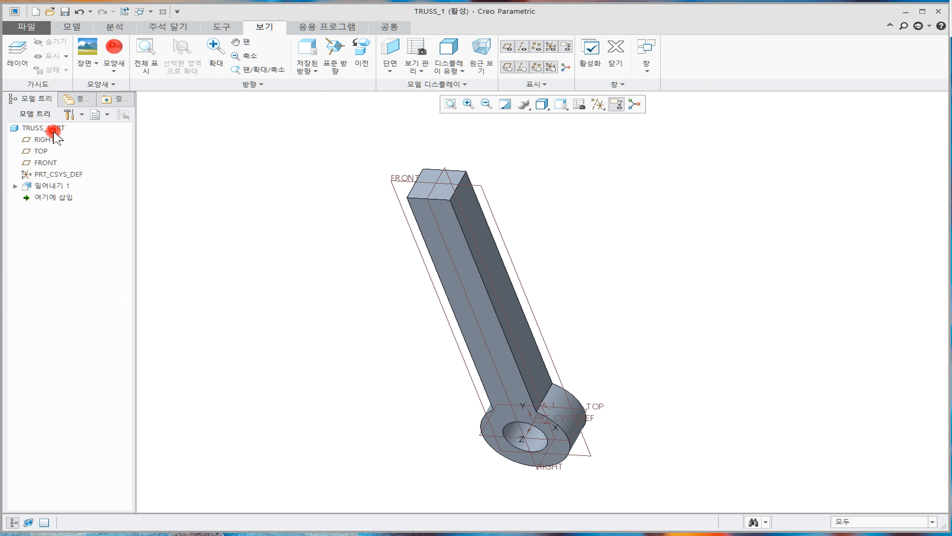
{"action": "left_click", "coordinate": [61, 129]}
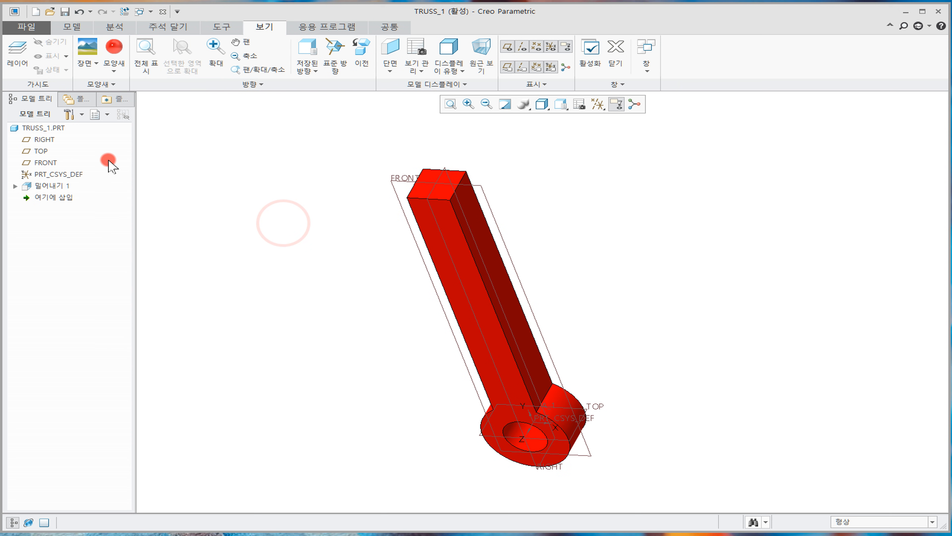
Save TRUSS_1.PRT in the working directory, the Truss folder inside JHM, and close the part window
{"action": "left_click", "coordinate": [64, 11]}
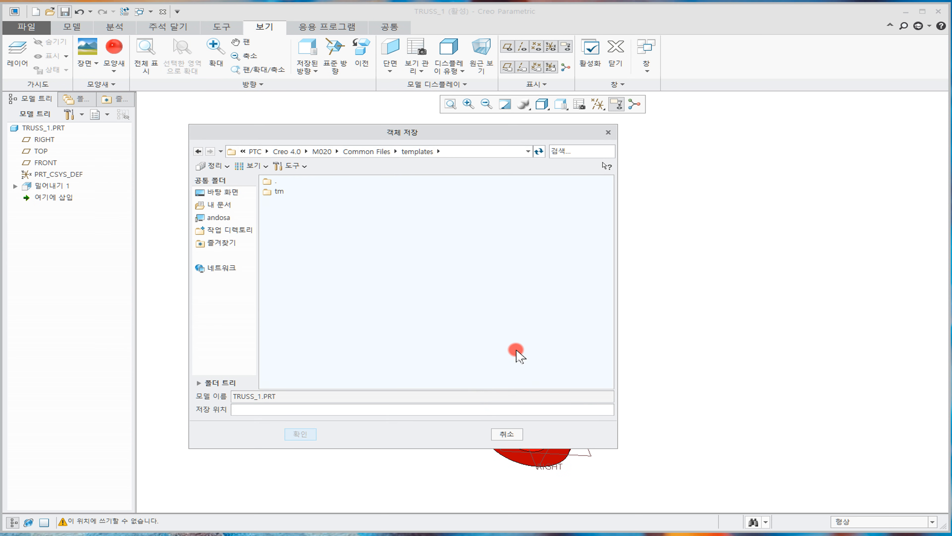
{"action": "left_click", "coordinate": [508, 433]}
{"action": "left_click", "coordinate": [65, 13]}
{"action": "left_click", "coordinate": [232, 230]}
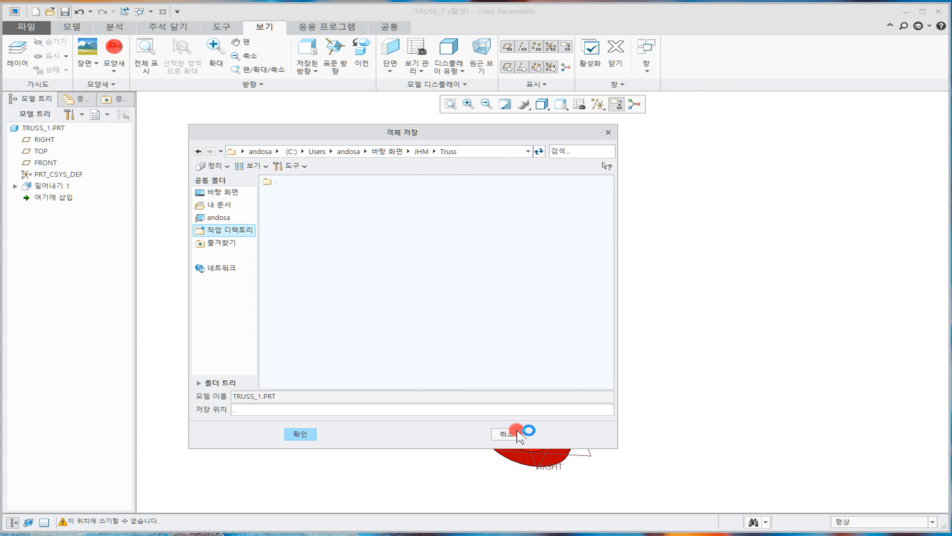
{"action": "left_click", "coordinate": [301, 432]}
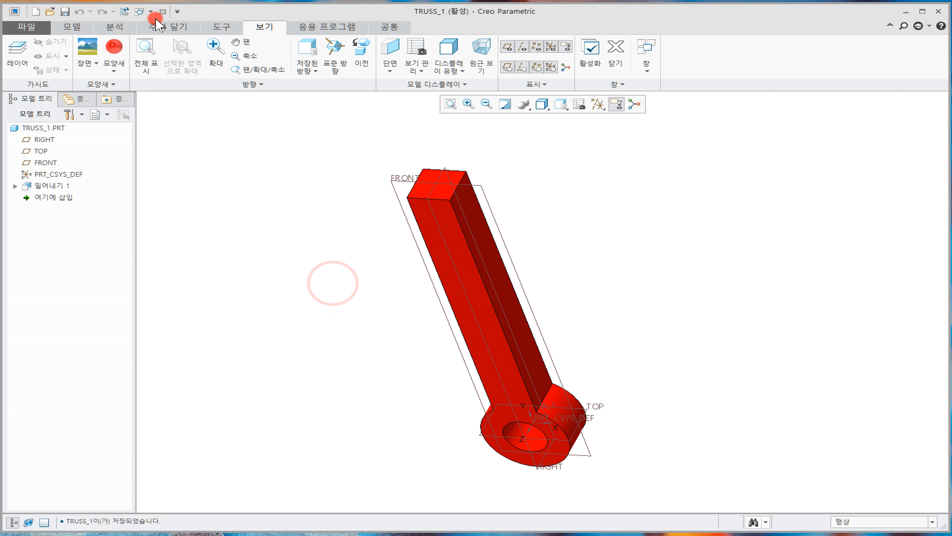
{"action": "left_click", "coordinate": [164, 12]}
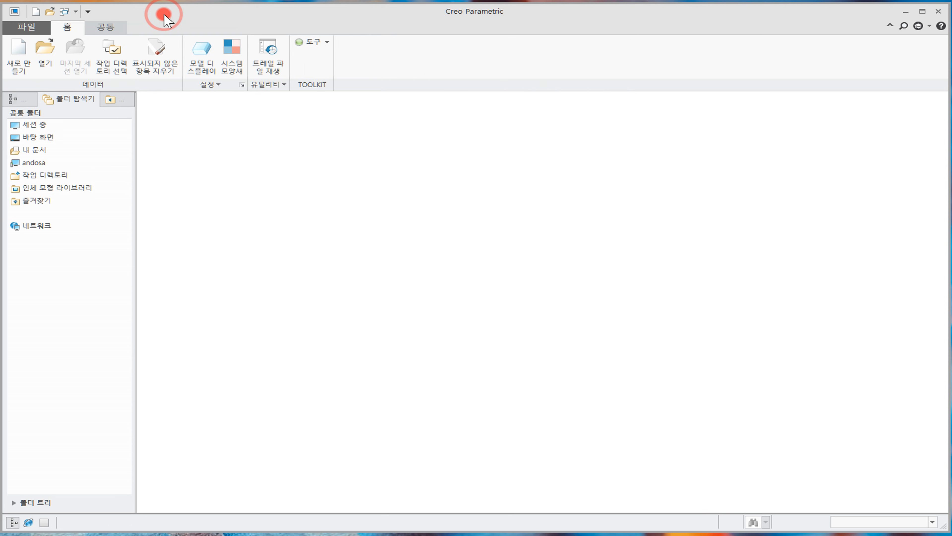
Create a new solid part named Truss_2 from the mmns_part_solid template instead of the default one
{"action": "left_click", "coordinate": [33, 59]}
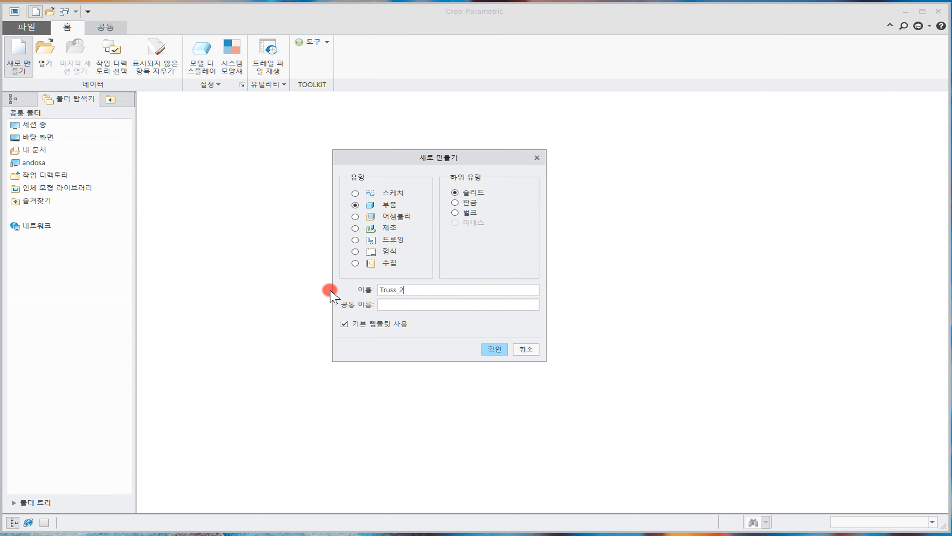
{"action": "left_click", "coordinate": [394, 328]}
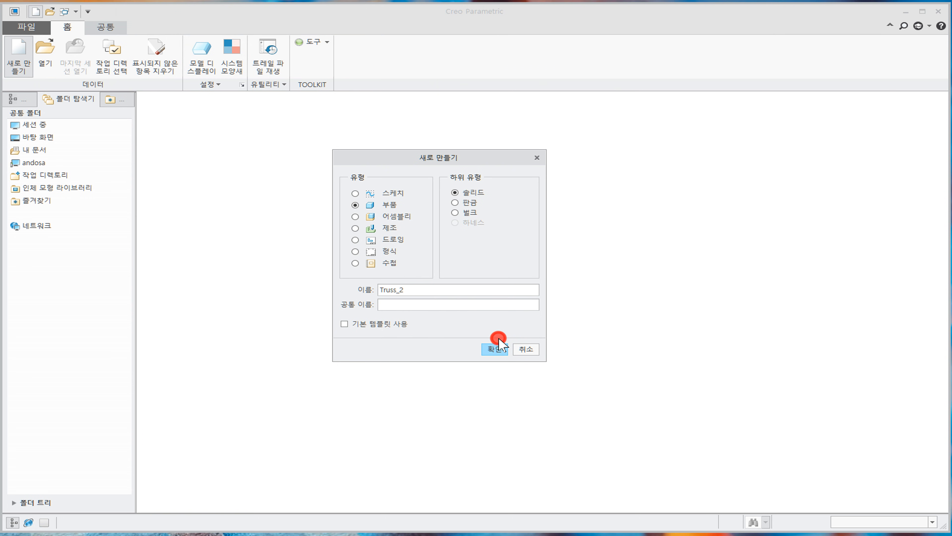
{"action": "left_click", "coordinate": [496, 349]}
{"action": "left_click", "coordinate": [383, 237]}
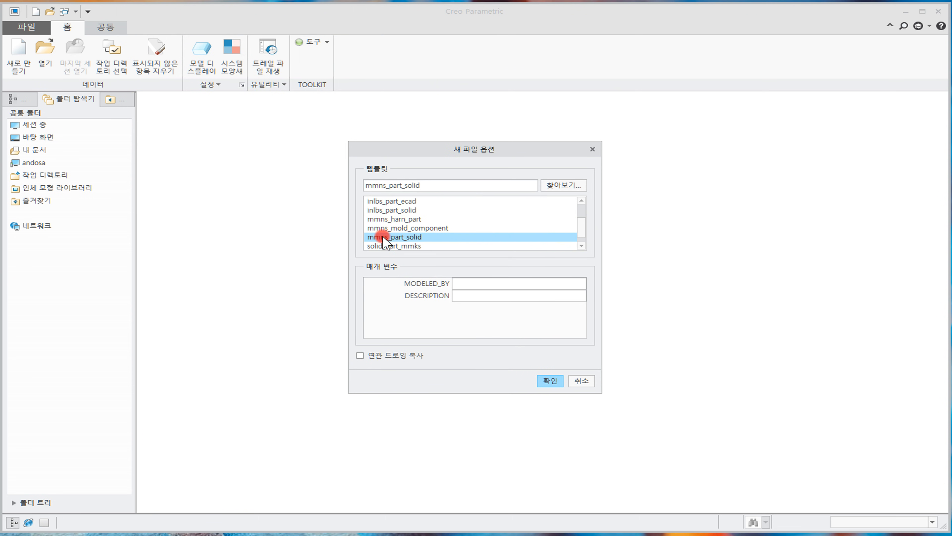
{"action": "left_click", "coordinate": [549, 382]}
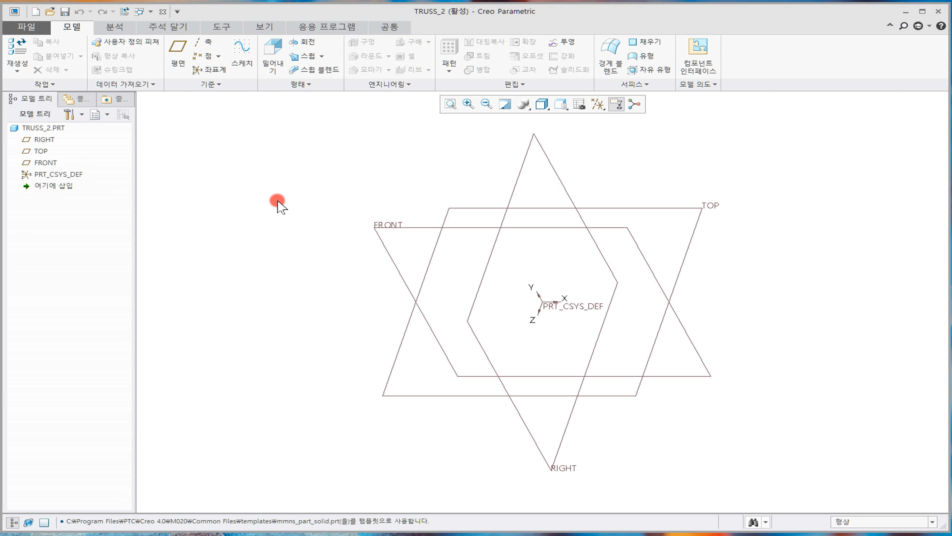
Start an Extrude with its sketch on the FRONT plane and orient the sketch view parallel to the screen
{"action": "left_click", "coordinate": [272, 54]}
{"action": "left_click", "coordinate": [379, 226]}
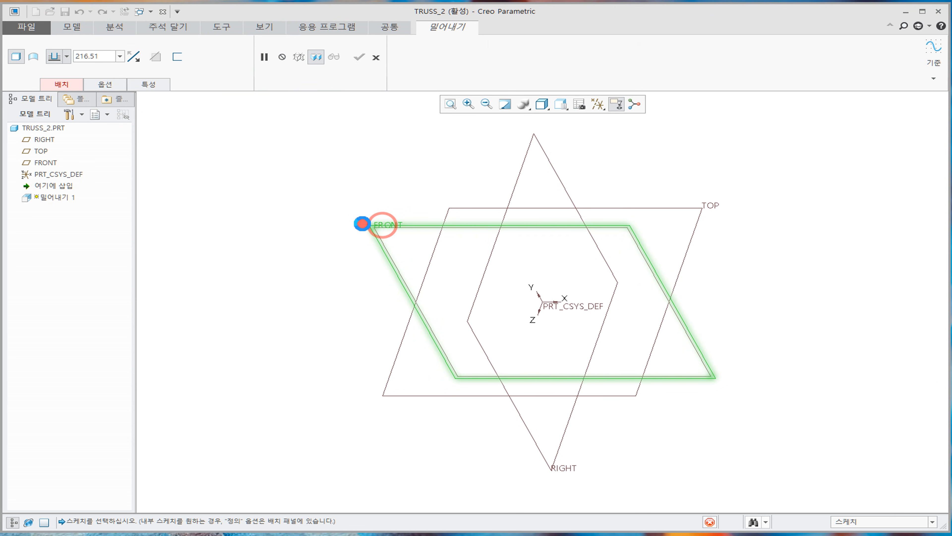
{"action": "left_click", "coordinate": [344, 214]}
{"action": "left_click", "coordinate": [580, 105]}
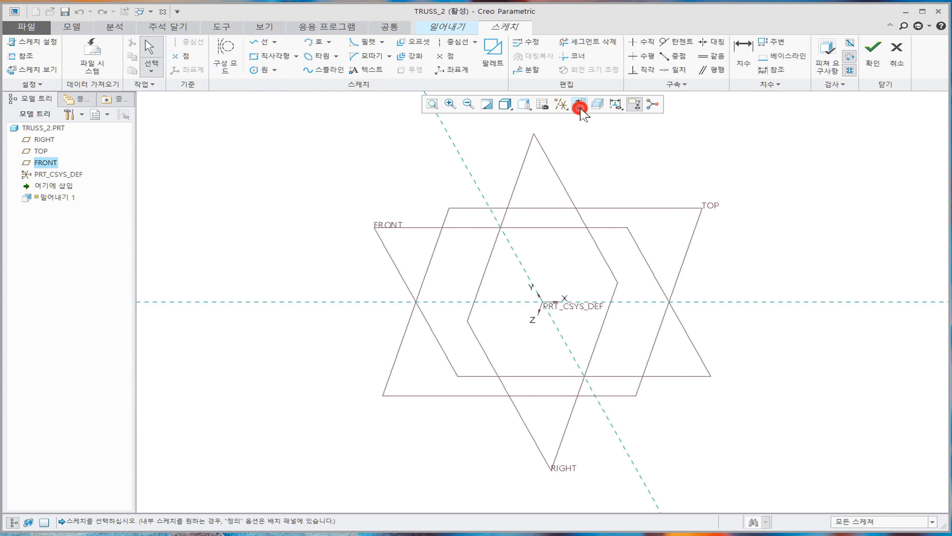
{"action": "middle_click_drag", "start_coordinate": [584, 240], "coordinate": [512, 319]}
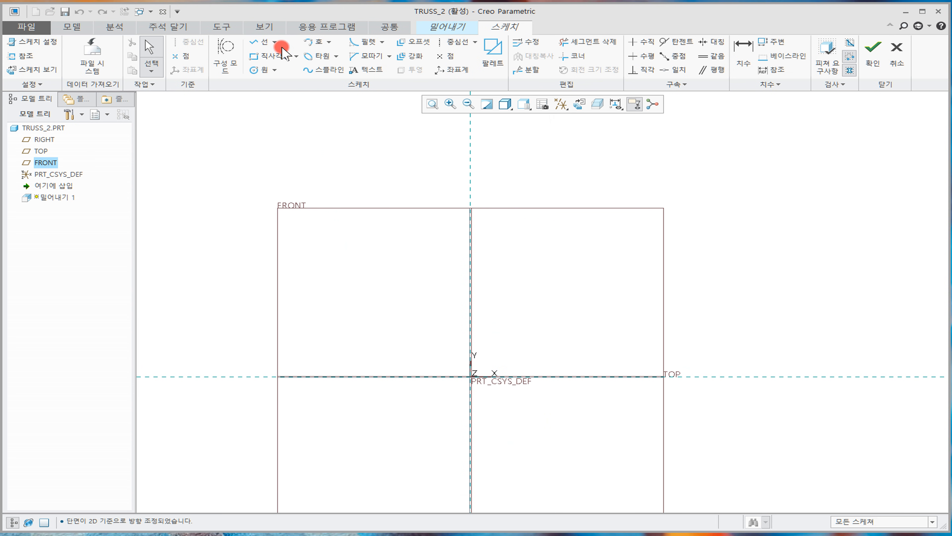
Sketch a vertical rectangle about 65 mm wide and 351 mm high with its lower corner on the sketch origin
{"action": "left_click", "coordinate": [296, 56]}
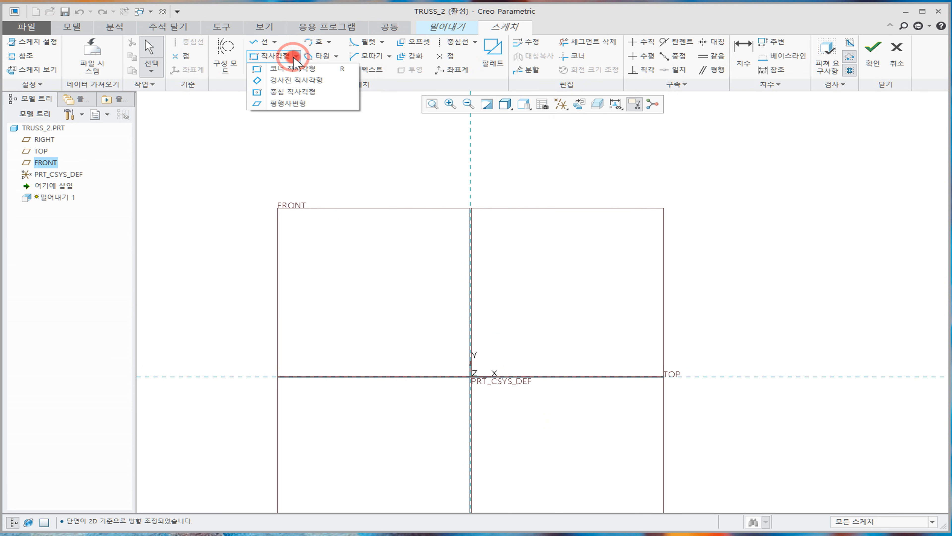
{"action": "left_click", "coordinate": [287, 84]}
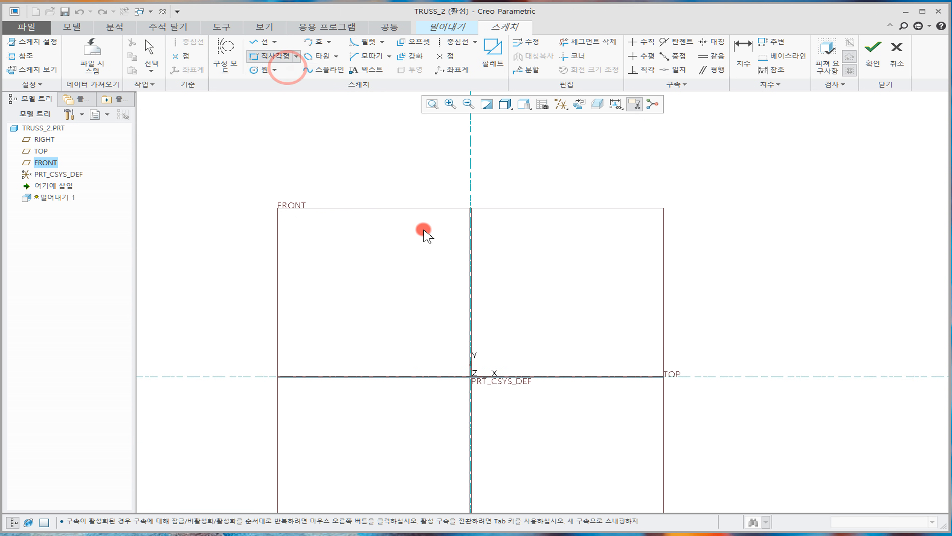
{"action": "left_click", "coordinate": [470, 376]}
{"action": "left_click", "coordinate": [470, 144]}
{"action": "left_click", "coordinate": [519, 145]}
{"action": "middle_click", "coordinate": [569, 190]}
Dimension the rectangle with a height of 40 mm and a width of 5 mm
{"action": "left_click", "coordinate": [744, 53]}
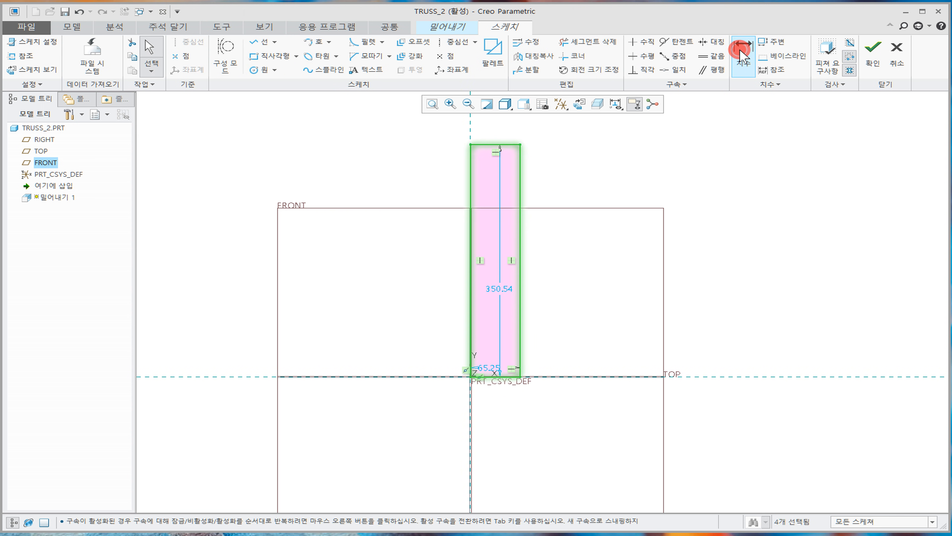
{"action": "left_click", "coordinate": [519, 317]}
{"action": "middle_click", "coordinate": [559, 299]}
{"action": "type", "text": "40"}
{"action": "middle_click", "coordinate": [559, 294]}
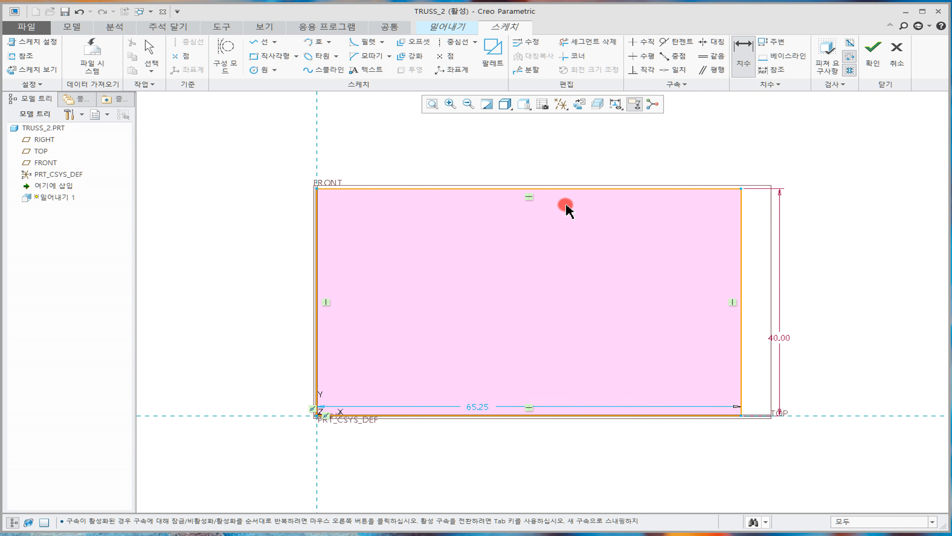
{"action": "left_click", "coordinate": [567, 188]}
{"action": "middle_click", "coordinate": [569, 153]}
{"action": "type", "text": "5"}
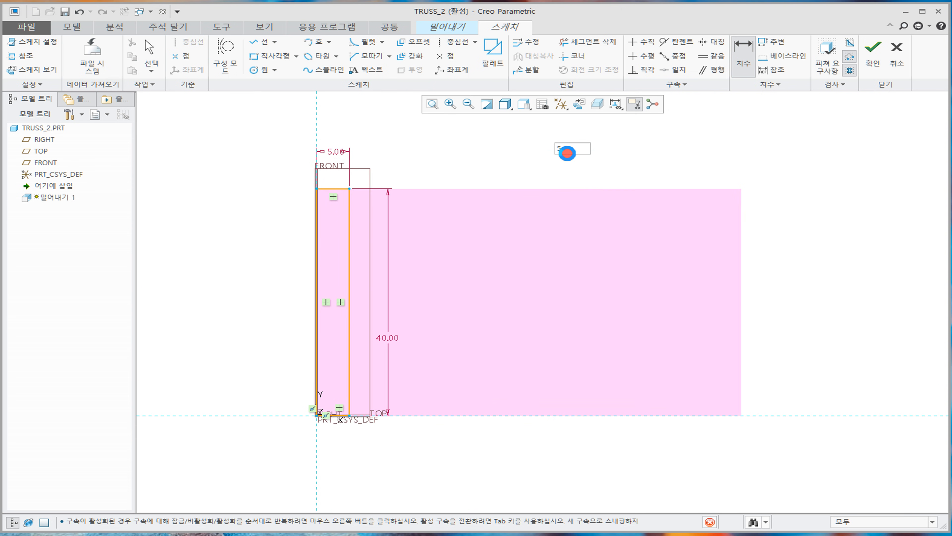
{"action": "middle_click", "coordinate": [567, 153]}
{"action": "key", "text": "ctrl+d"}
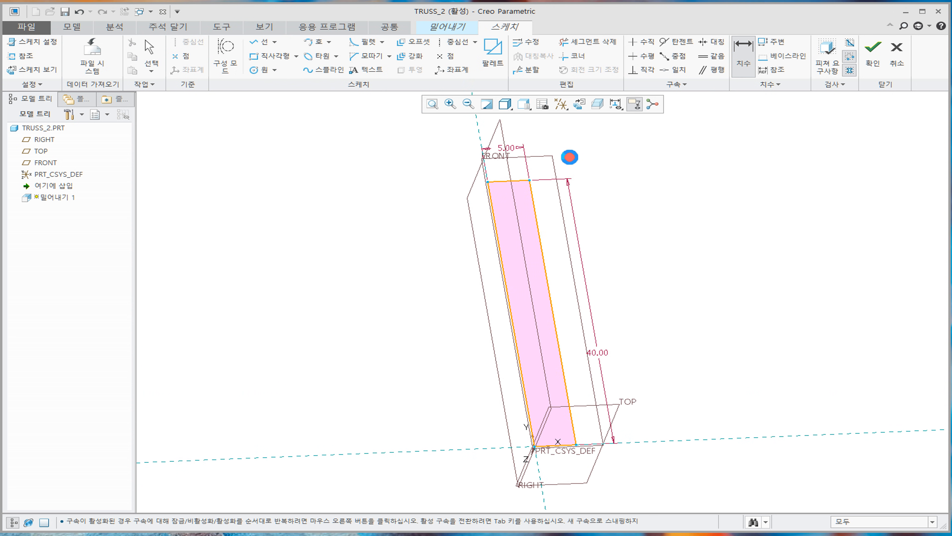
Finish the sketch and extrude the rectangle symmetrically about the sketch plane to a total depth of 5 mm
{"action": "left_click", "coordinate": [868, 62]}
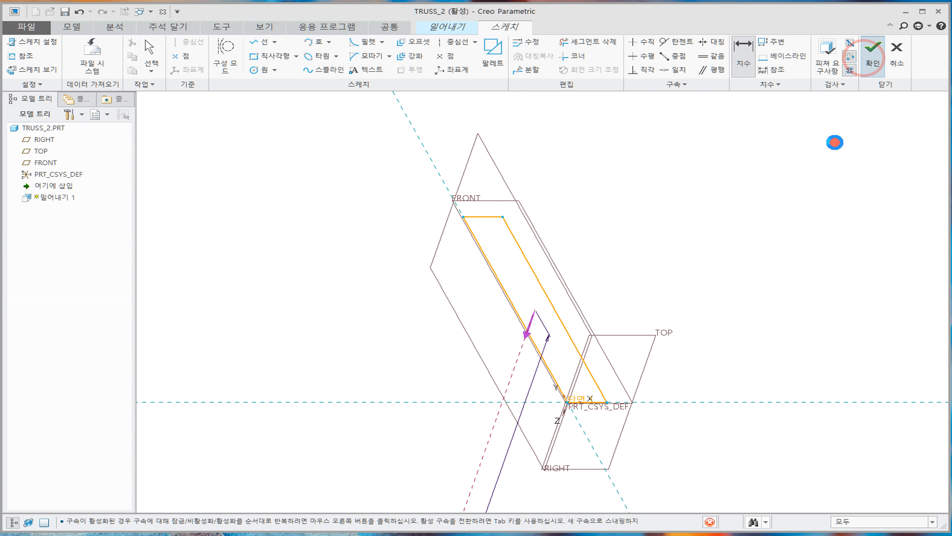
{"action": "left_click", "coordinate": [67, 56]}
{"action": "left_click", "coordinate": [55, 91]}
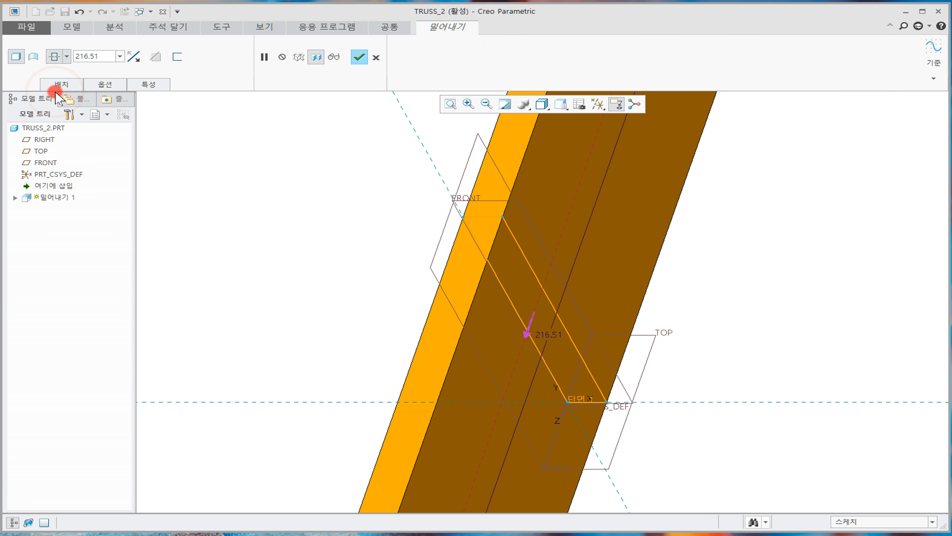
{"action": "type", "text": "5"}
{"action": "key", "text": "Return"}
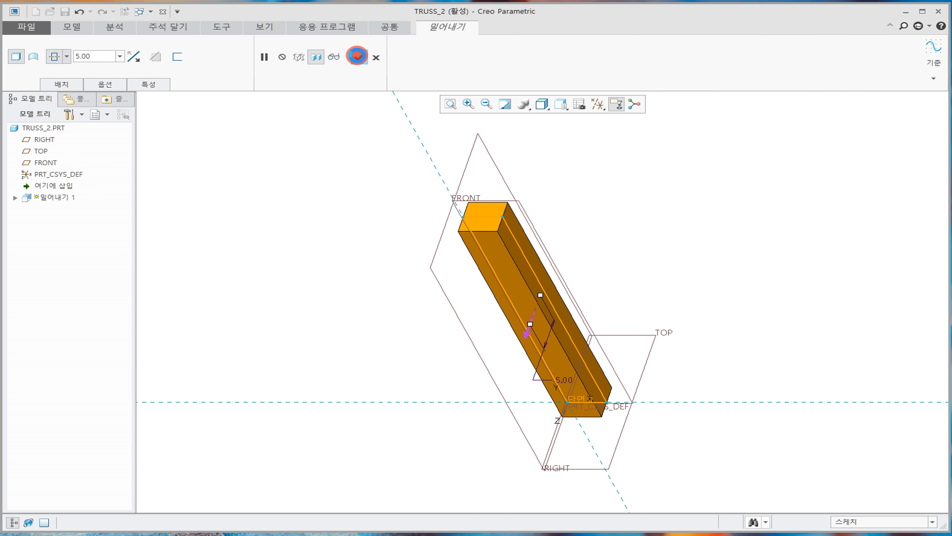
{"action": "left_click", "coordinate": [358, 57]}
{"action": "left_click", "coordinate": [297, 260]}
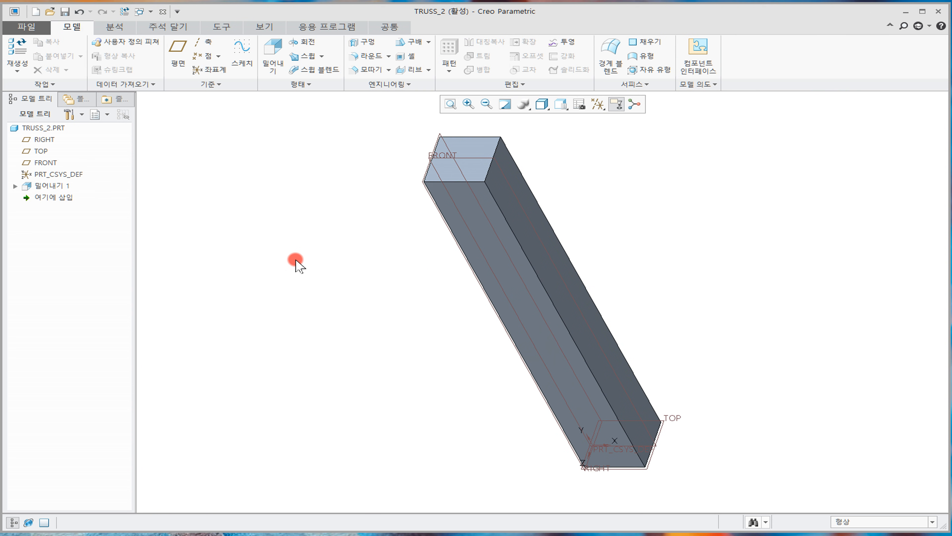
Apply the current red appearance to the whole TRUSS_2 part
{"action": "left_click", "coordinate": [261, 28]}
{"action": "left_click", "coordinate": [114, 60]}
{"action": "left_click", "coordinate": [194, 148]}
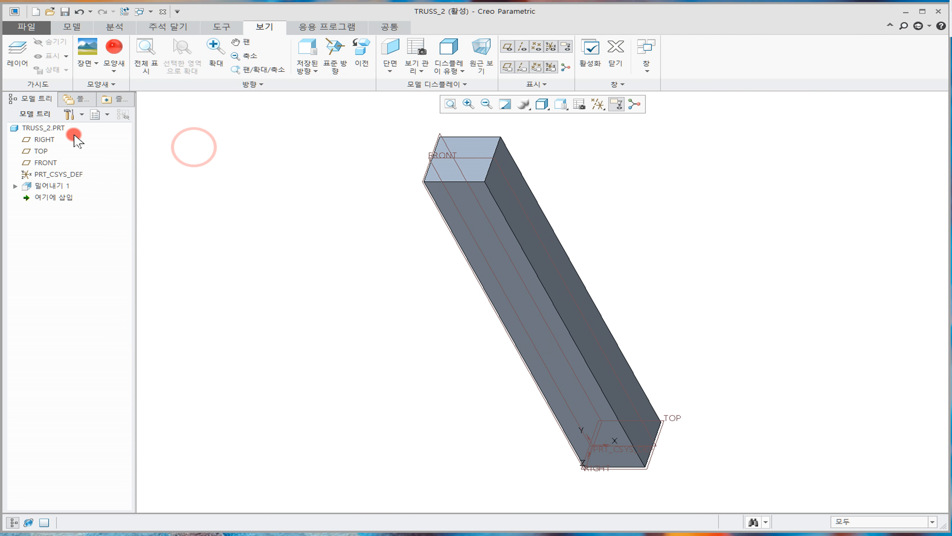
{"action": "left_click", "coordinate": [61, 129]}
{"action": "left_click", "coordinate": [265, 186]}
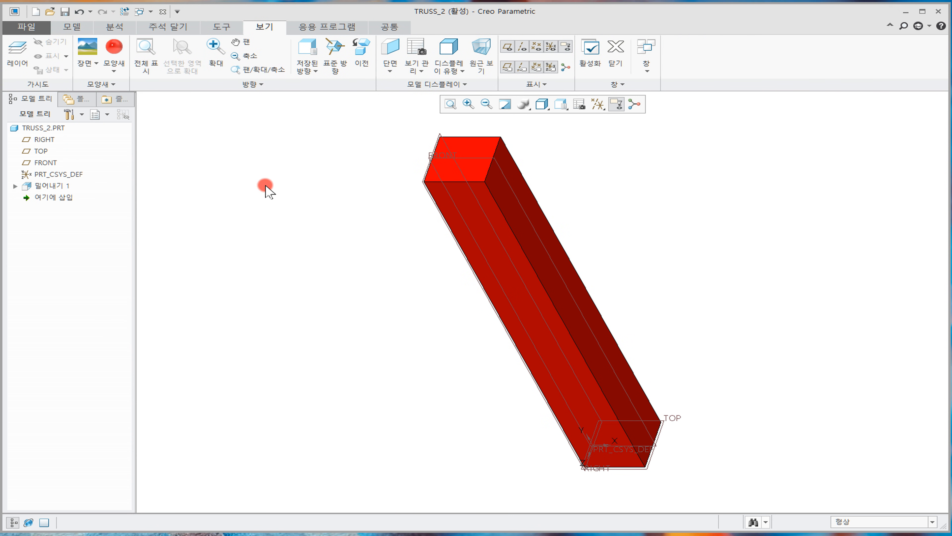
Apply a blue appearance to the whole TRUSS_2 part
{"action": "left_click", "coordinate": [114, 47]}
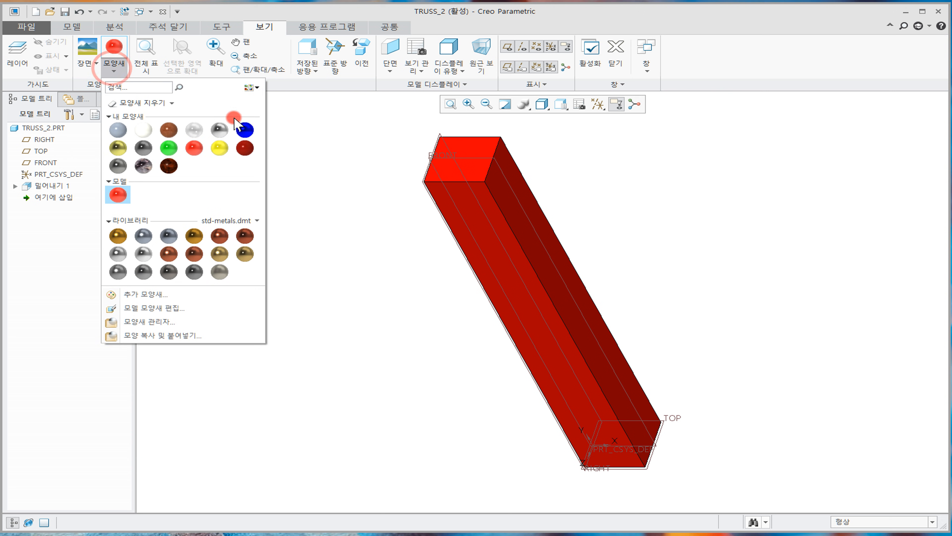
{"action": "left_click", "coordinate": [241, 129]}
{"action": "left_click", "coordinate": [56, 131]}
{"action": "left_click", "coordinate": [290, 192]}
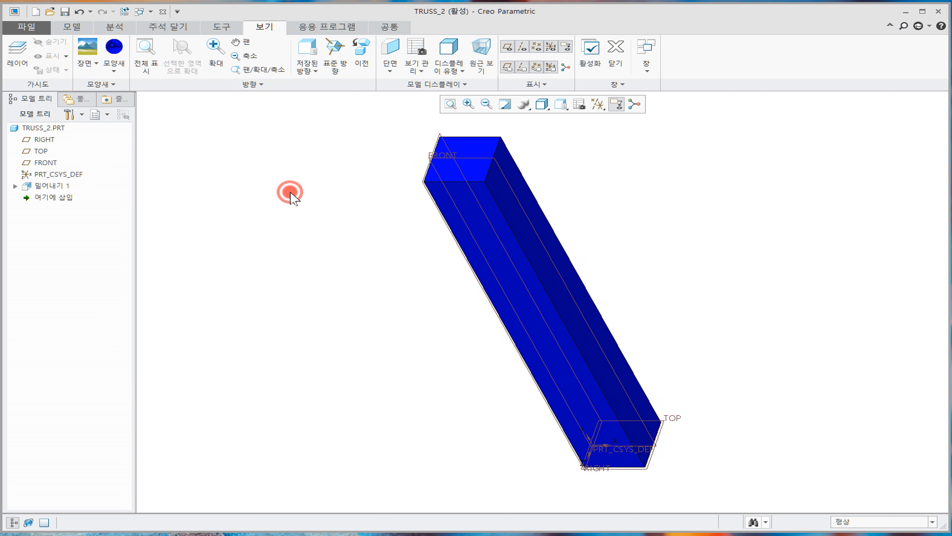
Save TRUSS_2.PRT in the working directory, the Truss folder inside JHM, and close the part window
{"action": "left_click", "coordinate": [65, 12]}
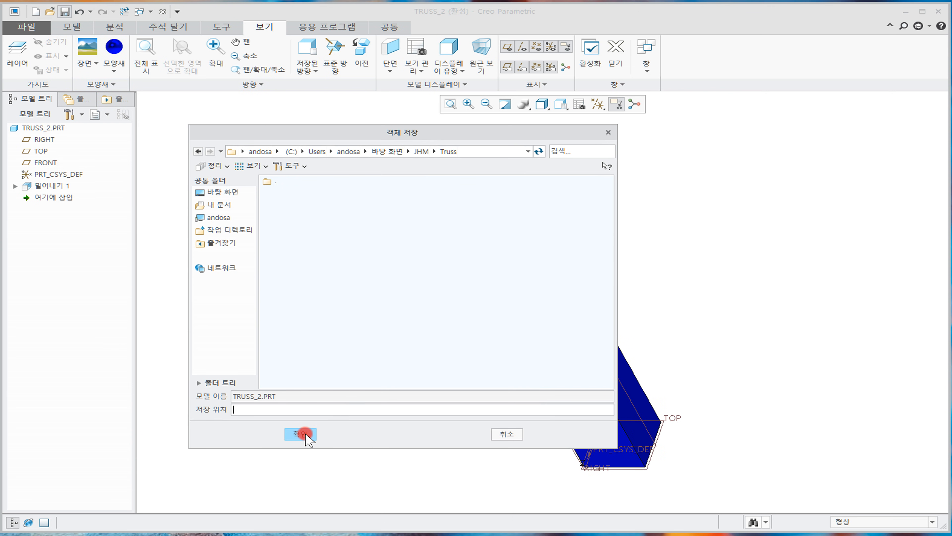
{"action": "left_click", "coordinate": [232, 230]}
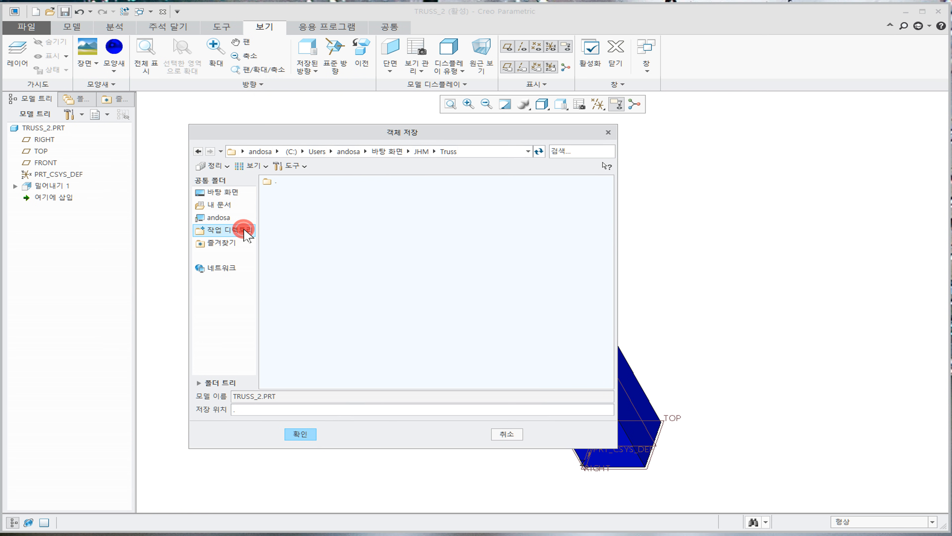
{"action": "left_click", "coordinate": [302, 434]}
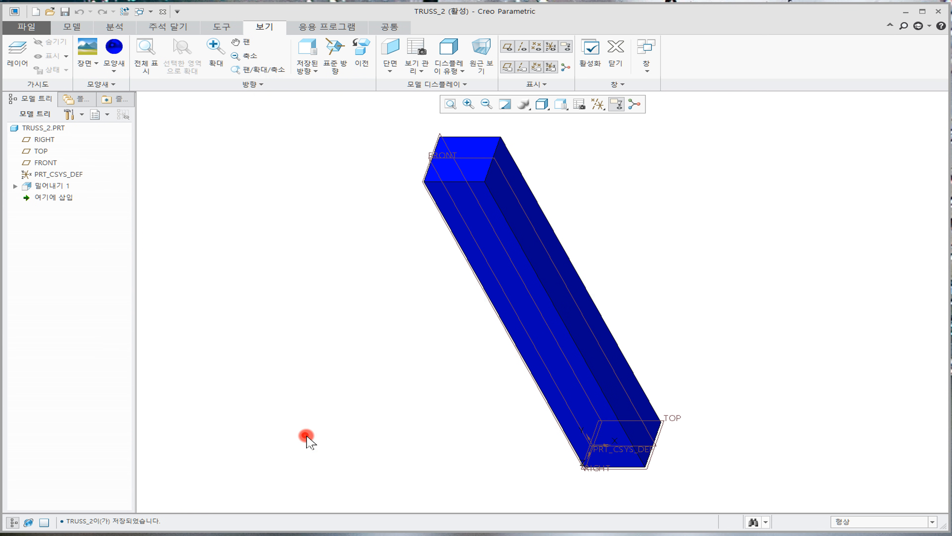
{"action": "left_click", "coordinate": [162, 11]}
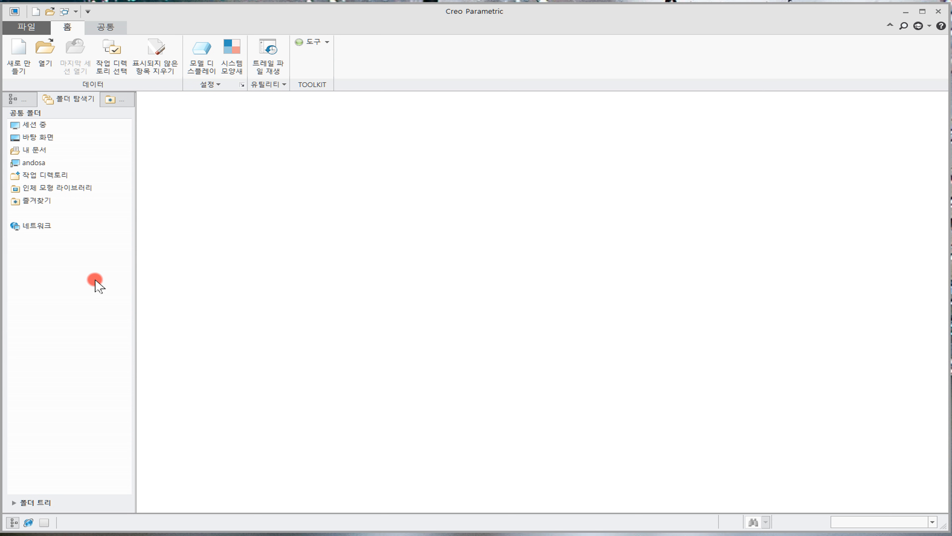
{"action": "left_click", "coordinate": [4, 259]}
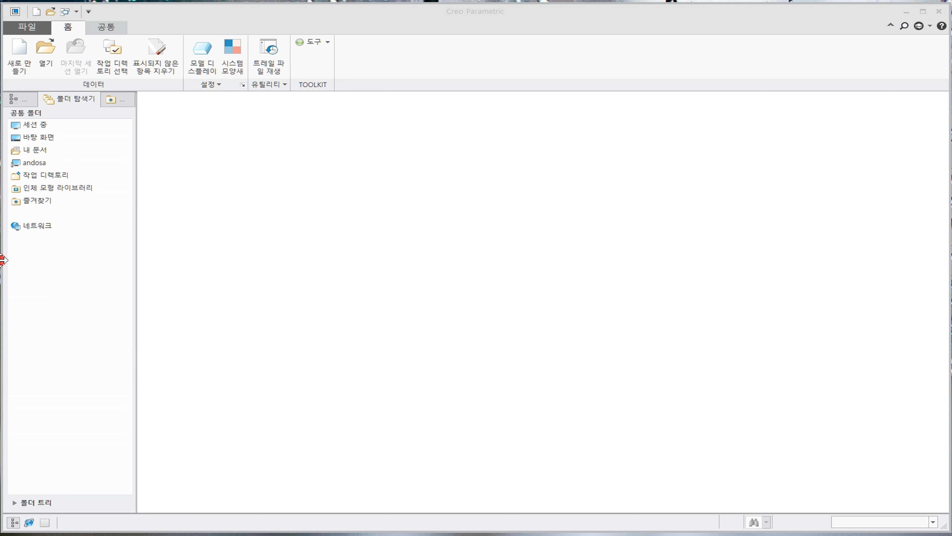
{"action": "left_click", "coordinate": [567, 272]}
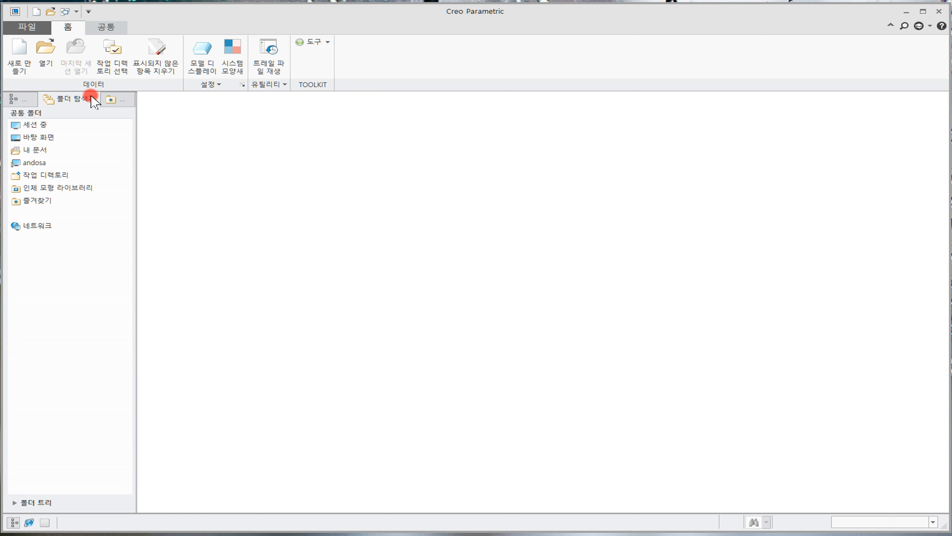
Create a new design assembly named Truss_assy from the mmns_asm_design template instead of the default one
{"action": "left_click", "coordinate": [22, 54]}
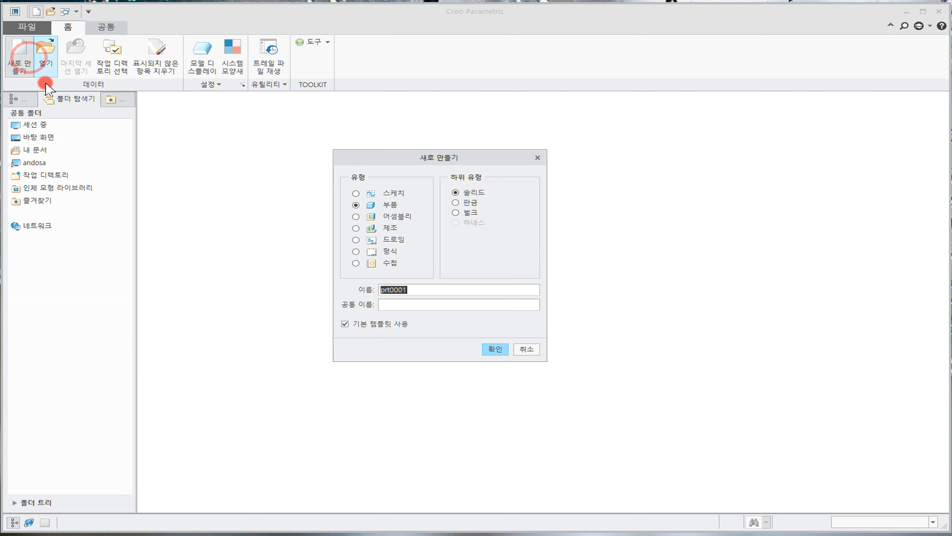
{"action": "left_click", "coordinate": [399, 216]}
{"action": "left_click", "coordinate": [407, 324]}
{"action": "left_click", "coordinate": [434, 289]}
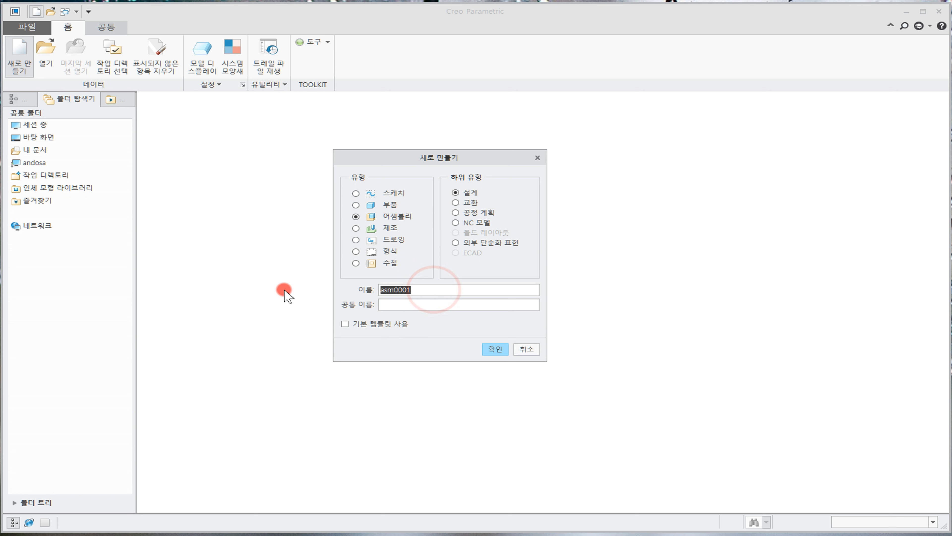
{"action": "type", "text": "Truss_assy"}
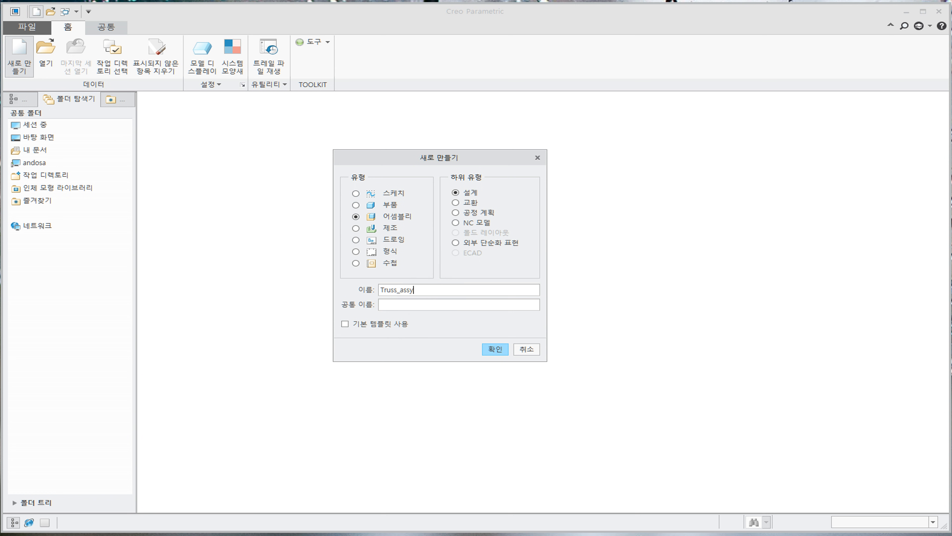
{"action": "left_click", "coordinate": [263, 268]}
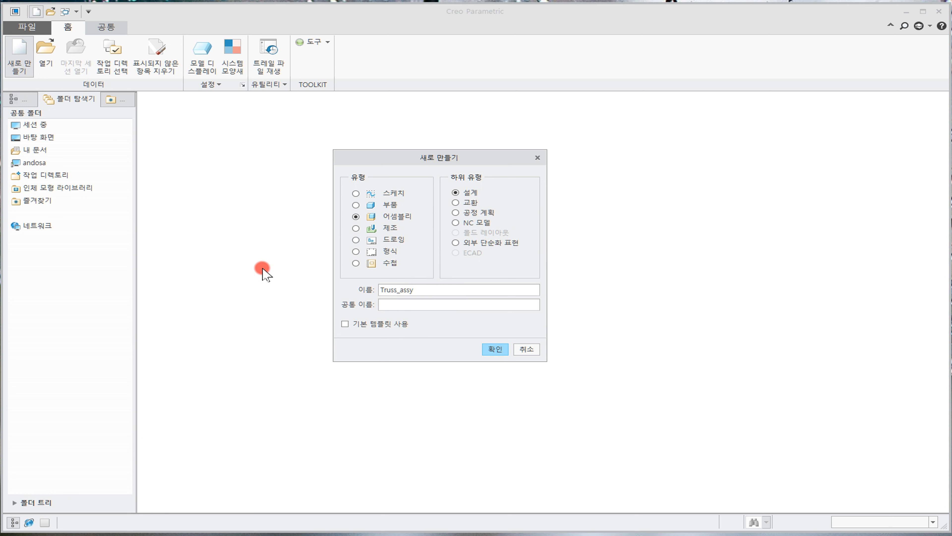
{"action": "left_click", "coordinate": [419, 291]}
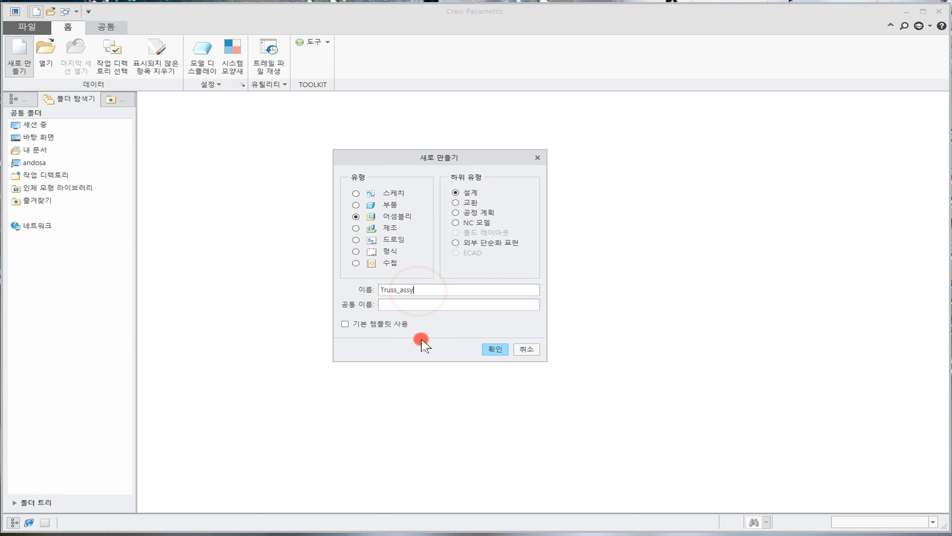
{"action": "left_click", "coordinate": [510, 356]}
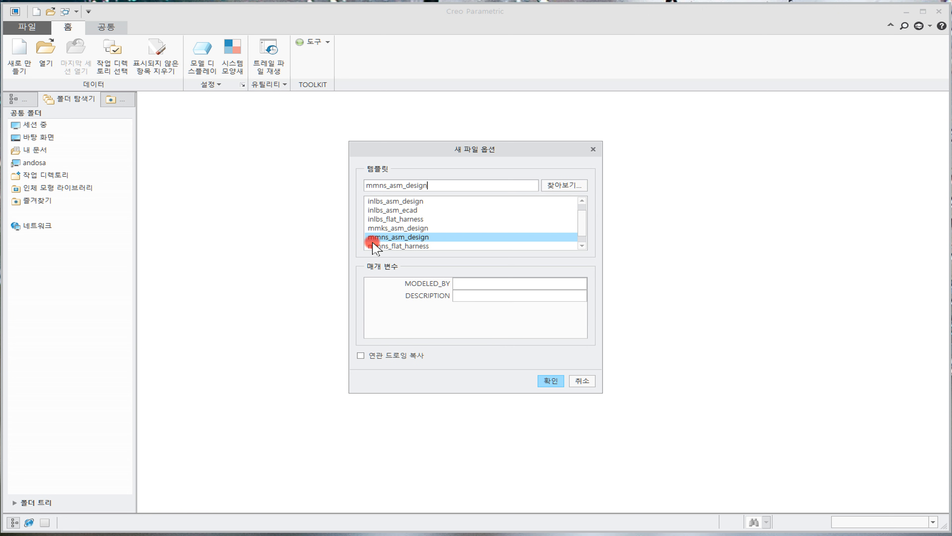
{"action": "left_click", "coordinate": [549, 381]}
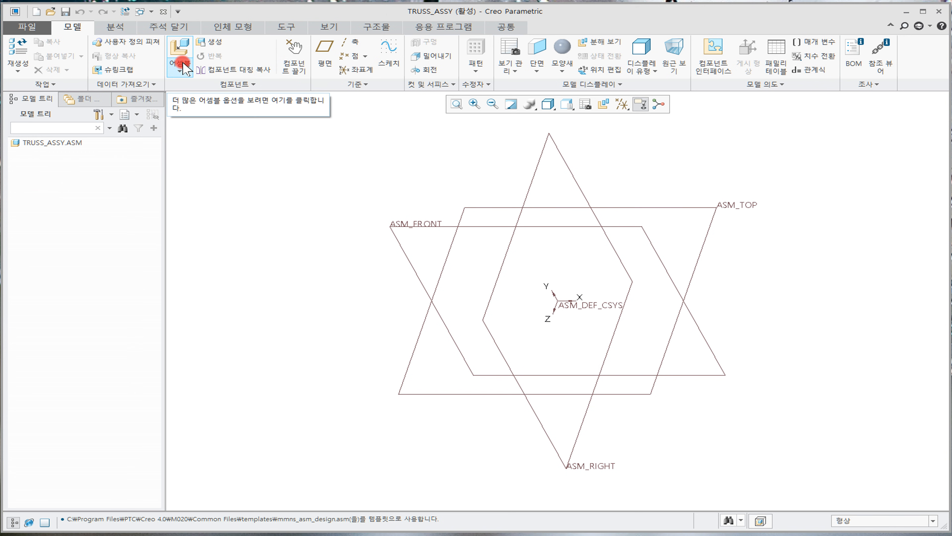
Insert truss_1.prt as a component of the assembly and move it away from the assembly datum planes using the 3D dragger
{"action": "left_click", "coordinate": [180, 49]}
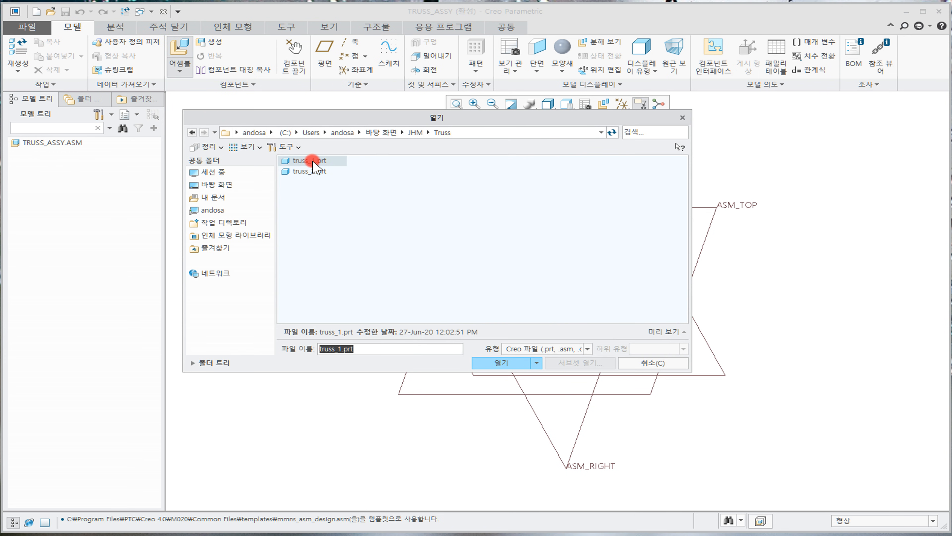
{"action": "left_click", "coordinate": [485, 361]}
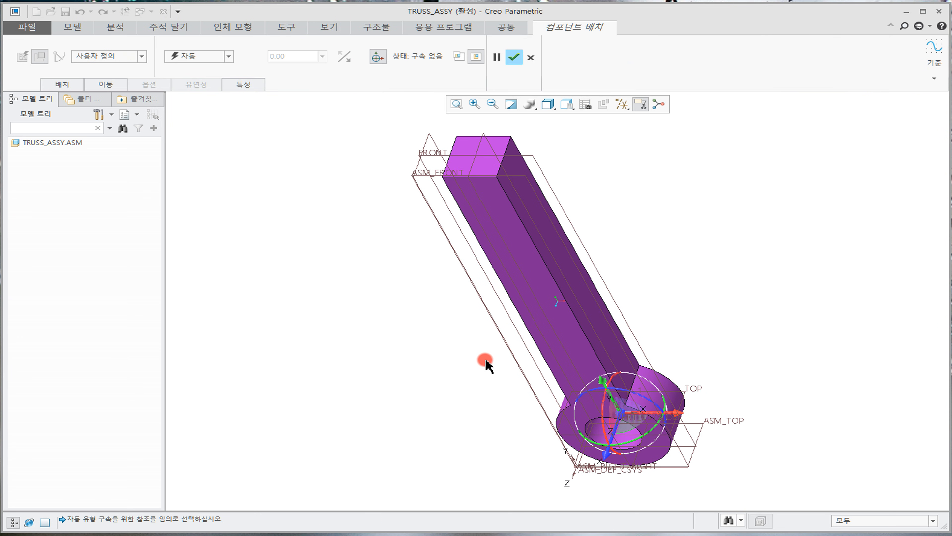
{"action": "scroll", "coordinate": [485, 362], "scroll_direction": "down", "scroll_amount": 2}
{"action": "middle_click_drag", "start_coordinate": [473, 343], "coordinate": [434, 344], "text": "shift"}
{"action": "scroll", "coordinate": [434, 344], "scroll_direction": "up", "scroll_amount": 2}
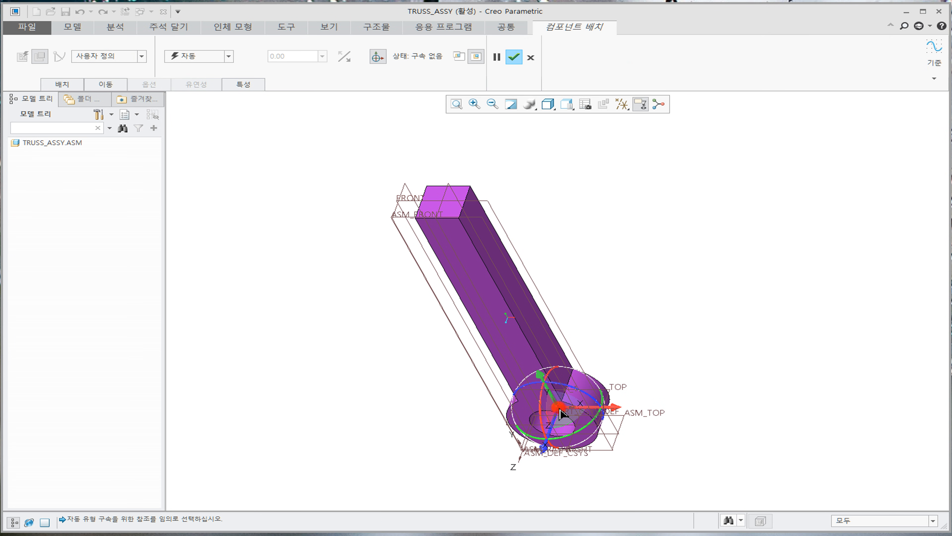
{"action": "left_click_drag", "start_coordinate": [559, 407], "coordinate": [688, 356]}
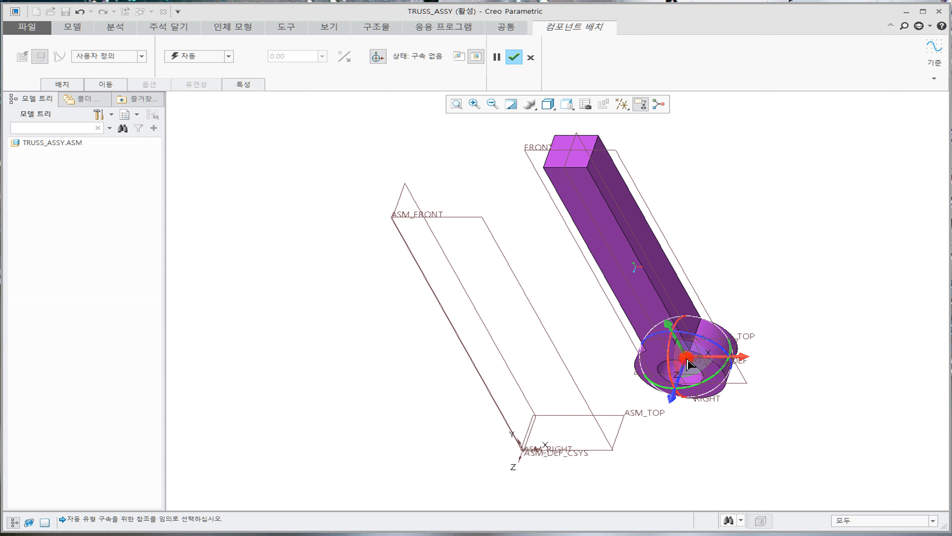
{"action": "left_click_drag", "start_coordinate": [690, 363], "coordinate": [712, 354]}
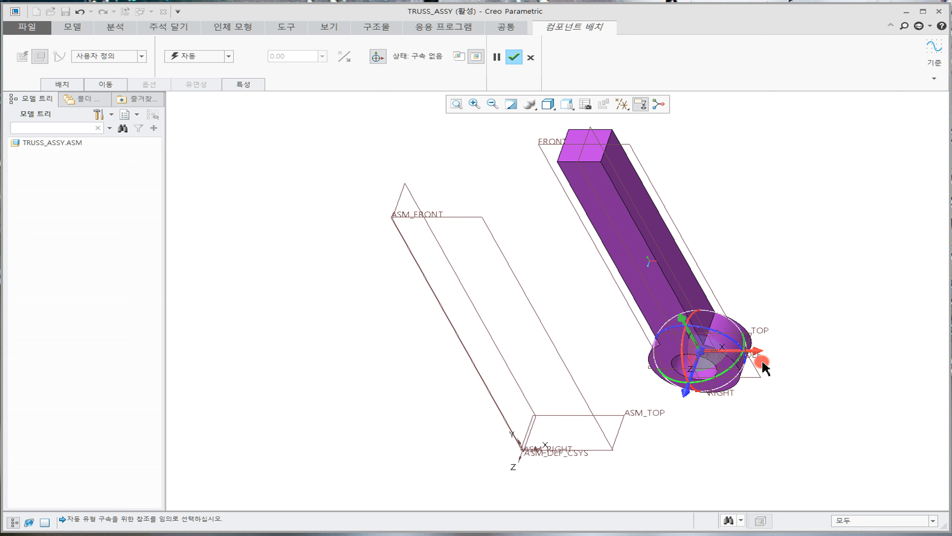
Rotate the unconstrained truss_1 component slightly about two of its axes using the 3D dragger
{"action": "left_click_drag", "start_coordinate": [680, 360], "coordinate": [682, 364]}
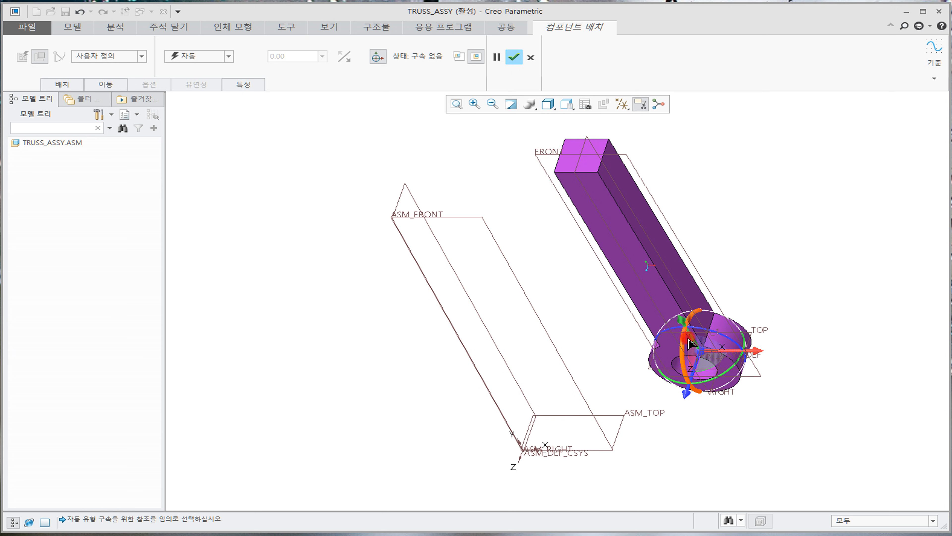
{"action": "mouse_move", "coordinate": [742, 364]}
{"action": "left_mouse_down"}
{"action": "mouse_move", "coordinate": [720, 371]}
{"action": "mouse_move", "coordinate": [738, 366]}
{"action": "mouse_move", "coordinate": [722, 341]}
{"action": "mouse_move", "coordinate": [739, 353]}
{"action": "mouse_move", "coordinate": [733, 348]}
{"action": "left_mouse_up"}
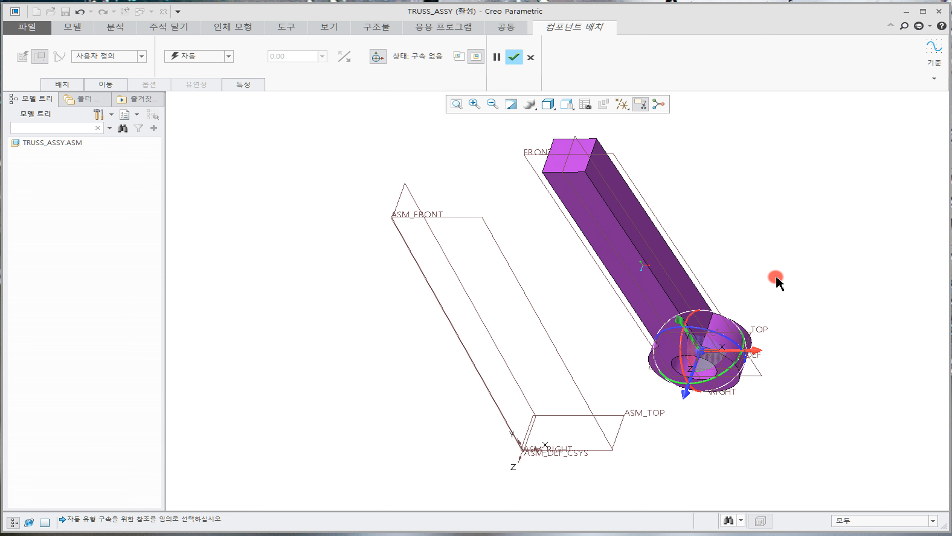
{"action": "mouse_move", "coordinate": [747, 271]}
{"action": "middle_mouse_down", "text": "ctrl"}
{"action": "mouse_move", "coordinate": [746, 245]}
{"action": "mouse_move", "coordinate": [737, 271]}
{"action": "middle_mouse_up", "text": "ctrl"}
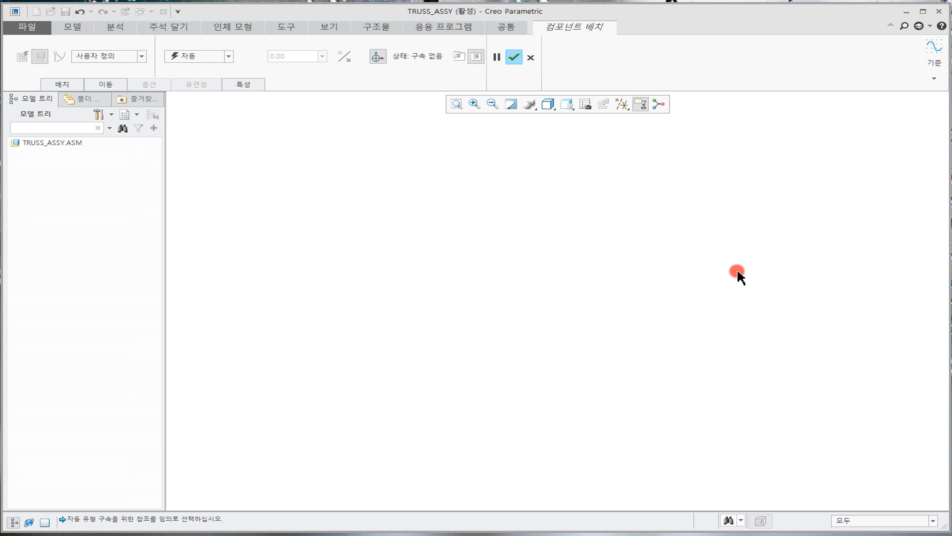
Toggle the spin center display off and on while orbiting the view to compare how truss_1 rotates on screen
{"action": "left_click", "coordinate": [456, 103]}
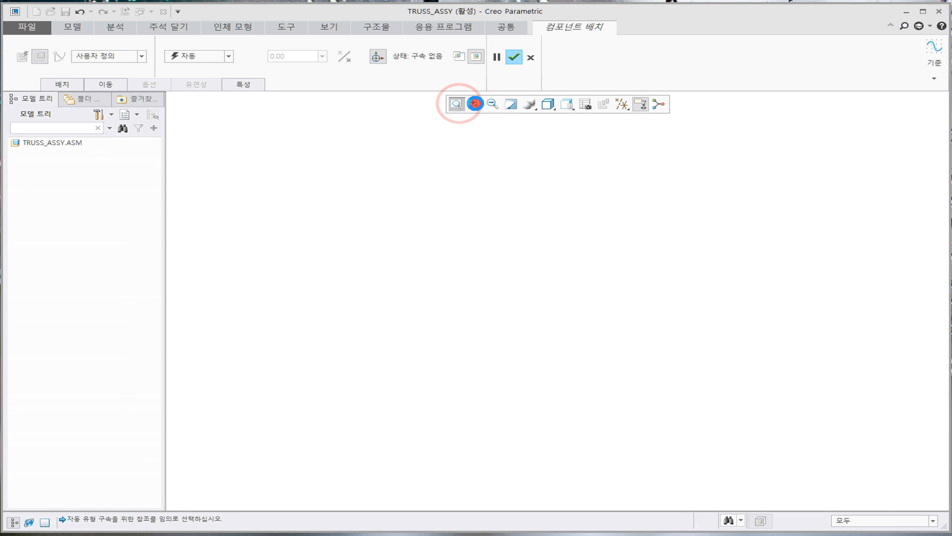
{"action": "left_click", "coordinate": [657, 105]}
{"action": "middle_click_drag", "start_coordinate": [761, 218], "coordinate": [636, 276], "text": "shift"}
{"action": "left_click", "coordinate": [658, 105]}
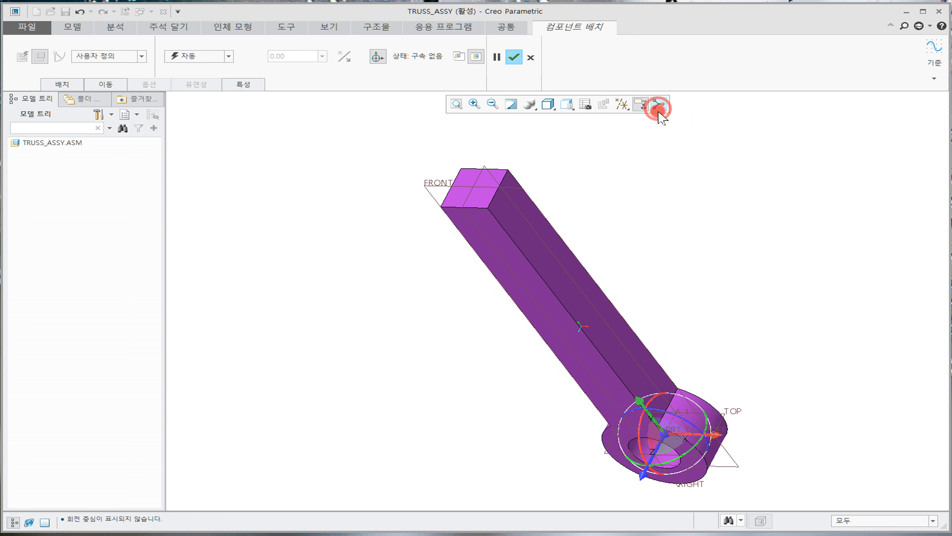
{"action": "middle_click_drag", "start_coordinate": [670, 287], "coordinate": [669, 285]}
{"action": "left_click", "coordinate": [659, 104]}
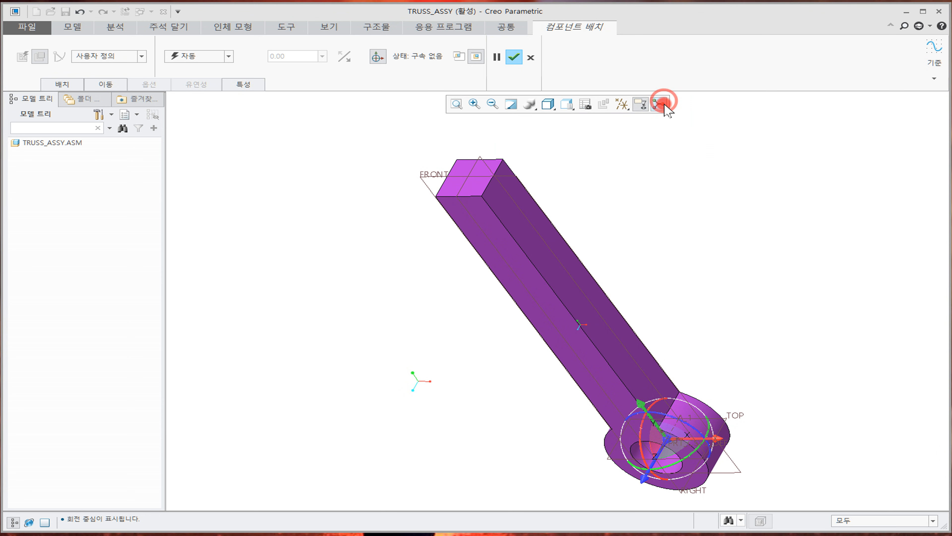
{"action": "mouse_move", "coordinate": [549, 283]}
{"action": "middle_mouse_down"}
{"action": "mouse_move", "coordinate": [691, 273]}
{"action": "mouse_move", "coordinate": [666, 281]}
{"action": "middle_mouse_up"}
{"action": "left_click", "coordinate": [659, 104]}
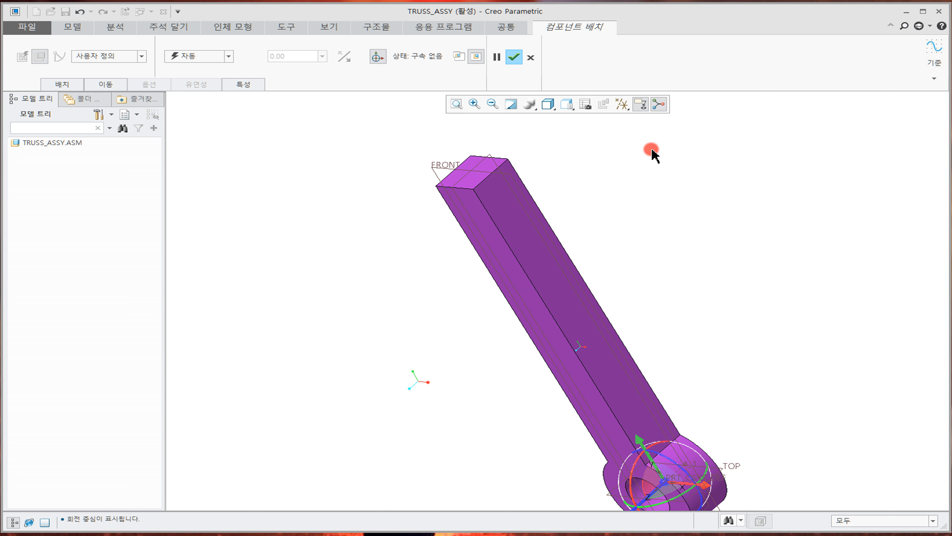
{"action": "middle_click_drag", "start_coordinate": [619, 251], "coordinate": [604, 285]}
Move the unconstrained truss_1 component, cancel its placement, and return the assembly to the standard orientation
{"action": "left_click_drag", "start_coordinate": [608, 414], "coordinate": [721, 316]}
{"action": "scroll", "coordinate": [513, 376], "scroll_direction": "up", "scroll_amount": 1}
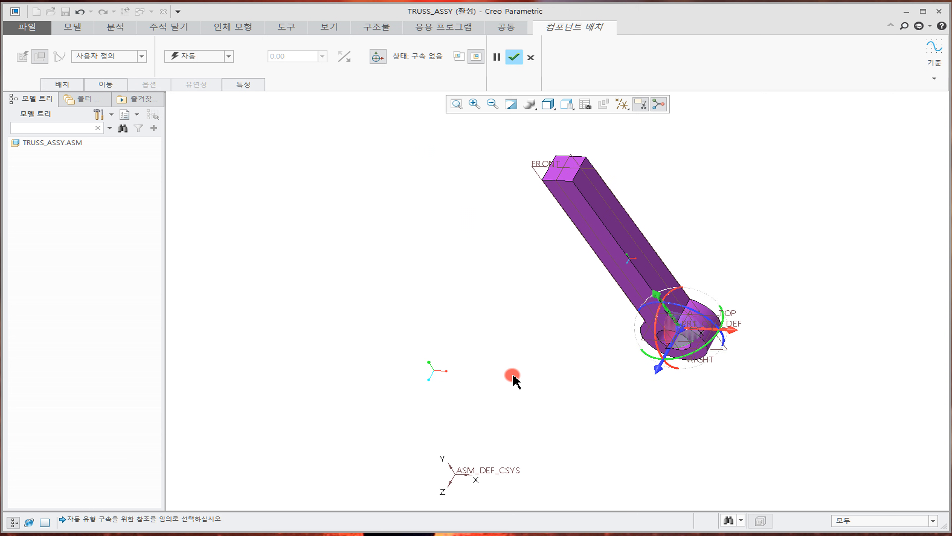
{"action": "middle_click_drag", "start_coordinate": [519, 380], "coordinate": [469, 341], "text": "shift"}
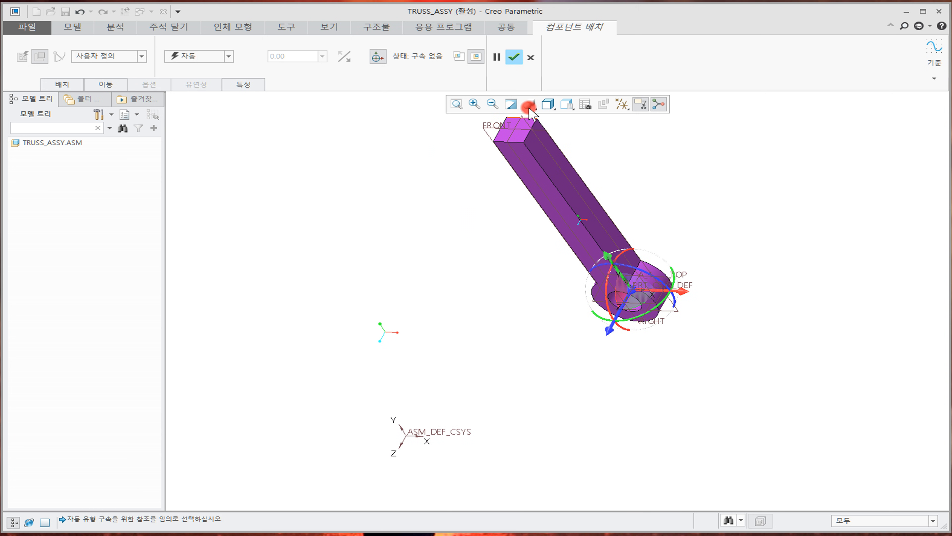
{"action": "left_click", "coordinate": [531, 57]}
{"action": "left_click", "coordinate": [392, 293]}
{"action": "left_click", "coordinate": [581, 301]}
{"action": "key", "text": "ctrl+d"}
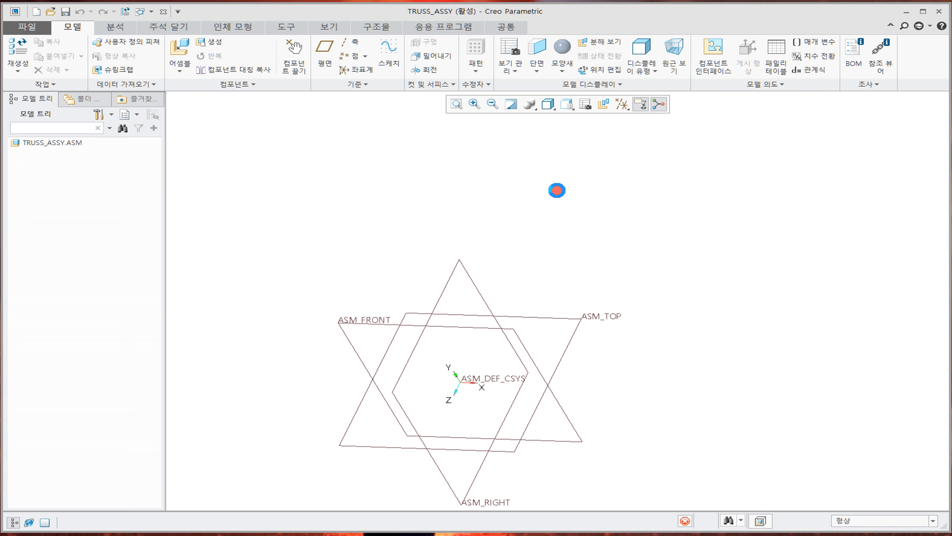
Create a trial datum axis at the intersection of ASM_RIGHT and ASM_TOP, and undo it
{"action": "left_click", "coordinate": [357, 178]}
{"action": "left_click", "coordinate": [546, 142]}
{"action": "left_click", "coordinate": [476, 155]}
{"action": "left_click", "coordinate": [352, 42]}
{"action": "left_click", "coordinate": [560, 153]}
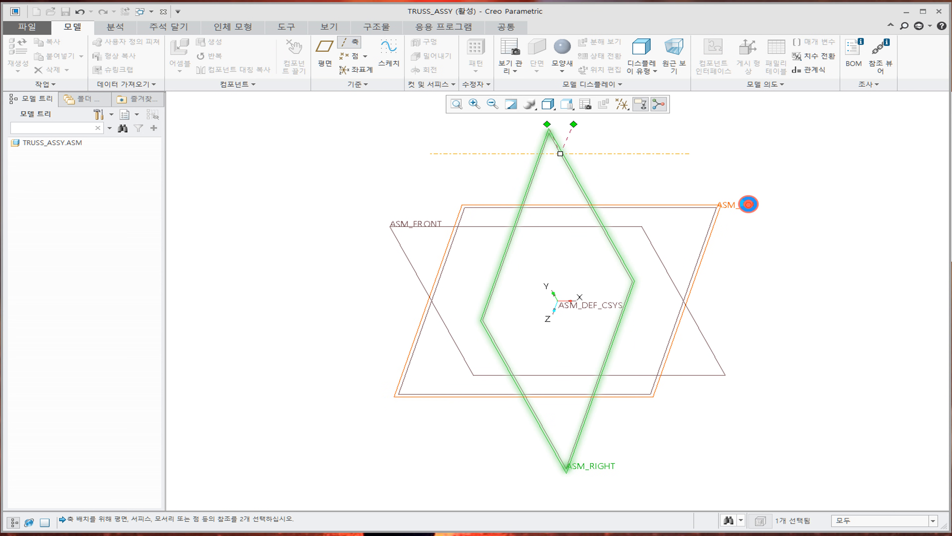
{"action": "left_click", "coordinate": [748, 205], "text": "ctrl"}
{"action": "middle_click", "coordinate": [808, 329]}
{"action": "left_click", "coordinate": [808, 329]}
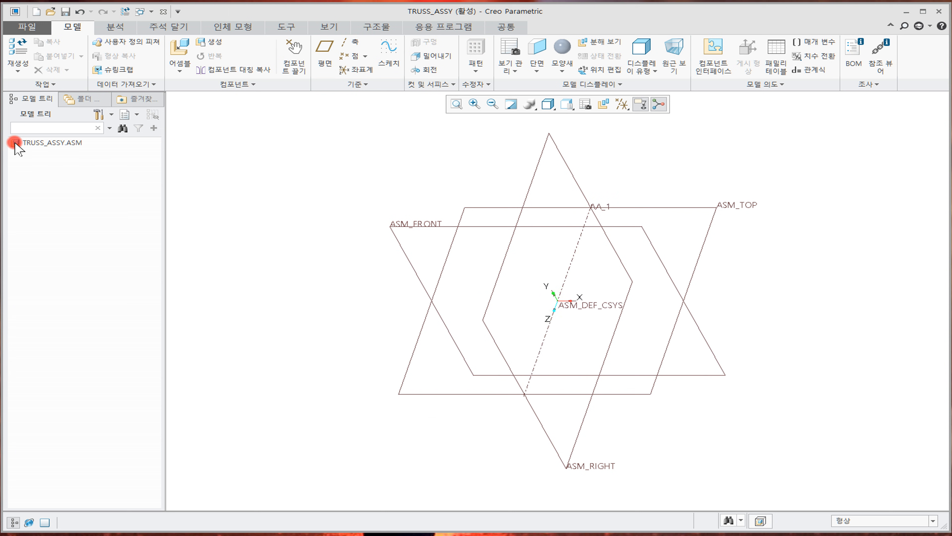
{"action": "left_click", "coordinate": [83, 14]}
Create a datum axis through the intersection of the ASM_RIGHT and ASM_TOP datum planes of the assembly
{"action": "left_click", "coordinate": [354, 48]}
{"action": "left_click", "coordinate": [662, 205]}
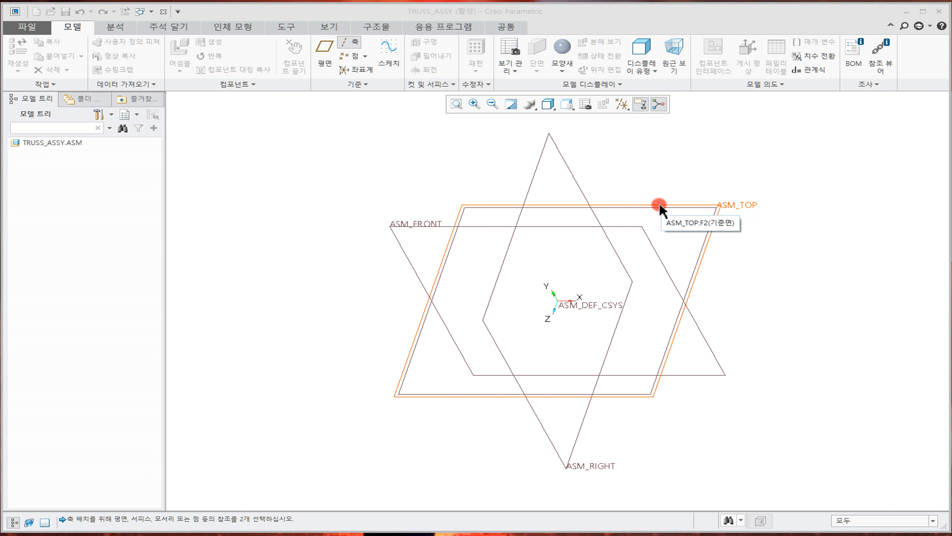
{"action": "left_click", "coordinate": [578, 184]}
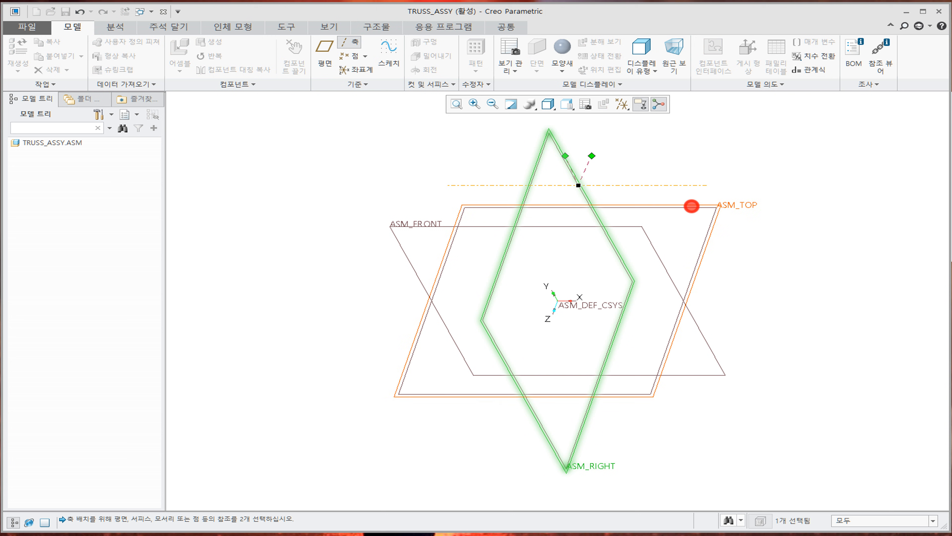
{"action": "left_click", "coordinate": [692, 206], "text": "ctrl"}
{"action": "middle_click", "coordinate": [712, 171]}
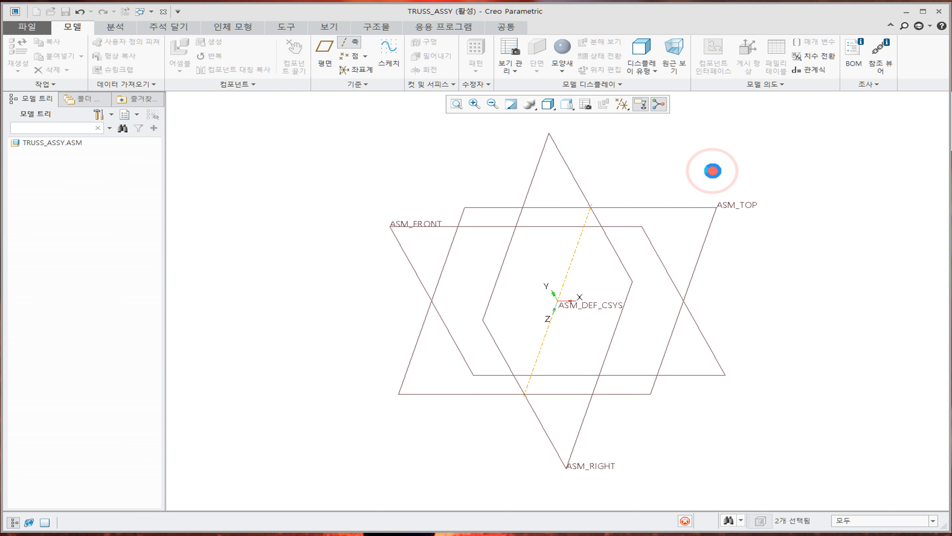
{"action": "left_click", "coordinate": [711, 169]}
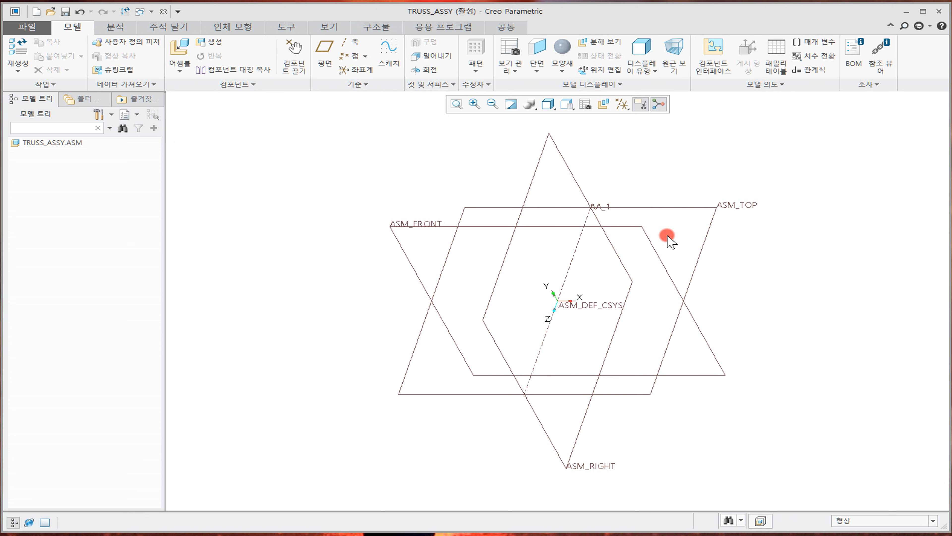
{"action": "left_click", "coordinate": [434, 223]}
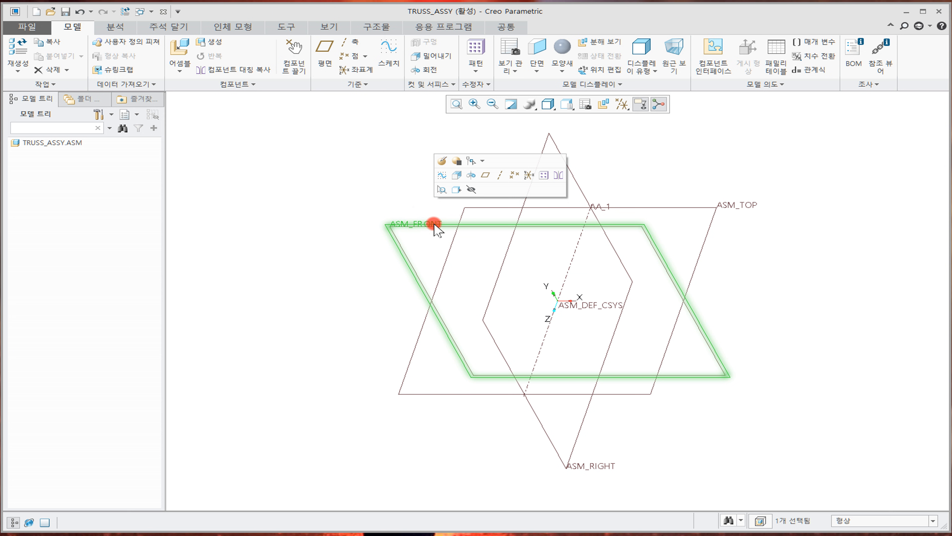
{"action": "left_click", "coordinate": [568, 173], "text": "ctrl"}
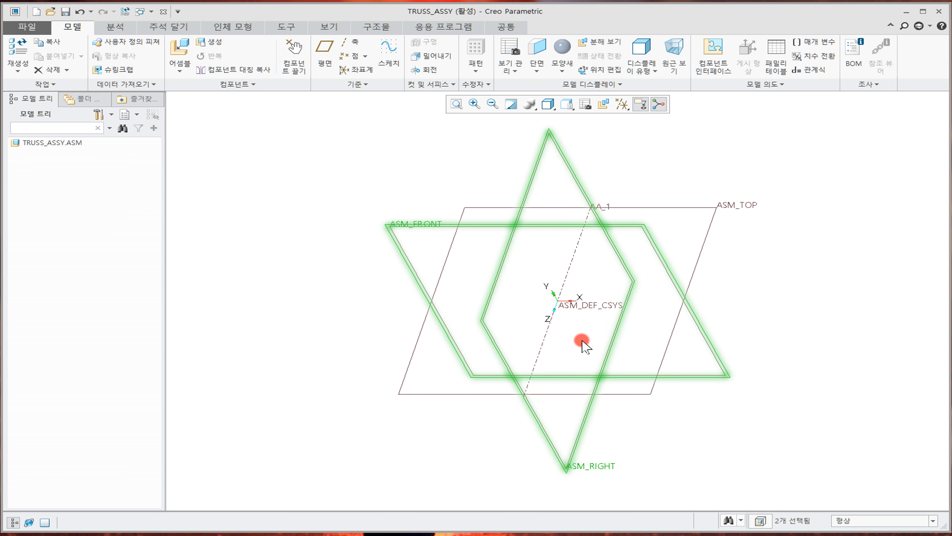
{"action": "left_click", "coordinate": [435, 196]}
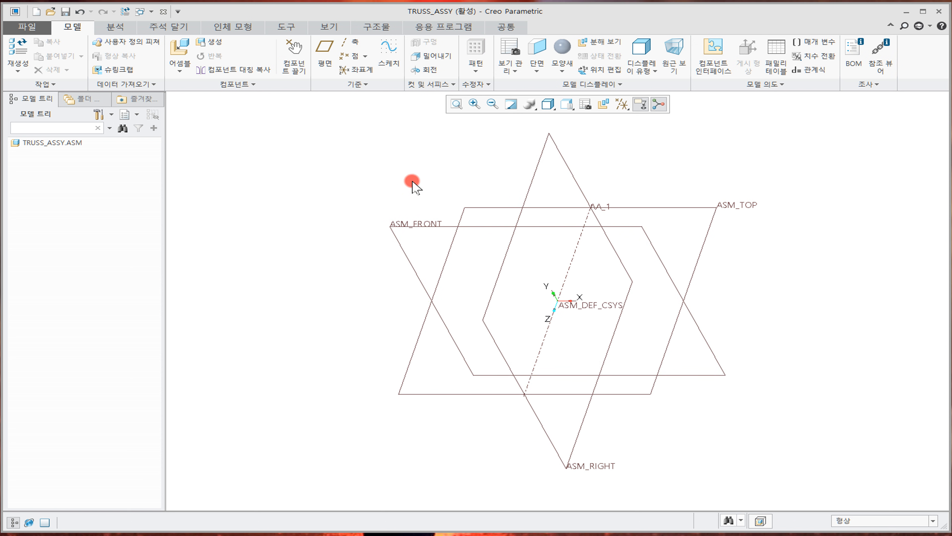
Enable the display of features and suppressed objects in the assembly's model tree item filter
{"action": "left_click", "coordinate": [43, 145]}
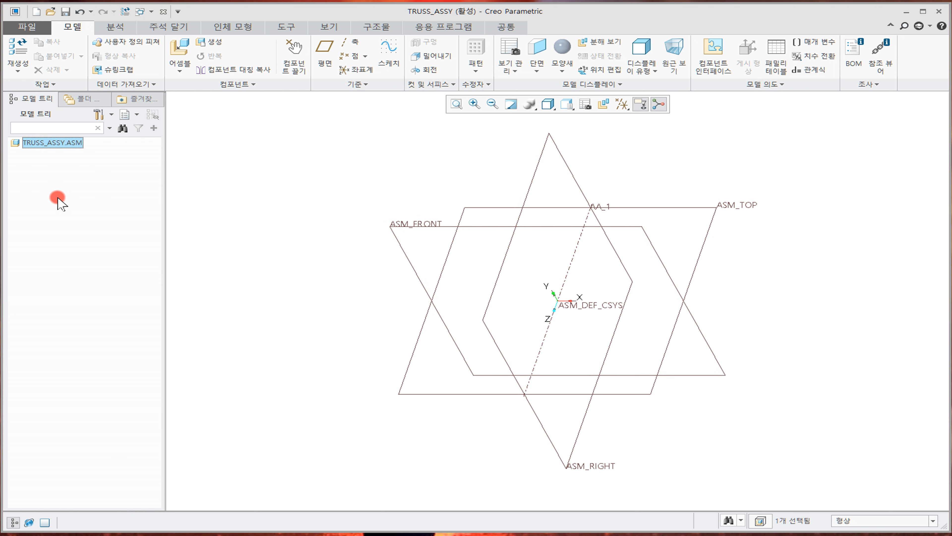
{"action": "left_click", "coordinate": [99, 120]}
{"action": "left_click", "coordinate": [105, 127]}
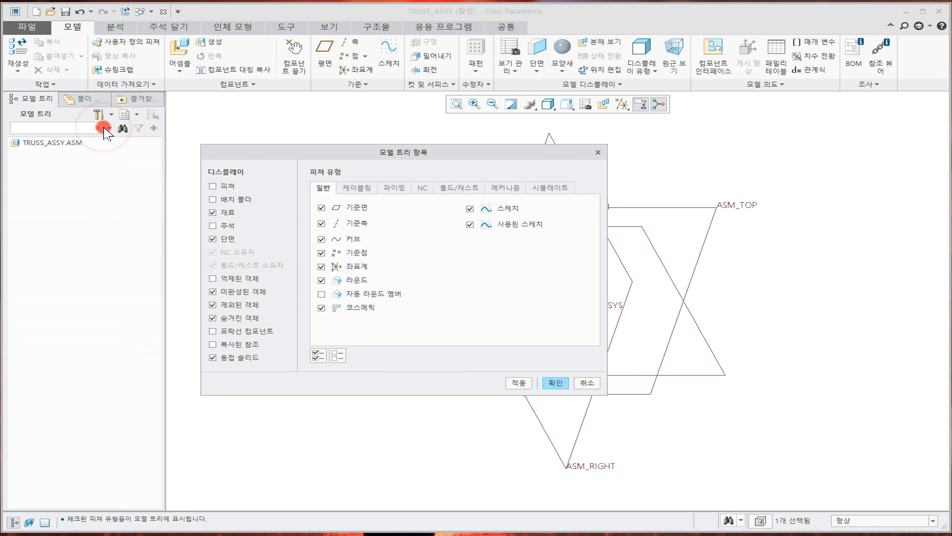
{"action": "left_click", "coordinate": [213, 186]}
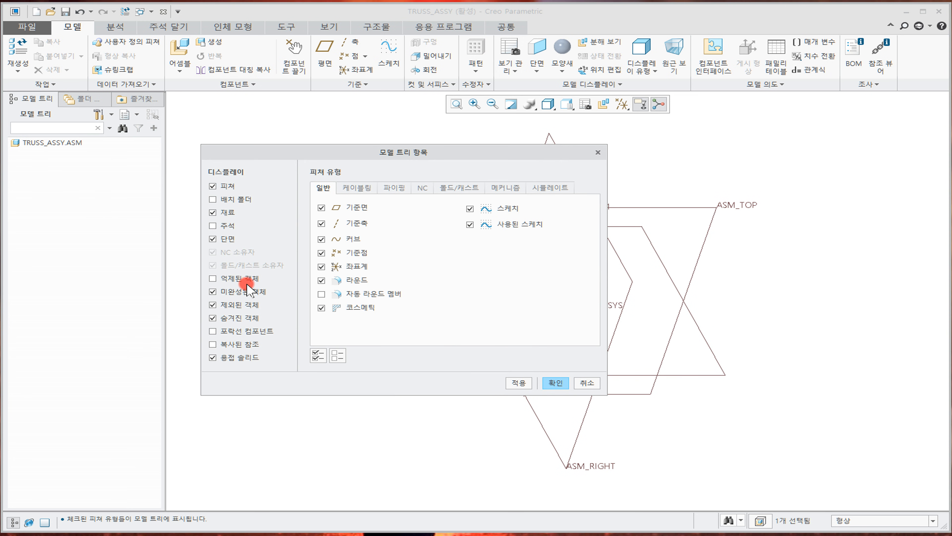
{"action": "left_click", "coordinate": [214, 279]}
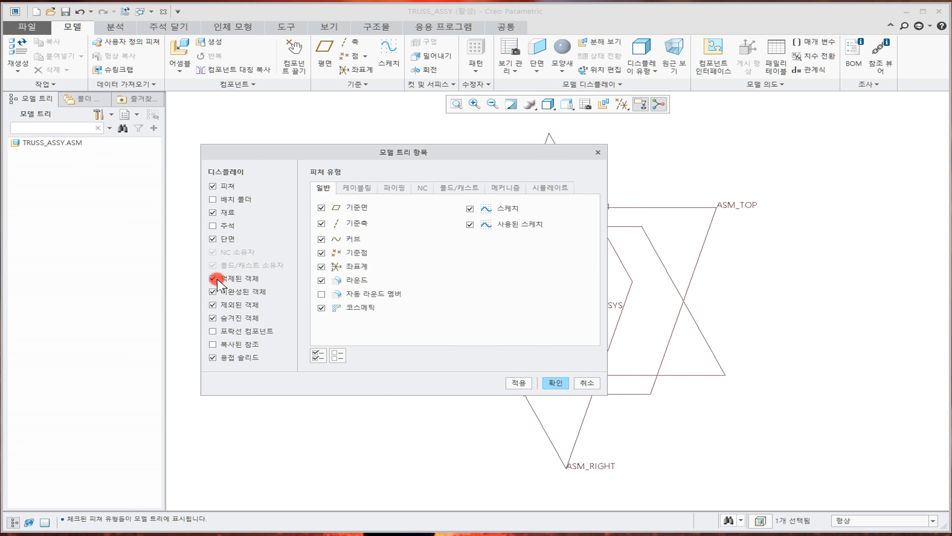
{"action": "left_click", "coordinate": [519, 383]}
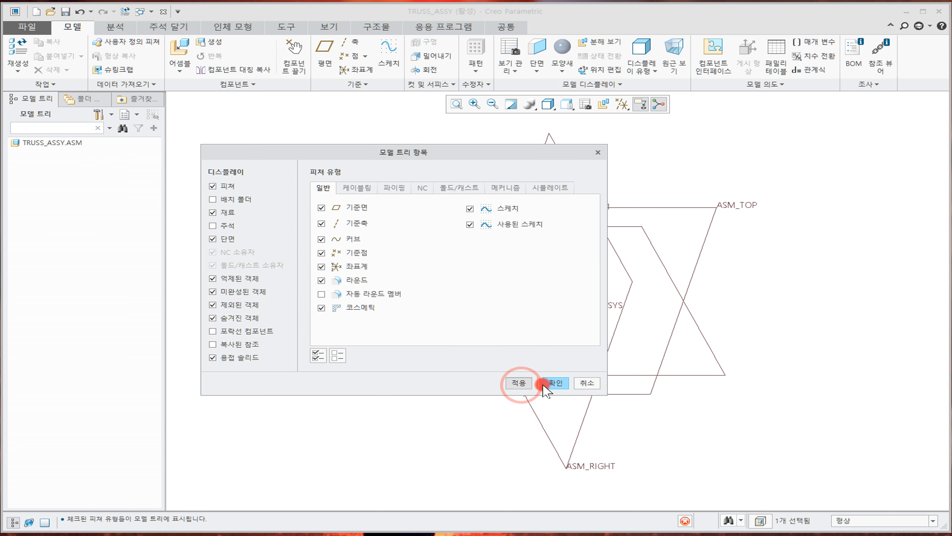
{"action": "left_click", "coordinate": [551, 383]}
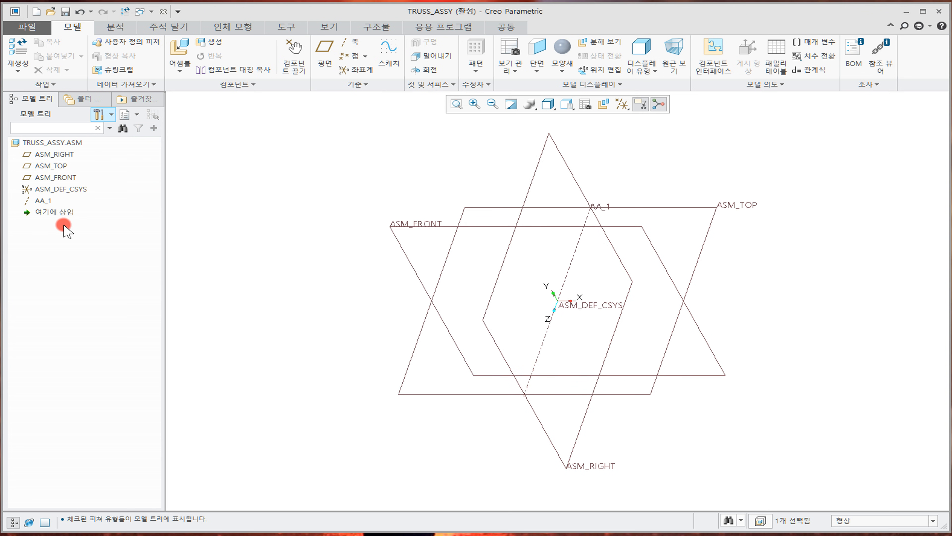
Highlight the ASM_RIGHT, ASM_TOP and ASM_FRONT datum planes one after another from the model tree and clear the selection
{"action": "left_click", "coordinate": [55, 177]}
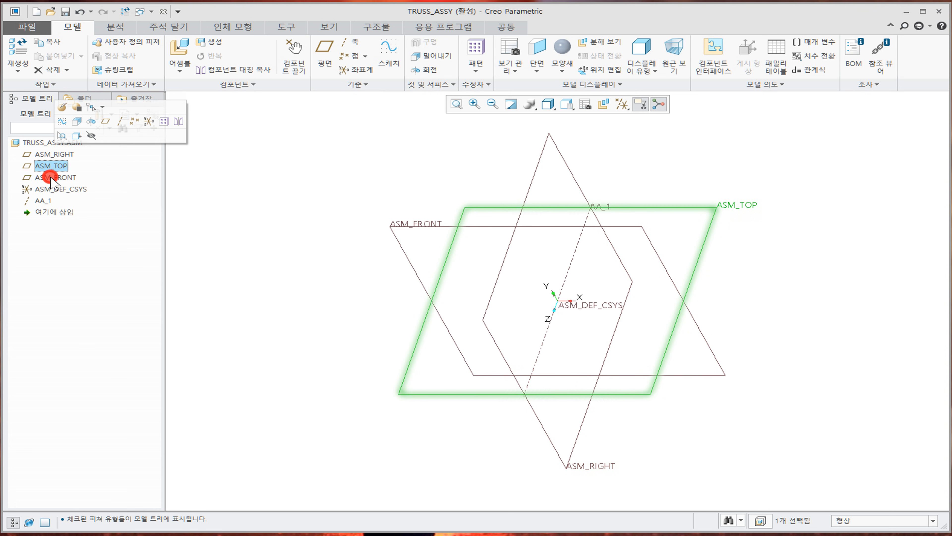
{"action": "left_click", "coordinate": [232, 192]}
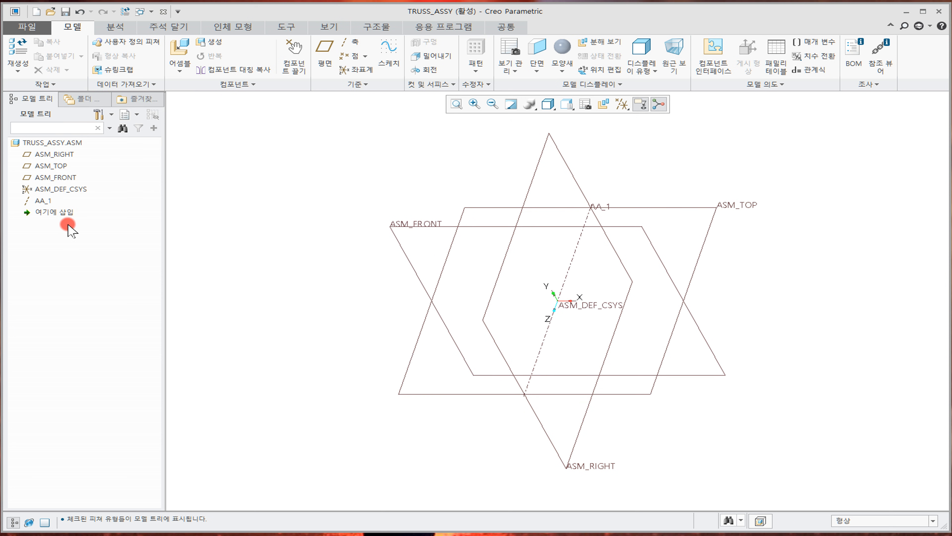
{"action": "left_click", "coordinate": [56, 154]}
{"action": "left_click", "coordinate": [52, 165]}
{"action": "left_click", "coordinate": [51, 177]}
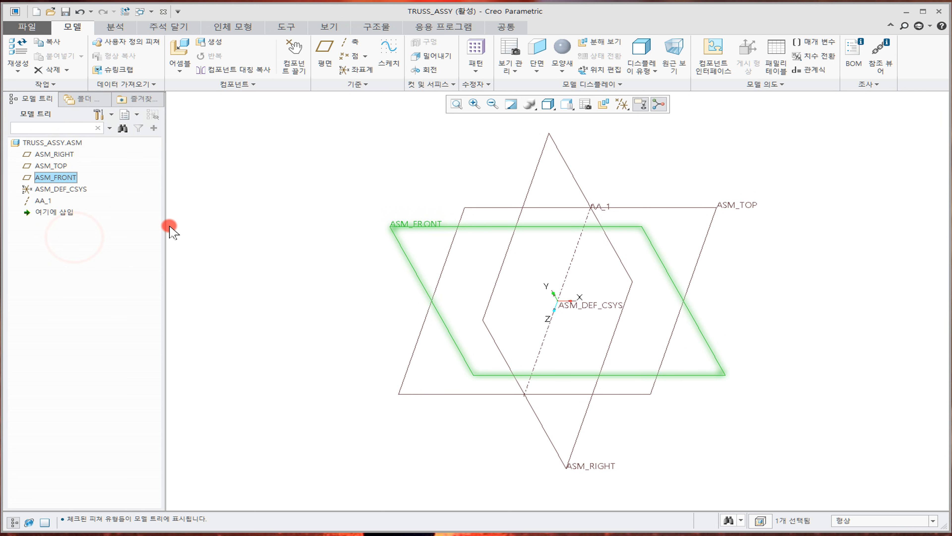
{"action": "left_click", "coordinate": [228, 233]}
Turn the display of features in the model tree off and back on through the tree item filter
{"action": "left_click", "coordinate": [111, 115]}
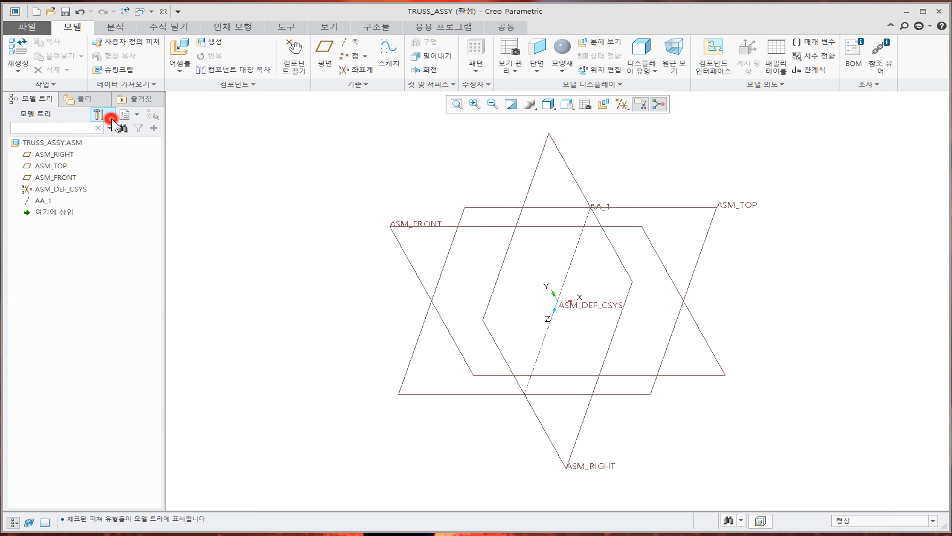
{"action": "left_click", "coordinate": [117, 127]}
{"action": "left_click", "coordinate": [213, 185]}
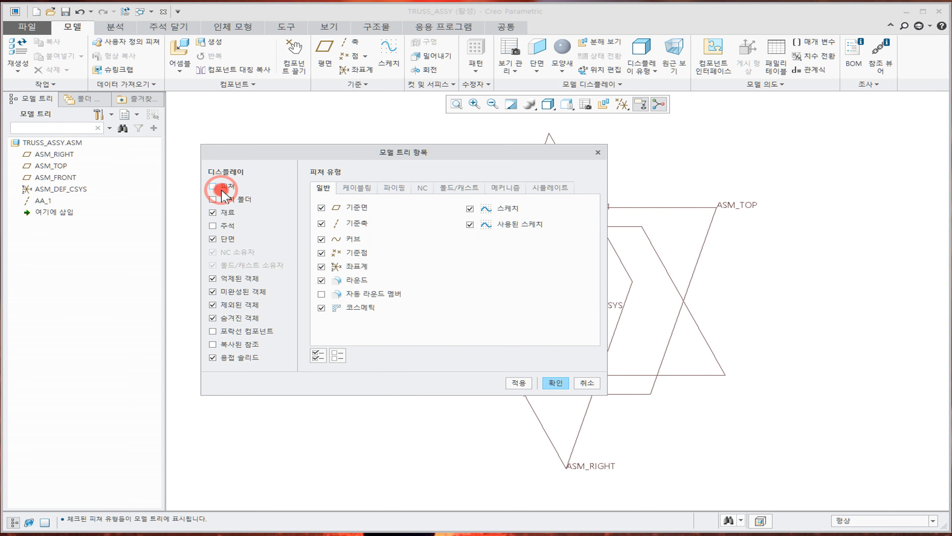
{"action": "left_click", "coordinate": [519, 383]}
{"action": "left_click", "coordinate": [551, 382]}
{"action": "left_click", "coordinate": [276, 241]}
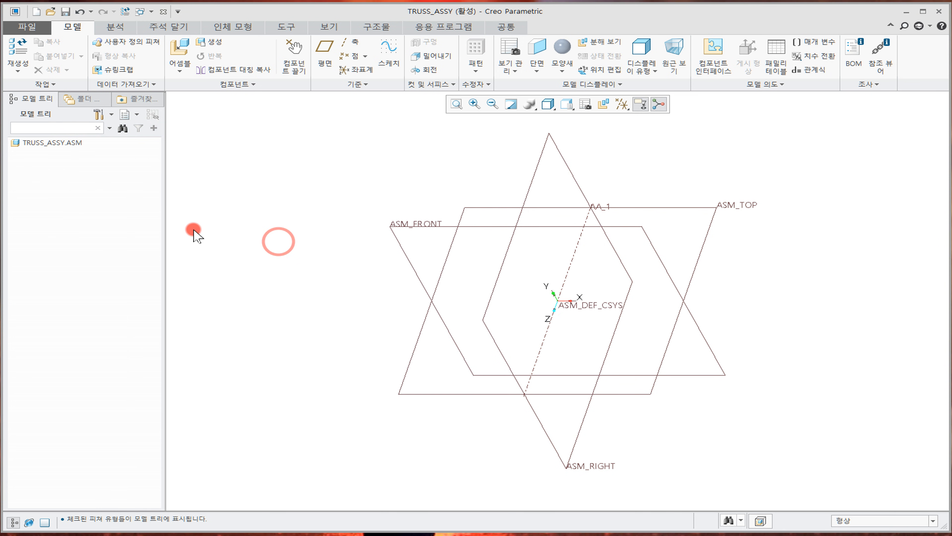
{"action": "left_click", "coordinate": [60, 143]}
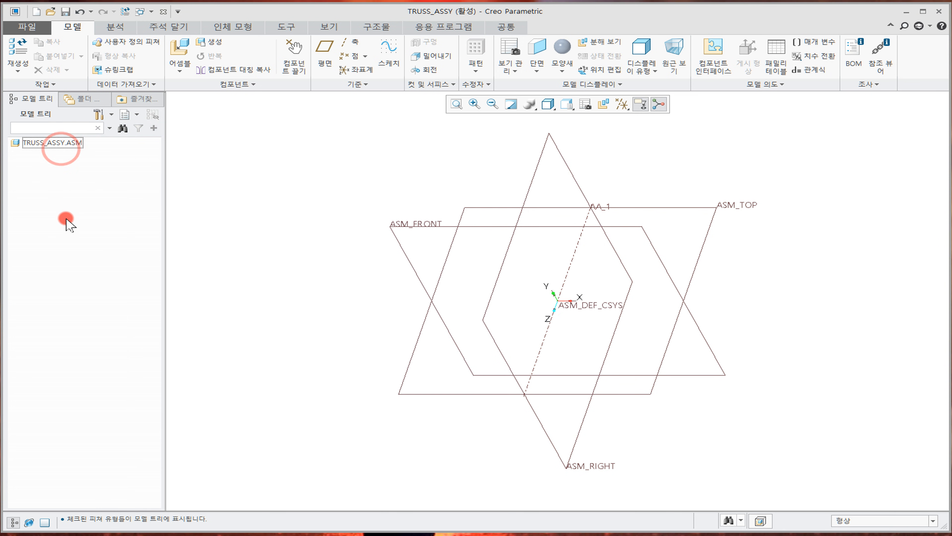
{"action": "left_click", "coordinate": [97, 119]}
{"action": "left_click", "coordinate": [102, 129]}
{"action": "left_click", "coordinate": [215, 186]}
{"action": "left_click", "coordinate": [519, 383]}
{"action": "left_click", "coordinate": [555, 382]}
{"action": "left_click", "coordinate": [367, 285]}
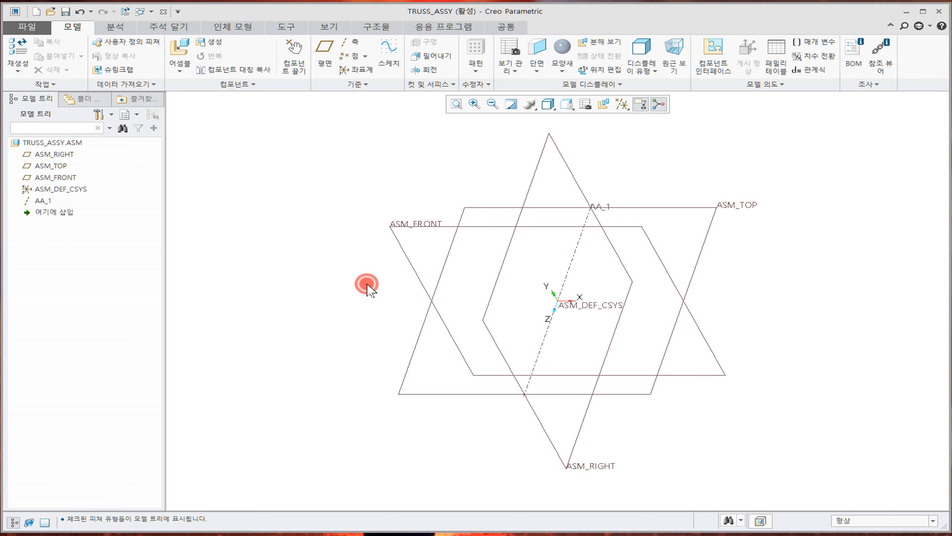
Insert truss_1.prt from the Truss folder as a component and move it away from the assembly datum planes with the 3D dragger
{"action": "left_click", "coordinate": [187, 71]}
{"action": "left_click", "coordinate": [337, 160]}
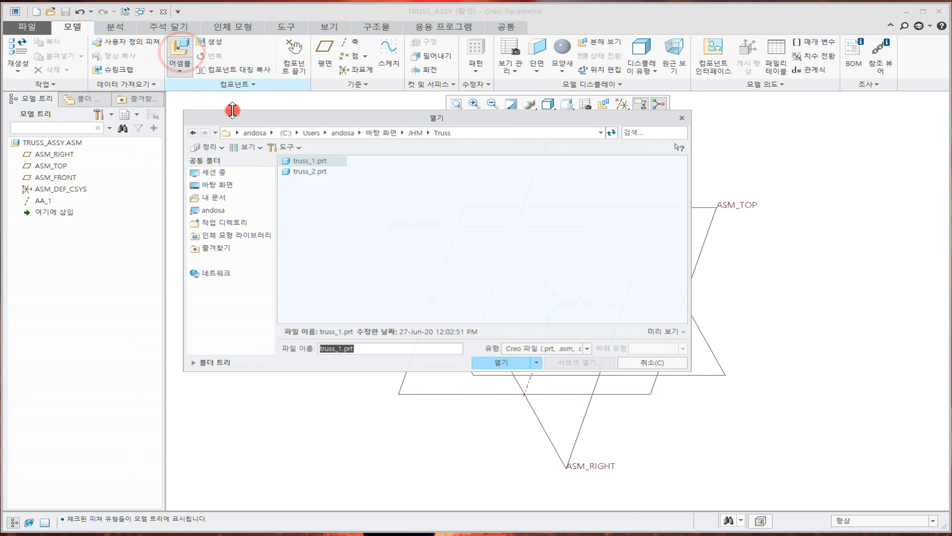
{"action": "left_click", "coordinate": [501, 367]}
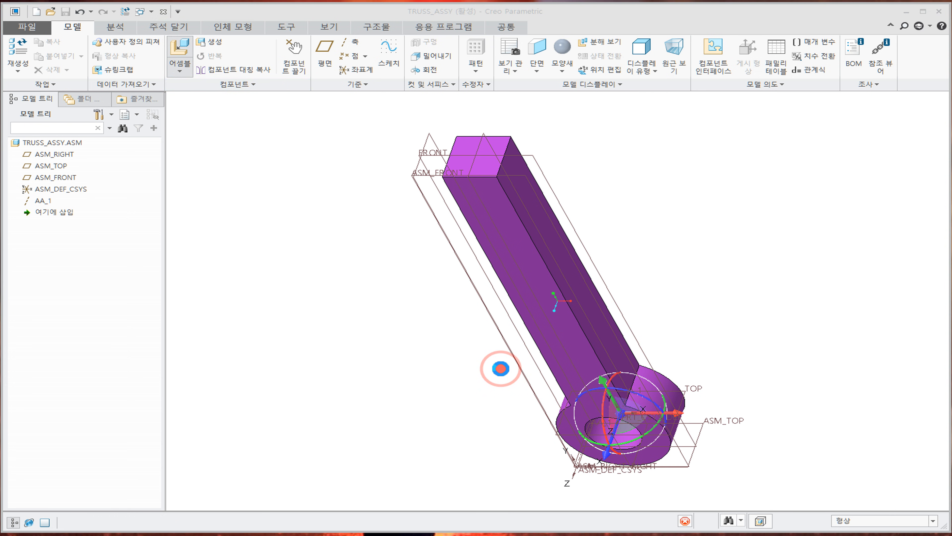
{"action": "middle_click_drag", "start_coordinate": [606, 300], "coordinate": [504, 291], "text": "shift"}
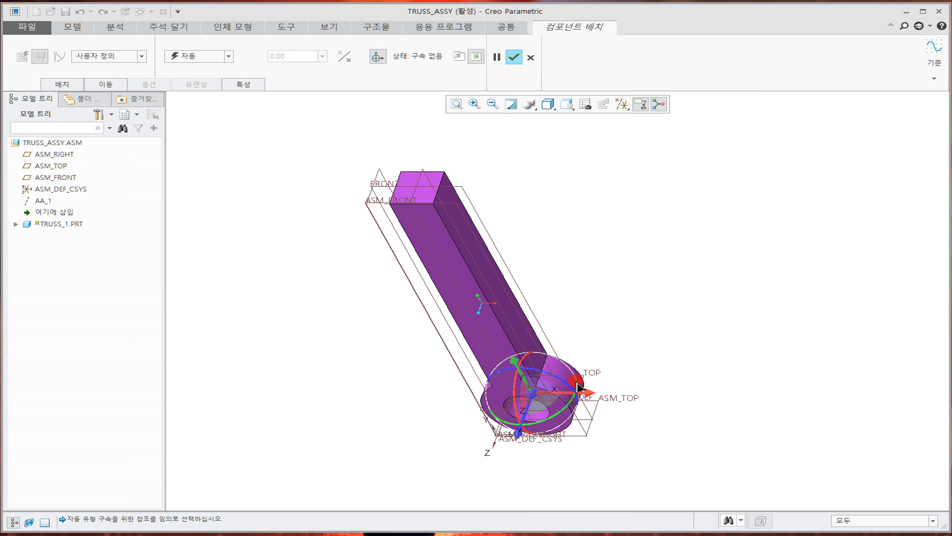
{"action": "left_click_drag", "start_coordinate": [536, 399], "coordinate": [658, 329]}
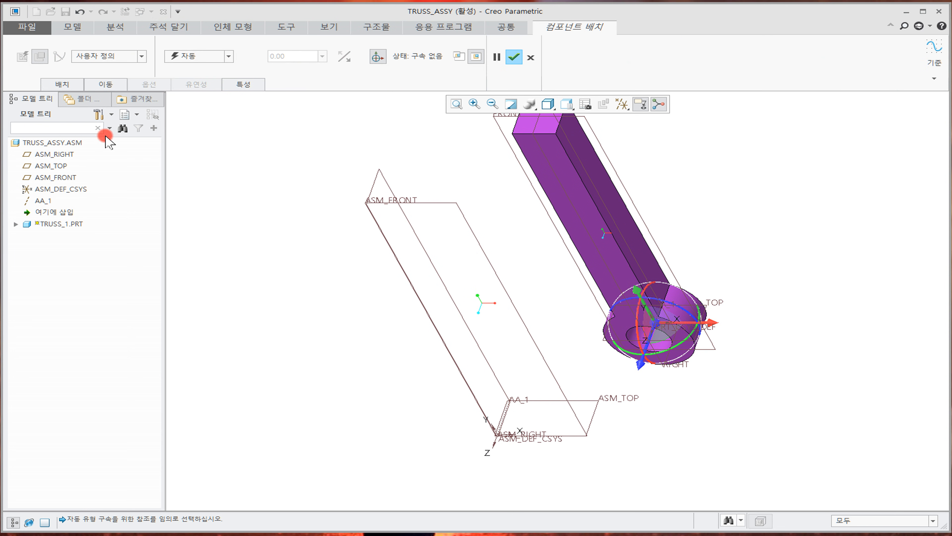
{"action": "left_click", "coordinate": [231, 57]}
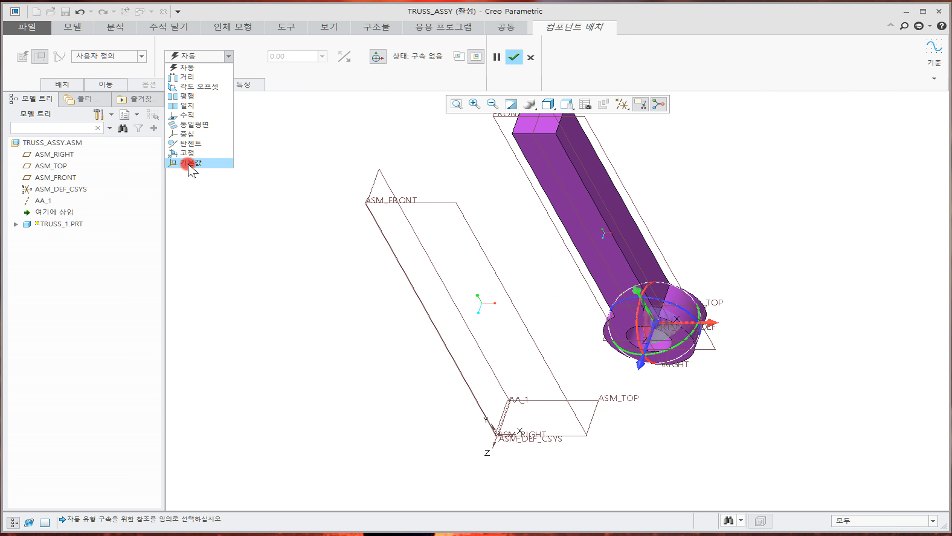
{"action": "left_click", "coordinate": [307, 157]}
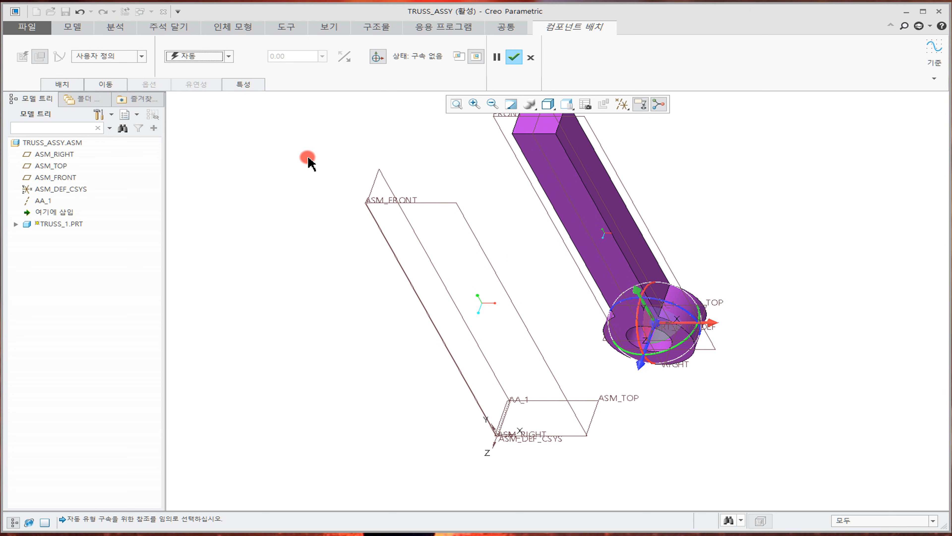
{"action": "middle_click_drag", "start_coordinate": [307, 157], "coordinate": [293, 170], "text": "shift"}
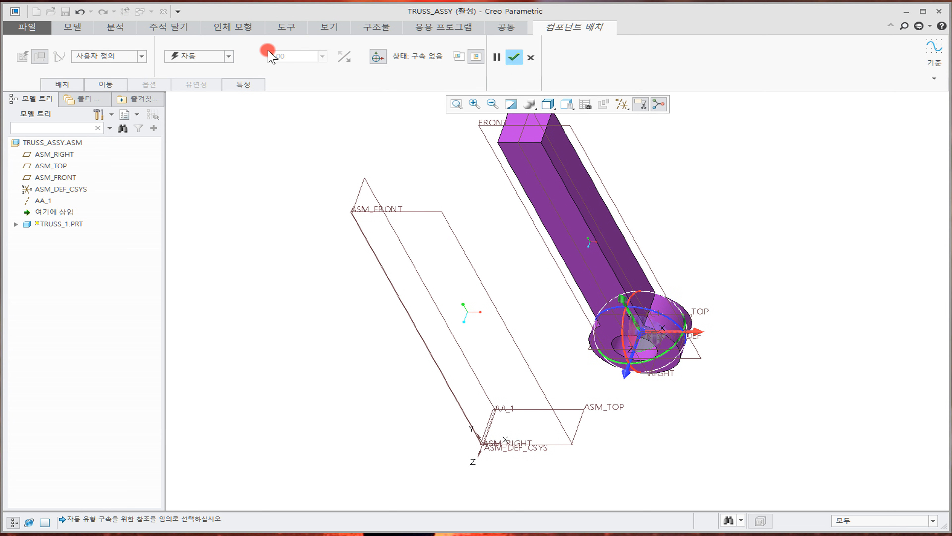
{"action": "key", "text": "ctrl"}
{"action": "key", "text": "ctrl"}
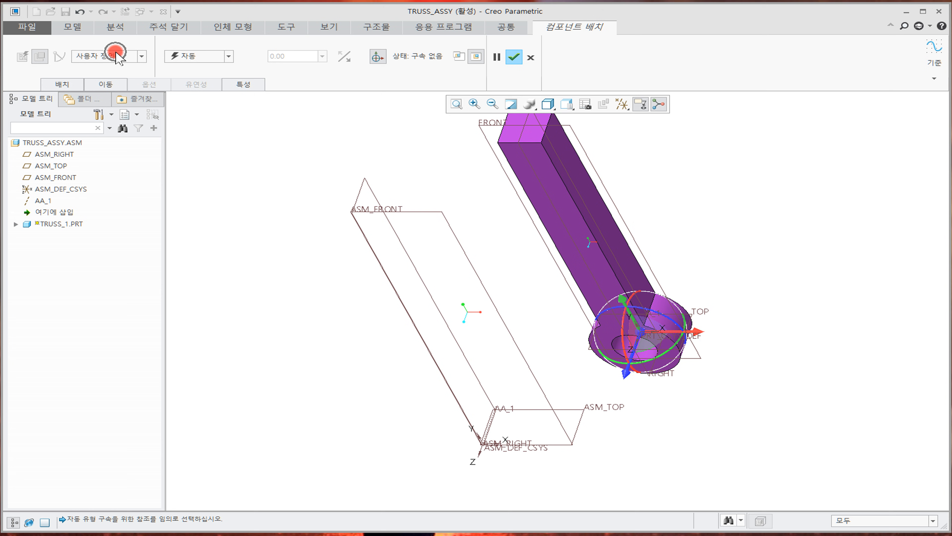
{"action": "key", "text": "ctrl"}
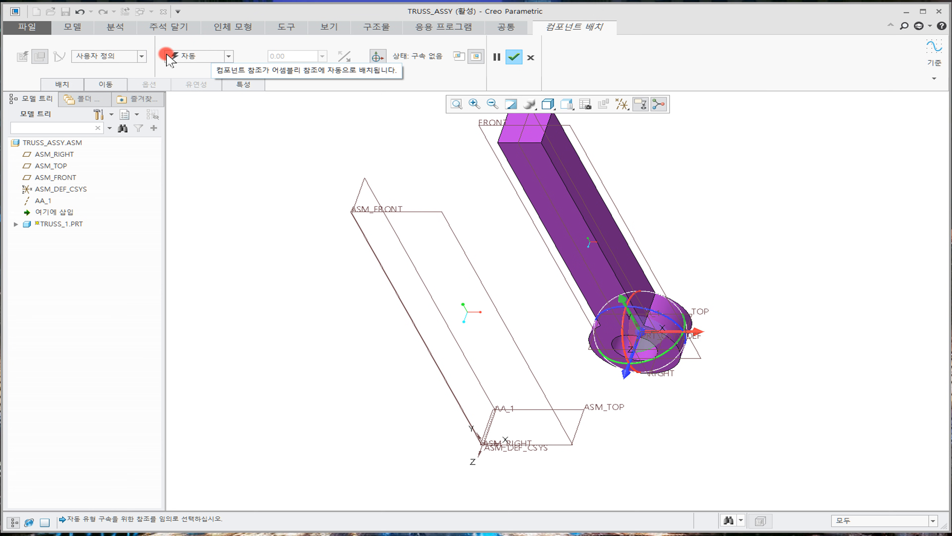
{"action": "key", "text": "ctrl"}
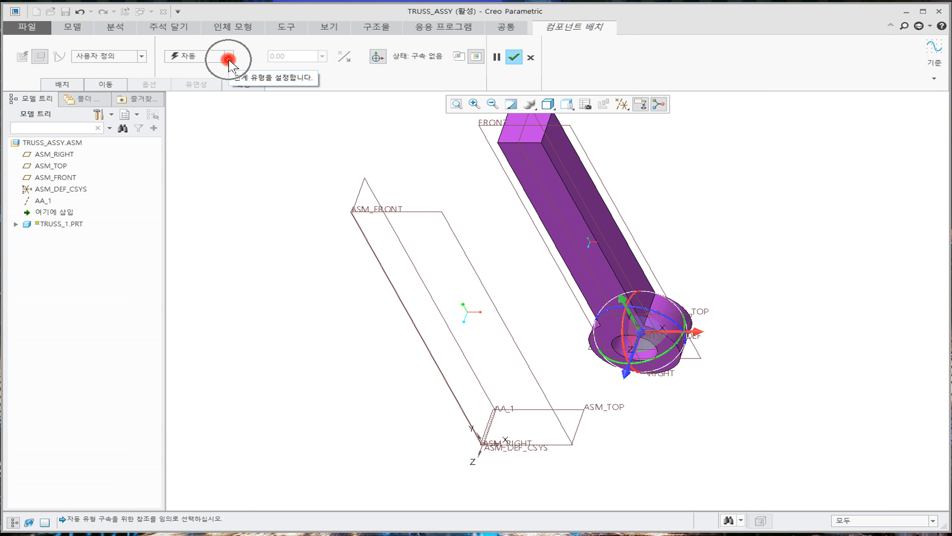
{"action": "left_click", "coordinate": [228, 57]}
{"action": "left_click", "coordinate": [156, 45]}
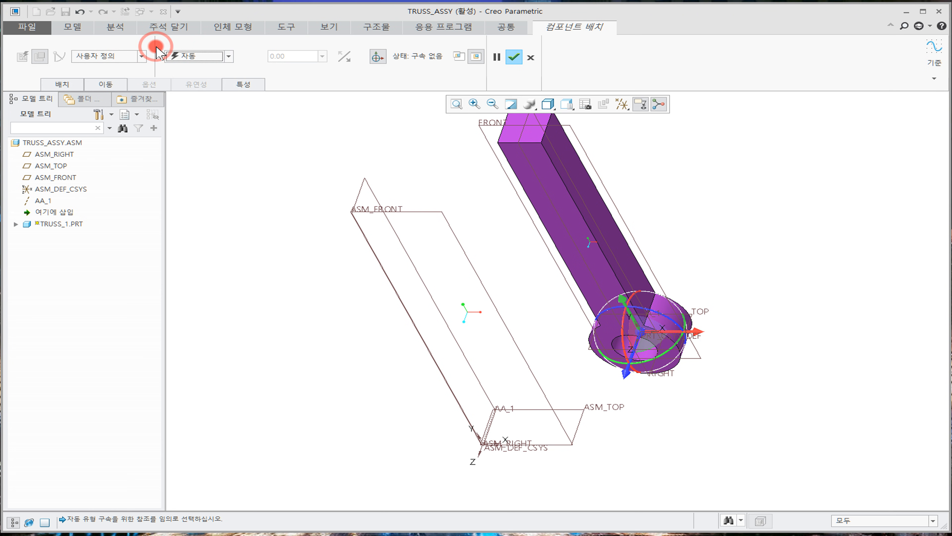
{"action": "left_click", "coordinate": [140, 58]}
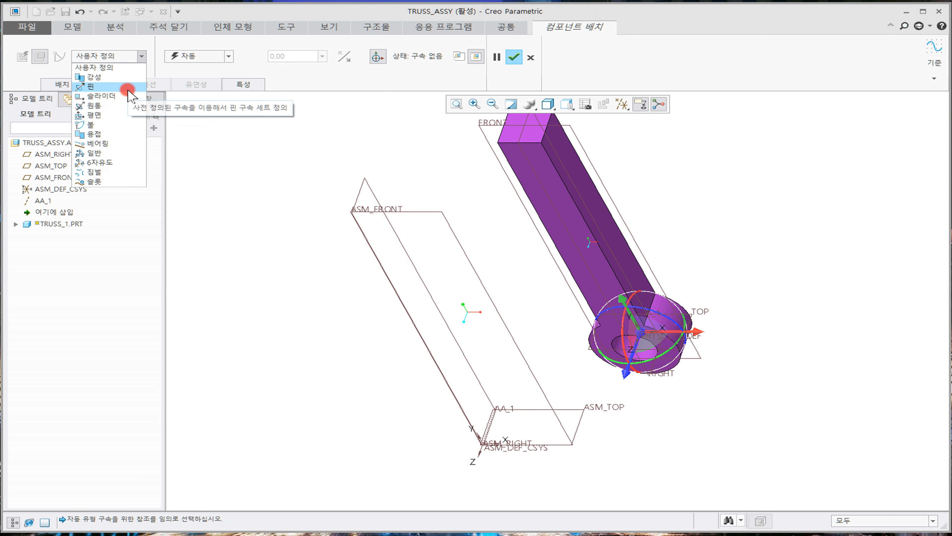
{"action": "left_click", "coordinate": [634, 128]}
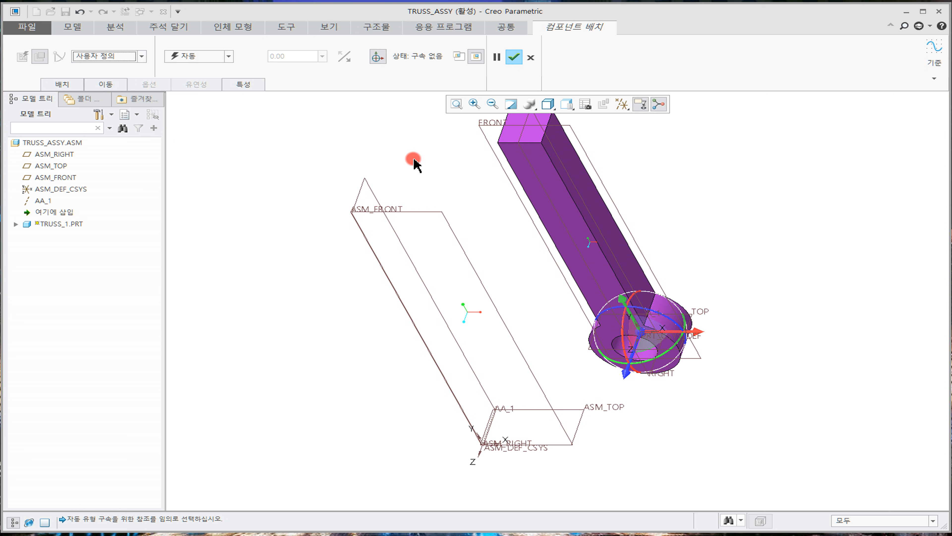
Hide the 3D dragger on the TRUSS_1 component and limit the datum display to axes only
{"action": "left_click", "coordinate": [377, 57]}
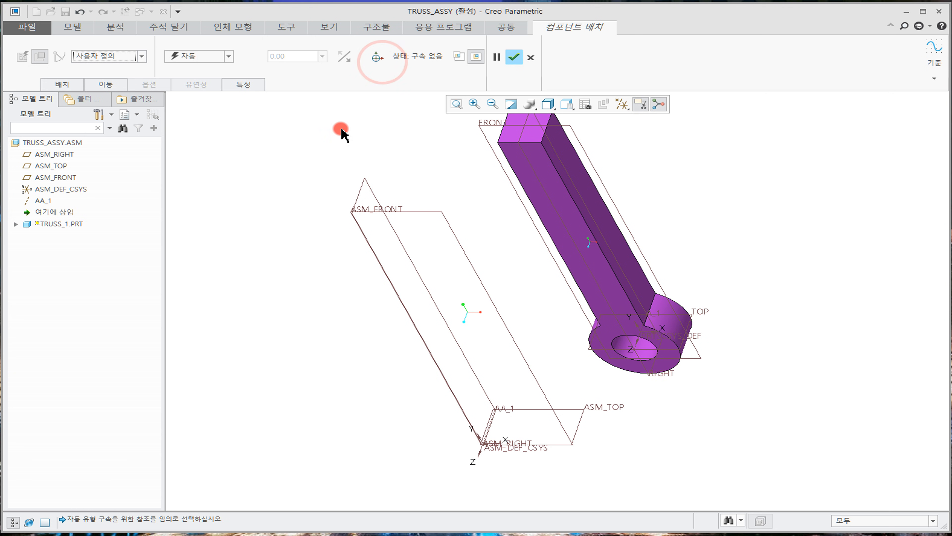
{"action": "mouse_move", "coordinate": [395, 174]}
{"action": "middle_mouse_down"}
{"action": "mouse_move", "coordinate": [391, 153]}
{"action": "mouse_move", "coordinate": [407, 165]}
{"action": "middle_mouse_up"}
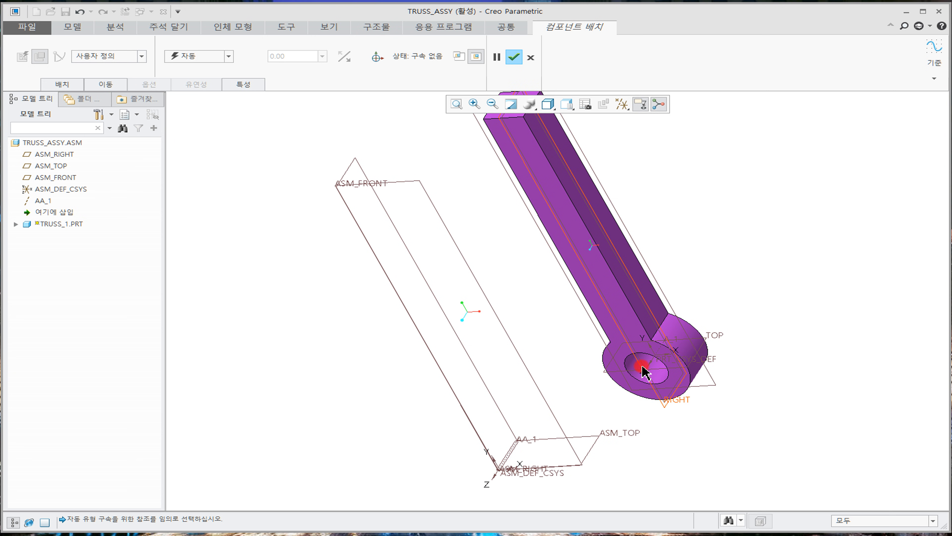
{"action": "mouse_move", "coordinate": [510, 458]}
{"action": "middle_mouse_down"}
{"action": "mouse_move", "coordinate": [496, 365]}
{"action": "mouse_move", "coordinate": [486, 362]}
{"action": "middle_mouse_up"}
{"action": "left_click", "coordinate": [621, 104]}
{"action": "left_click", "coordinate": [621, 118]}
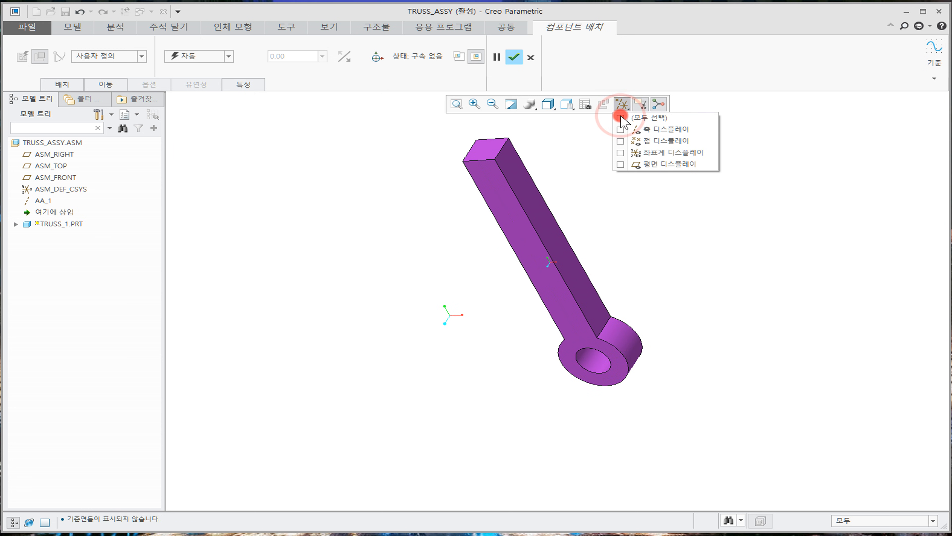
{"action": "left_click", "coordinate": [621, 129]}
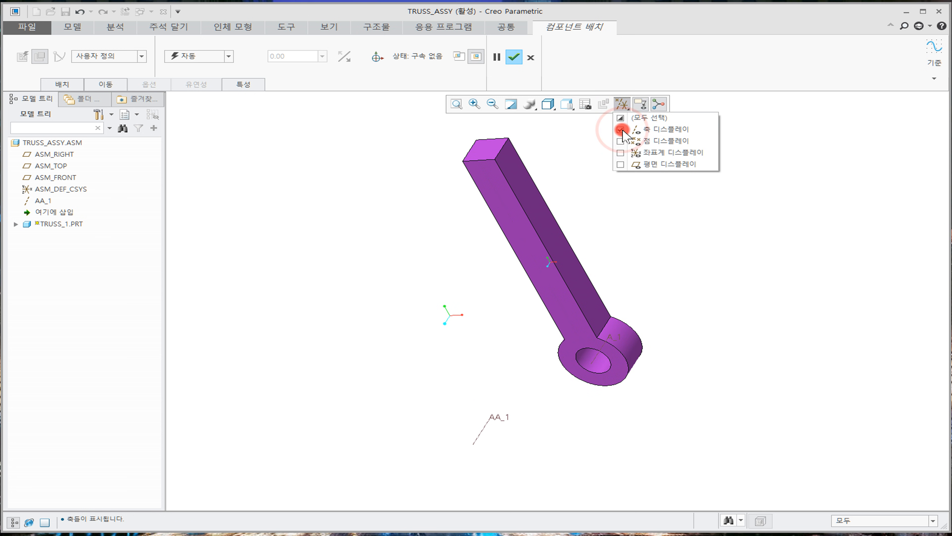
{"action": "left_click", "coordinate": [695, 280]}
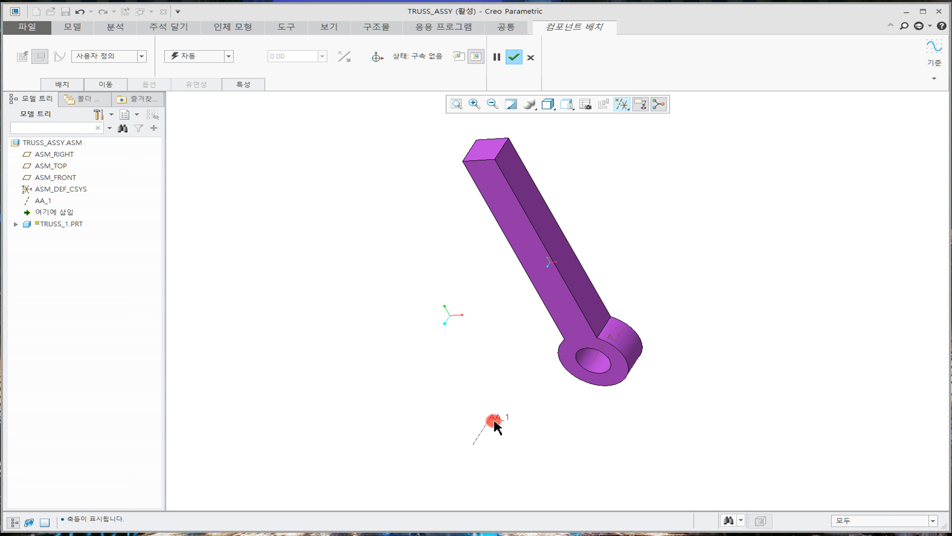
{"action": "left_click", "coordinate": [609, 340]}
{"action": "left_click", "coordinate": [423, 397]}
{"action": "left_click", "coordinate": [492, 377]}
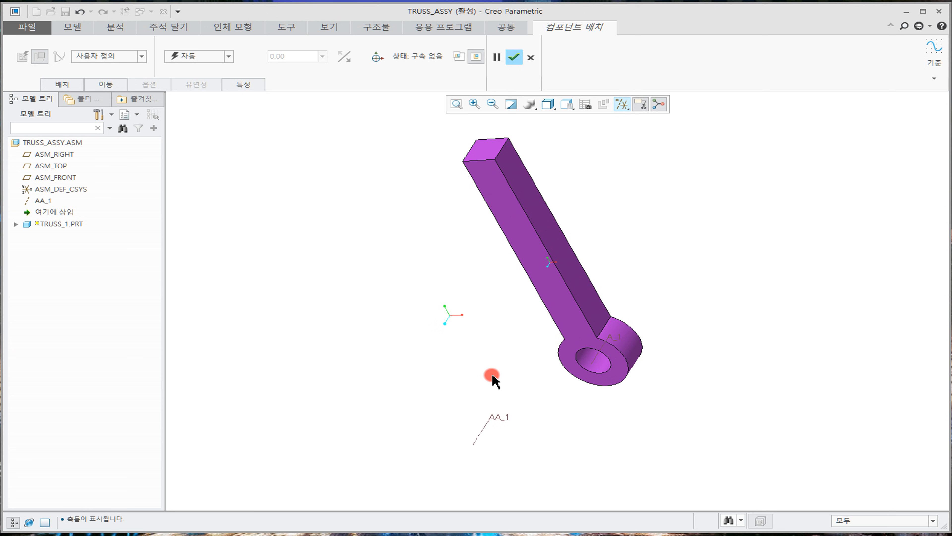
Set the connection type to Pin (핀) and align axis A_1 of TRUSS_1 with assembly axis AA_1
{"action": "left_click", "coordinate": [144, 56]}
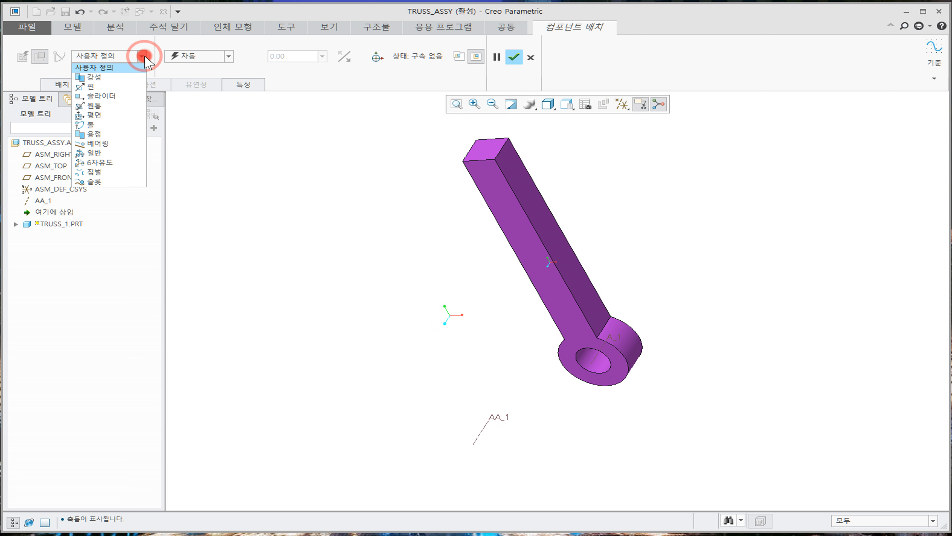
{"action": "left_click", "coordinate": [106, 89]}
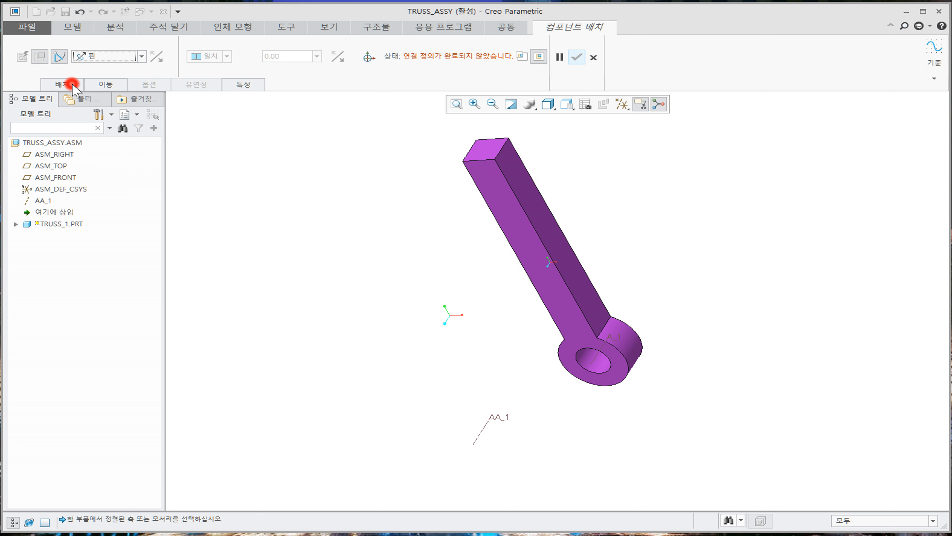
{"action": "left_click", "coordinate": [63, 85]}
{"action": "left_click", "coordinate": [83, 129]}
{"action": "left_click", "coordinate": [93, 132]}
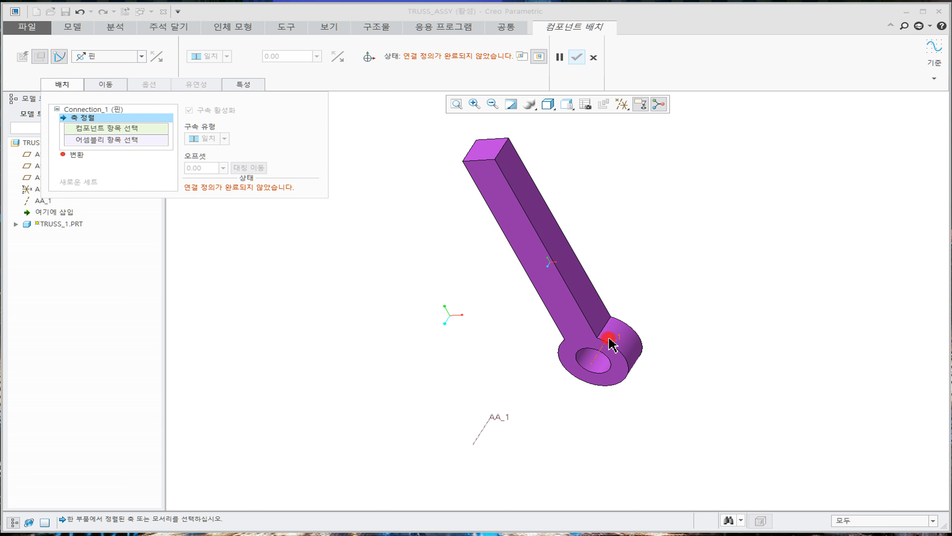
{"action": "left_click", "coordinate": [607, 337]}
{"action": "left_click", "coordinate": [82, 140]}
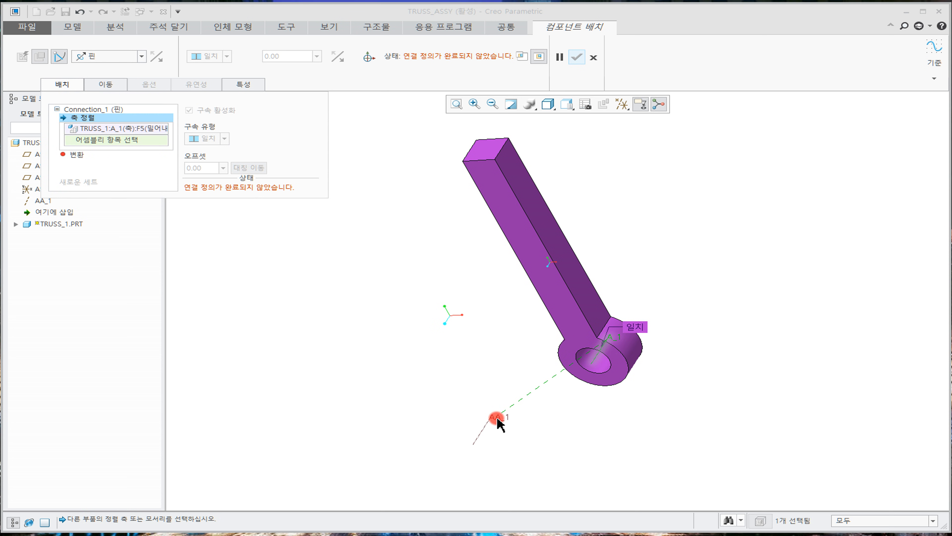
{"action": "left_click", "coordinate": [137, 147]}
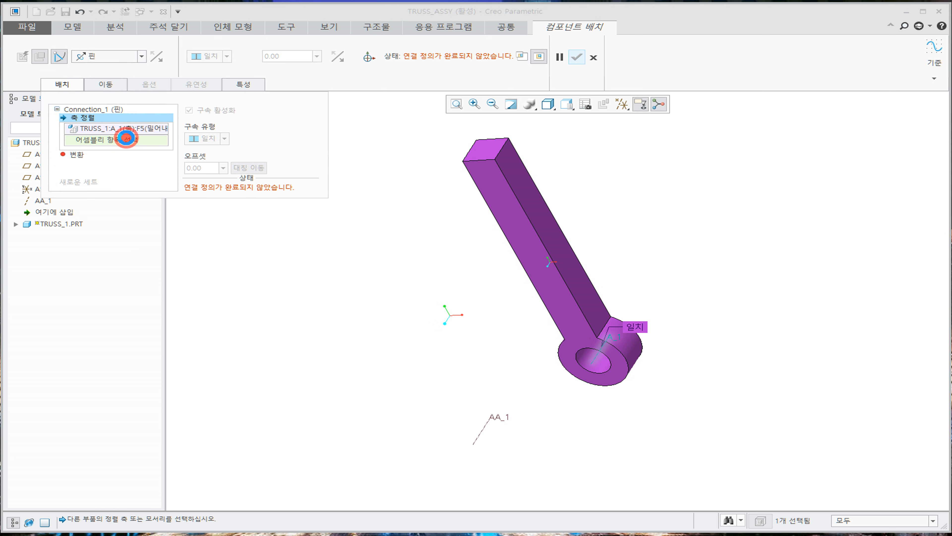
{"action": "left_click", "coordinate": [485, 426]}
Show the datum planes, match the FRONT plane of TRUSS_1 to ASM_FRONT as the pin's translation reference, and accept the placement
{"action": "mouse_move", "coordinate": [554, 425]}
{"action": "middle_mouse_down"}
{"action": "mouse_move", "coordinate": [566, 405]}
{"action": "mouse_move", "coordinate": [558, 427]}
{"action": "middle_mouse_up"}
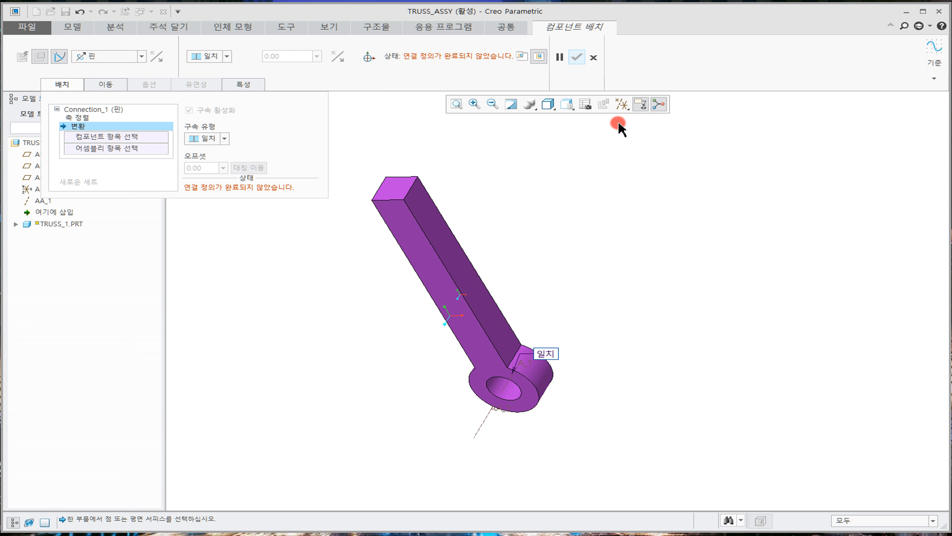
{"action": "left_click", "coordinate": [624, 108]}
{"action": "left_click", "coordinate": [620, 164]}
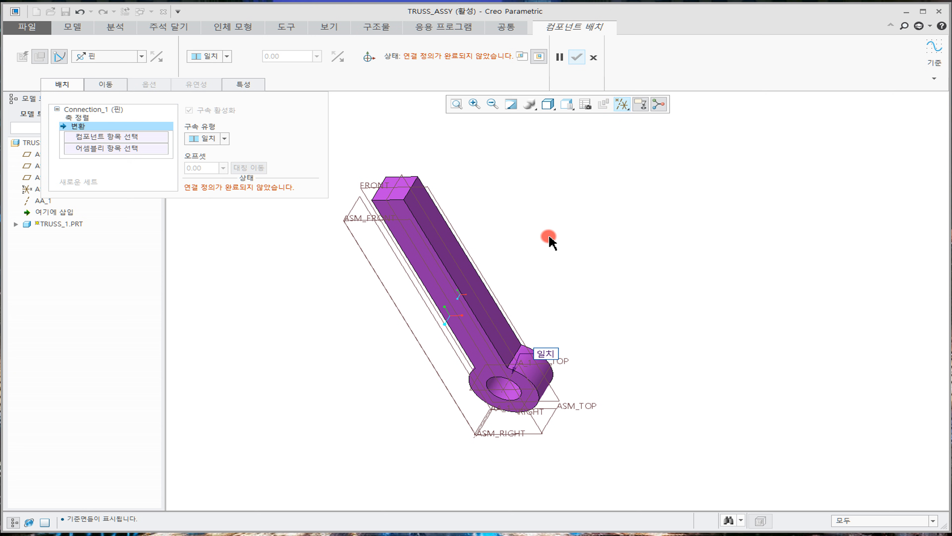
{"action": "middle_click_drag", "start_coordinate": [548, 224], "coordinate": [615, 231], "text": "shift"}
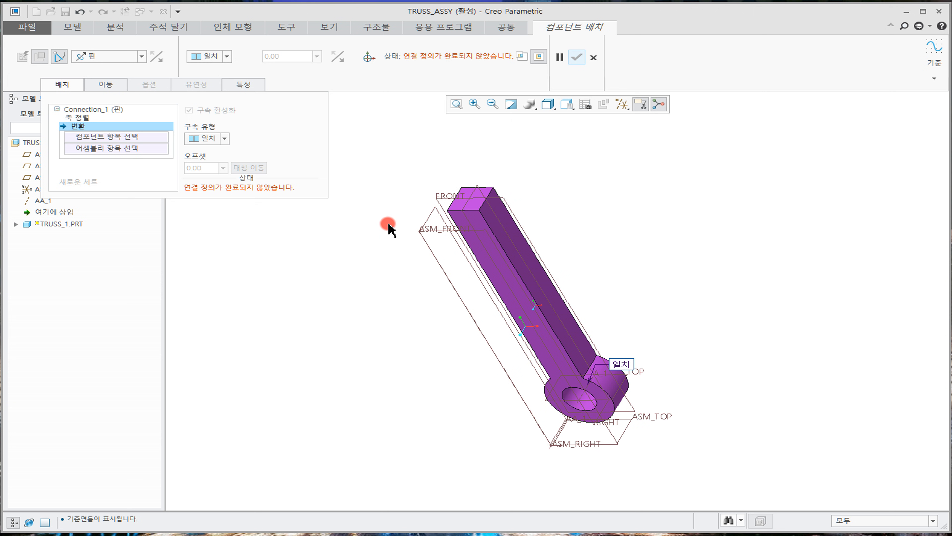
{"action": "left_click", "coordinate": [440, 196]}
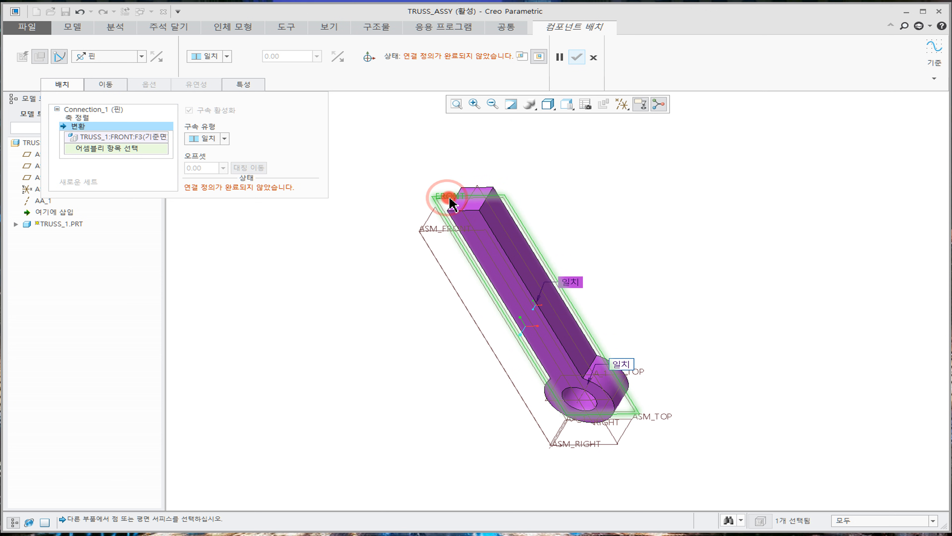
{"action": "left_click", "coordinate": [433, 231]}
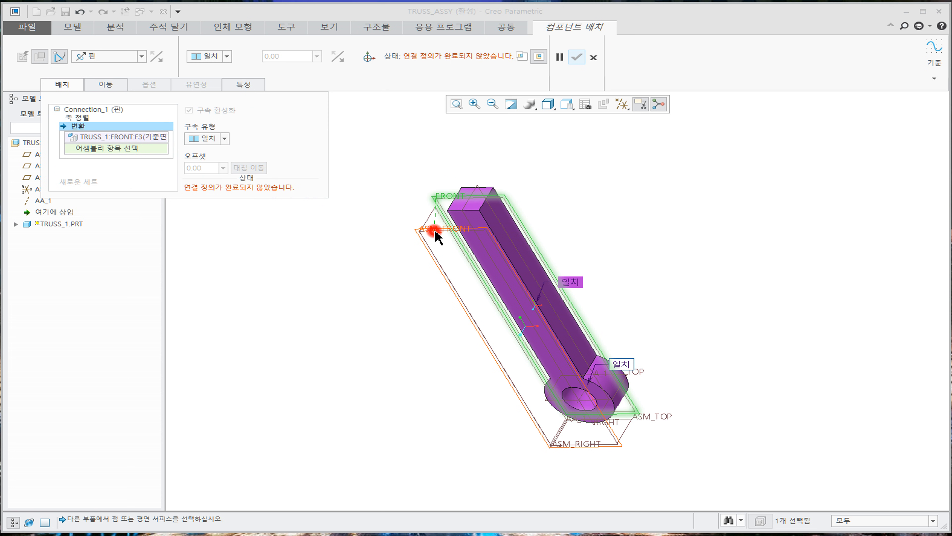
{"action": "middle_click", "coordinate": [644, 227]}
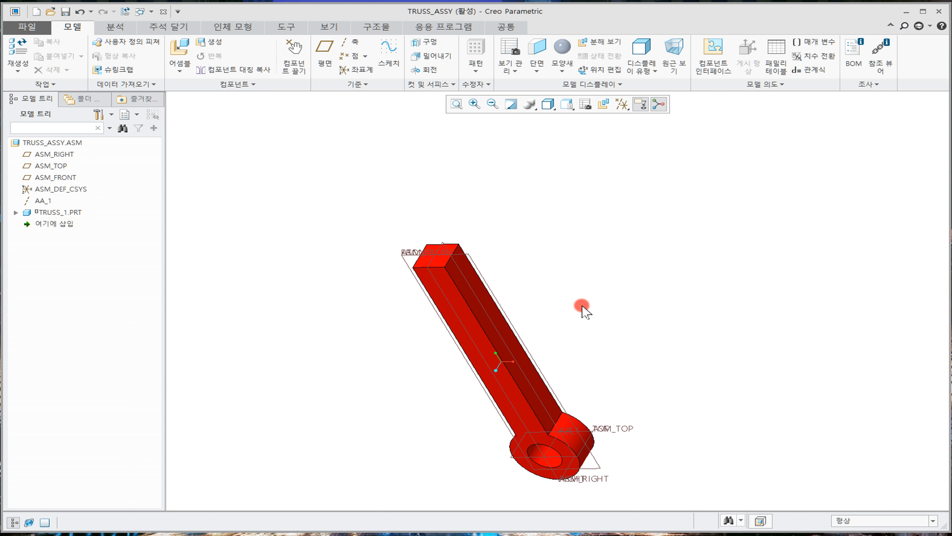
Swing TRUSS_1 about its pin axis with the component drag tool and leave it tilted from its original position
{"action": "mouse_move", "coordinate": [555, 230]}
{"action": "middle_mouse_down"}
{"action": "mouse_move", "coordinate": [565, 232]}
{"action": "mouse_move", "coordinate": [569, 265]}
{"action": "mouse_move", "coordinate": [571, 219]}
{"action": "mouse_move", "coordinate": [575, 231]}
{"action": "mouse_move", "coordinate": [525, 188]}
{"action": "middle_mouse_up"}
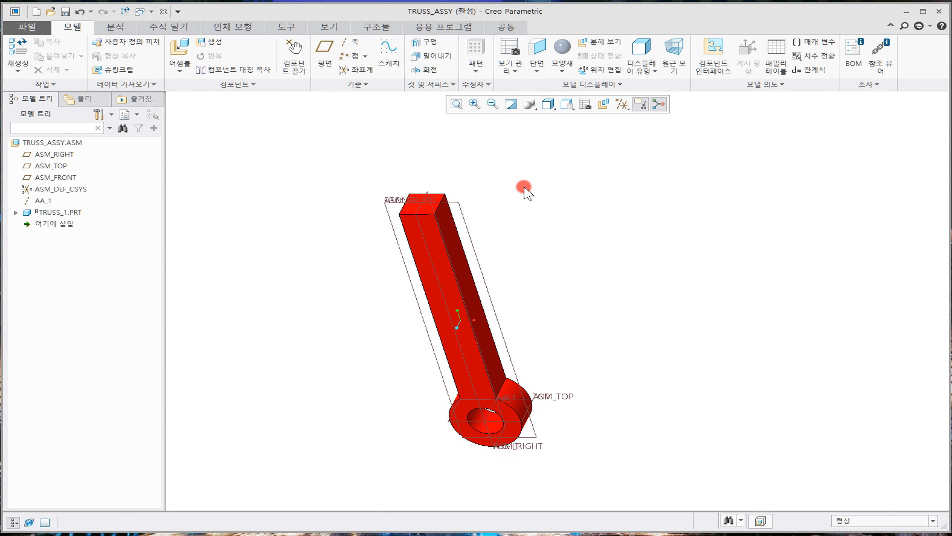
{"action": "left_click", "coordinate": [64, 212]}
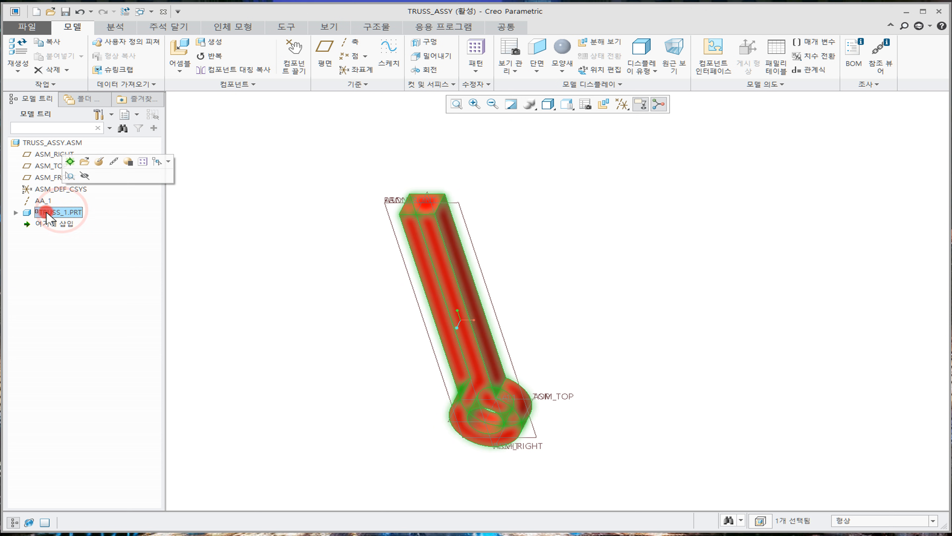
{"action": "left_click", "coordinate": [286, 219]}
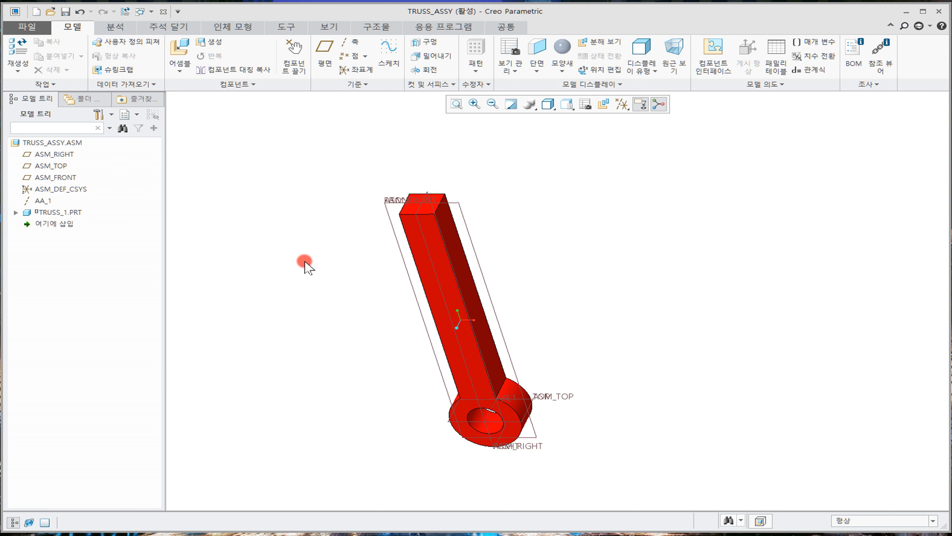
{"action": "left_click", "coordinate": [277, 45]}
{"action": "left_click", "coordinate": [442, 241]}
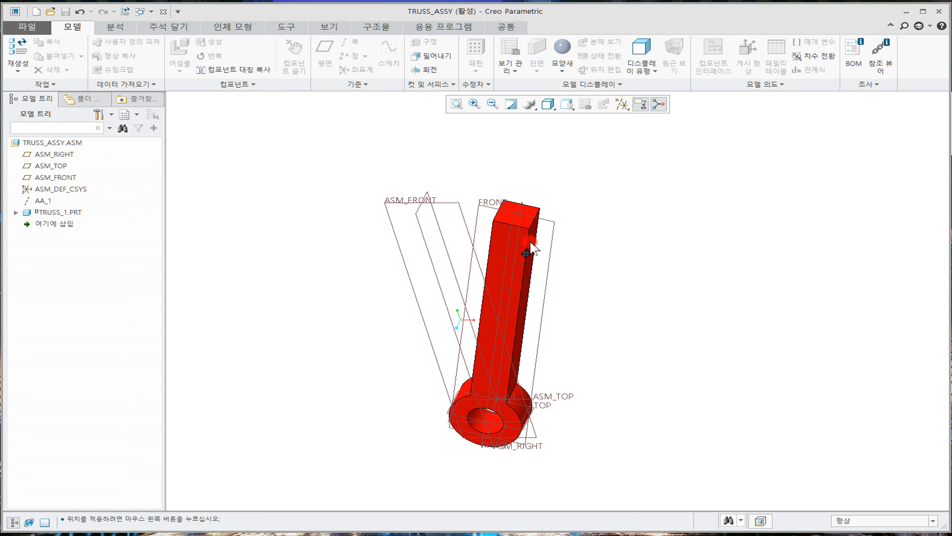
{"action": "left_click", "coordinate": [607, 237]}
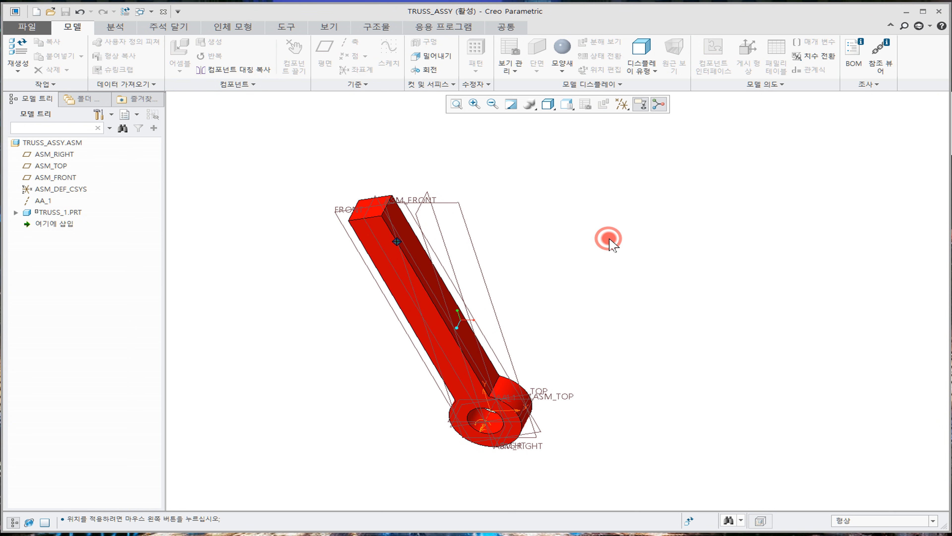
{"action": "left_click", "coordinate": [677, 186]}
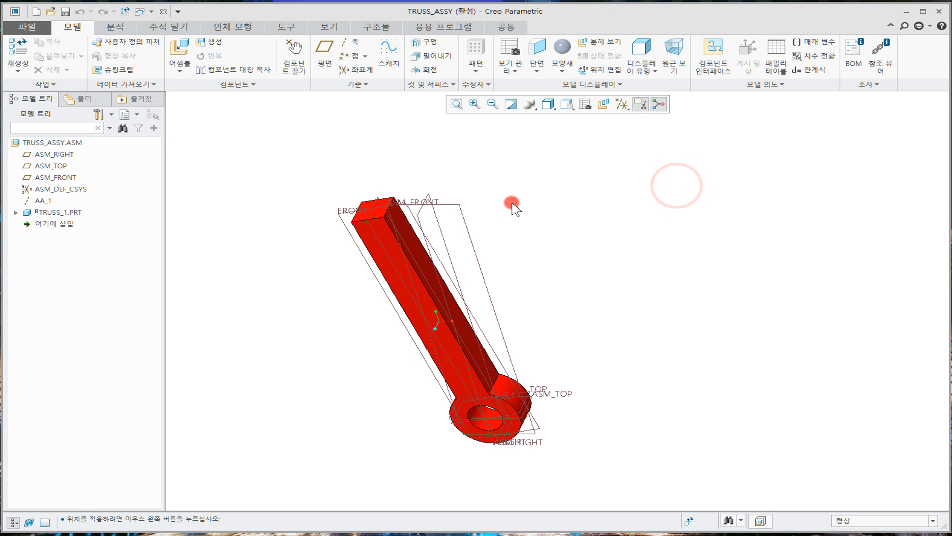
{"action": "middle_click_drag", "start_coordinate": [564, 227], "coordinate": [498, 237], "text": "shift"}
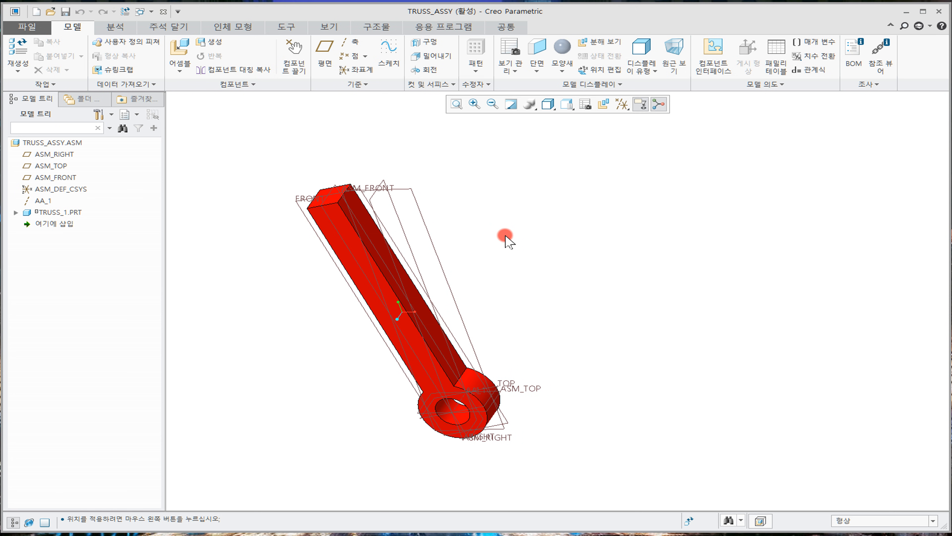
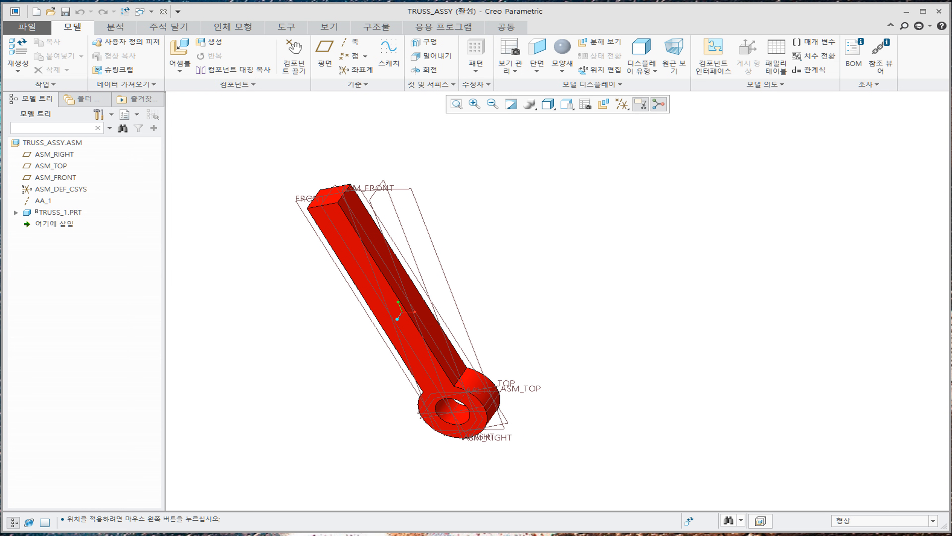
Switch to PowerPoint, examine the separated truss connection exercise on slide 15, and return to the Creo assembly
{"action": "key", "text": "alt+Tab"}
{"action": "left_click", "coordinate": [441, 300]}
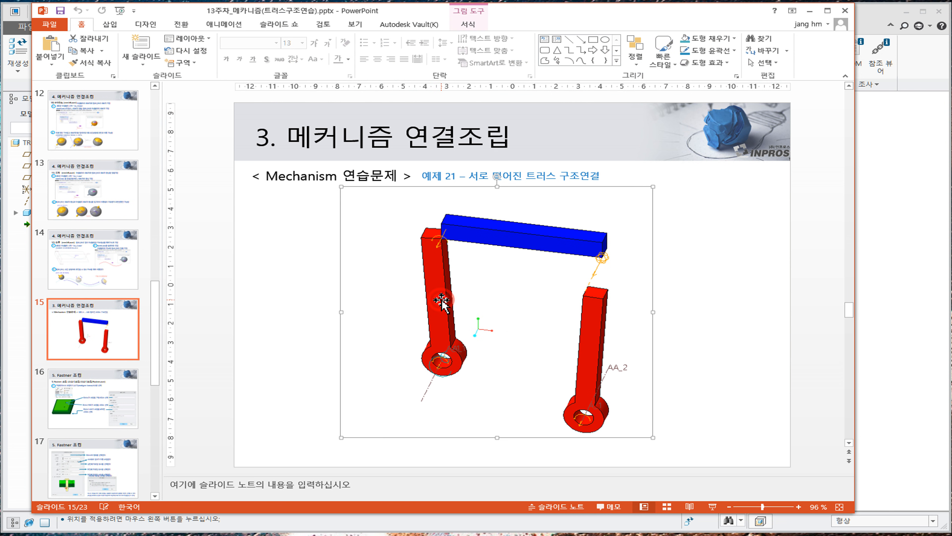
{"action": "left_click", "coordinate": [608, 289]}
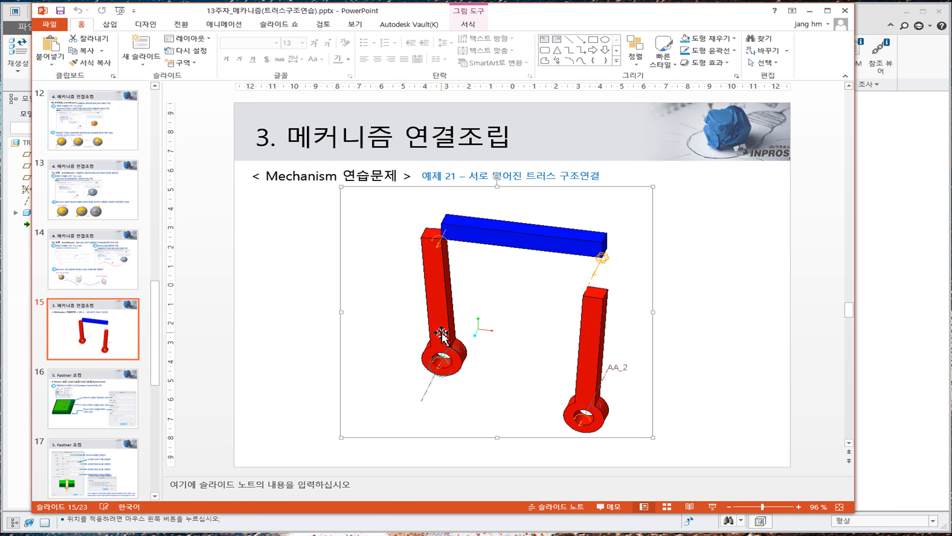
{"action": "left_click", "coordinate": [639, 341]}
{"action": "left_click", "coordinate": [819, 192]}
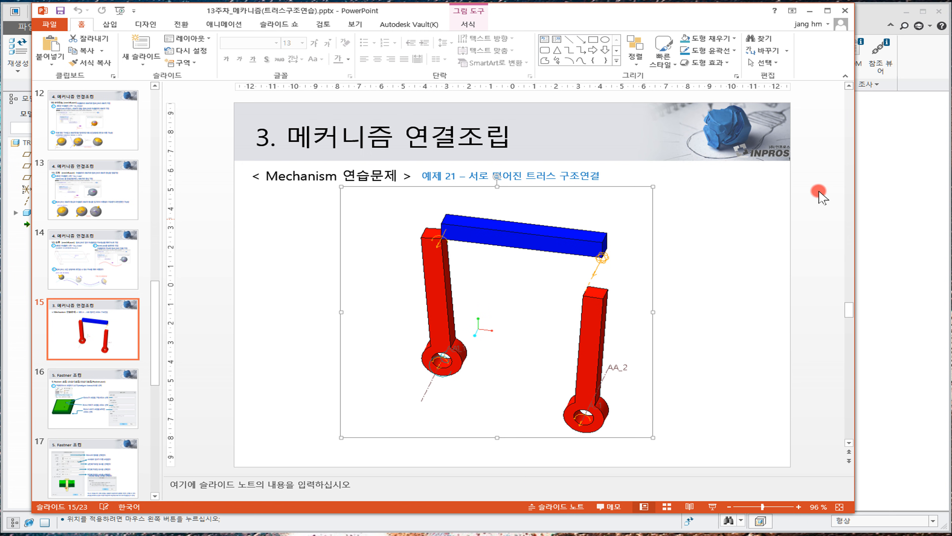
{"action": "left_click", "coordinate": [810, 11]}
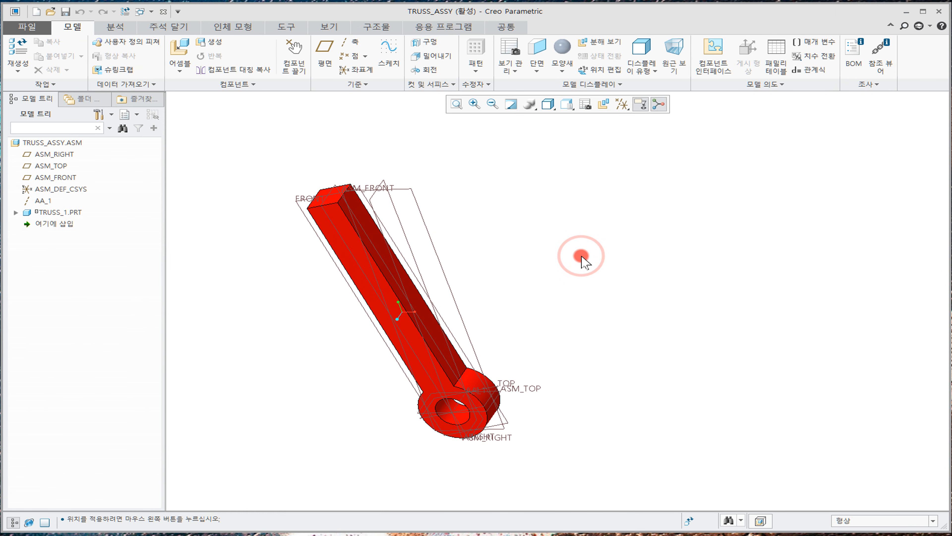
Create an assembly datum plane offset 40 from ASM_RIGHT
{"action": "left_click", "coordinate": [12, 213]}
{"action": "left_click", "coordinate": [558, 203]}
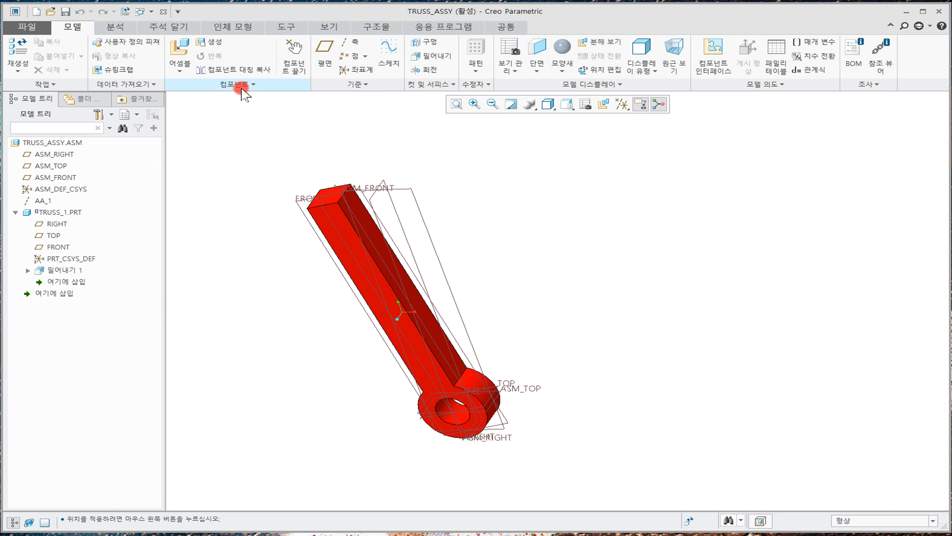
{"action": "left_click", "coordinate": [324, 50]}
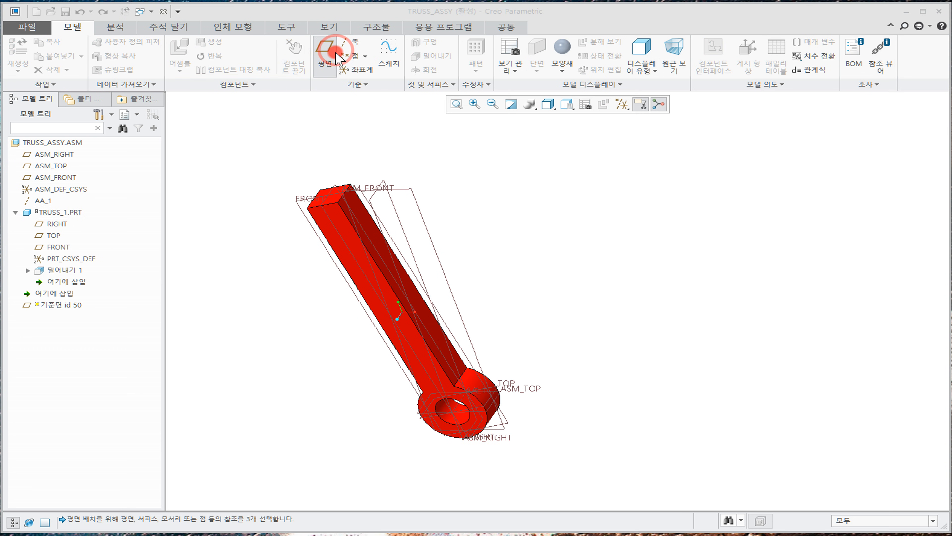
{"action": "left_click", "coordinate": [69, 154]}
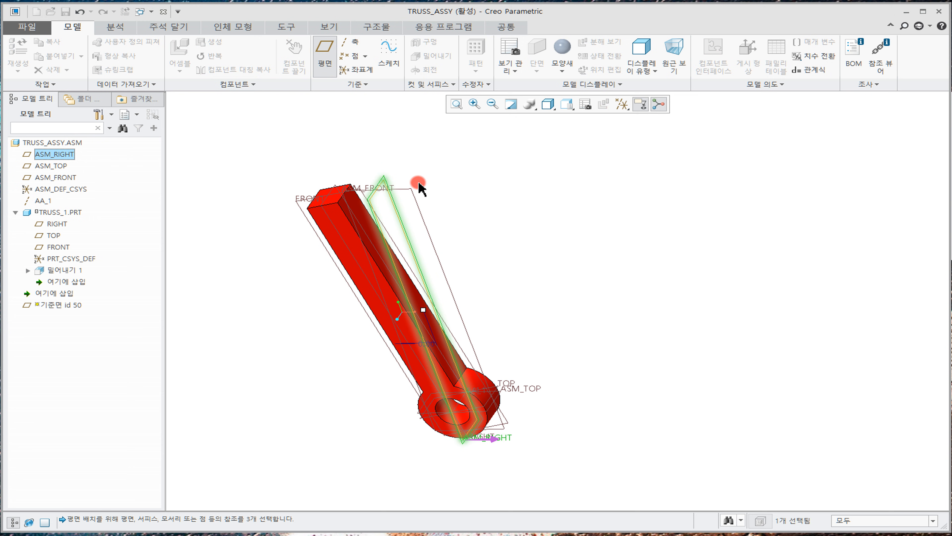
{"action": "left_click_drag", "start_coordinate": [951, 106], "coordinate": [792, 135]}
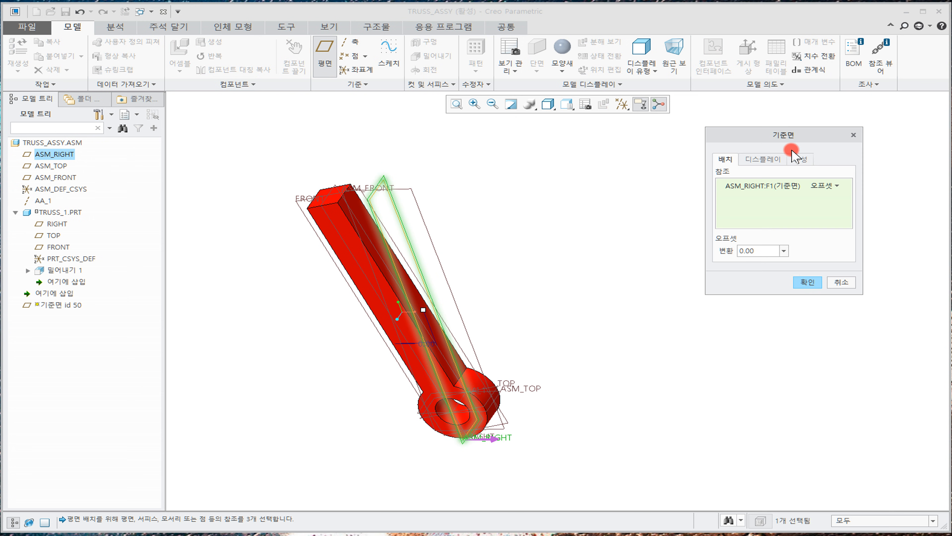
{"action": "double_click", "coordinate": [776, 252]}
{"action": "type", "text": "40"}
{"action": "key", "text": "Return"}
{"action": "left_click", "coordinate": [806, 281]}
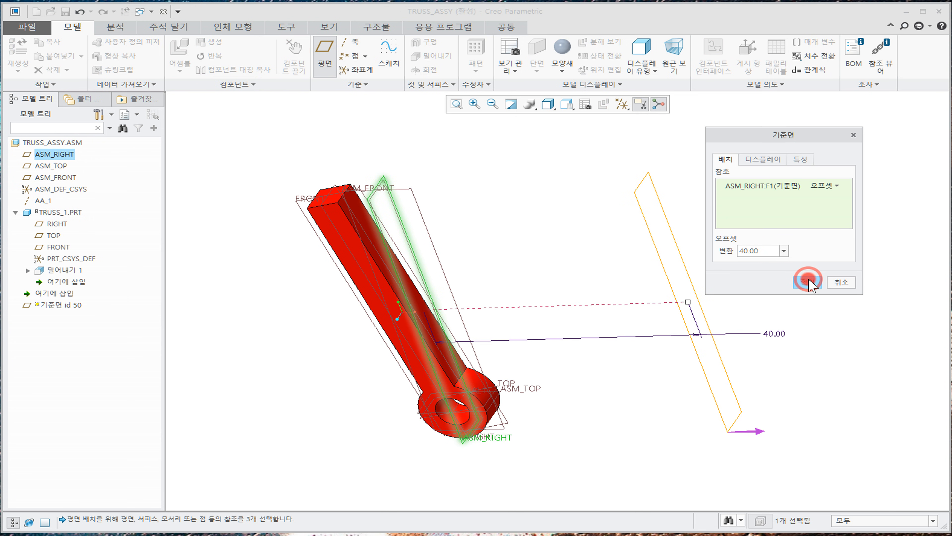
{"action": "scroll", "coordinate": [771, 253], "scroll_direction": "up", "scroll_amount": 3}
{"action": "mouse_move", "coordinate": [771, 253]}
{"action": "middle_mouse_down", "text": "shift"}
{"action": "mouse_move", "coordinate": [733, 244]}
{"action": "mouse_move", "coordinate": [750, 249]}
{"action": "middle_mouse_up", "text": "shift"}
{"action": "scroll", "coordinate": [652, 259], "scroll_direction": "down", "scroll_amount": 1}
{"action": "middle_click_drag", "start_coordinate": [642, 256], "coordinate": [667, 247], "text": "shift"}
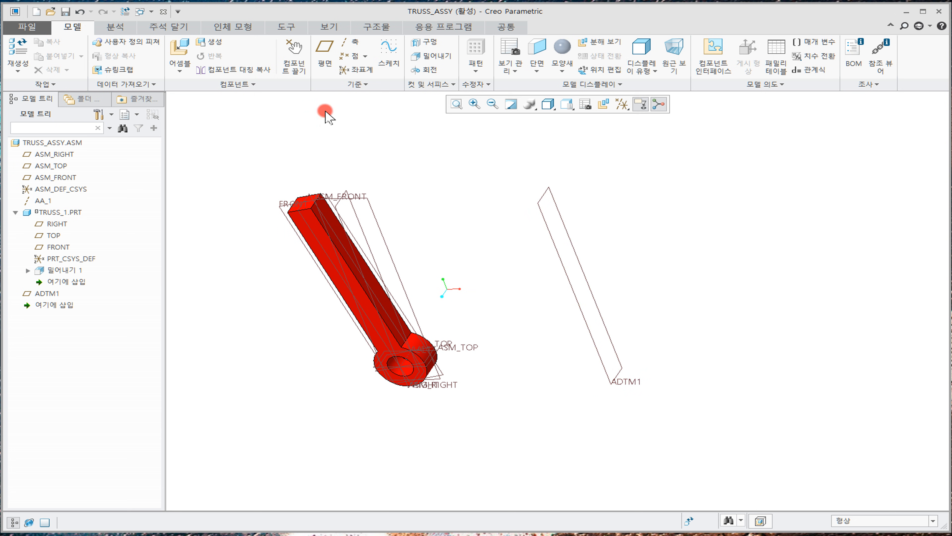
{"action": "left_click", "coordinate": [347, 41]}
{"action": "left_click", "coordinate": [545, 191]}
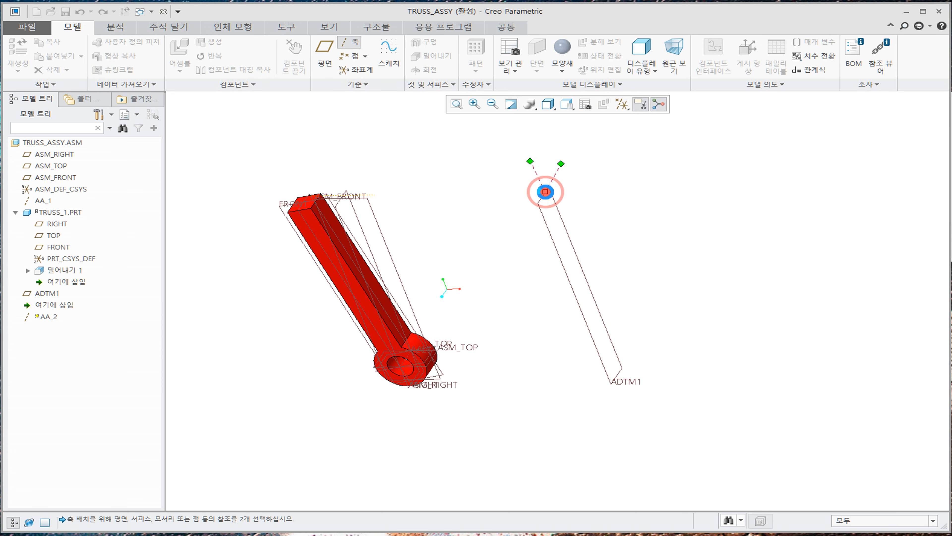
{"action": "left_click", "coordinate": [367, 196], "text": "ctrl"}
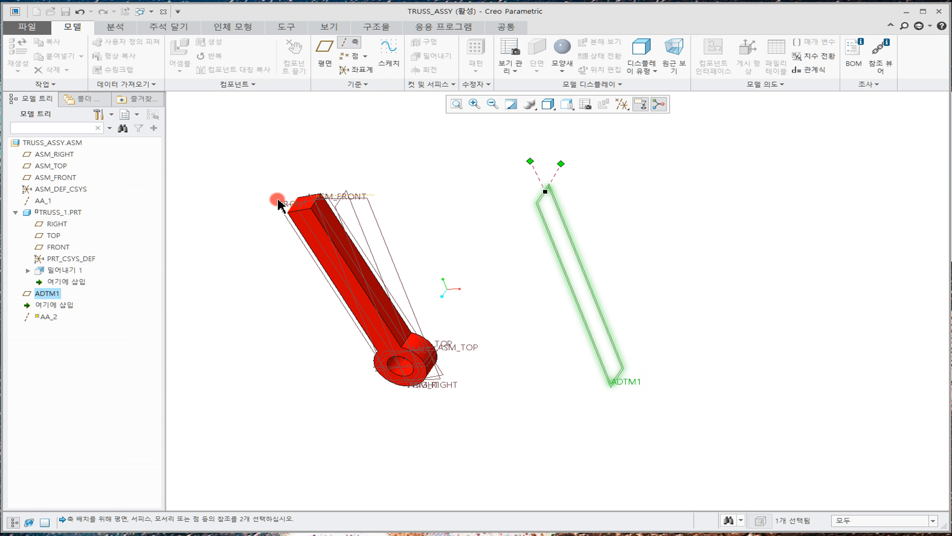
{"action": "left_click", "coordinate": [67, 180], "text": "ctrl"}
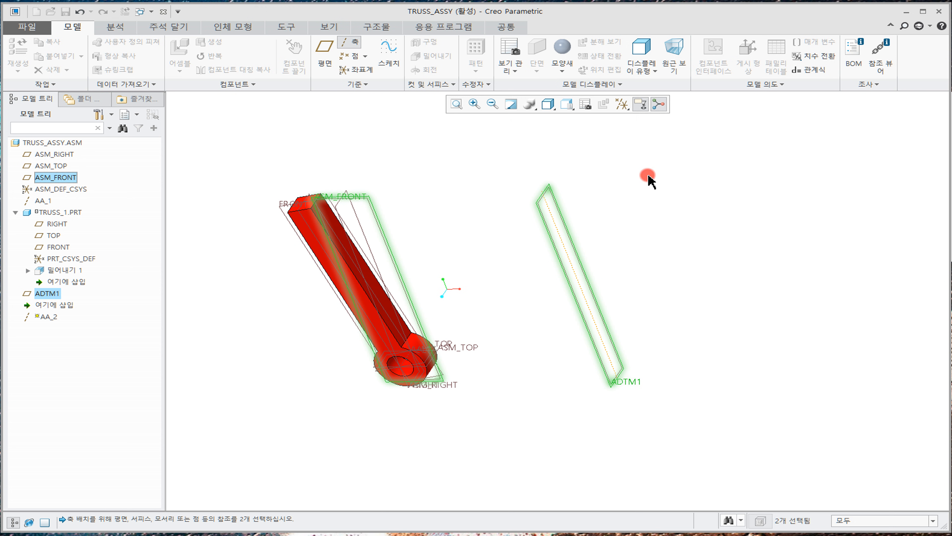
{"action": "left_click", "coordinate": [616, 176]}
{"action": "left_click", "coordinate": [414, 295]}
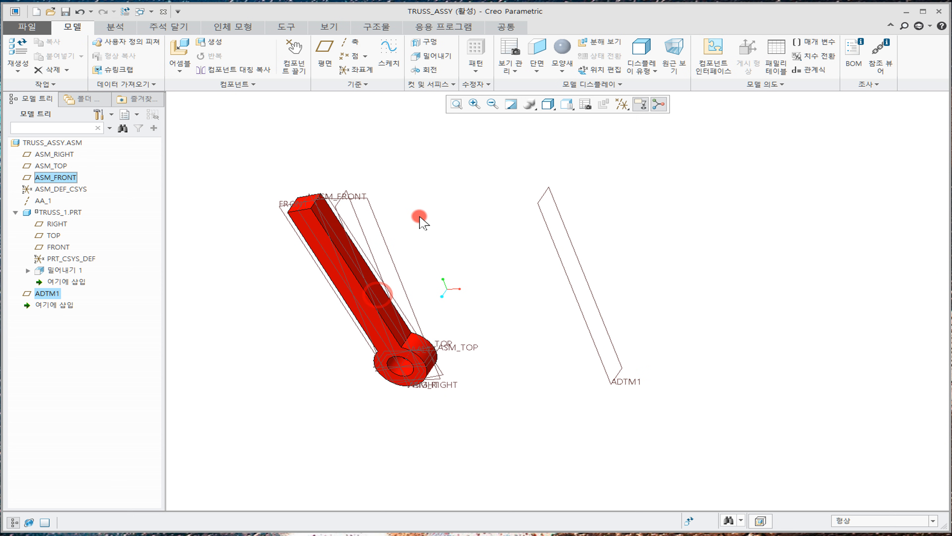
Create a datum axis at the intersection of plane ADTM1 and ASM_TOP
{"action": "left_click", "coordinate": [345, 44]}
{"action": "left_click", "coordinate": [558, 212]}
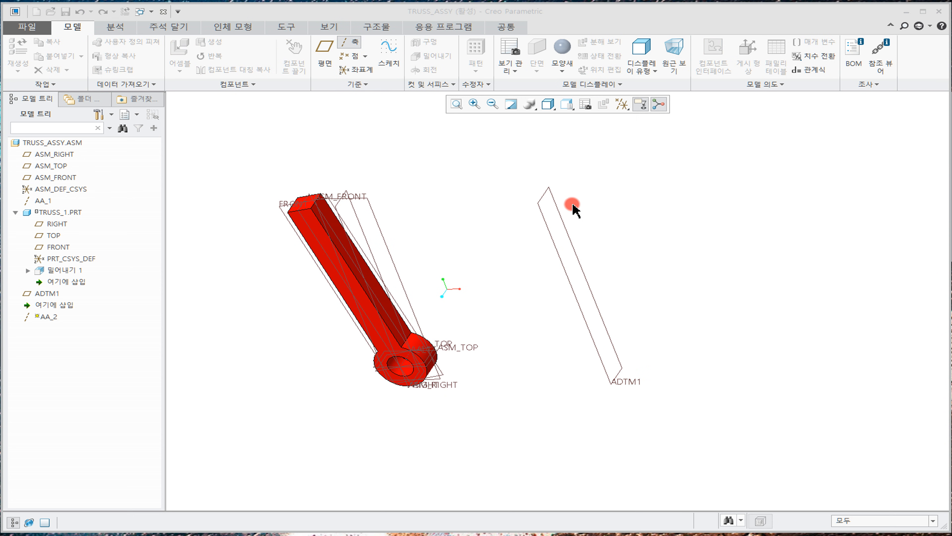
{"action": "left_click", "coordinate": [557, 211]}
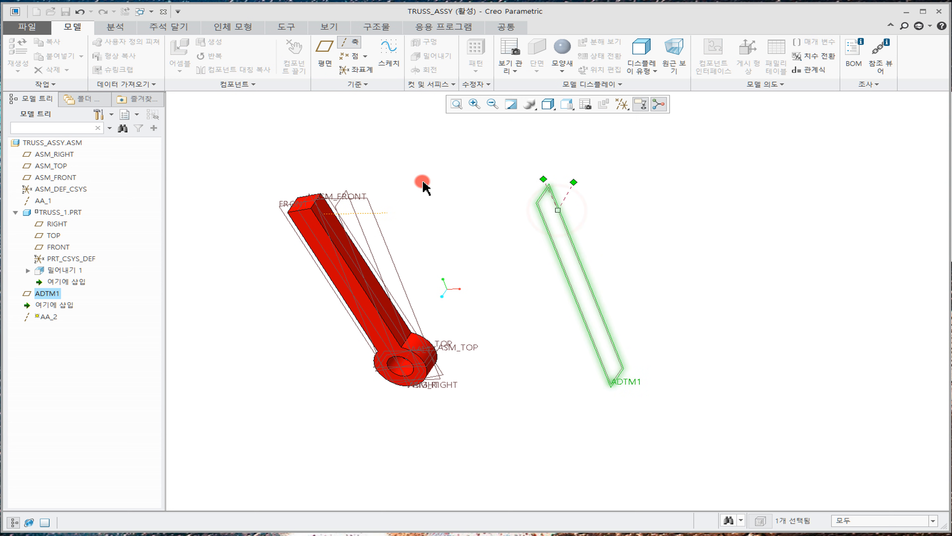
{"action": "left_click", "coordinate": [58, 166], "text": "ctrl"}
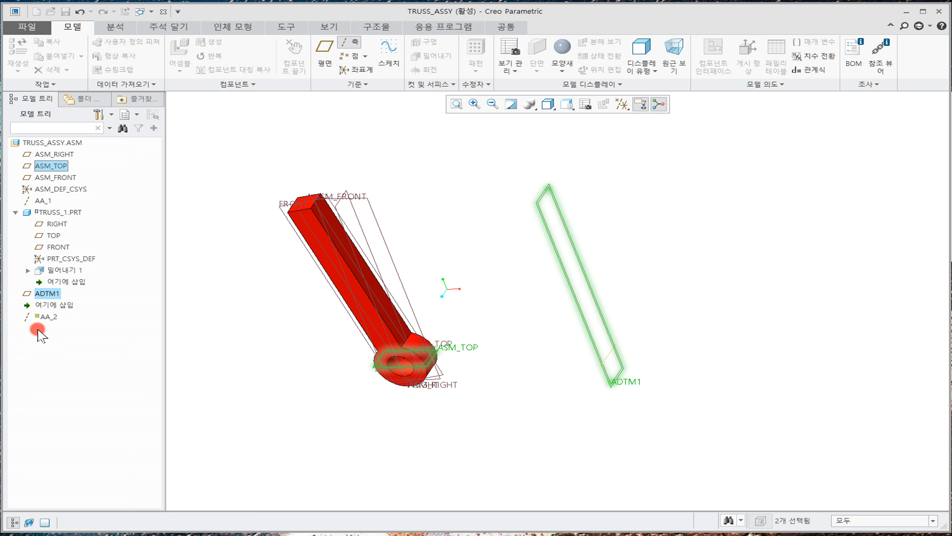
{"action": "middle_click", "coordinate": [728, 308]}
{"action": "left_click", "coordinate": [728, 308]}
{"action": "mouse_move", "coordinate": [660, 320]}
{"action": "middle_mouse_down"}
{"action": "mouse_move", "coordinate": [664, 307]}
{"action": "mouse_move", "coordinate": [662, 322]}
{"action": "middle_mouse_up"}
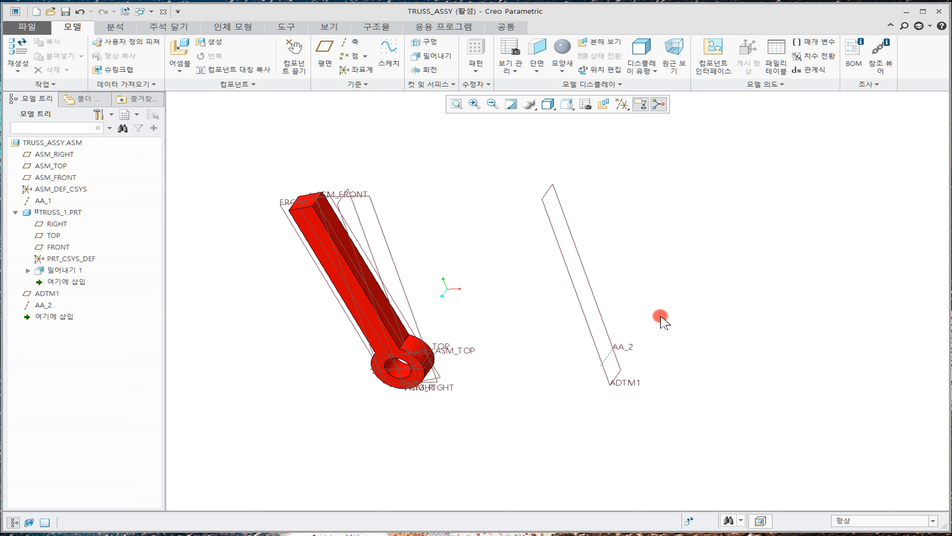
Check the truss exercise slide in PowerPoint, return to Creo, and insert a second truss_1.prt into the assembly
{"action": "scroll", "coordinate": [660, 320], "scroll_direction": "up", "scroll_amount": 2}
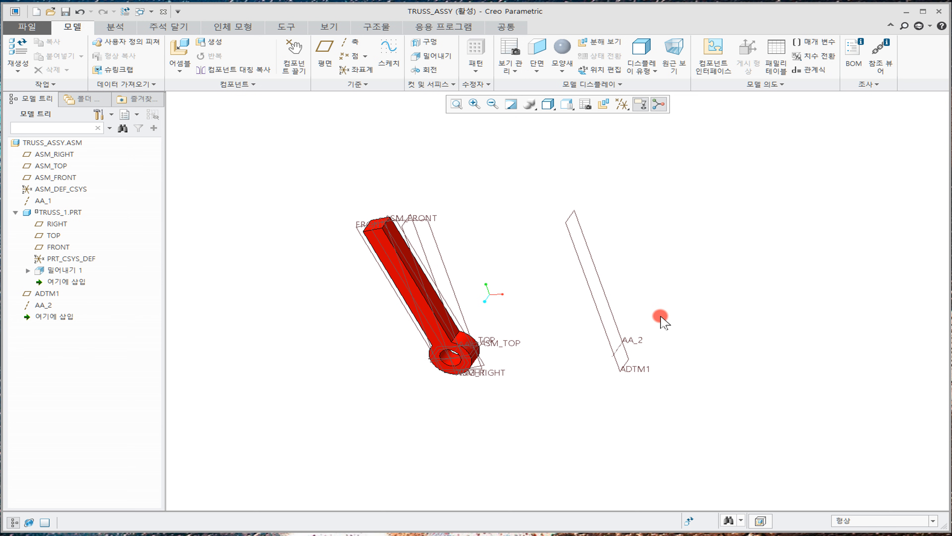
{"action": "scroll", "coordinate": [661, 320], "scroll_direction": "down", "scroll_amount": 1}
{"action": "middle_click_drag", "start_coordinate": [660, 320], "coordinate": [638, 314], "text": "shift"}
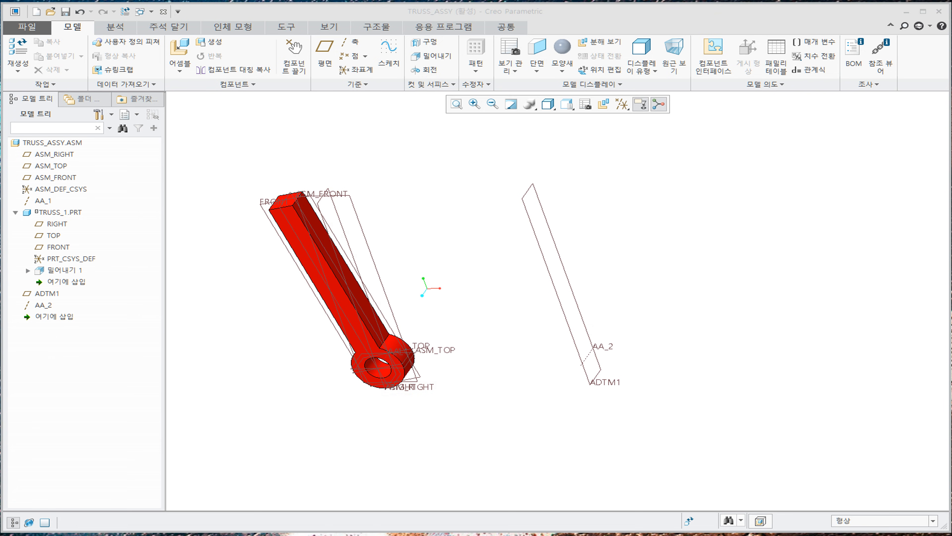
{"action": "left_click", "coordinate": [251, 517]}
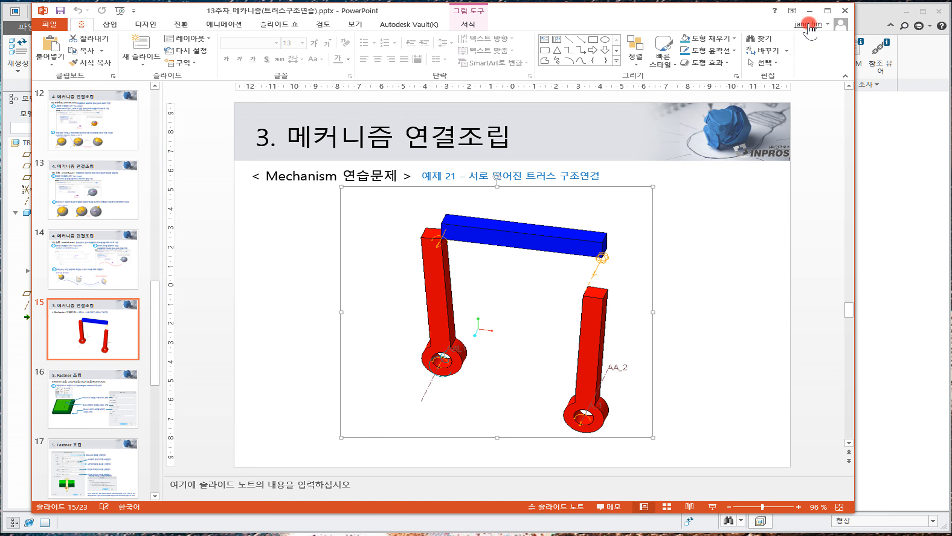
{"action": "left_click", "coordinate": [810, 11]}
{"action": "left_click", "coordinate": [176, 42]}
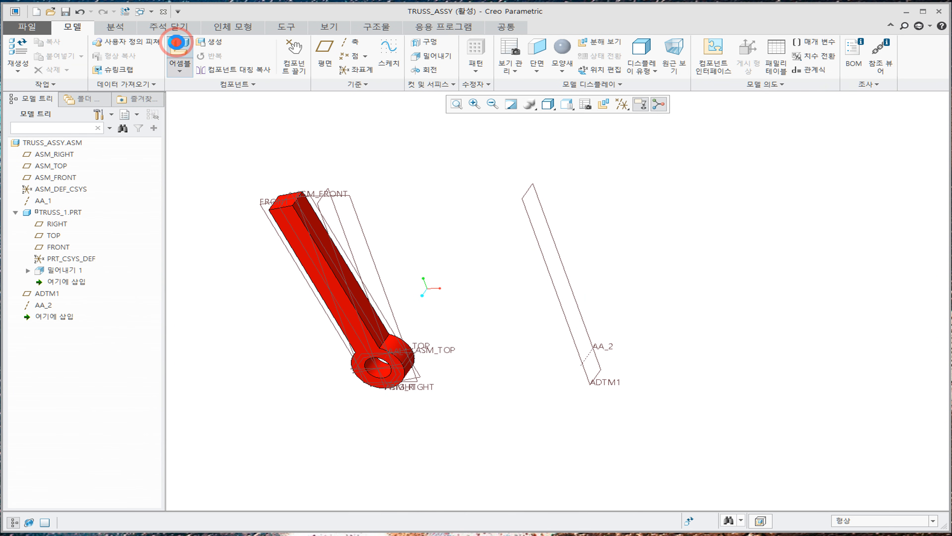
{"action": "left_click", "coordinate": [339, 256]}
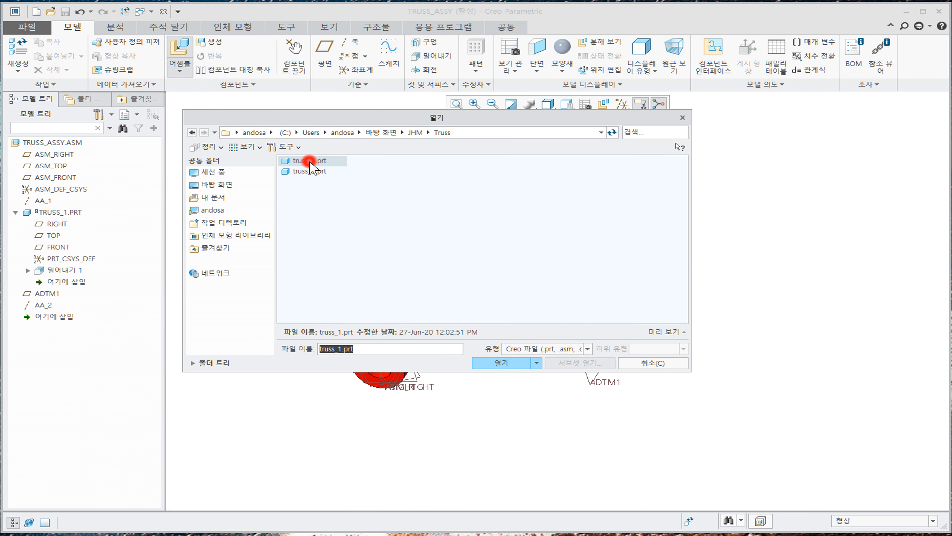
{"action": "left_click", "coordinate": [502, 362]}
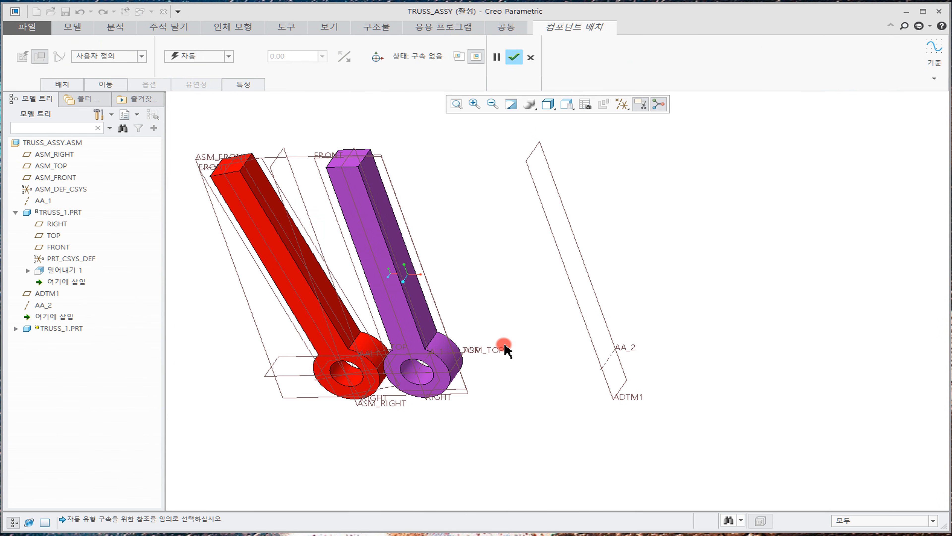
Move the second TRUSS_1 away from the first, past datum plane ADTM1, with the 3D dragger and hide the dragger
{"action": "left_click", "coordinate": [377, 57]}
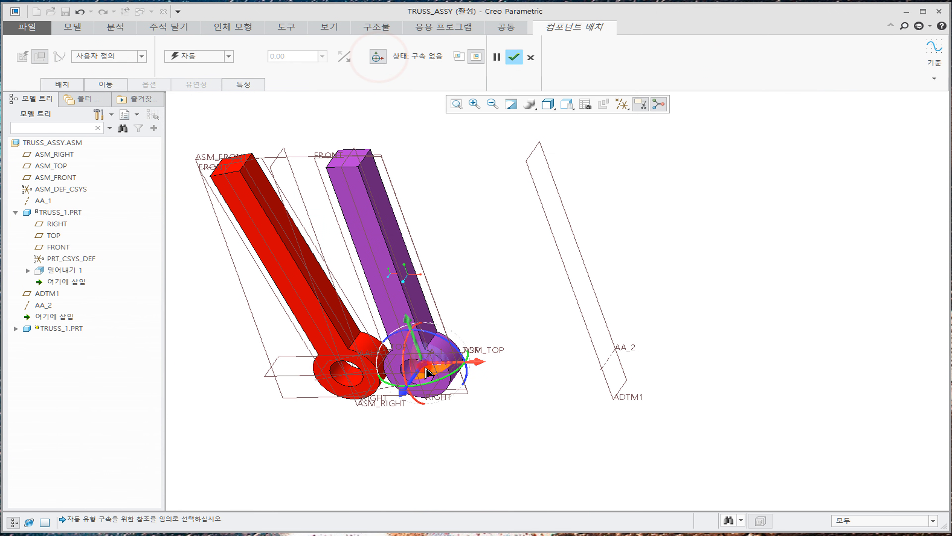
{"action": "left_click_drag", "start_coordinate": [425, 364], "coordinate": [692, 309]}
{"action": "middle_click_drag", "start_coordinate": [570, 264], "coordinate": [491, 317], "text": "shift"}
{"action": "left_click", "coordinate": [378, 57]}
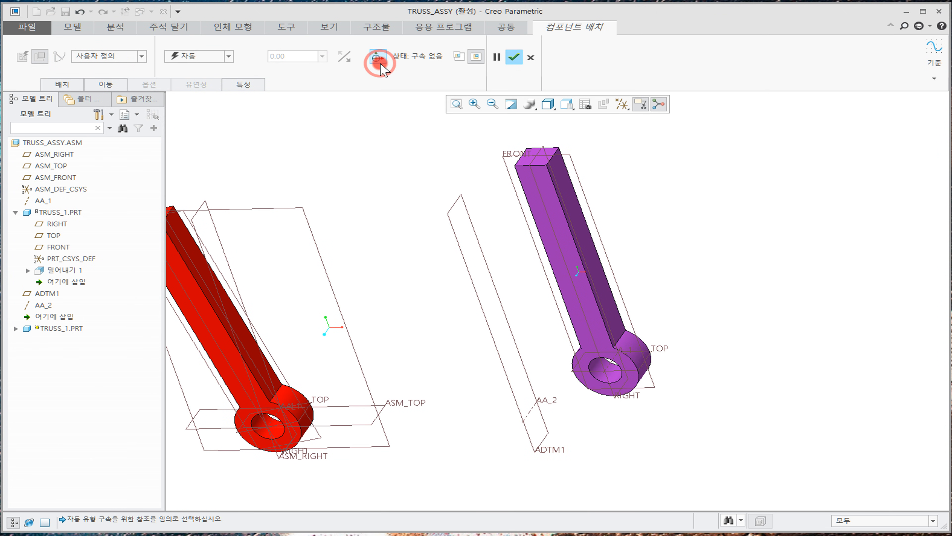
Turn off all datum displays except the axes
{"action": "left_click", "coordinate": [622, 103]}
{"action": "left_click", "coordinate": [623, 117]}
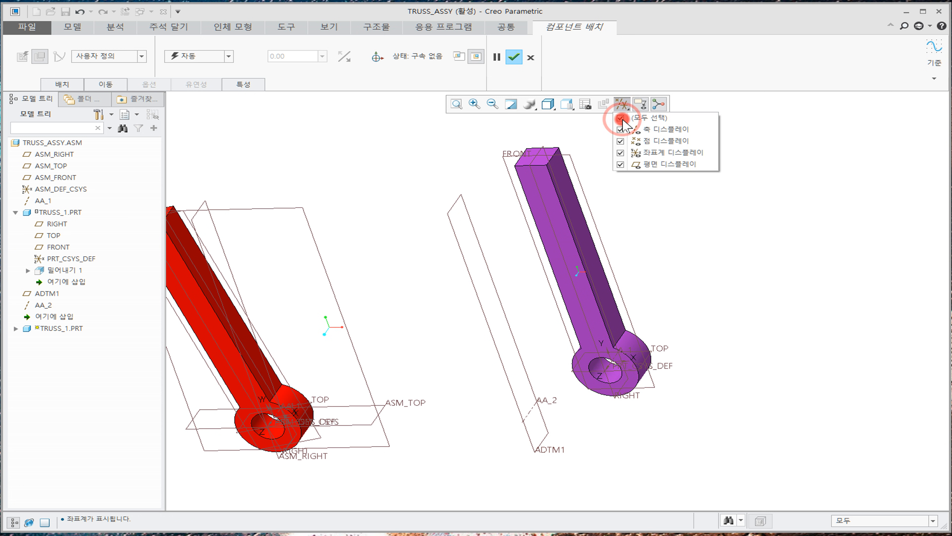
{"action": "left_click", "coordinate": [622, 118]}
{"action": "left_click", "coordinate": [621, 130]}
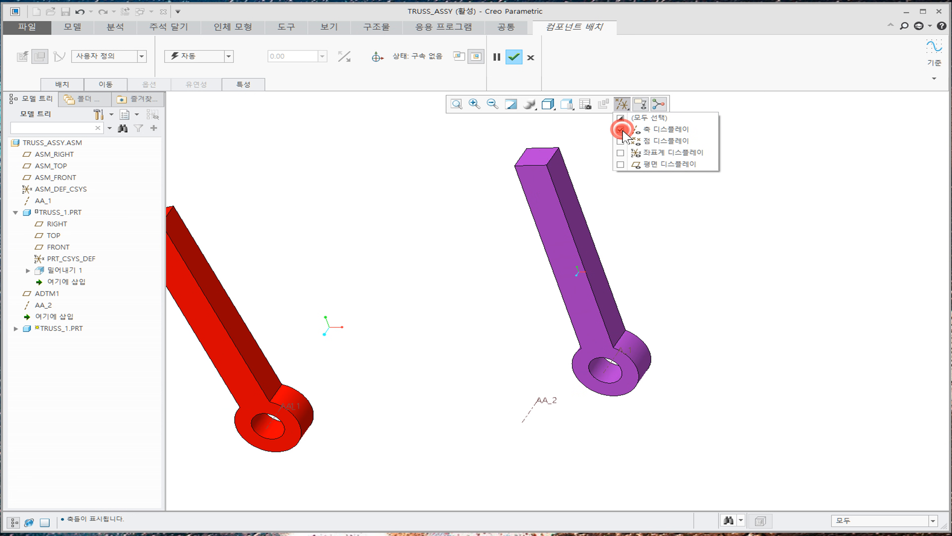
{"action": "left_click", "coordinate": [404, 280]}
Set the connection type to Pin (핀) and align the second TRUSS_1's hole axis with assembly axis AA_2
{"action": "left_click", "coordinate": [142, 57]}
{"action": "left_click", "coordinate": [109, 86]}
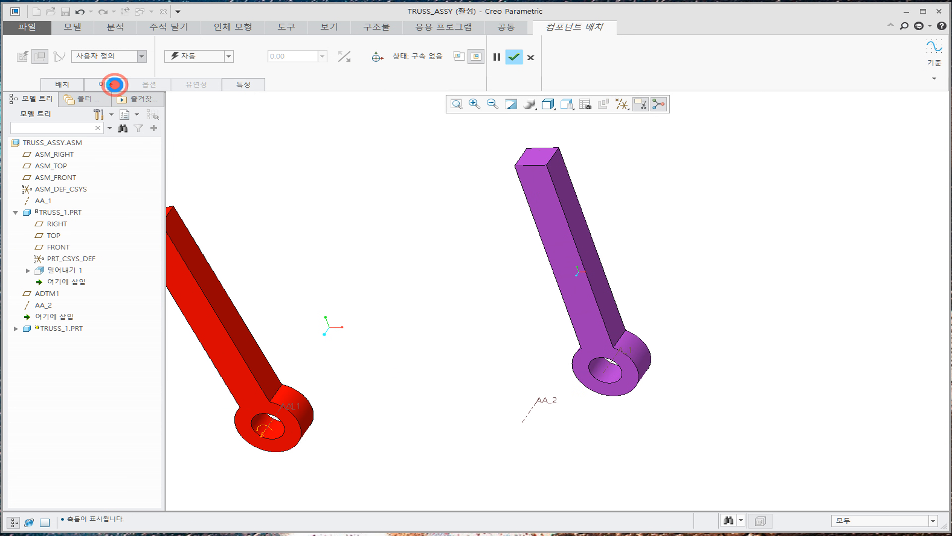
{"action": "left_click", "coordinate": [607, 371]}
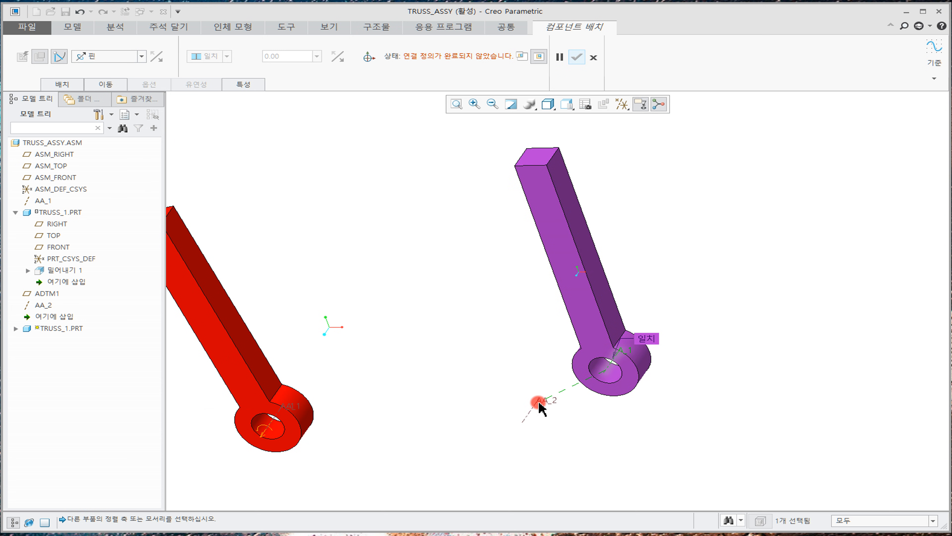
{"action": "left_click", "coordinate": [531, 412]}
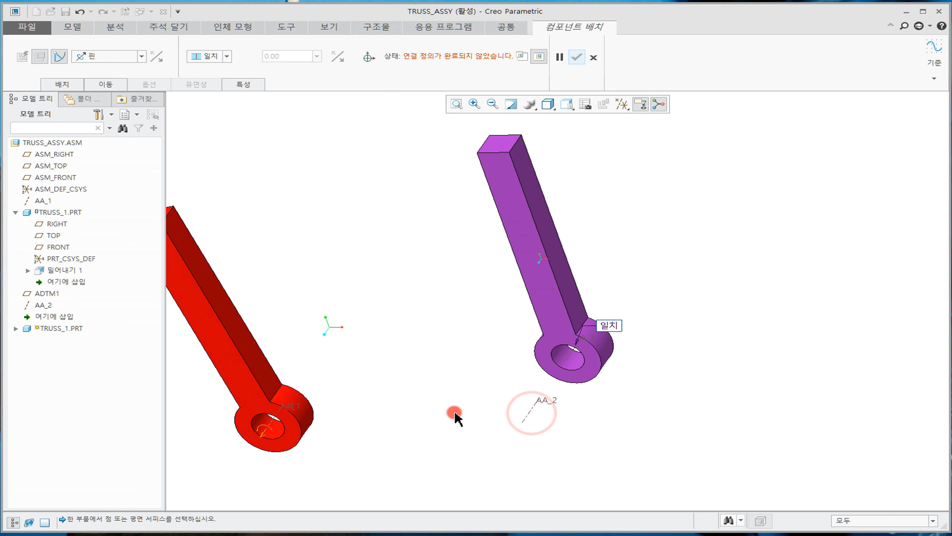
Show the datum planes and pair the second TRUSS_1's FRONT plane with ASM_FRONT as the pin's translation reference
{"action": "left_click", "coordinate": [66, 85]}
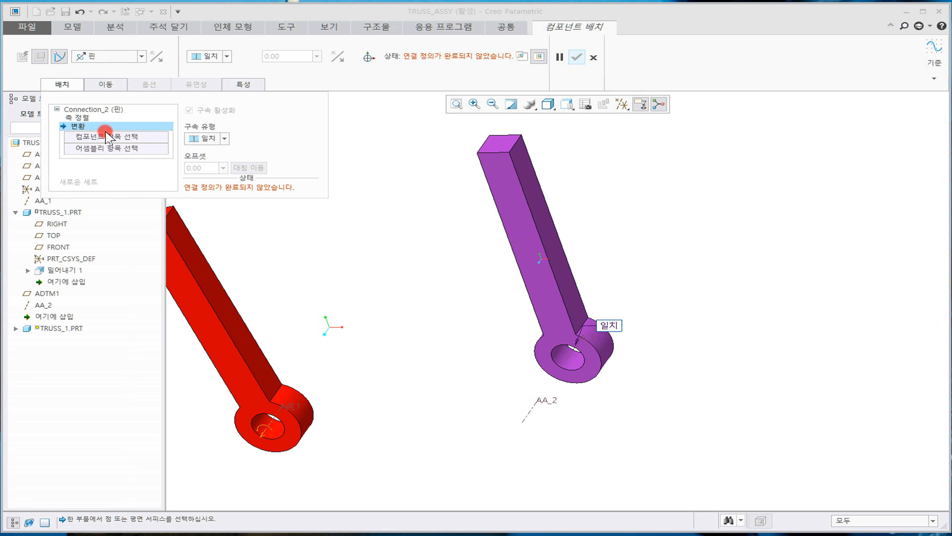
{"action": "middle_click_drag", "start_coordinate": [465, 303], "coordinate": [574, 260]}
{"action": "left_click", "coordinate": [623, 104]}
{"action": "left_click", "coordinate": [621, 164]}
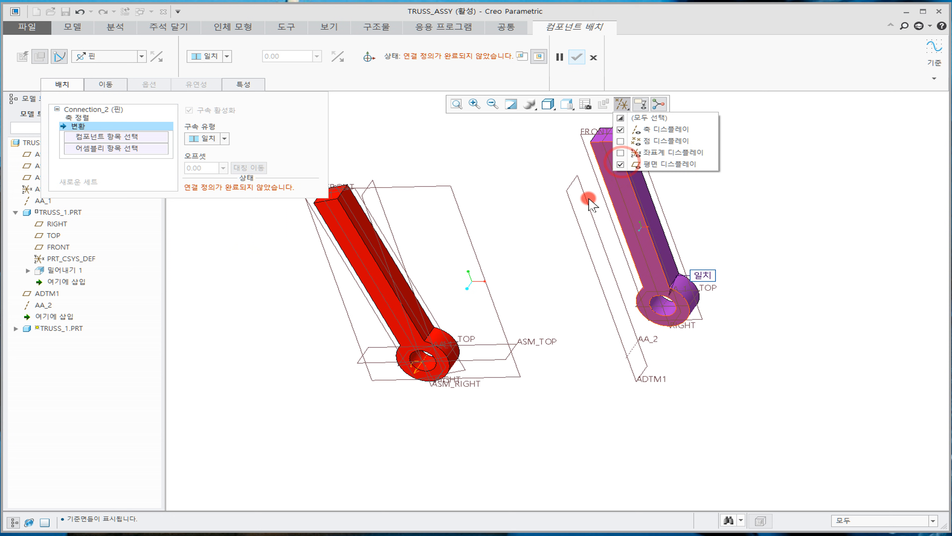
{"action": "left_click", "coordinate": [517, 304]}
{"action": "middle_click_drag", "start_coordinate": [514, 287], "coordinate": [496, 306], "text": "shift"}
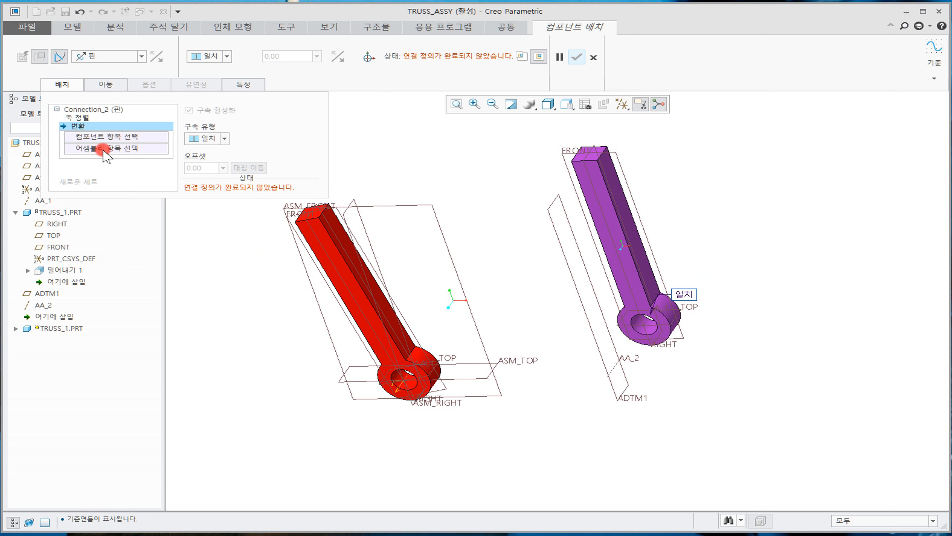
{"action": "left_click", "coordinate": [617, 154]}
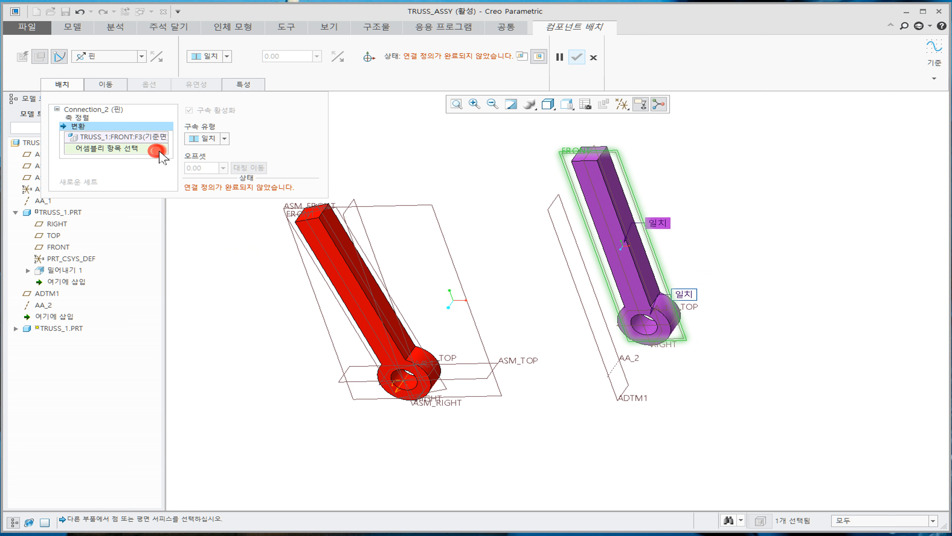
{"action": "left_click", "coordinate": [424, 207]}
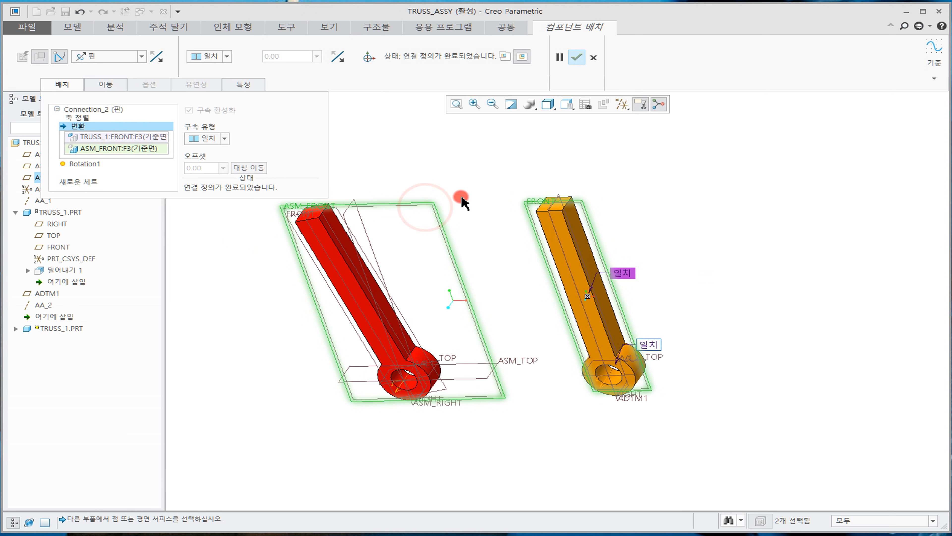
Change the translation constraint between FRONT and ASM_FRONT to Distance (거리) with an offset of 20
{"action": "left_click", "coordinate": [225, 138]}
{"action": "left_click", "coordinate": [215, 148]}
{"action": "left_click", "coordinate": [202, 167]}
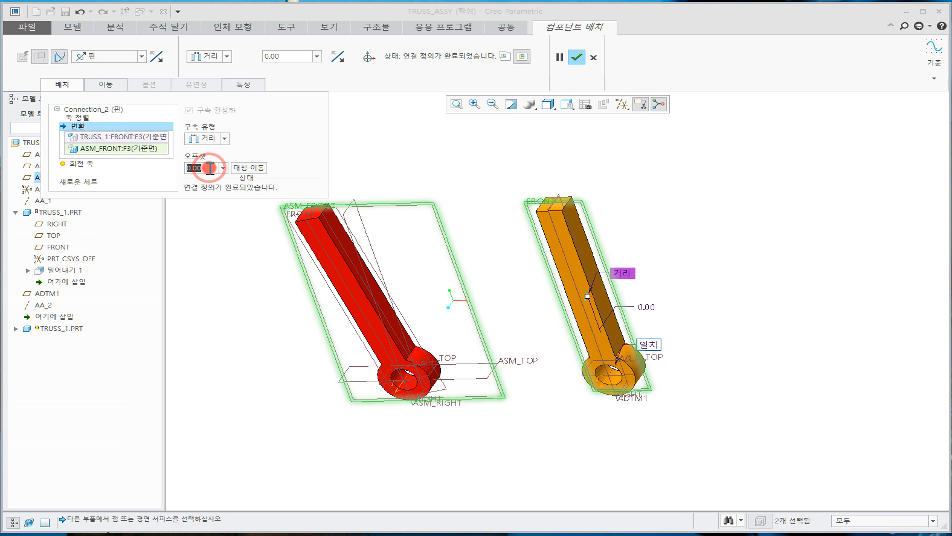
{"action": "type", "text": "20"}
{"action": "key", "text": "Return"}
{"action": "left_click", "coordinate": [210, 167]}
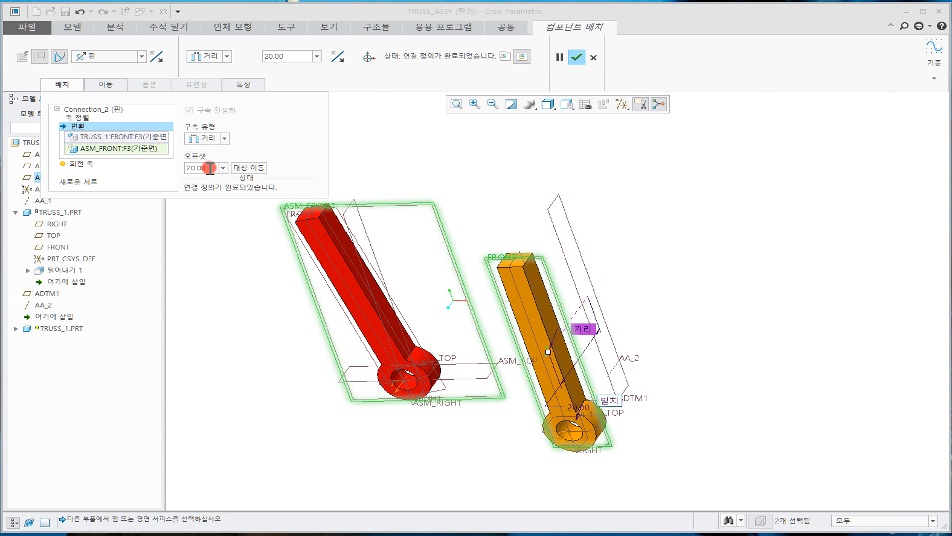
{"action": "middle_click_drag", "start_coordinate": [611, 256], "coordinate": [611, 208]}
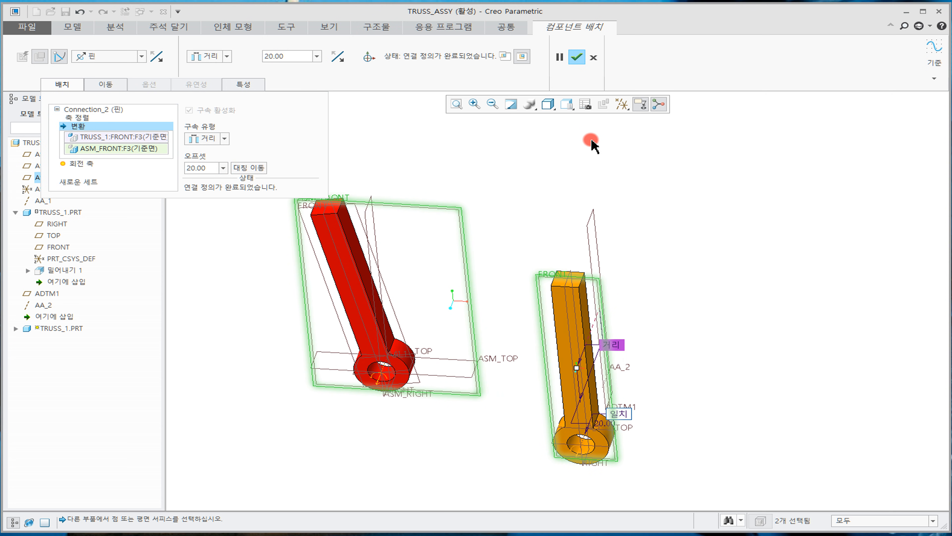
Accept the second TRUSS_1's pin placement and turn off all datum displays
{"action": "left_click", "coordinate": [579, 58]}
{"action": "left_click", "coordinate": [676, 251]}
{"action": "left_click", "coordinate": [621, 104]}
{"action": "left_click", "coordinate": [621, 117]}
{"action": "left_click", "coordinate": [547, 159]}
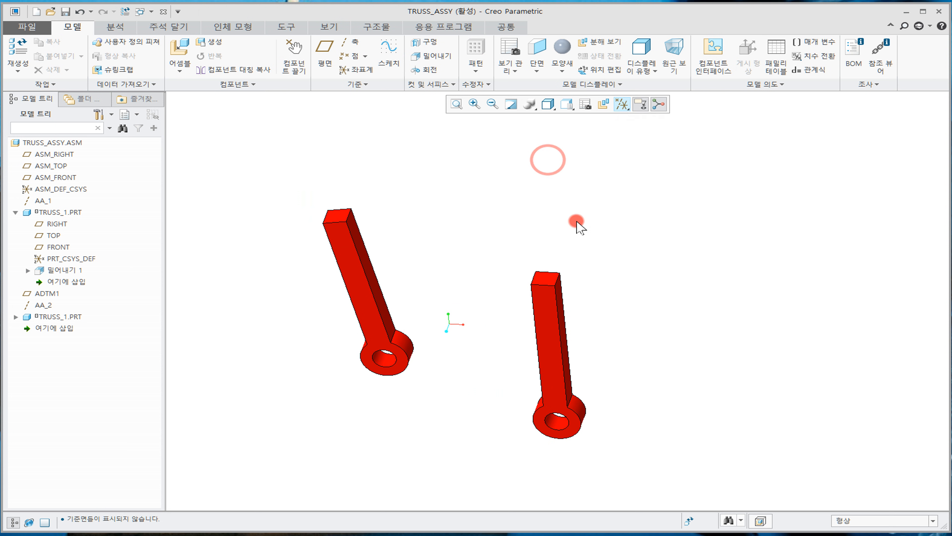
{"action": "middle_click_drag", "start_coordinate": [599, 212], "coordinate": [598, 200], "text": "shift"}
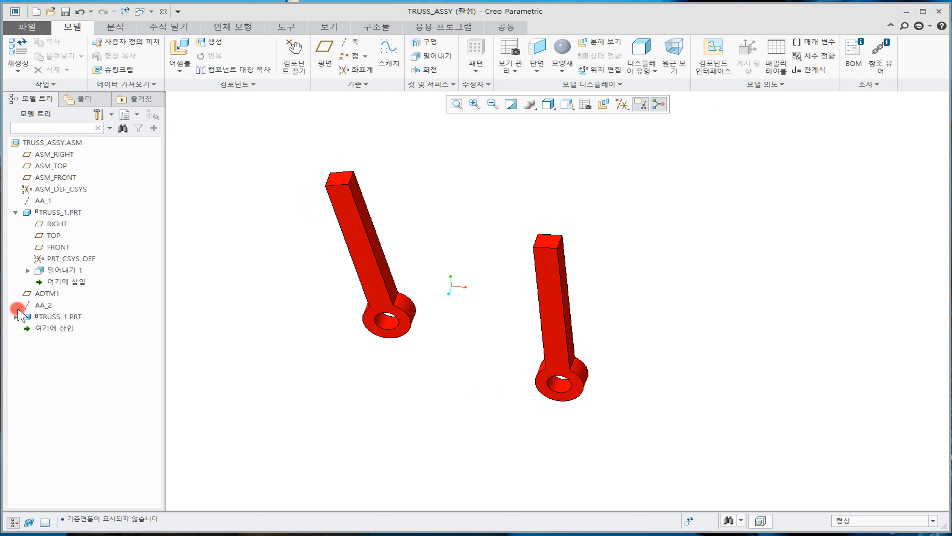
Use Drag Components to swing the first TRUSS_1 outward about its pin and tilt the second TRUSS_1 slightly the opposite way
{"action": "left_click", "coordinate": [60, 317]}
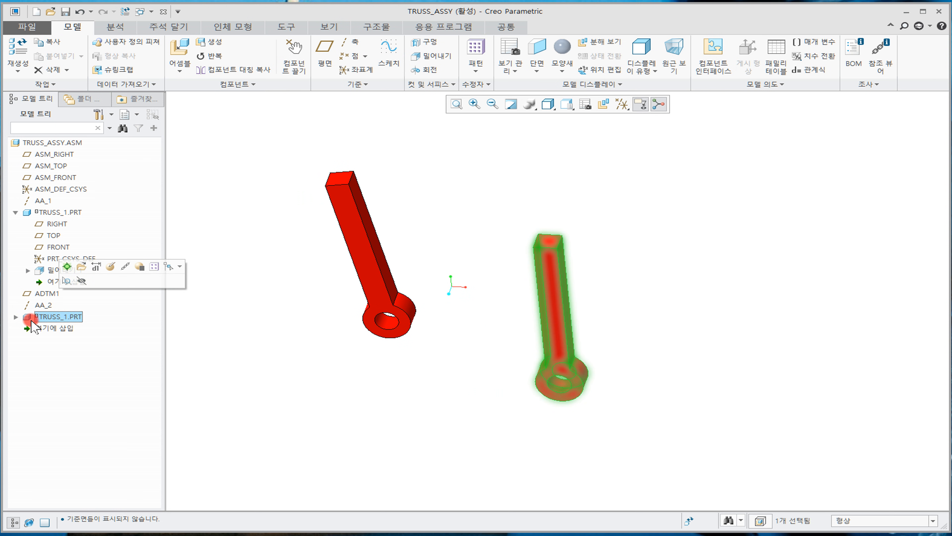
{"action": "left_click", "coordinate": [191, 192]}
{"action": "left_click", "coordinate": [295, 52]}
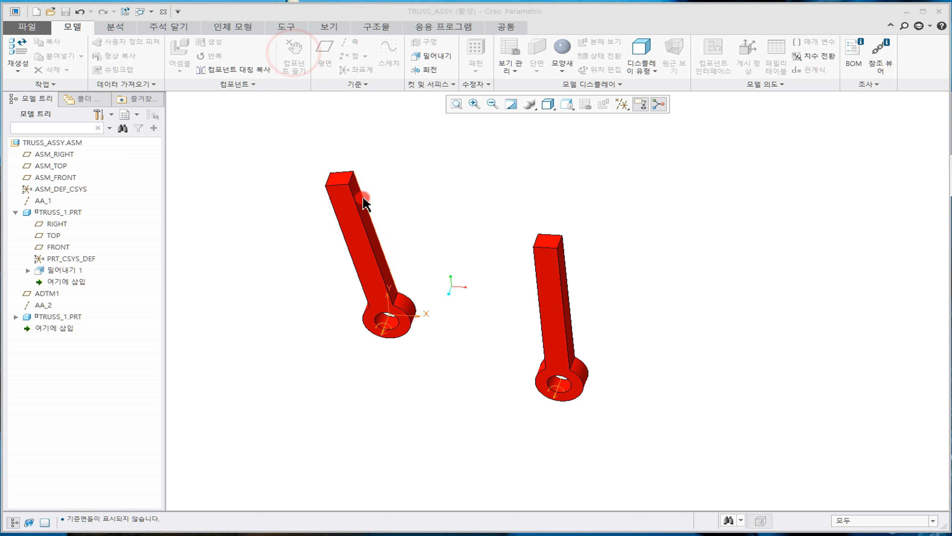
{"action": "left_click", "coordinate": [354, 205]}
{"action": "left_click", "coordinate": [325, 210]}
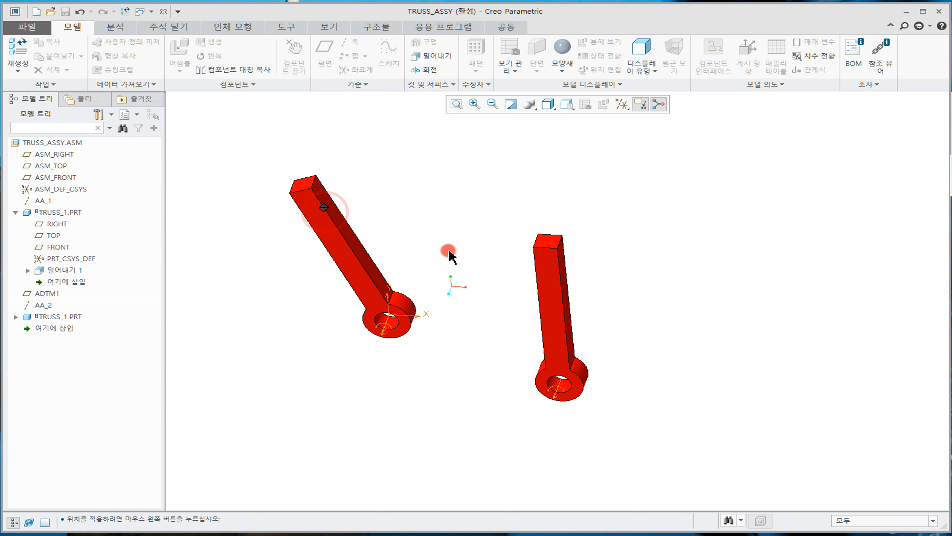
{"action": "left_click", "coordinate": [551, 258]}
{"action": "left_click", "coordinate": [566, 283]}
{"action": "left_click", "coordinate": [652, 223]}
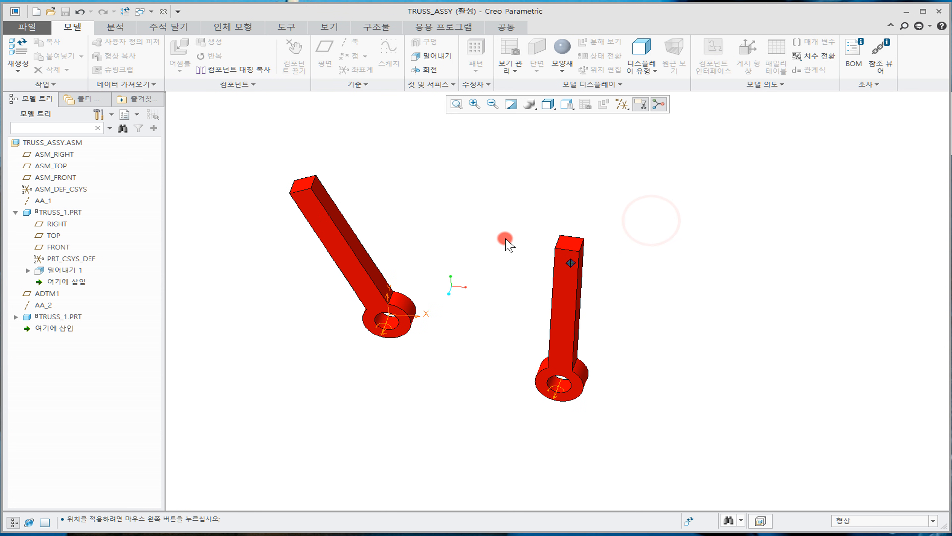
Examine the separated-truss example (예제 21) on the PowerPoint slide, return to Creo Parametric and end component dragging
{"action": "mouse_move", "coordinate": [485, 352]}
{"action": "middle_mouse_down"}
{"action": "mouse_move", "coordinate": [488, 317]}
{"action": "mouse_move", "coordinate": [480, 353]}
{"action": "middle_mouse_up"}
{"action": "scroll", "coordinate": [473, 354], "scroll_direction": "up", "scroll_amount": 2}
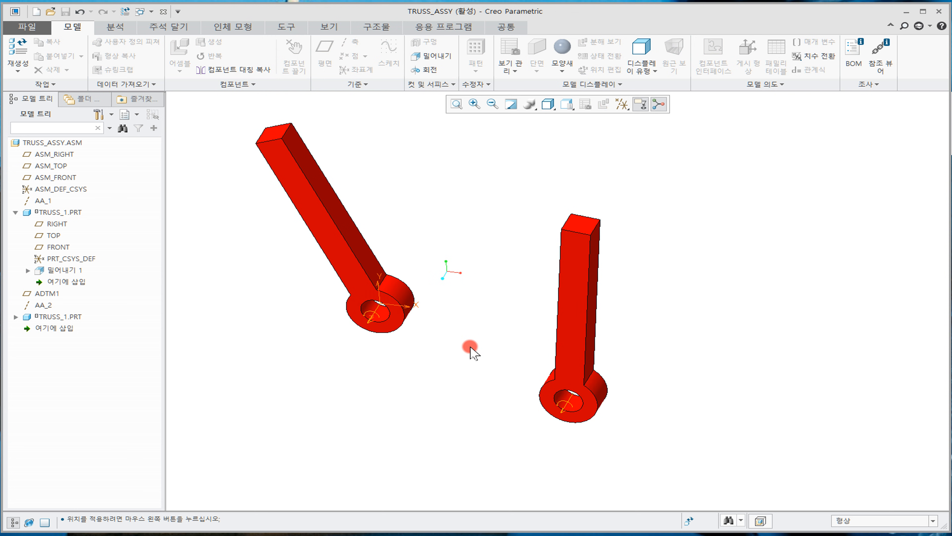
{"action": "left_click", "coordinate": [355, 327]}
{"action": "middle_click_drag", "start_coordinate": [452, 369], "coordinate": [478, 359]}
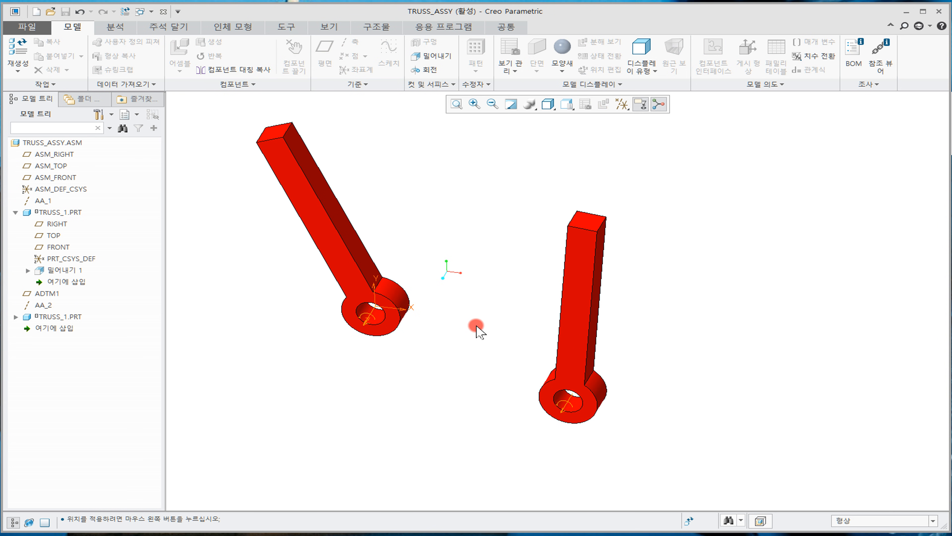
{"action": "middle_click_drag", "start_coordinate": [475, 220], "coordinate": [473, 246], "text": "shift"}
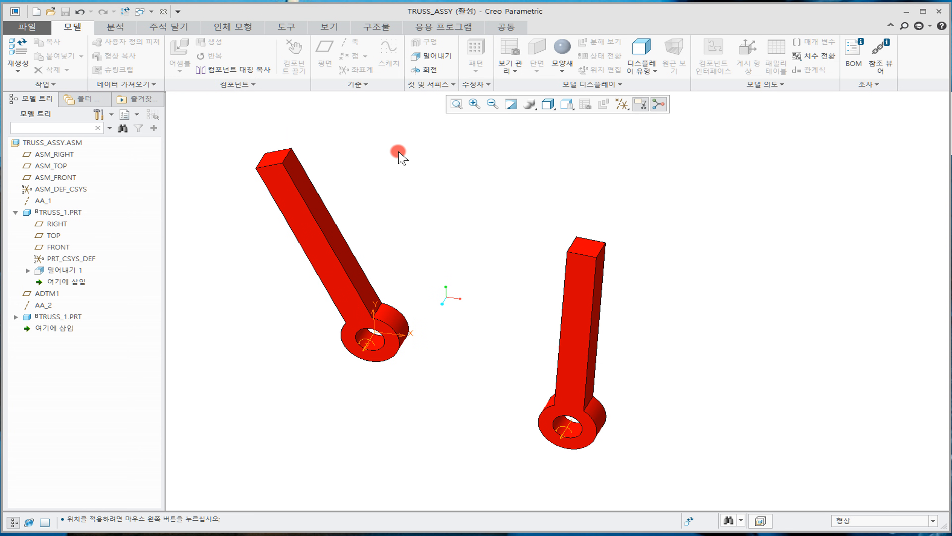
{"action": "left_click", "coordinate": [278, 535]}
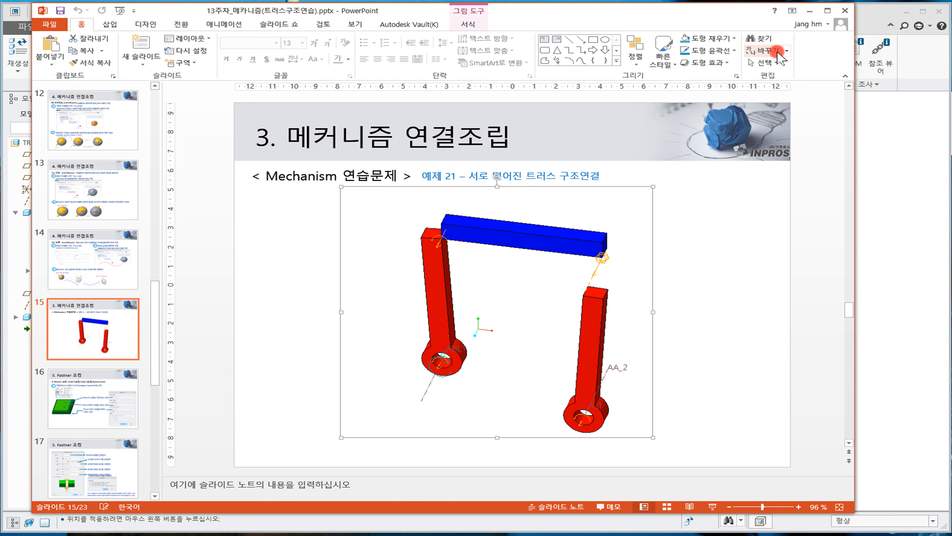
{"action": "left_click", "coordinate": [810, 10]}
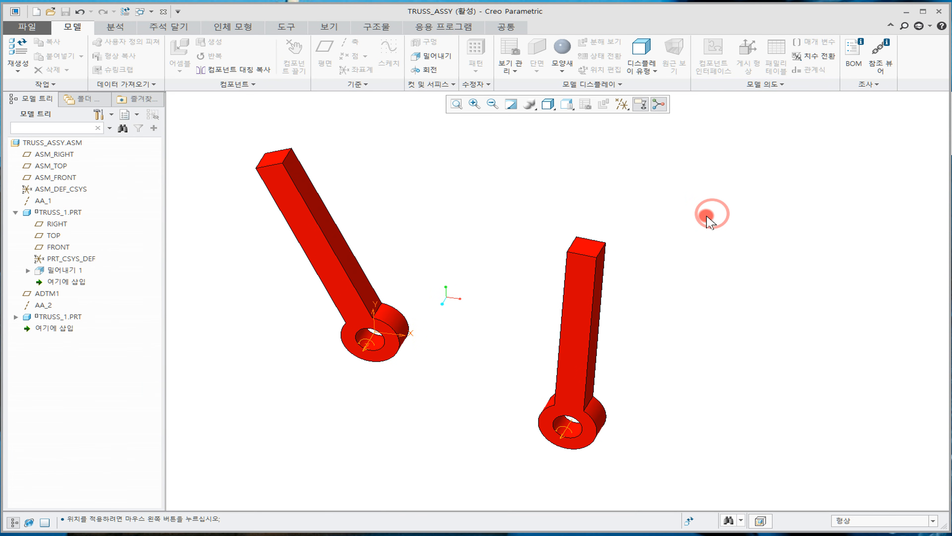
{"action": "middle_click_drag", "start_coordinate": [602, 192], "coordinate": [594, 203], "text": "shift"}
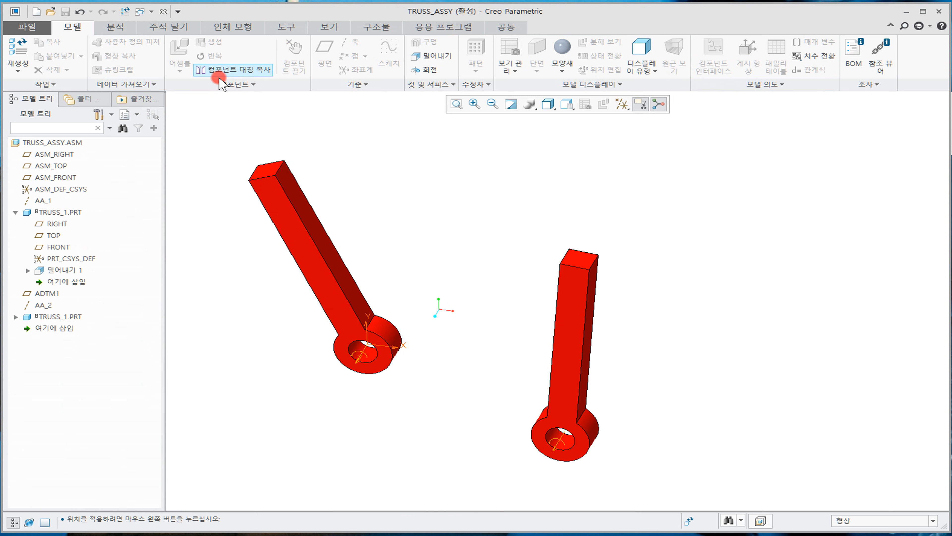
{"action": "left_click", "coordinate": [492, 184]}
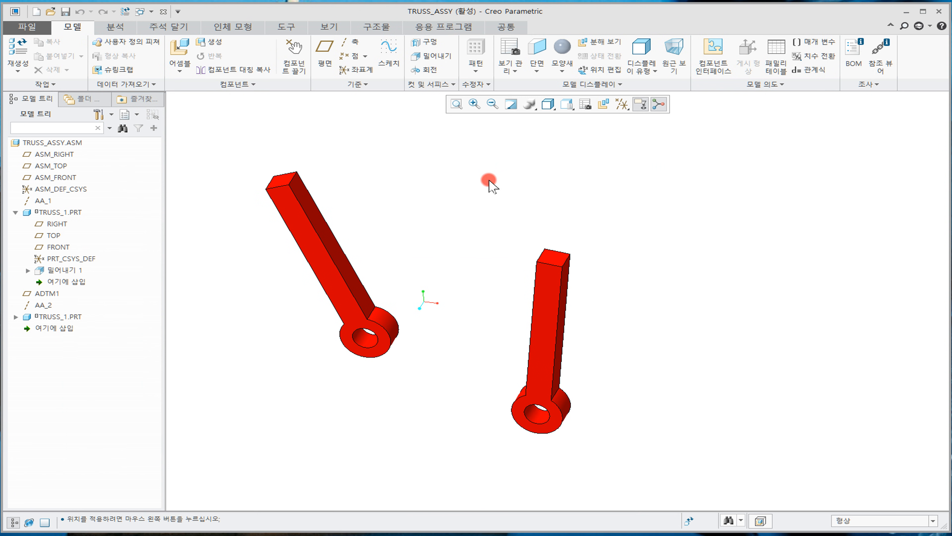
Insert truss_2.prt into the assembly, rotate it roughly horizontal and place it above the two TRUSS_1 members with the 3D dragger
{"action": "left_click", "coordinate": [180, 49]}
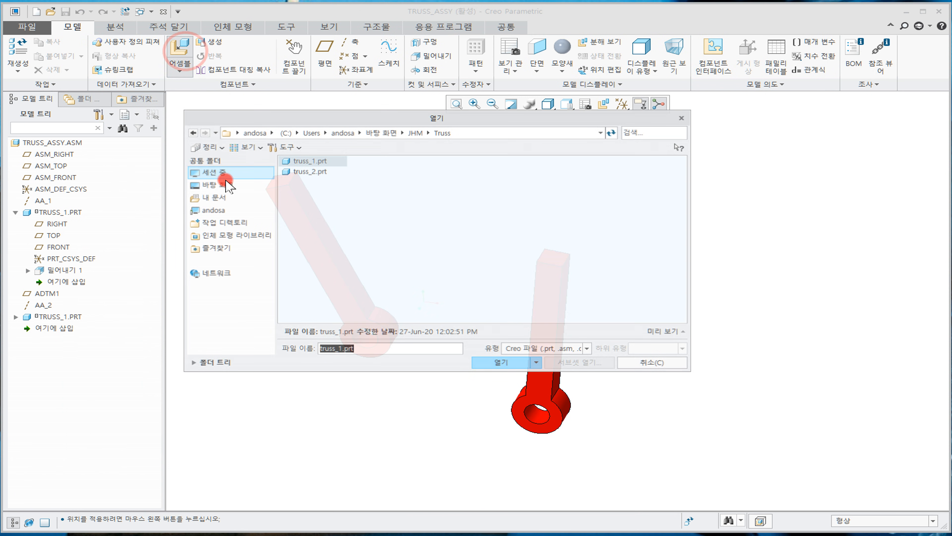
{"action": "left_click", "coordinate": [299, 171]}
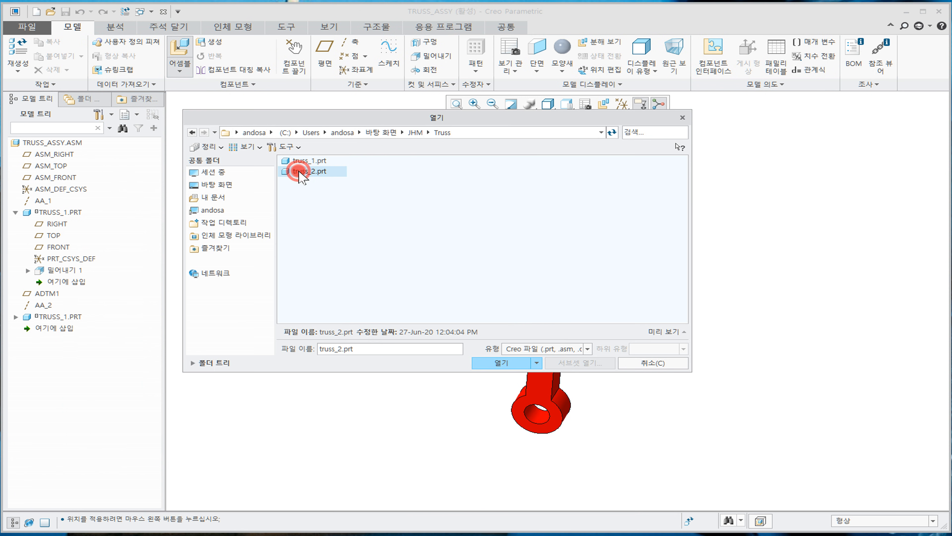
{"action": "left_click", "coordinate": [492, 363]}
{"action": "left_click", "coordinate": [377, 57]}
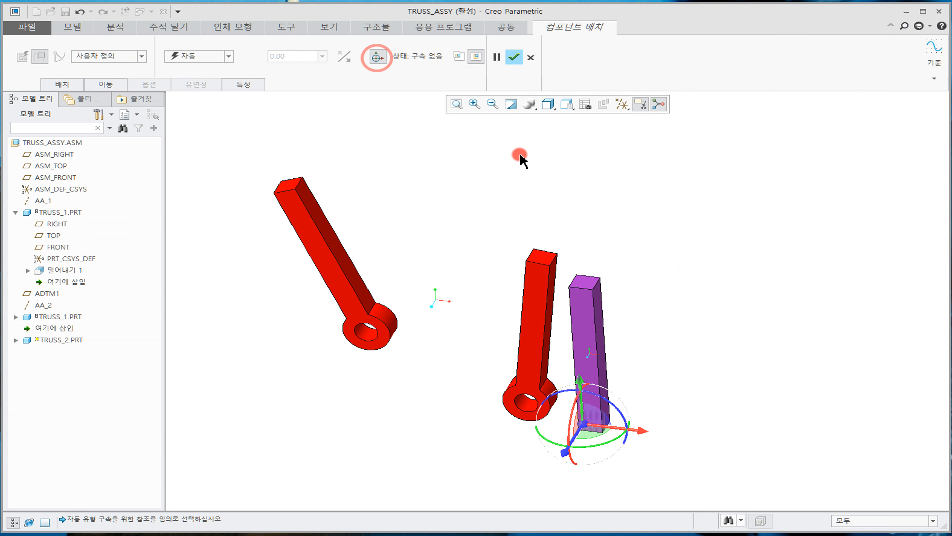
{"action": "left_click_drag", "start_coordinate": [587, 434], "coordinate": [548, 217]}
{"action": "scroll", "coordinate": [455, 246], "scroll_direction": "down", "scroll_amount": 1}
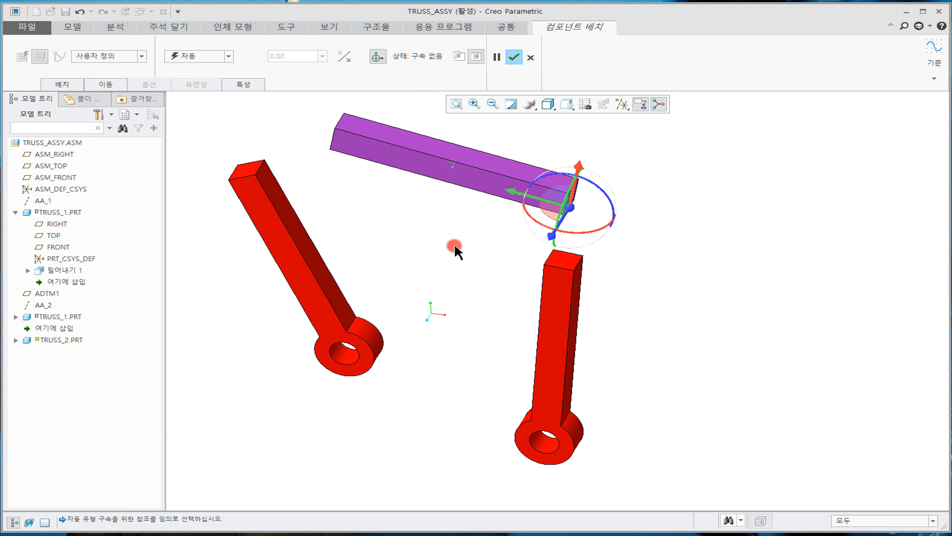
{"action": "scroll", "coordinate": [454, 246], "scroll_direction": "down", "scroll_amount": 1}
{"action": "middle_click_drag", "start_coordinate": [447, 259], "coordinate": [490, 315], "text": "shift"}
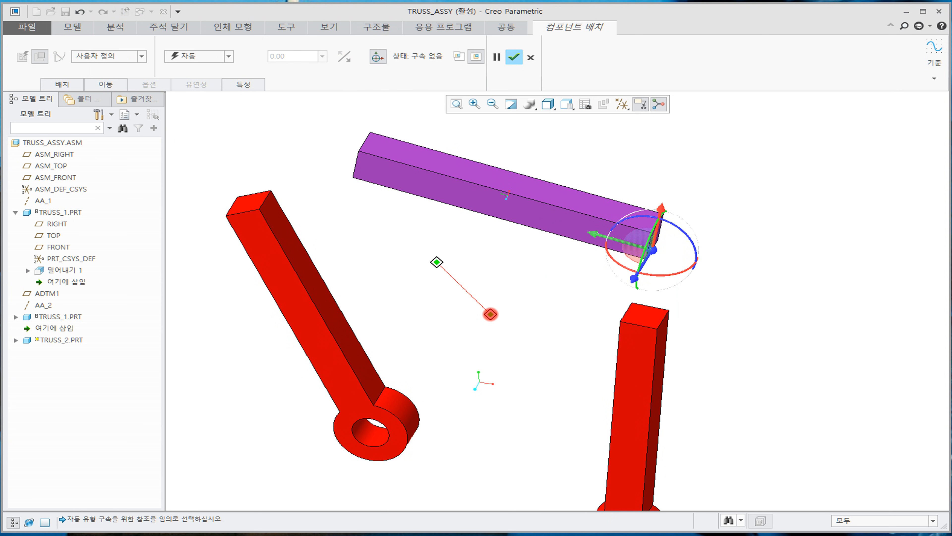
Hide the 3D dragger, show TRUSS_2's placement settings and set its connection type to Pin (핀)
{"action": "left_click", "coordinate": [390, 69]}
{"action": "left_click", "coordinate": [63, 84]}
{"action": "left_click", "coordinate": [82, 119]}
{"action": "left_click", "coordinate": [347, 230]}
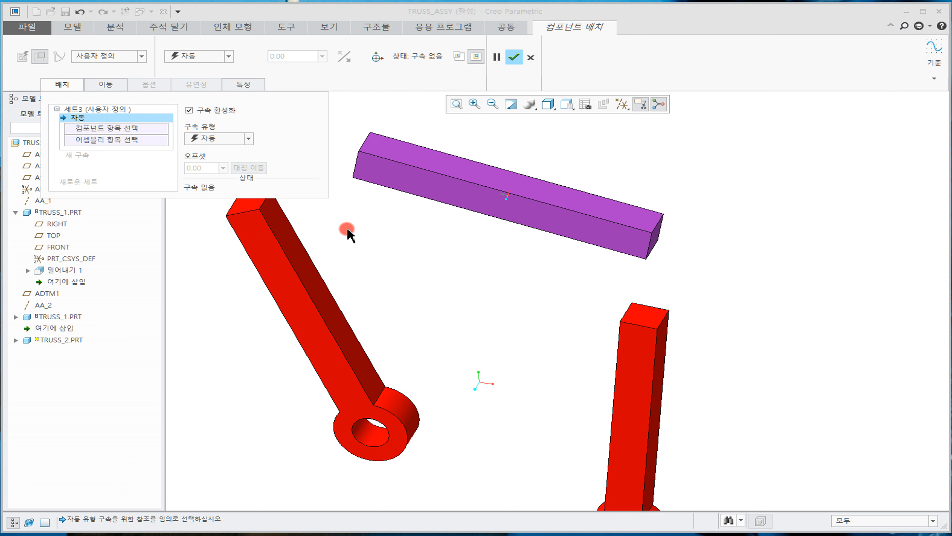
{"action": "left_click", "coordinate": [484, 257]}
{"action": "middle_click_drag", "start_coordinate": [426, 248], "coordinate": [546, 255], "text": "shift"}
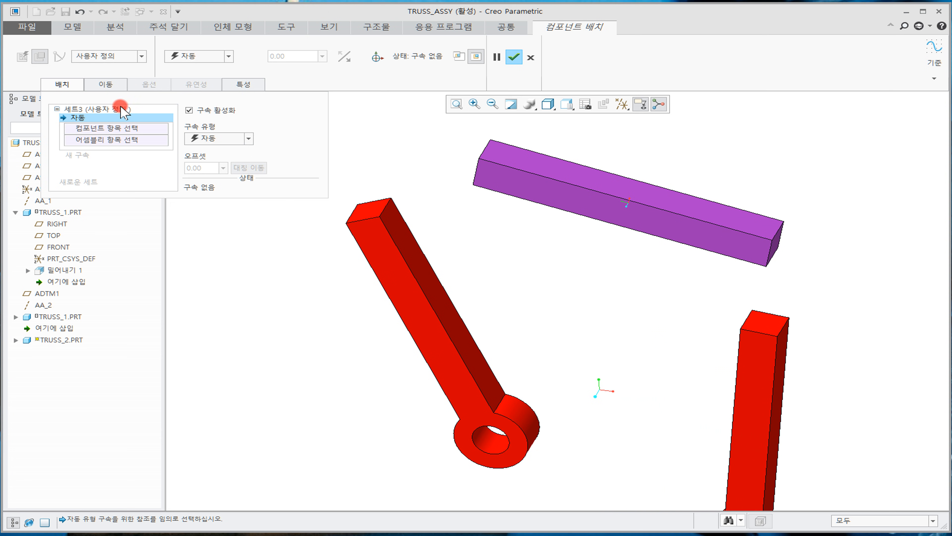
{"action": "left_click", "coordinate": [143, 57]}
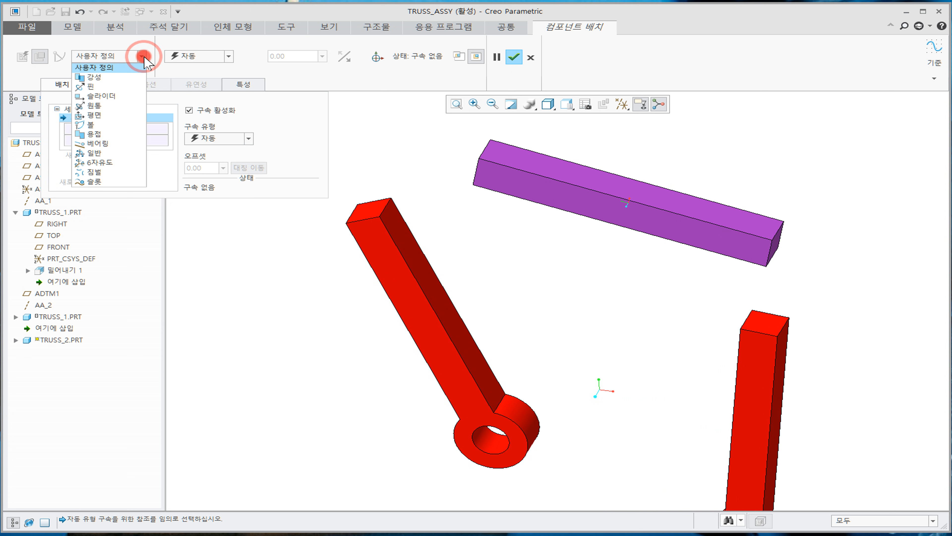
{"action": "left_click", "coordinate": [116, 90]}
Align the lower edge of TRUSS_2's end face with the inner top edge of the first TRUSS_1 as the pin axis
{"action": "left_click", "coordinate": [103, 128]}
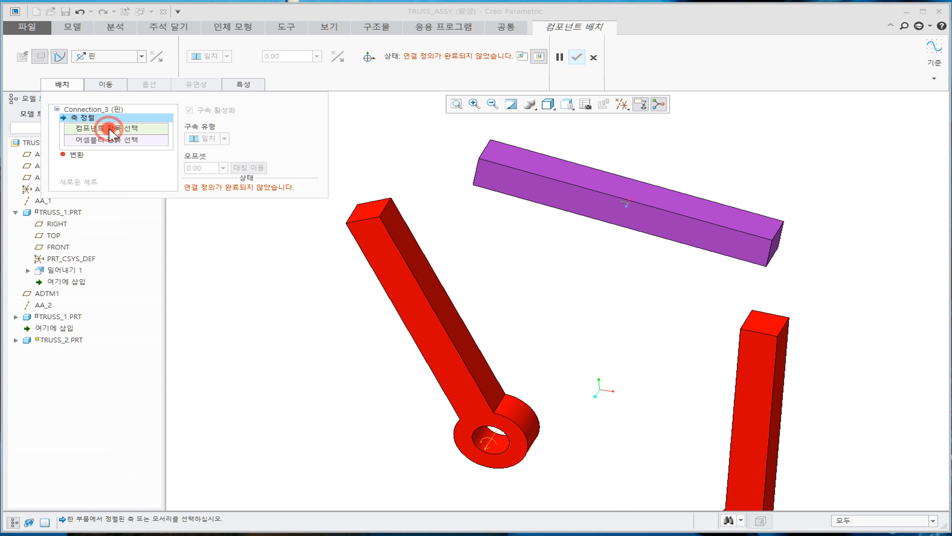
{"action": "mouse_move", "coordinate": [476, 241]}
{"action": "middle_mouse_down"}
{"action": "mouse_move", "coordinate": [480, 225]}
{"action": "mouse_move", "coordinate": [529, 244]}
{"action": "mouse_move", "coordinate": [496, 216]}
{"action": "middle_mouse_up"}
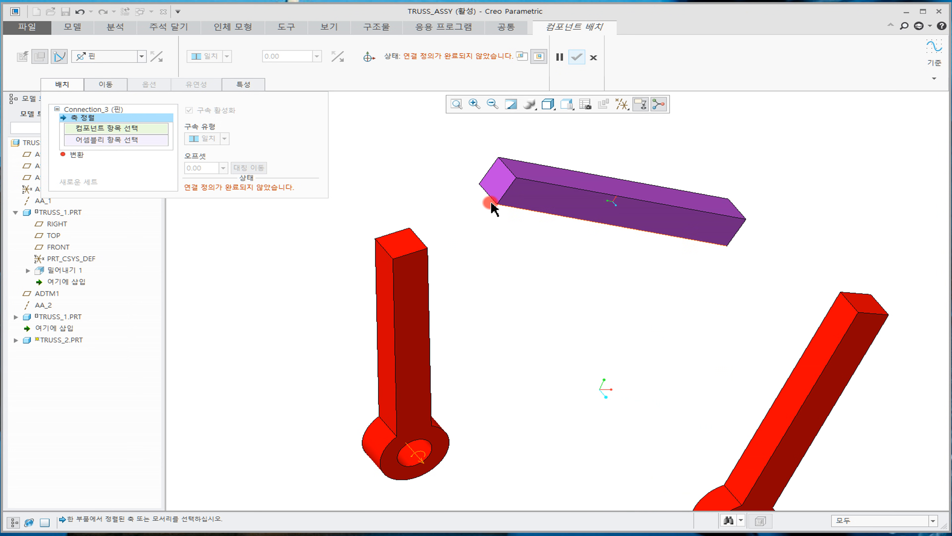
{"action": "left_click", "coordinate": [489, 199]}
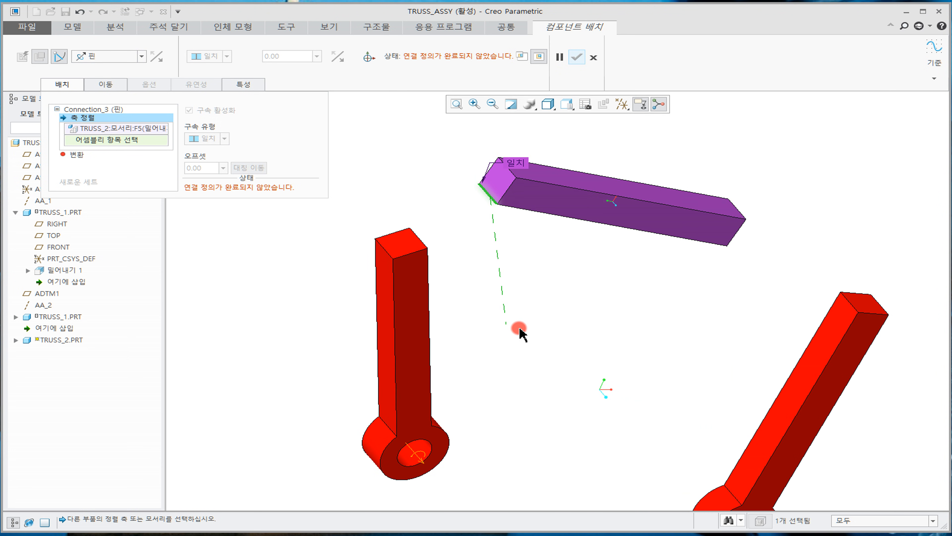
{"action": "middle_click_drag", "start_coordinate": [538, 334], "coordinate": [446, 202]}
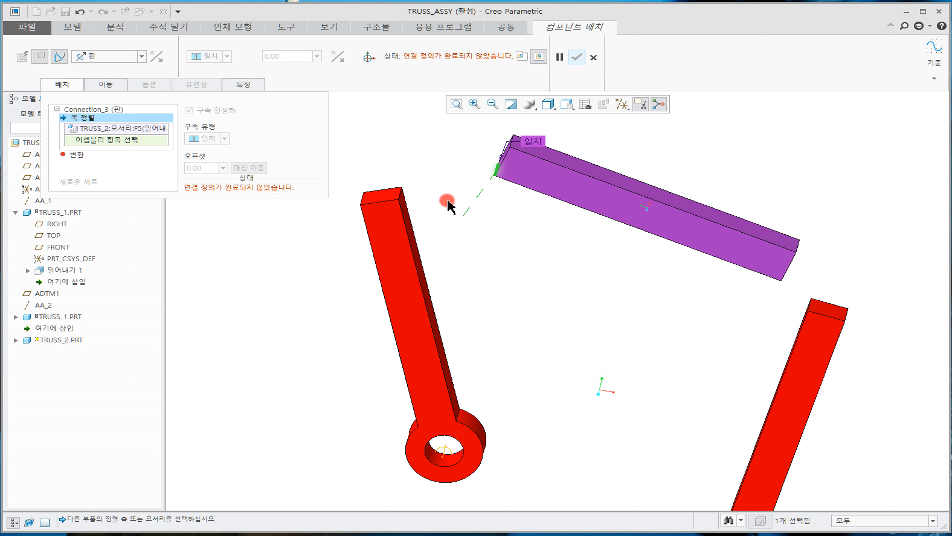
{"action": "left_click", "coordinate": [401, 194]}
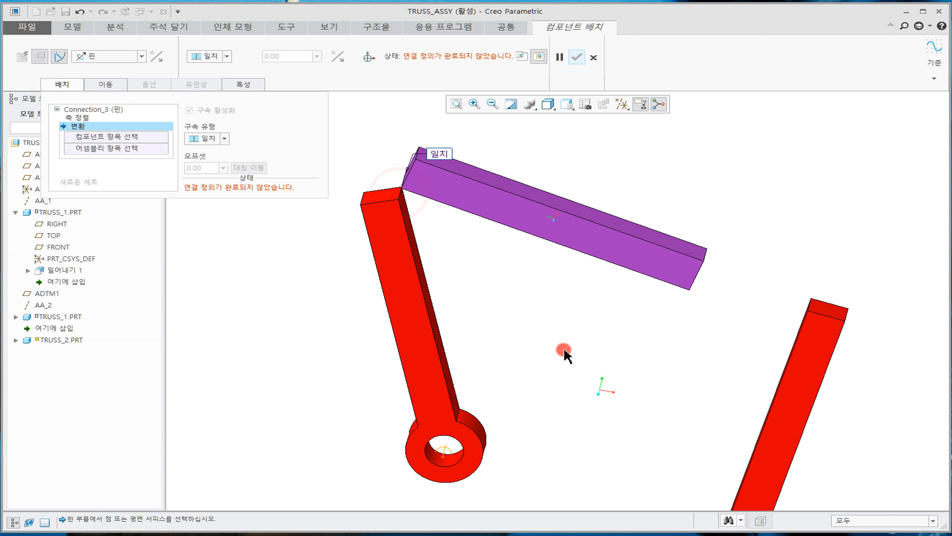
Turn on the display of the datum planes
{"action": "middle_click_drag", "start_coordinate": [504, 287], "coordinate": [395, 247]}
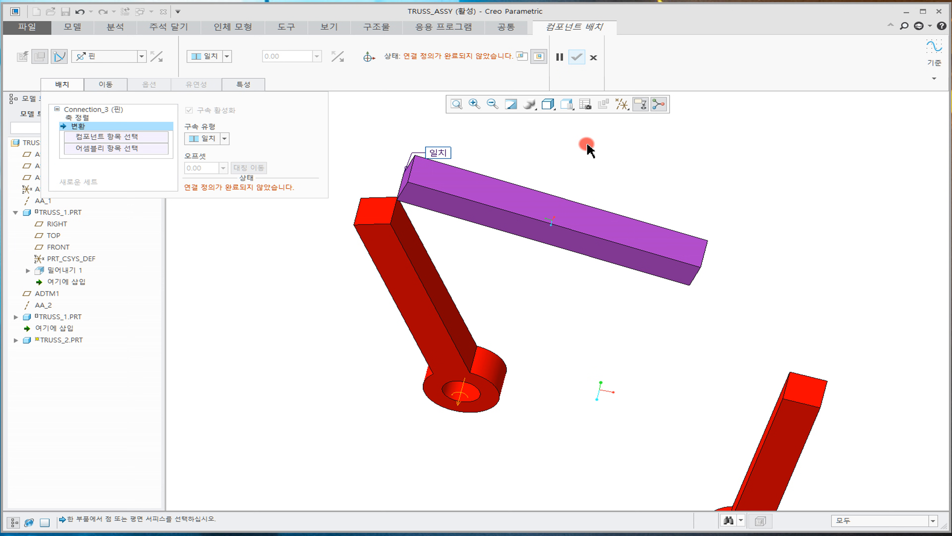
{"action": "left_click", "coordinate": [627, 109]}
{"action": "left_click", "coordinate": [620, 164]}
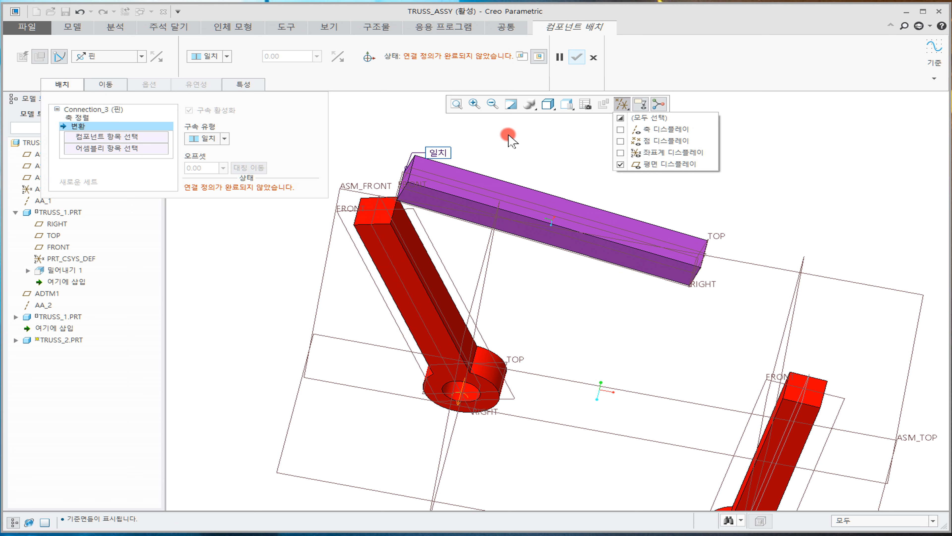
Pair TRUSS_2's FRONT plane with the first TRUSS_1's FRONT plane as a Coincident (일치) translation reference and accept the placement
{"action": "left_click", "coordinate": [135, 148]}
{"action": "middle_click_drag", "start_coordinate": [563, 164], "coordinate": [587, 158]}
{"action": "left_click", "coordinate": [16, 339]}
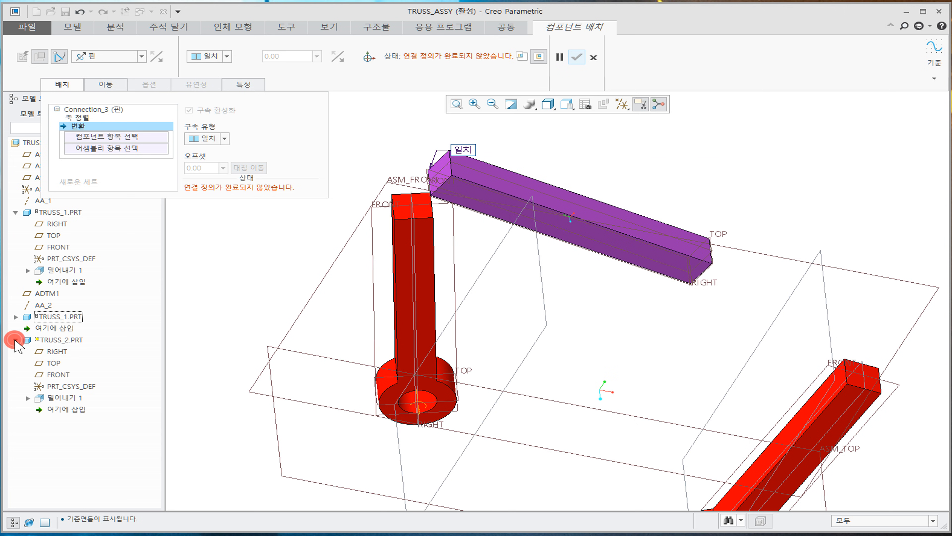
{"action": "left_click", "coordinate": [52, 375]}
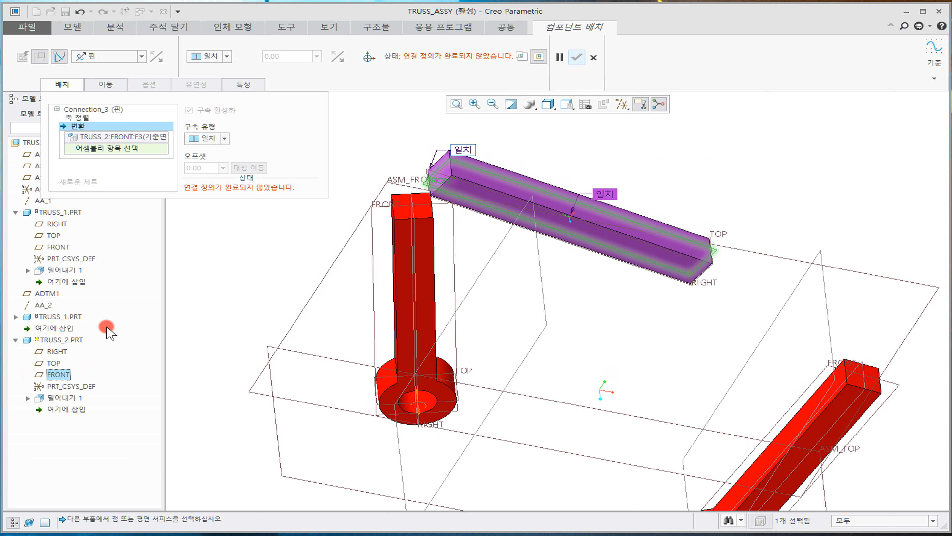
{"action": "left_click", "coordinate": [121, 151]}
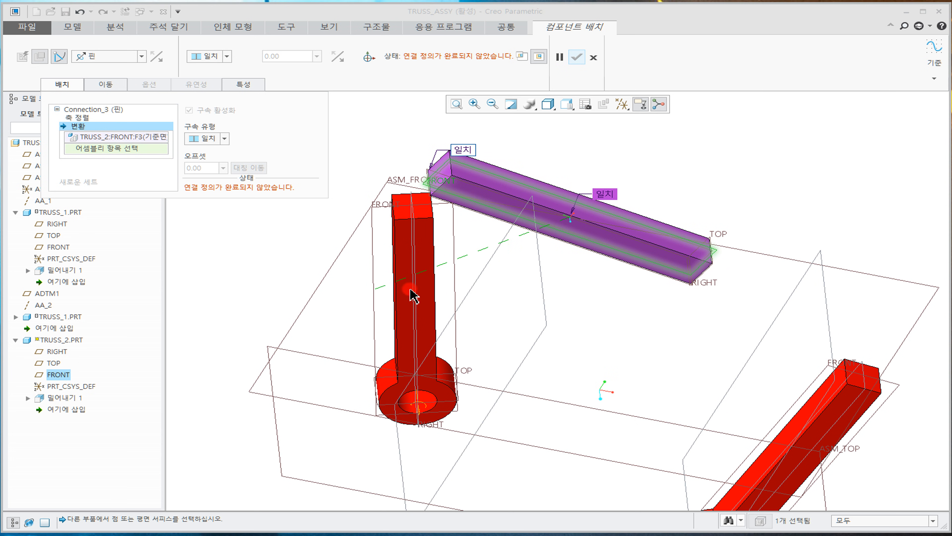
{"action": "left_click", "coordinate": [58, 248]}
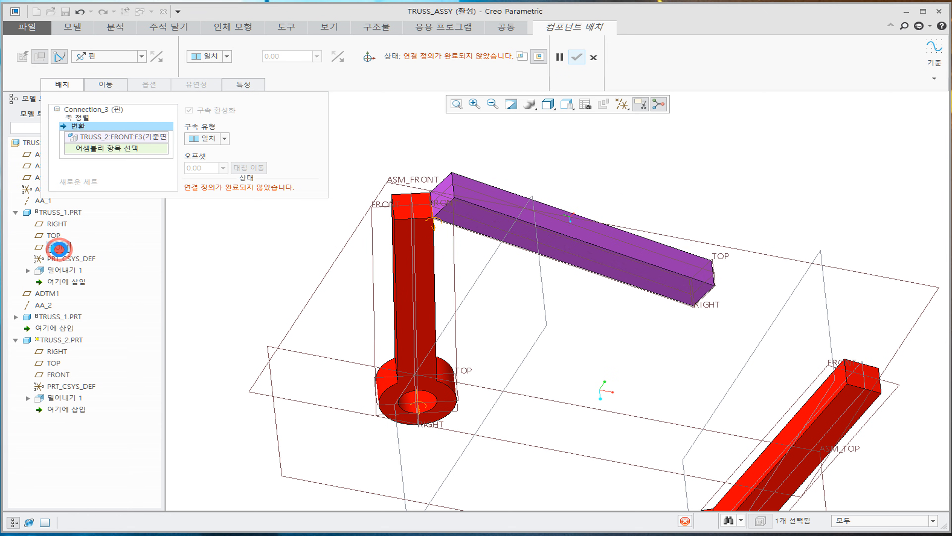
{"action": "mouse_move", "coordinate": [535, 280]}
{"action": "middle_mouse_down"}
{"action": "mouse_move", "coordinate": [536, 315]}
{"action": "mouse_move", "coordinate": [520, 269]}
{"action": "middle_mouse_up"}
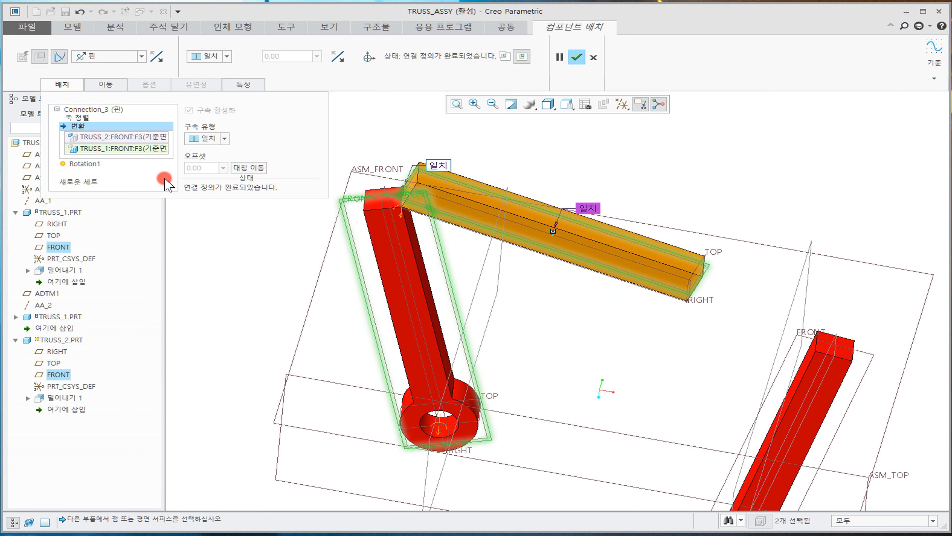
{"action": "left_click", "coordinate": [577, 57]}
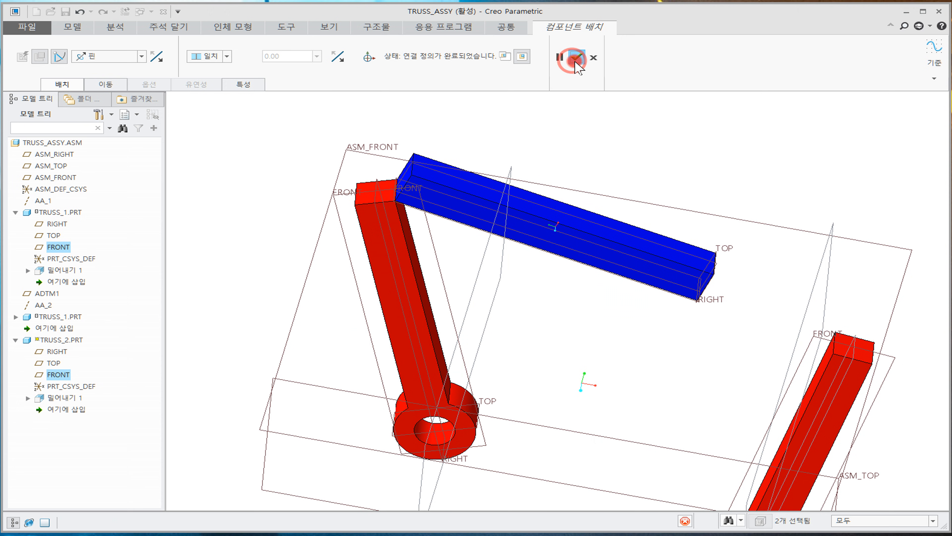
{"action": "scroll", "coordinate": [672, 262], "scroll_direction": "down", "scroll_amount": 3}
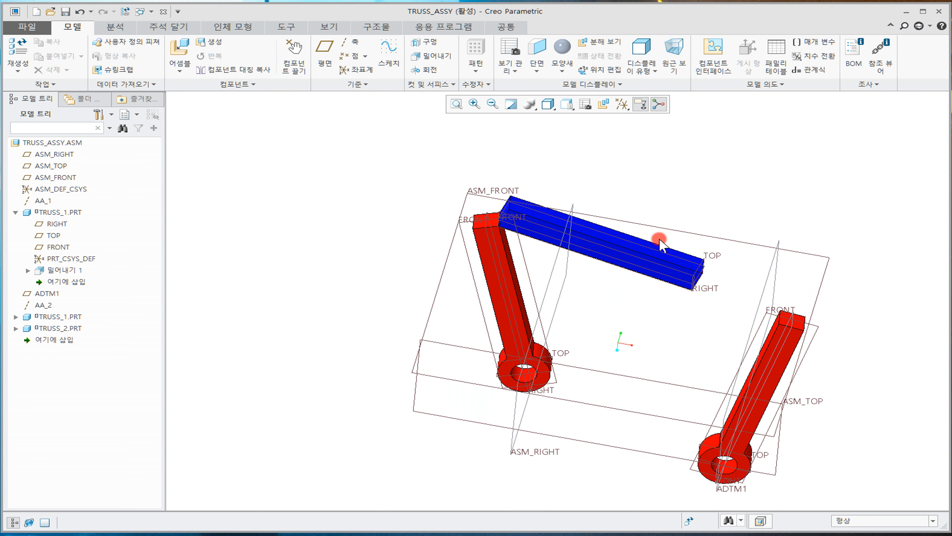
Drag TRUSS_2 with the component drag tool to check how it moves together with the first TRUSS_1
{"action": "middle_click_drag", "start_coordinate": [656, 244], "coordinate": [584, 234], "text": "shift"}
{"action": "scroll", "coordinate": [544, 244], "scroll_direction": "up", "scroll_amount": 2}
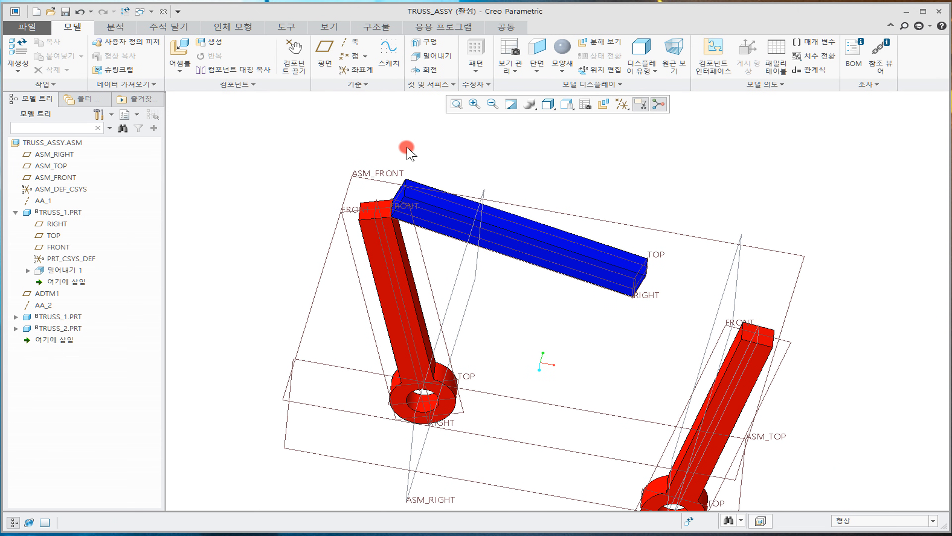
{"action": "left_click", "coordinate": [310, 53]}
{"action": "left_click", "coordinate": [634, 258]}
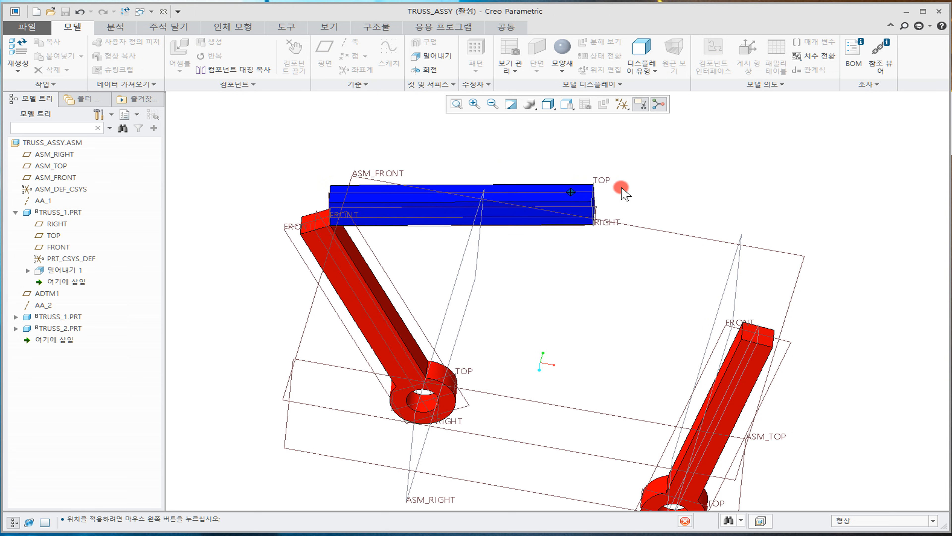
{"action": "left_click", "coordinate": [680, 189]}
{"action": "left_click", "coordinate": [772, 196]}
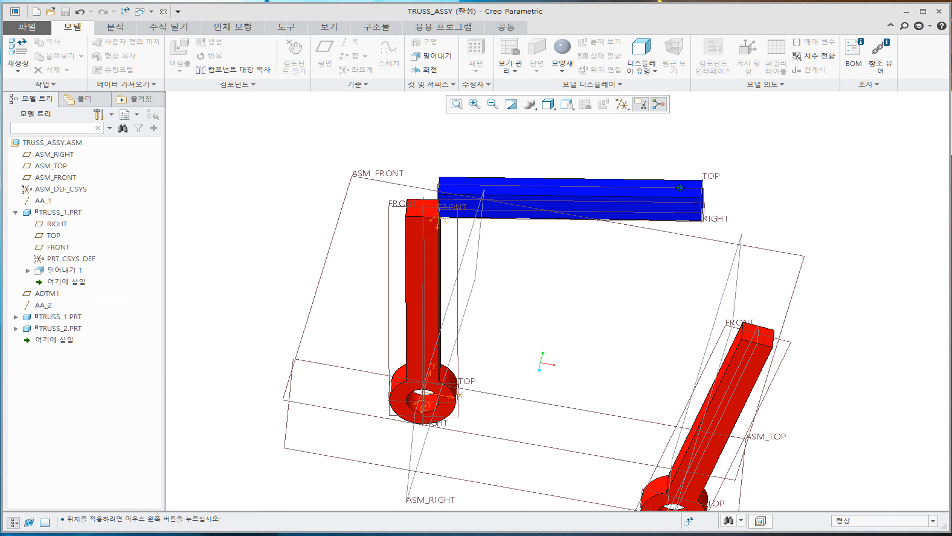
Turn off the display of all datum features
{"action": "middle_click_drag", "start_coordinate": [762, 262], "coordinate": [701, 244], "text": "shift"}
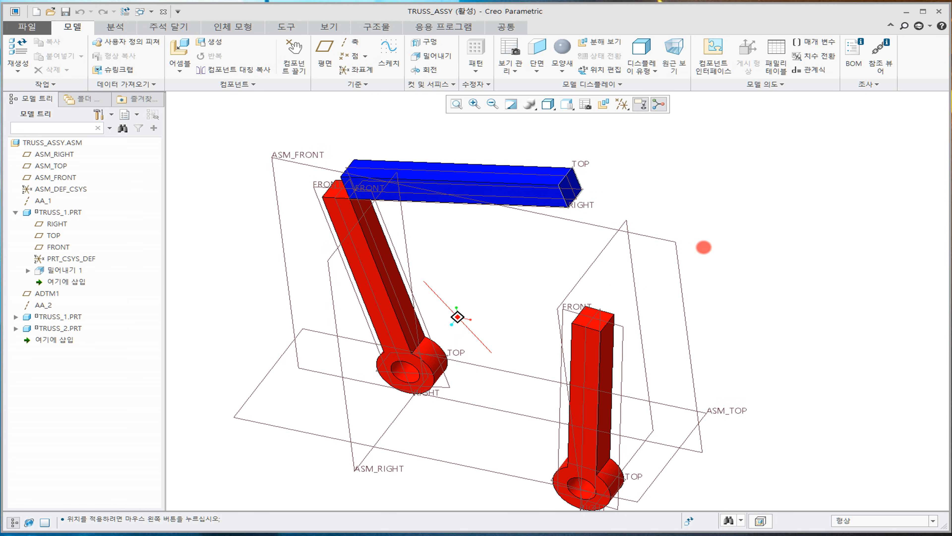
{"action": "left_click", "coordinate": [620, 103]}
{"action": "left_click", "coordinate": [621, 118]}
{"action": "left_click", "coordinate": [621, 118]}
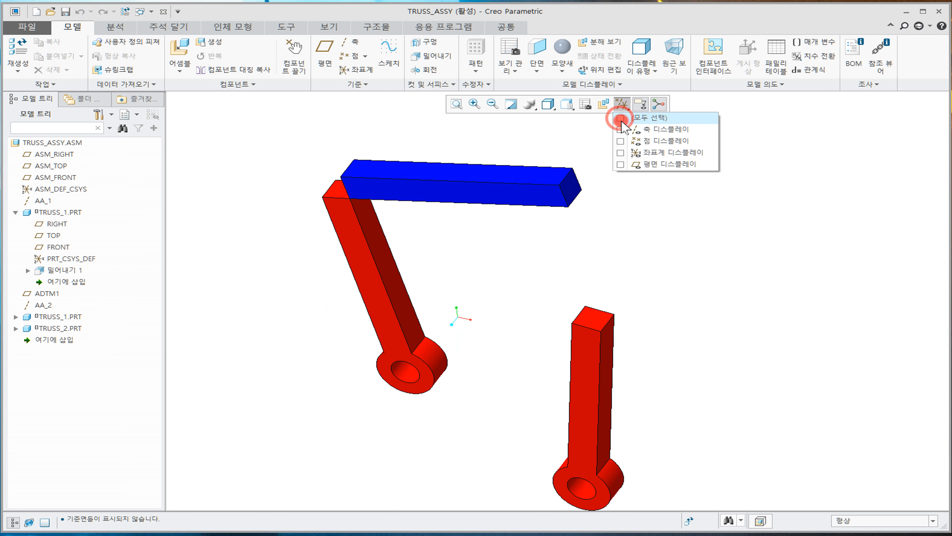
{"action": "left_click", "coordinate": [731, 223]}
{"action": "middle_click_drag", "start_coordinate": [638, 282], "coordinate": [640, 276]}
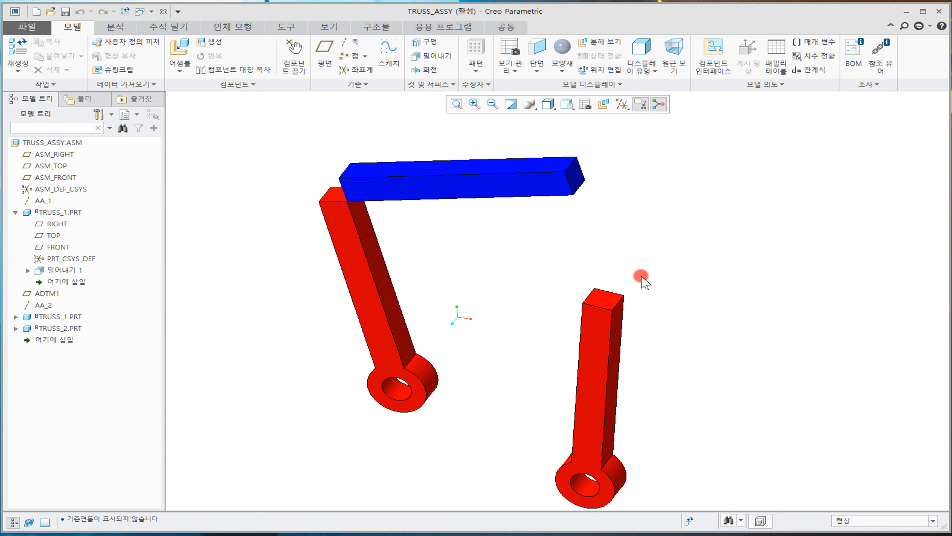
Switch to the PowerPoint lecture slides, review the bearing (베어링) connection slide, and return to the Creo assembly
{"action": "left_click", "coordinate": [188, 534]}
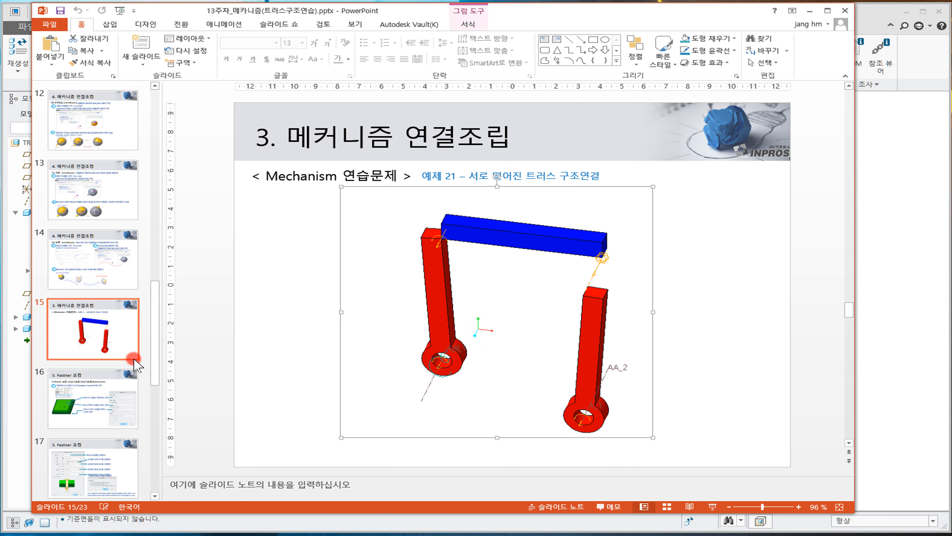
{"action": "left_click", "coordinate": [107, 205]}
{"action": "left_click", "coordinate": [110, 122]}
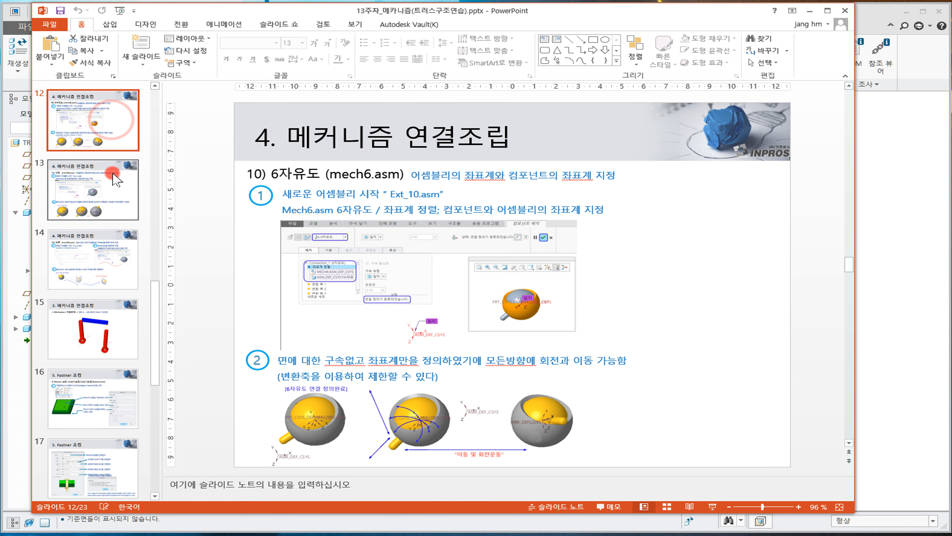
{"action": "scroll", "coordinate": [111, 171], "scroll_direction": "up", "scroll_amount": 4}
{"action": "left_click", "coordinate": [110, 319]}
{"action": "left_click", "coordinate": [112, 287]}
{"action": "left_click", "coordinate": [555, 228]}
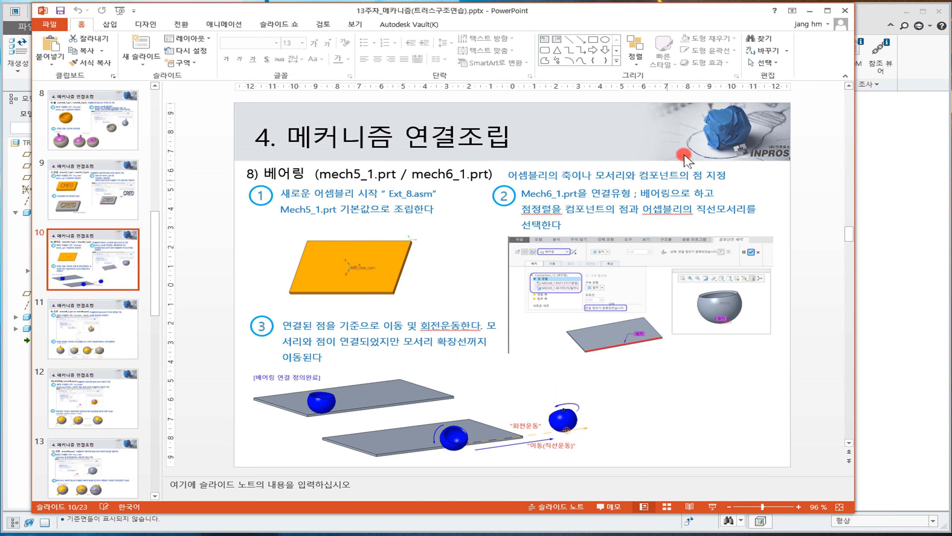
{"action": "left_click", "coordinate": [809, 14]}
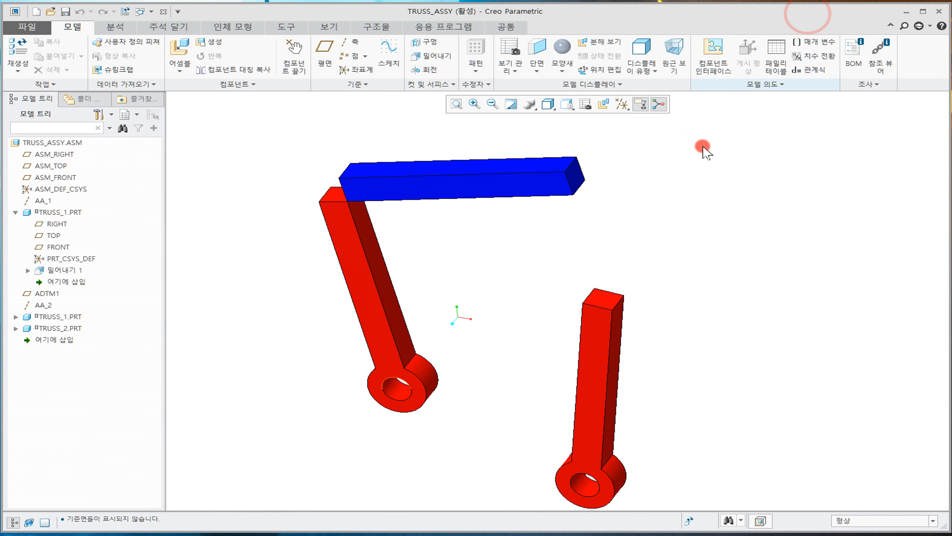
Edit the definition of TRUSS_2 and show its placement settings
{"action": "middle_click_drag", "start_coordinate": [538, 227], "coordinate": [531, 234]}
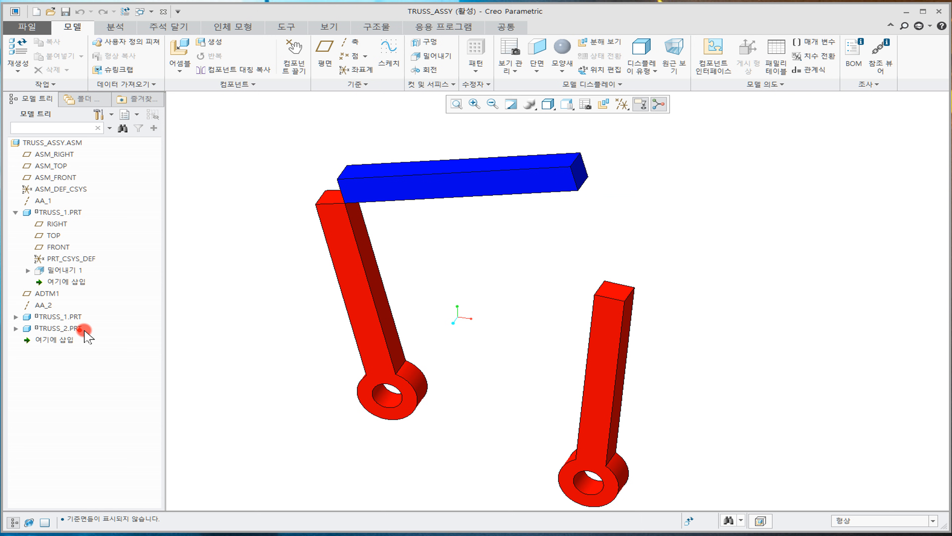
{"action": "right_click", "coordinate": [77, 328]}
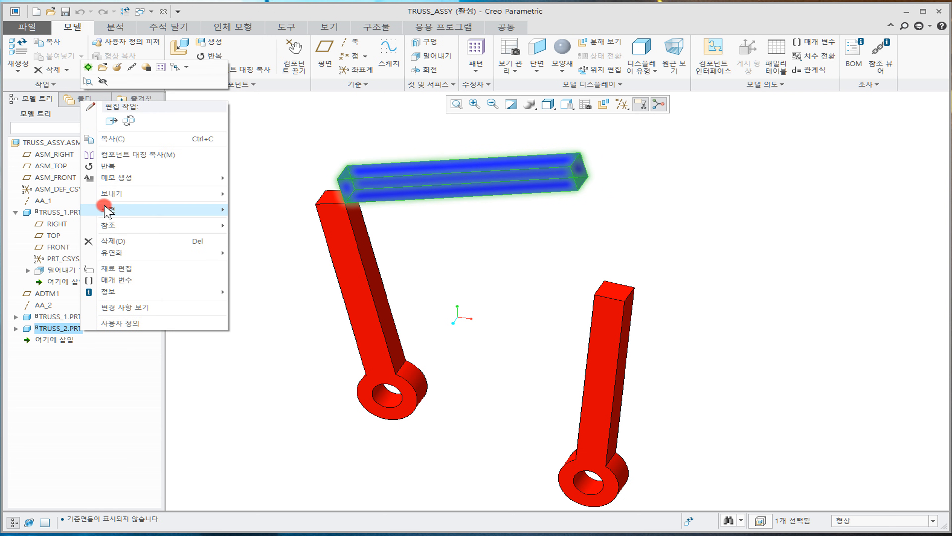
{"action": "left_click", "coordinate": [120, 81]}
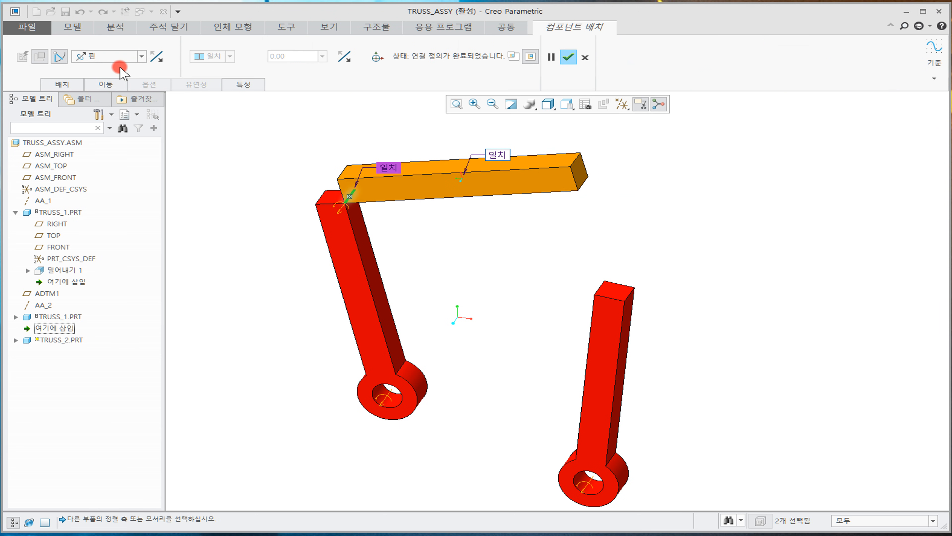
{"action": "left_click", "coordinate": [62, 85]}
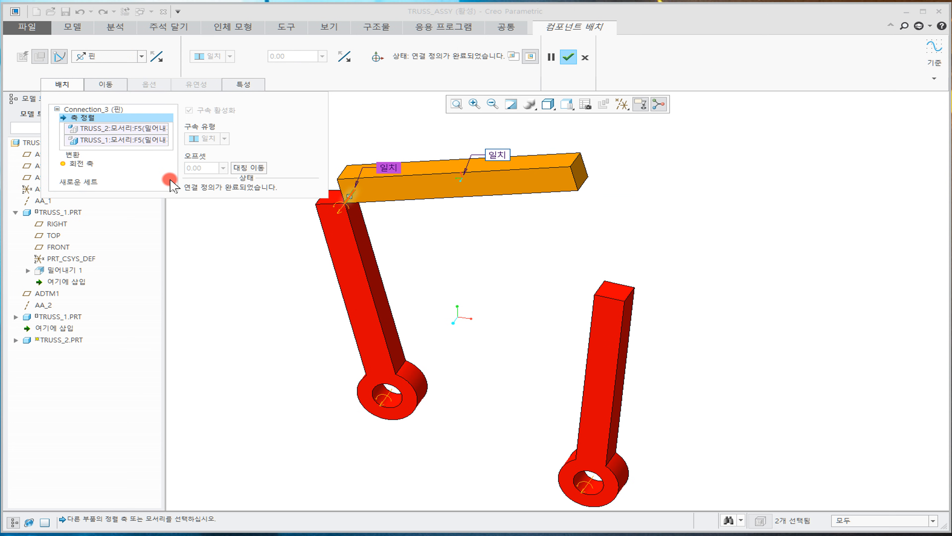
{"action": "left_click", "coordinate": [141, 56]}
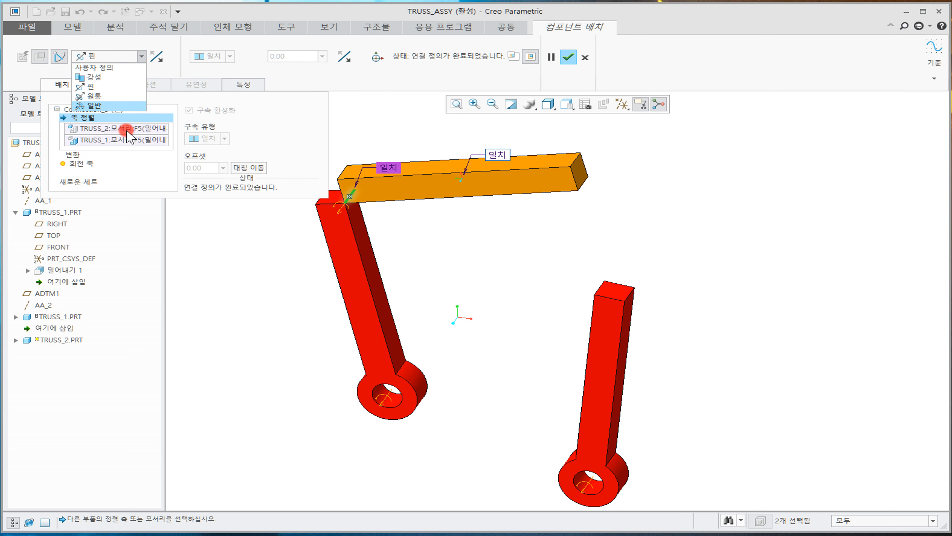
{"action": "left_click", "coordinate": [207, 240]}
Add a new connection set to TRUSS_2 and set its type to Bearing (베어링)
{"action": "left_click", "coordinate": [81, 183]}
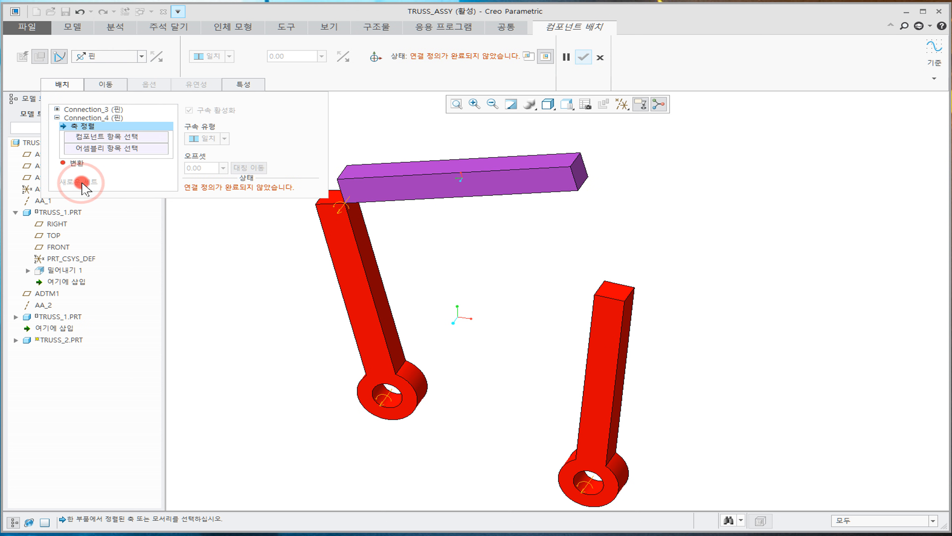
{"action": "left_click", "coordinate": [142, 56]}
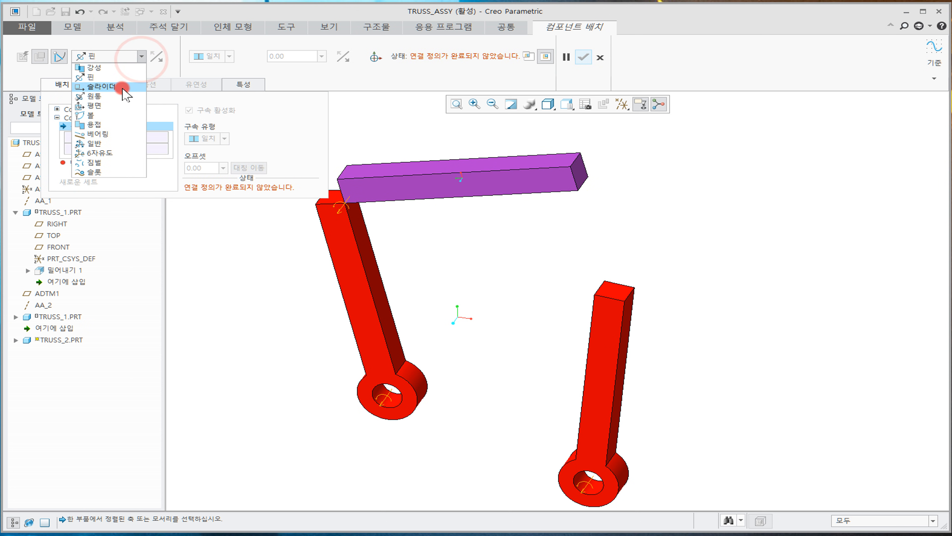
{"action": "left_click", "coordinate": [99, 134]}
Align the lower vertex at TRUSS_2's free end with the second TRUSS_1's inner top edge and accept the placement
{"action": "left_click", "coordinate": [105, 137]}
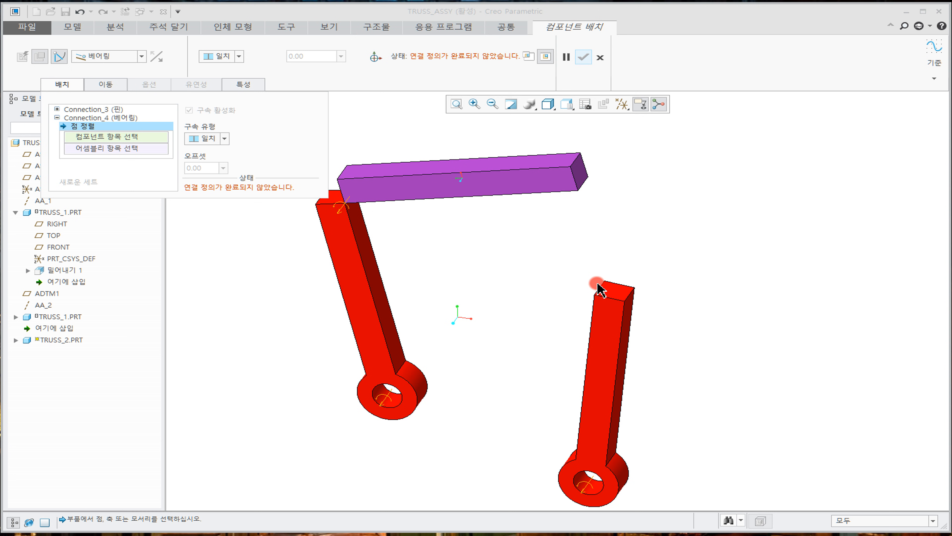
{"action": "left_click", "coordinate": [138, 137]}
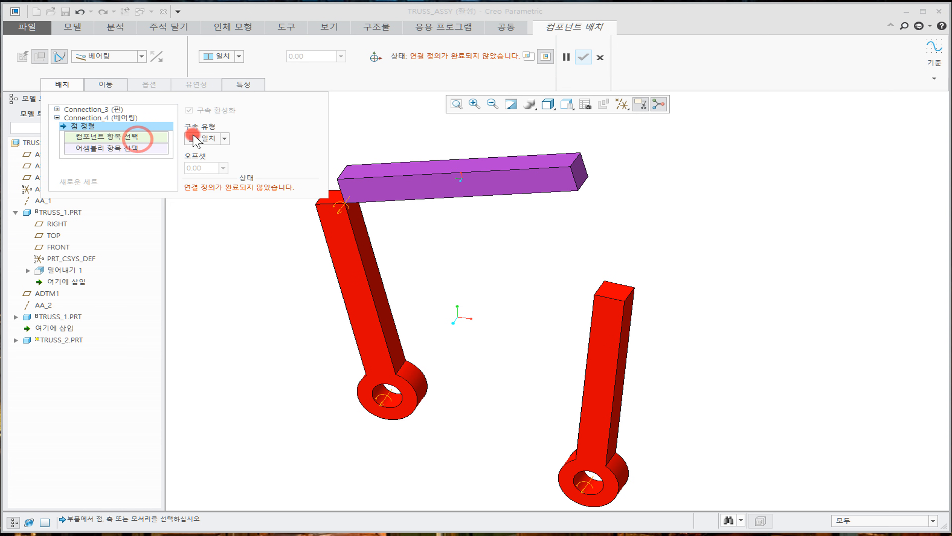
{"action": "left_click", "coordinate": [578, 192]}
{"action": "middle_click_drag", "start_coordinate": [620, 230], "coordinate": [659, 269]}
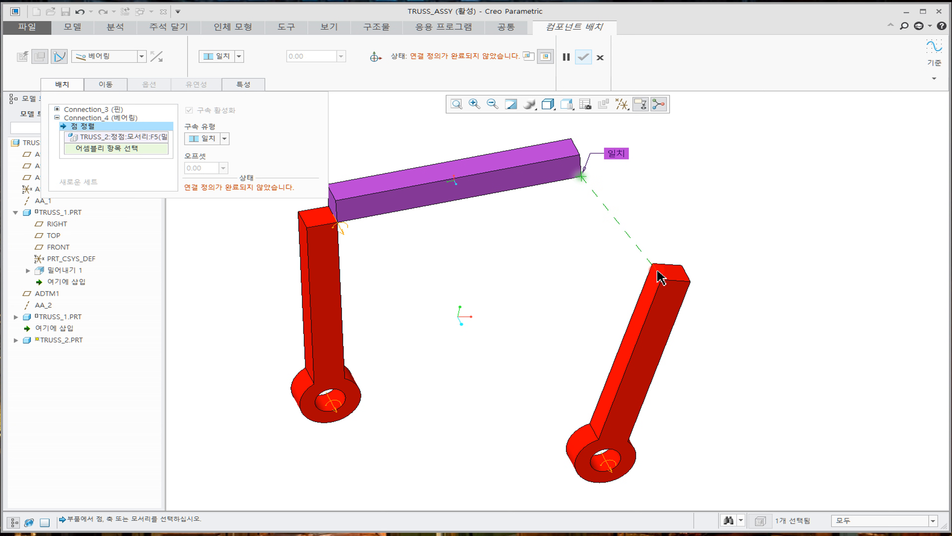
{"action": "left_click", "coordinate": [655, 274]}
{"action": "middle_click_drag", "start_coordinate": [589, 275], "coordinate": [551, 274]}
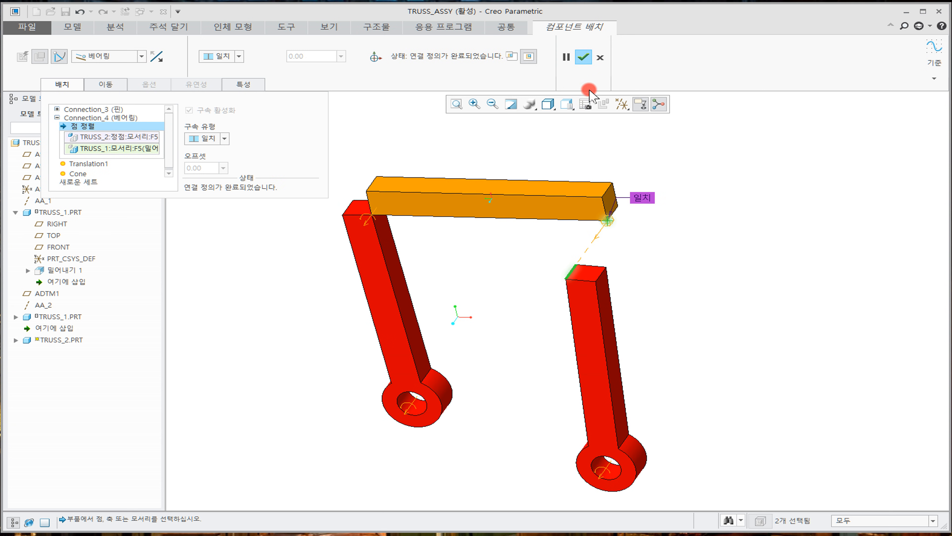
{"action": "left_click", "coordinate": [583, 57]}
Drag the free end of TRUSS_2 to test the motion of the whole linkage, and cancel the drag
{"action": "scroll", "coordinate": [707, 259], "scroll_direction": "up", "scroll_amount": 3}
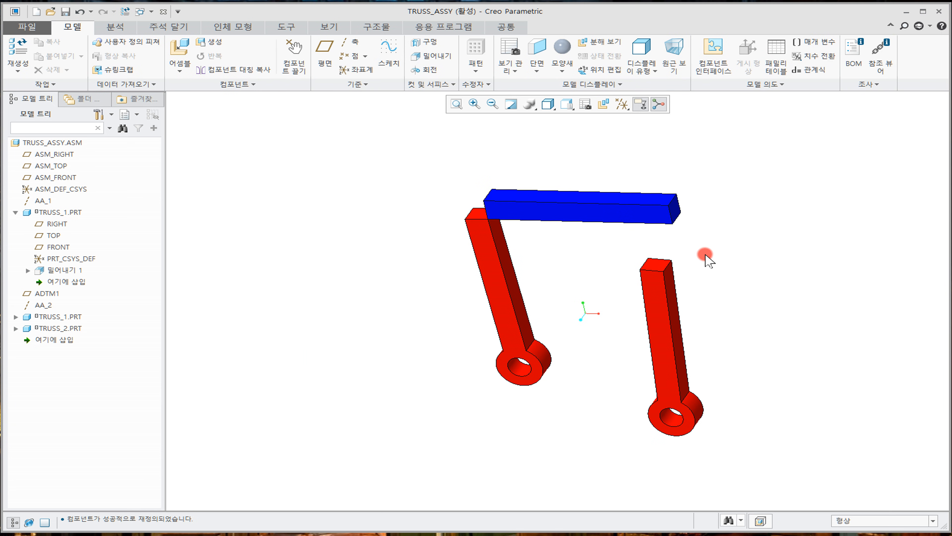
{"action": "mouse_move", "coordinate": [686, 289]}
{"action": "middle_mouse_down", "text": "shift"}
{"action": "mouse_move", "coordinate": [699, 282]}
{"action": "mouse_move", "coordinate": [659, 283]}
{"action": "mouse_move", "coordinate": [666, 267]}
{"action": "mouse_move", "coordinate": [643, 282]}
{"action": "middle_mouse_up", "text": "shift"}
{"action": "left_click", "coordinate": [294, 52]}
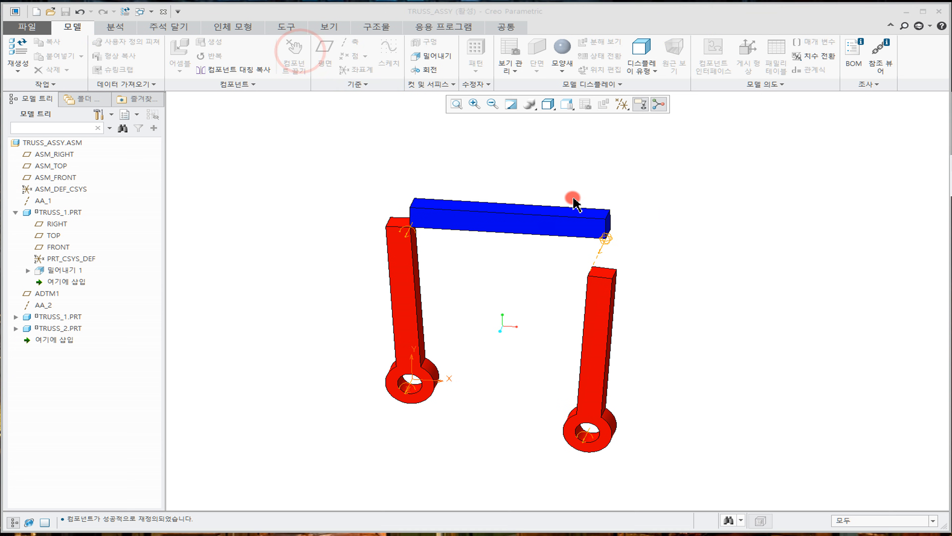
{"action": "left_click", "coordinate": [595, 221]}
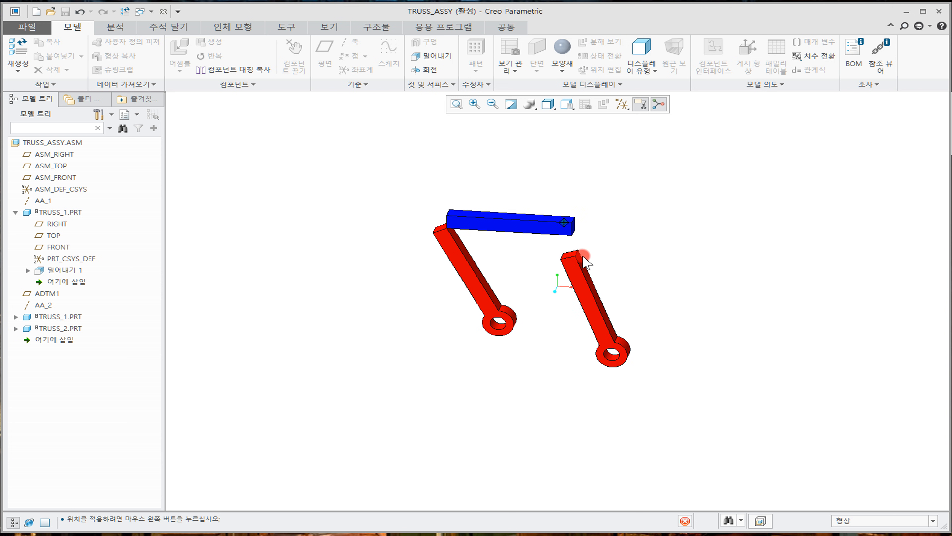
{"action": "middle_click", "coordinate": [589, 256]}
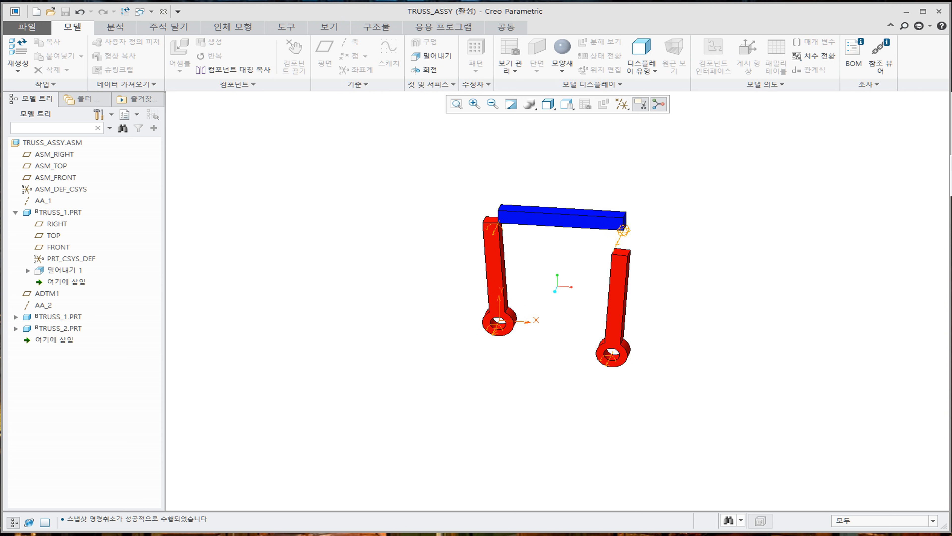
{"action": "scroll", "coordinate": [692, 212], "scroll_direction": "up", "scroll_amount": 2}
{"action": "scroll", "coordinate": [691, 212], "scroll_direction": "down", "scroll_amount": 4}
{"action": "middle_click_drag", "start_coordinate": [661, 227], "coordinate": [611, 247], "text": "shift"}
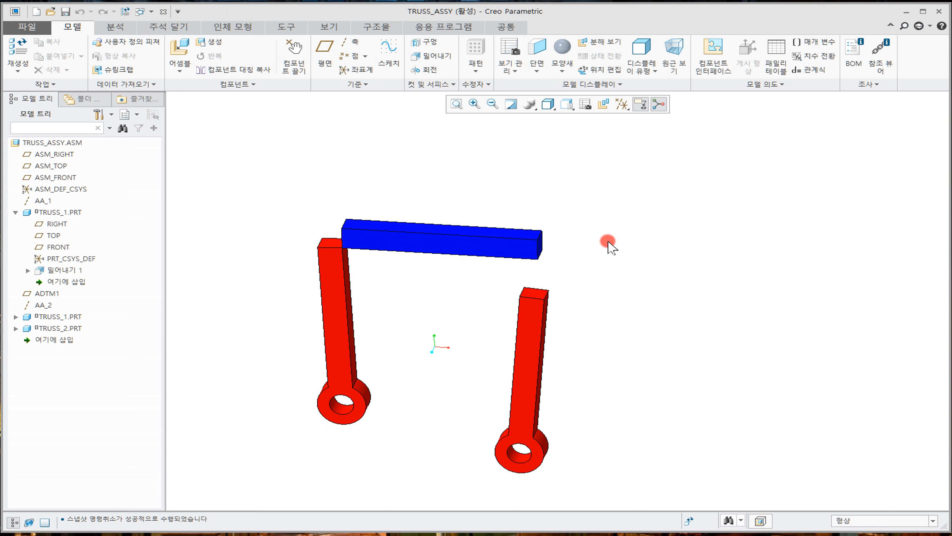
{"action": "mouse_move", "coordinate": [572, 260]}
{"action": "middle_mouse_down"}
{"action": "mouse_move", "coordinate": [614, 255]}
{"action": "mouse_move", "coordinate": [657, 190]}
{"action": "middle_mouse_up"}
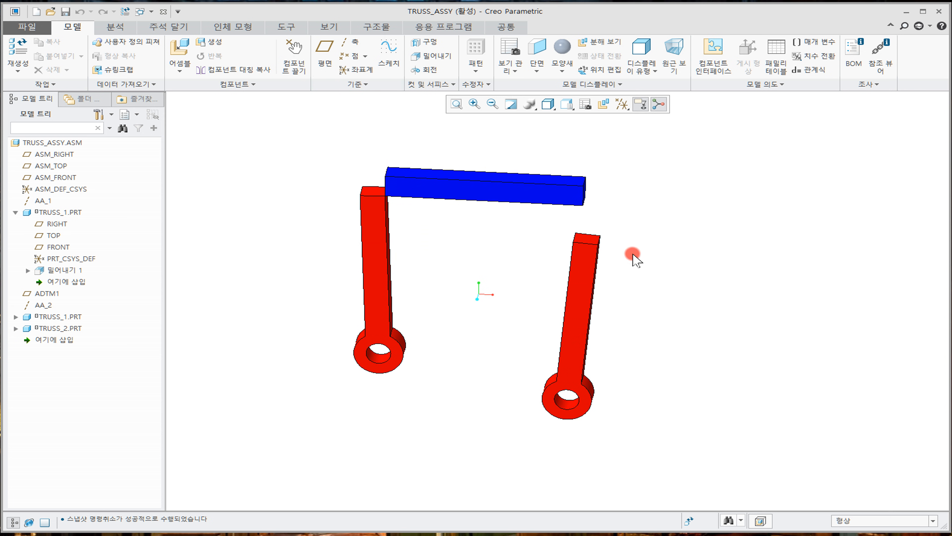
{"action": "left_click", "coordinate": [394, 369]}
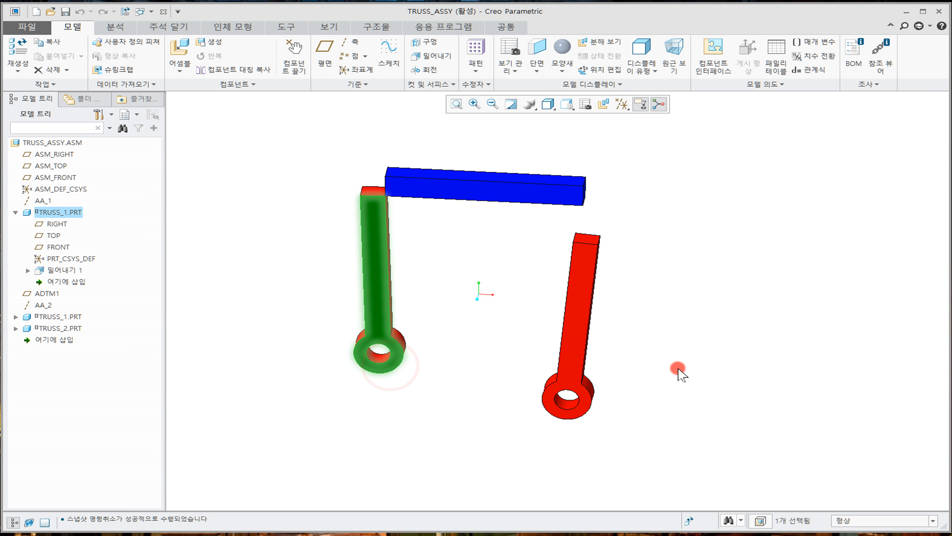
{"action": "left_click", "coordinate": [485, 381]}
{"action": "middle_click_drag", "start_coordinate": [653, 263], "coordinate": [683, 251]}
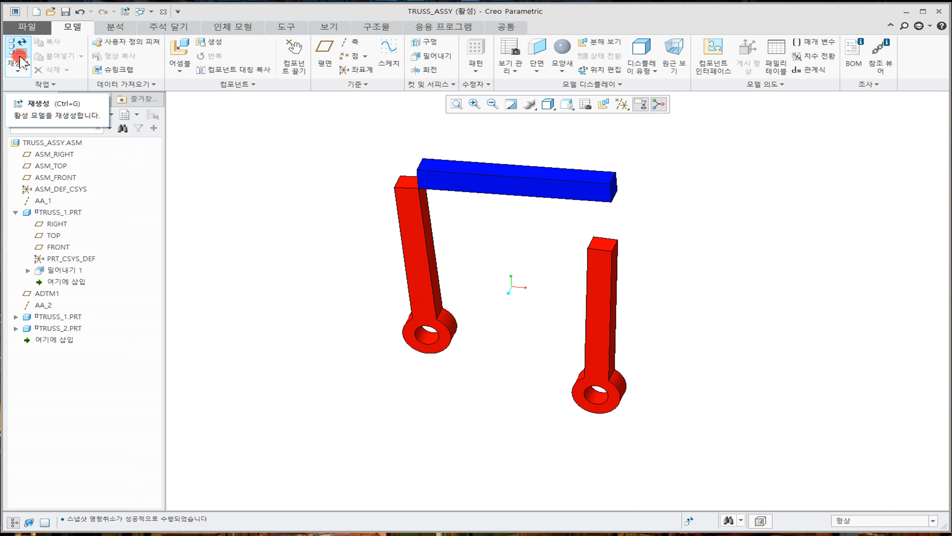
Switch the assembly to the Mechanism (메커니즘) application and examine the mechanism's bodies (바디) and connections (연결)
{"action": "left_click", "coordinate": [464, 27]}
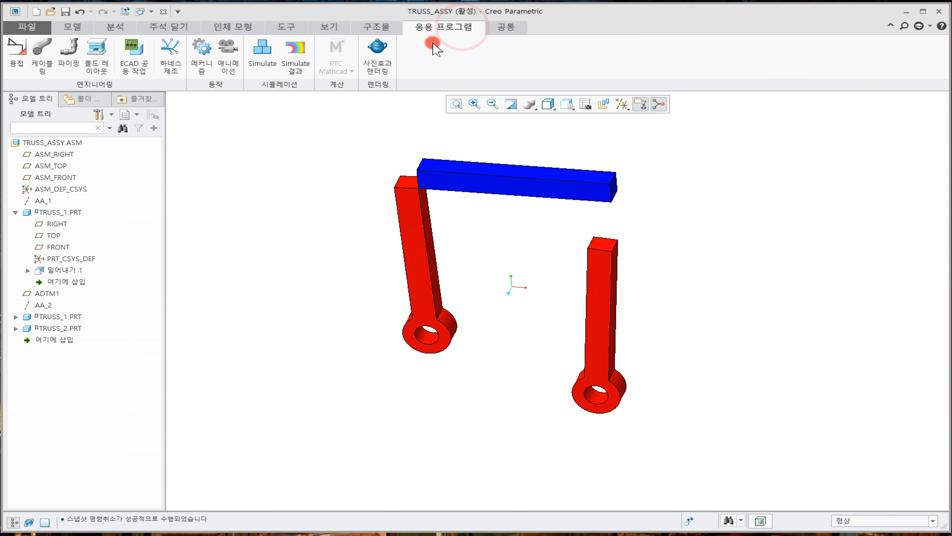
{"action": "left_click", "coordinate": [201, 57]}
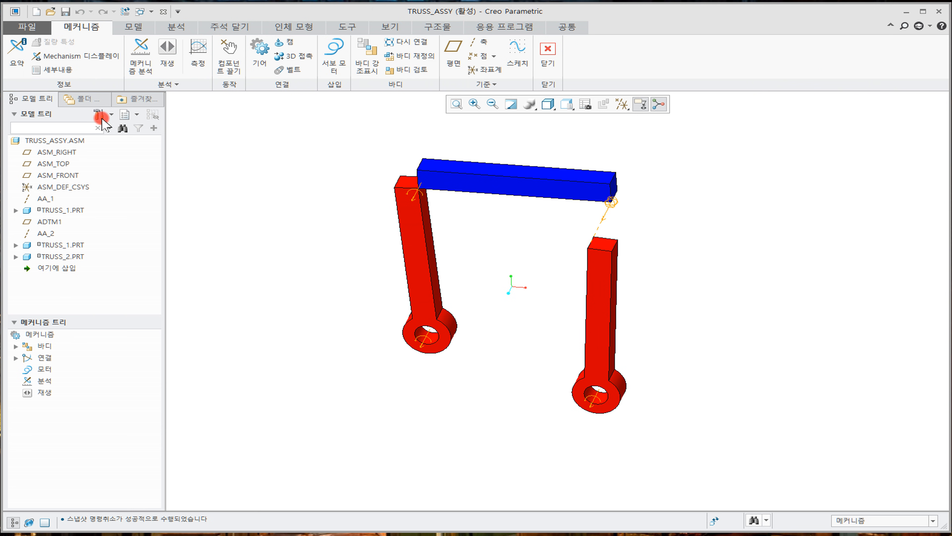
{"action": "left_click", "coordinate": [43, 334]}
{"action": "left_click", "coordinate": [15, 346]}
{"action": "left_click", "coordinate": [15, 346]}
{"action": "left_click", "coordinate": [16, 358]}
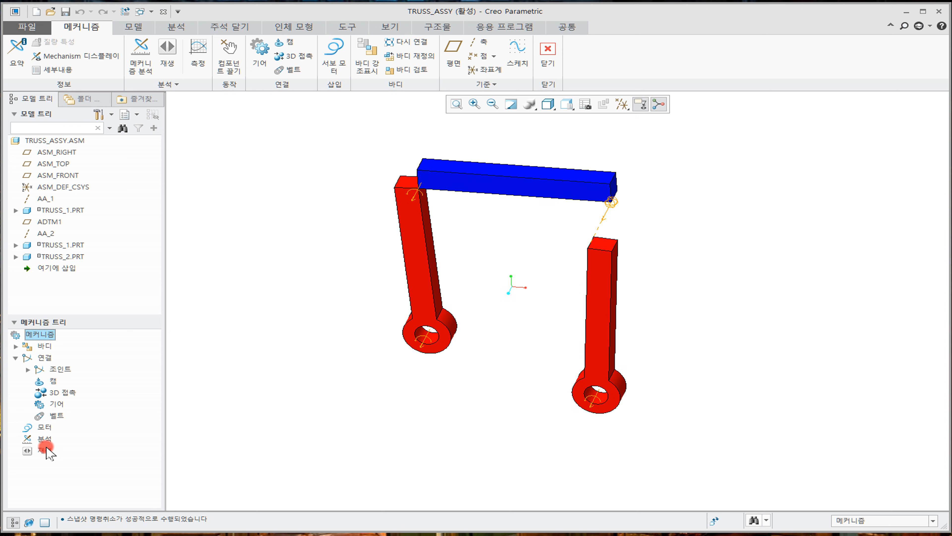
{"action": "left_click", "coordinate": [16, 359]}
{"action": "left_click", "coordinate": [253, 334]}
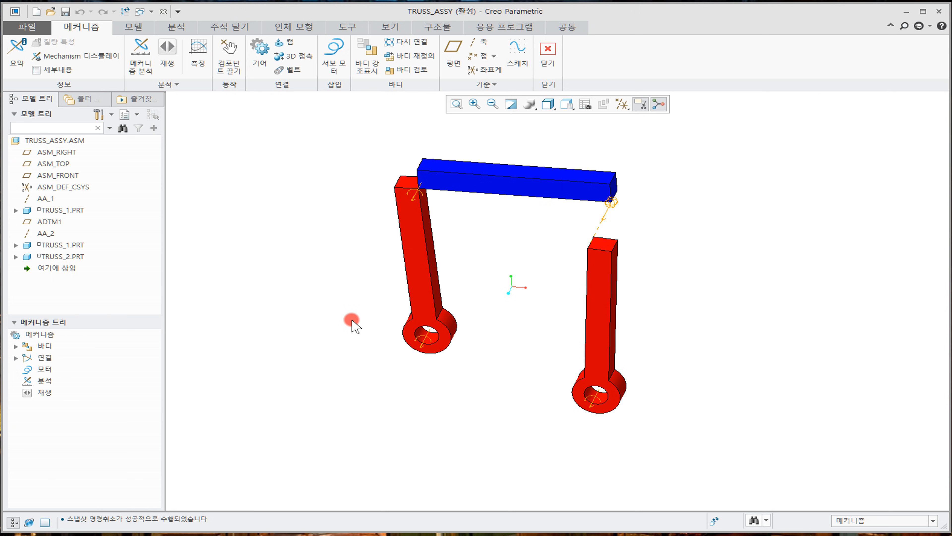
Start a servo motor on the first TRUSS_1's lower pin rotation axis, with angular position (각위치) as the controlled quantity
{"action": "left_click", "coordinate": [345, 53]}
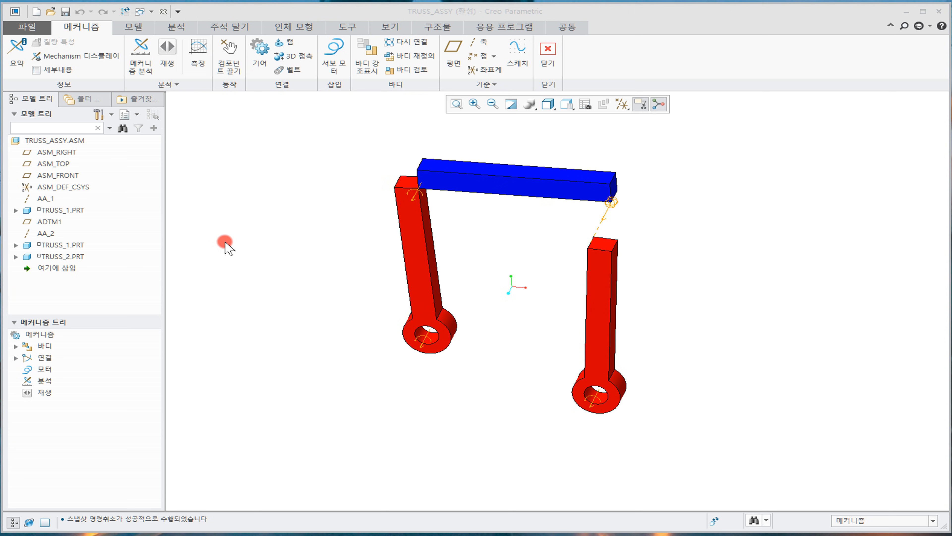
{"action": "left_click", "coordinate": [332, 54]}
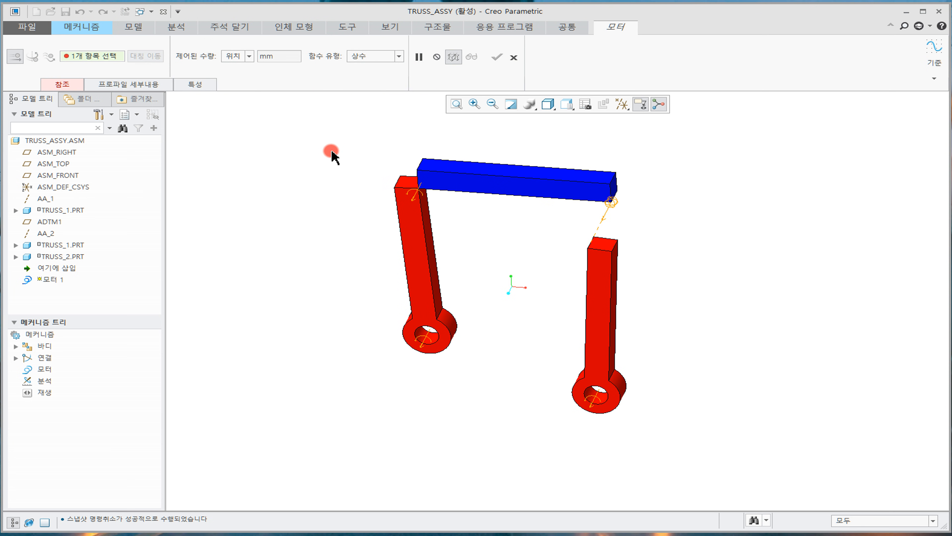
{"action": "left_click", "coordinate": [70, 79]}
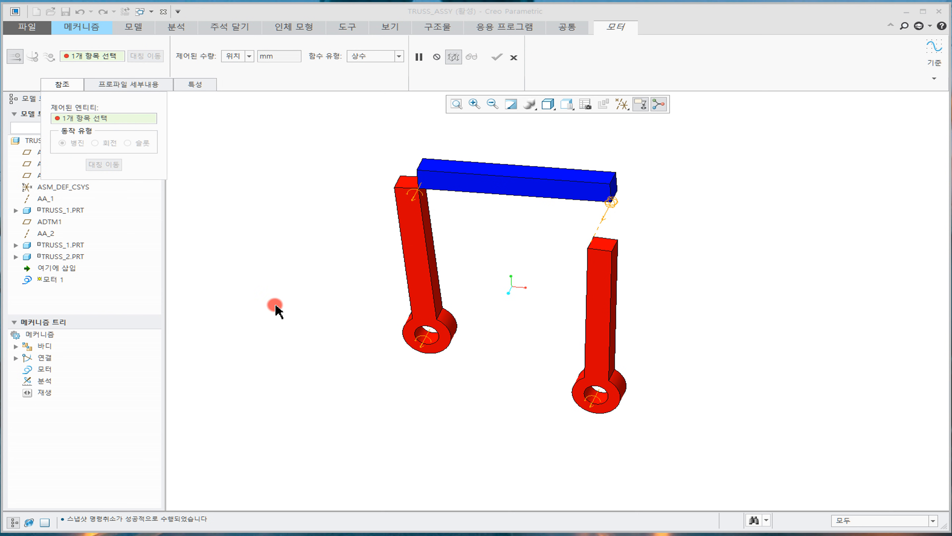
{"action": "left_click", "coordinate": [424, 350]}
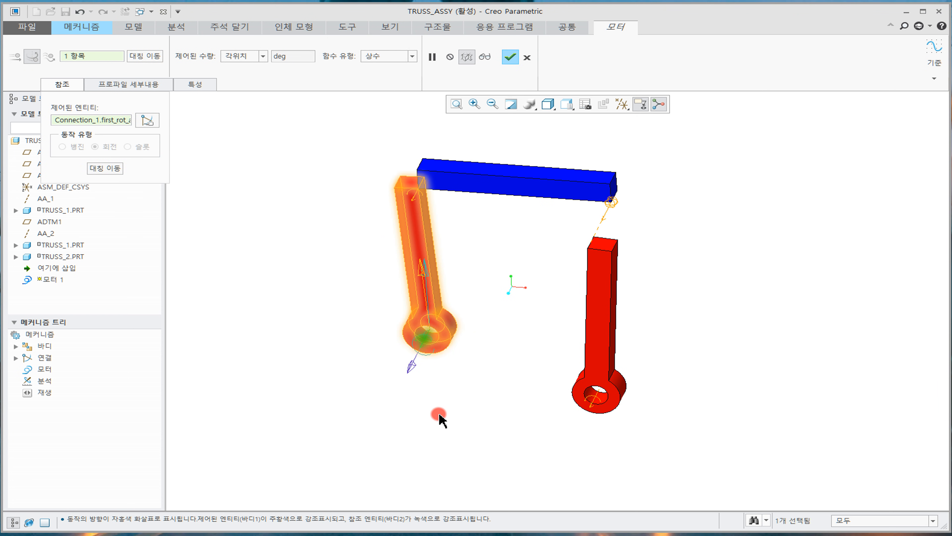
{"action": "left_click", "coordinate": [262, 57]}
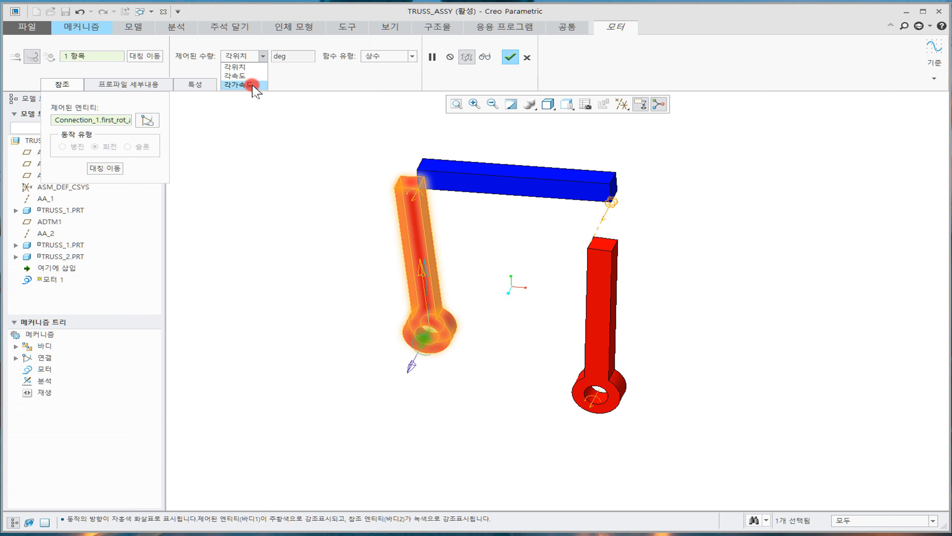
{"action": "left_click", "coordinate": [246, 67]}
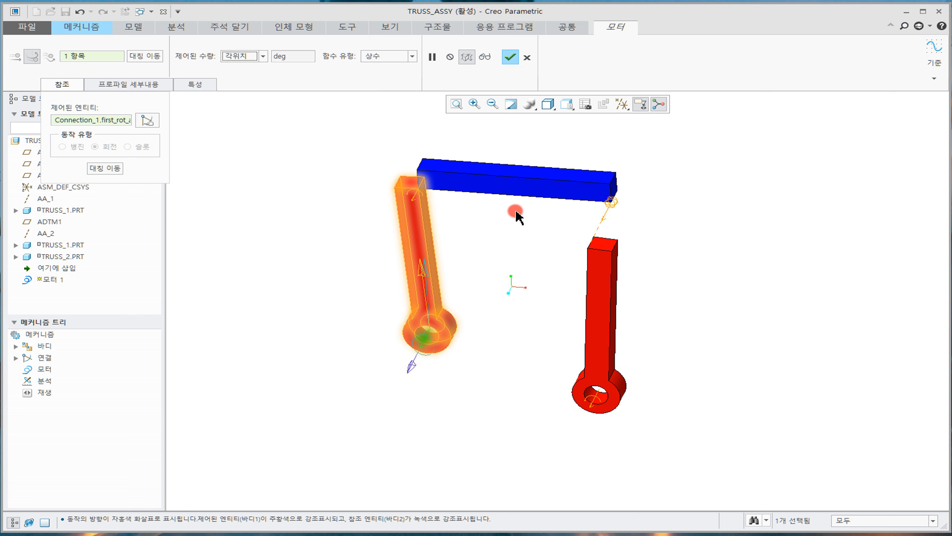
Set the motor profile to a cosine (코사인) function with A at 45 deg and B at -45
{"action": "left_click", "coordinate": [147, 85]}
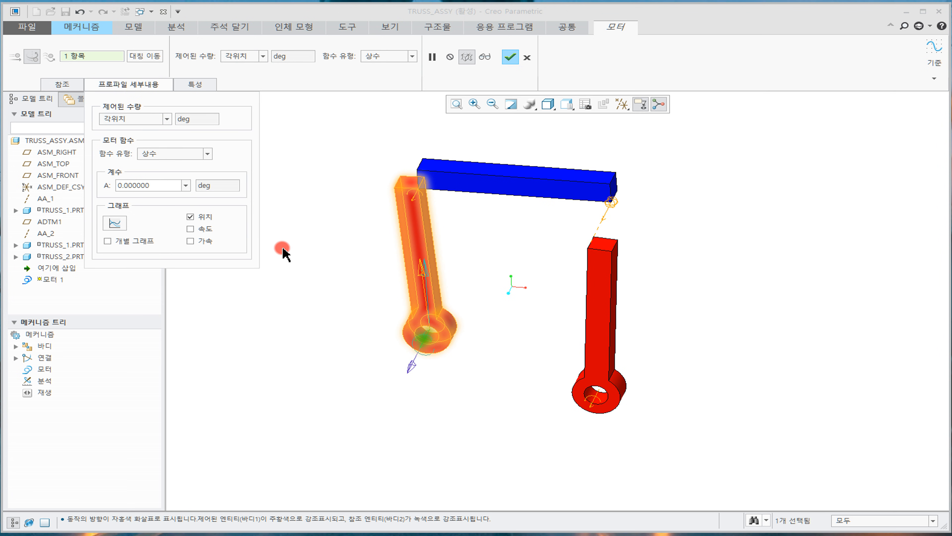
{"action": "left_click", "coordinate": [207, 154]}
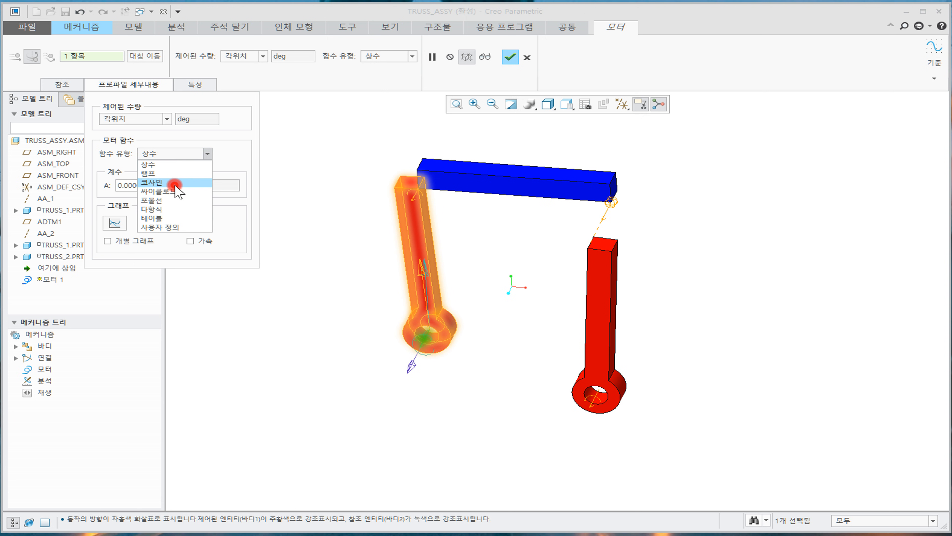
{"action": "left_click", "coordinate": [175, 184]}
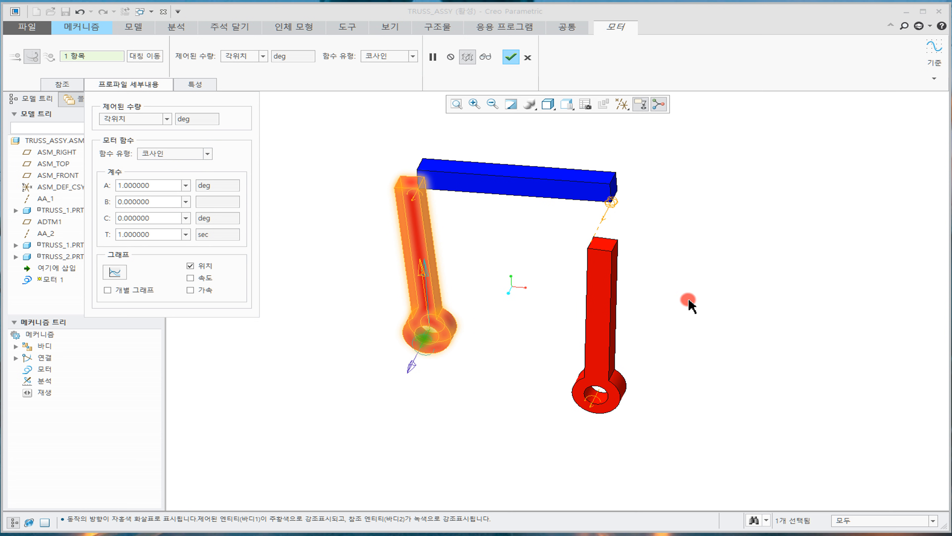
{"action": "double_click", "coordinate": [162, 186]}
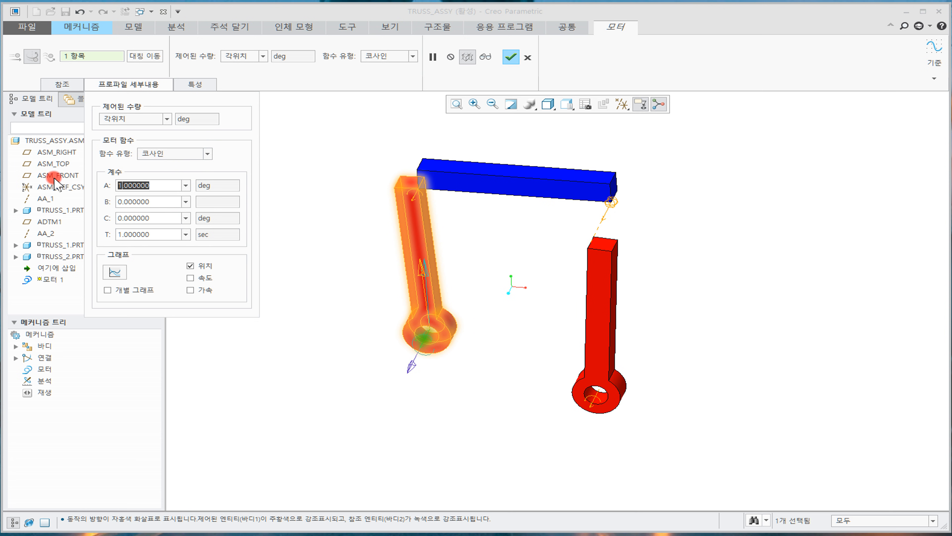
{"action": "type", "text": "45"}
{"action": "double_click", "coordinate": [156, 200]}
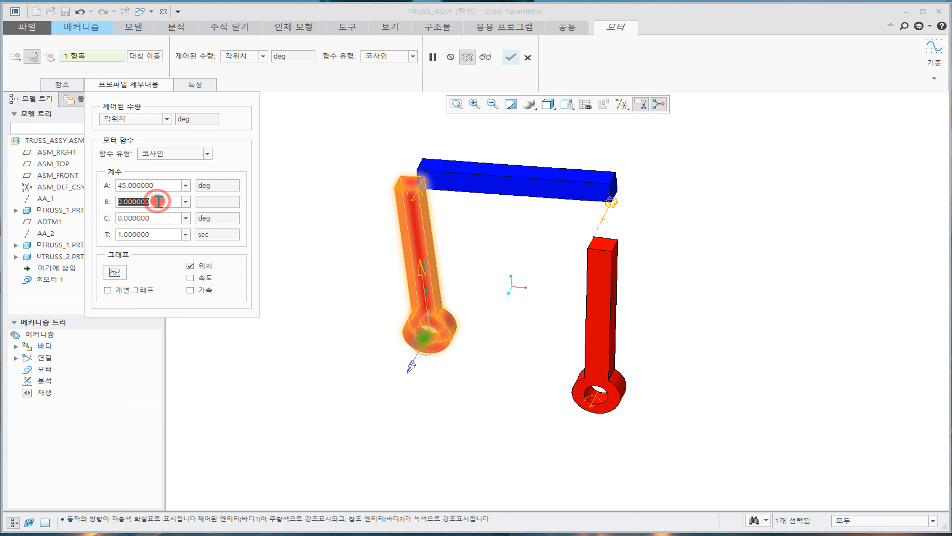
{"action": "type", "text": "-45"}
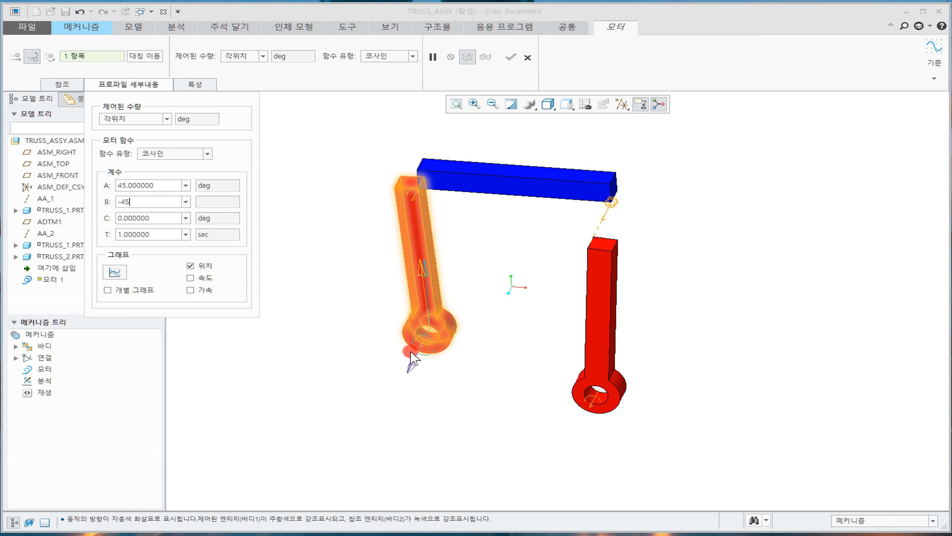
{"action": "left_click", "coordinate": [170, 236]}
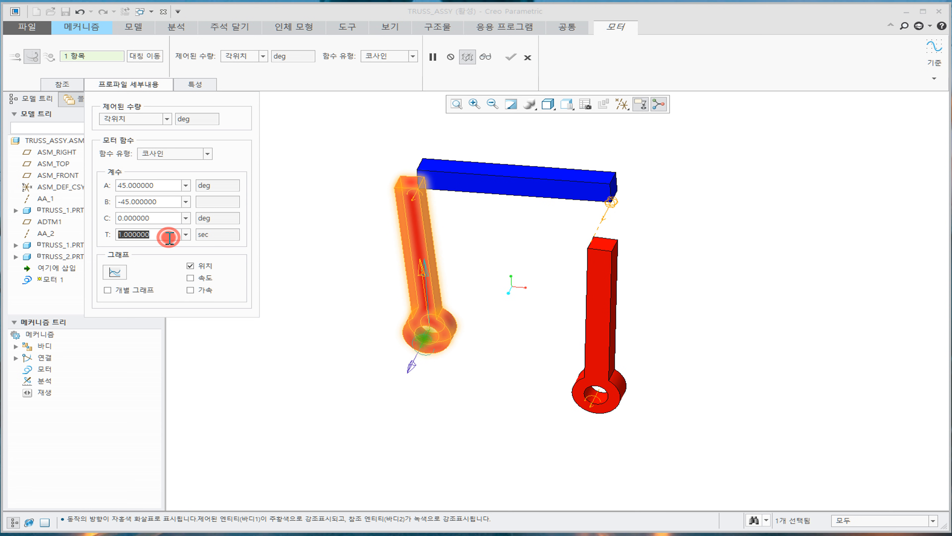
{"action": "type", "text": "0."}
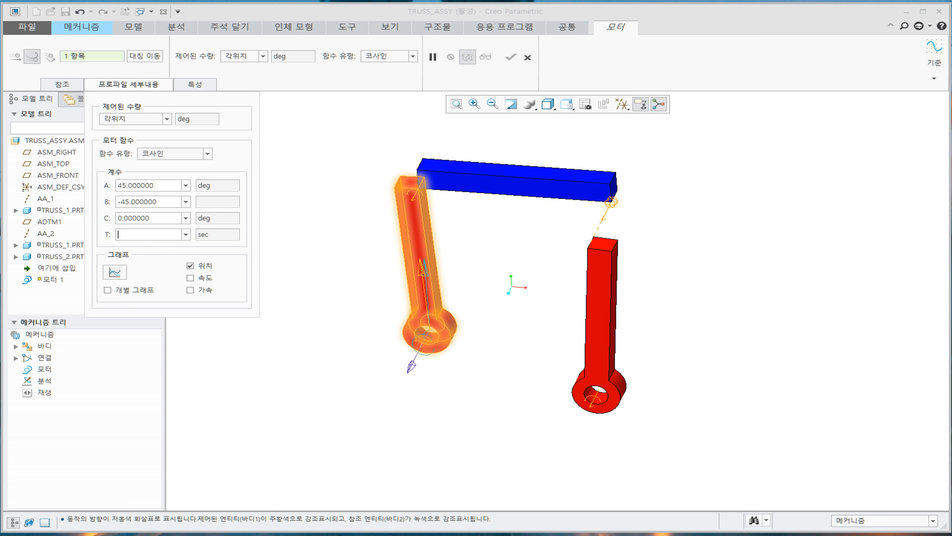
{"action": "left_click", "coordinate": [162, 217]}
{"action": "left_click", "coordinate": [158, 234]}
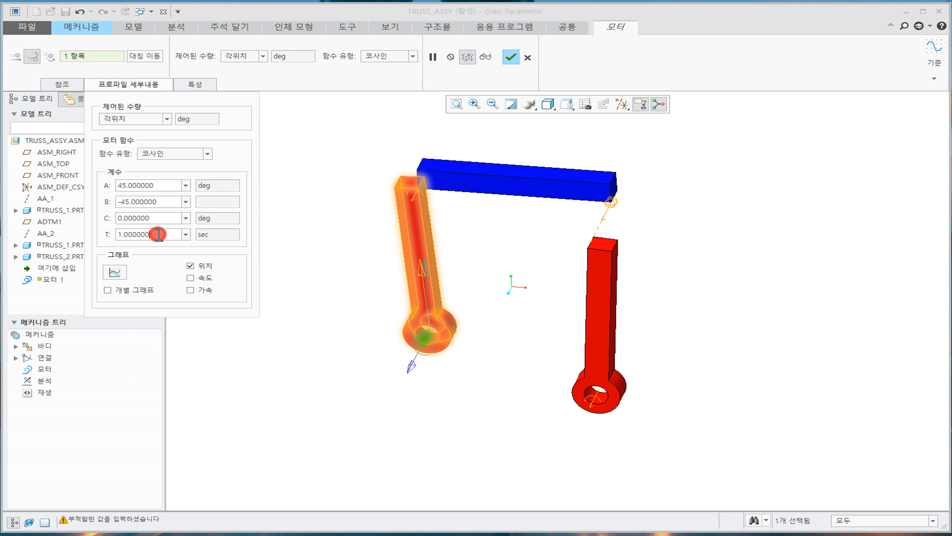
{"action": "left_click", "coordinate": [239, 323]}
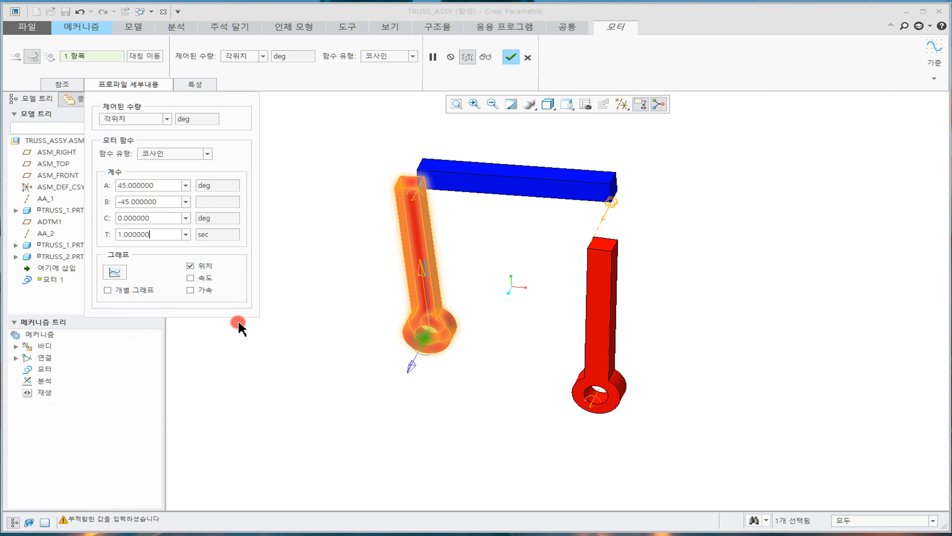
Accept the servo motor and check it in the mechanism tree and at the first TRUSS_1's lower pin joint
{"action": "left_click", "coordinate": [512, 57]}
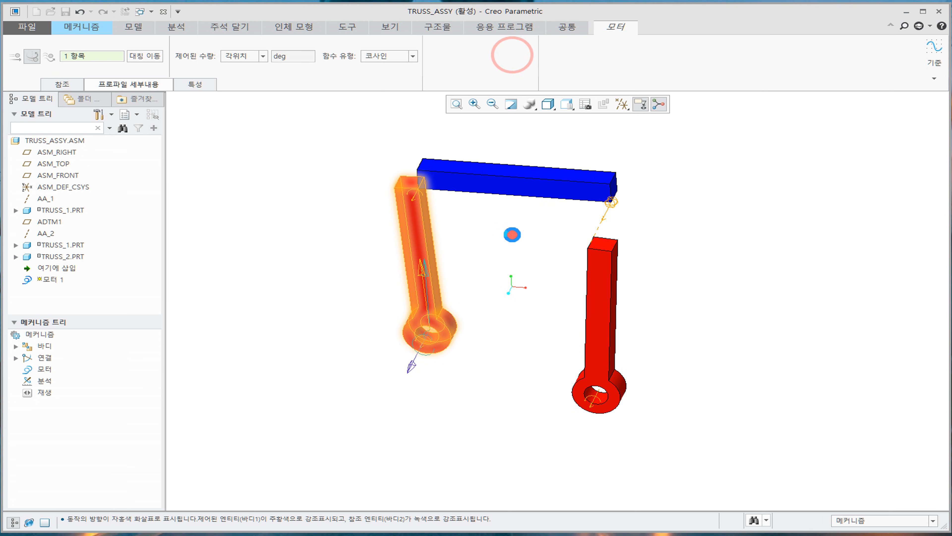
{"action": "left_click", "coordinate": [492, 384]}
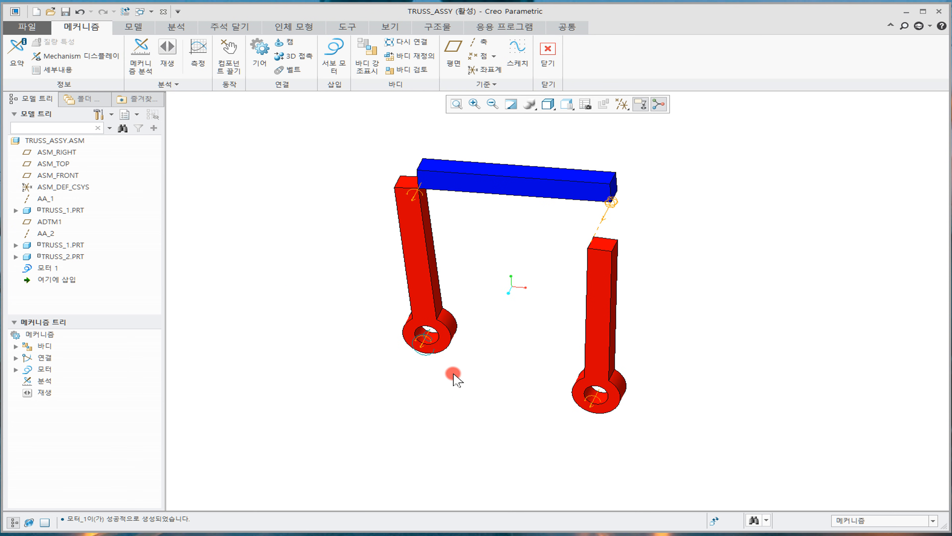
{"action": "scroll", "coordinate": [436, 350], "scroll_direction": "down", "scroll_amount": 5}
{"action": "scroll", "coordinate": [514, 345], "scroll_direction": "up", "scroll_amount": 2}
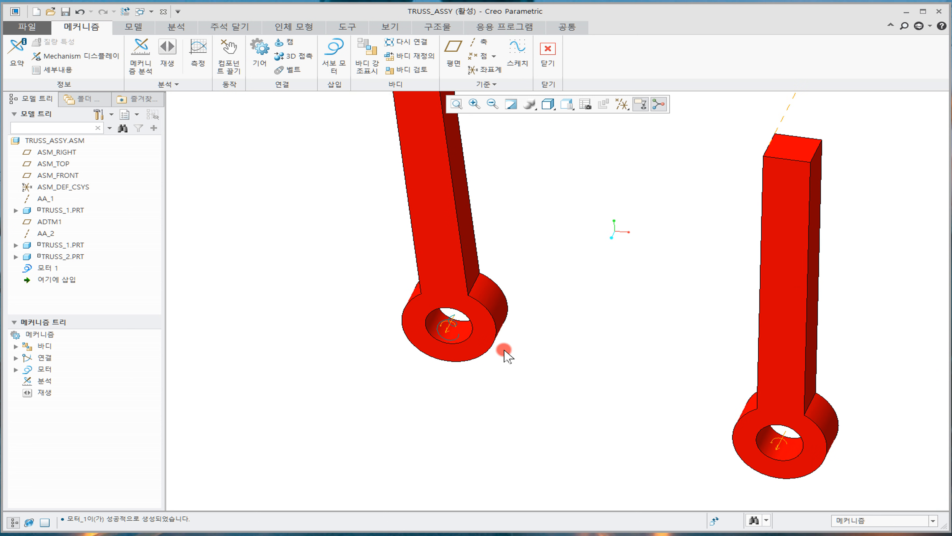
{"action": "left_click", "coordinate": [16, 369]}
{"action": "left_click", "coordinate": [90, 381]}
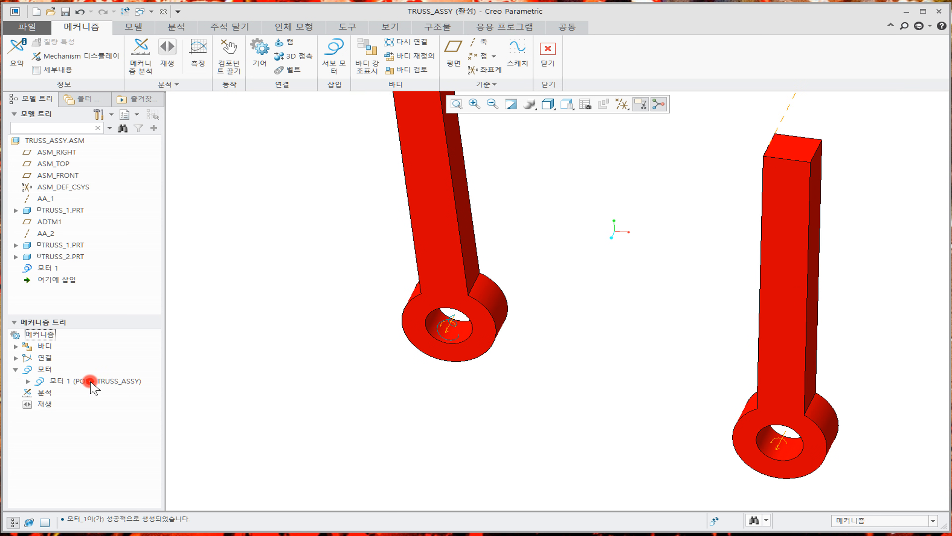
{"action": "left_click", "coordinate": [377, 426]}
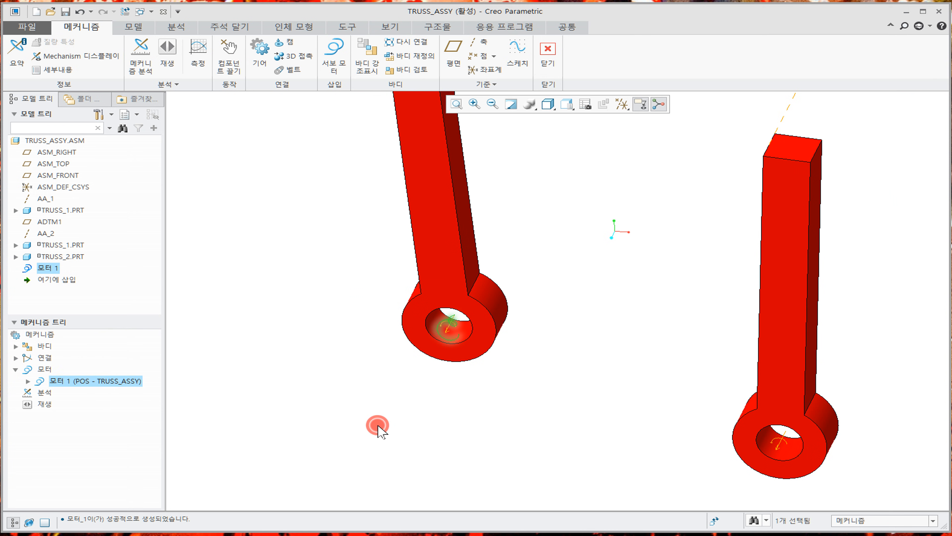
{"action": "scroll", "coordinate": [553, 300], "scroll_direction": "up", "scroll_amount": 2}
{"action": "middle_click_drag", "start_coordinate": [576, 261], "coordinate": [495, 325], "text": "shift"}
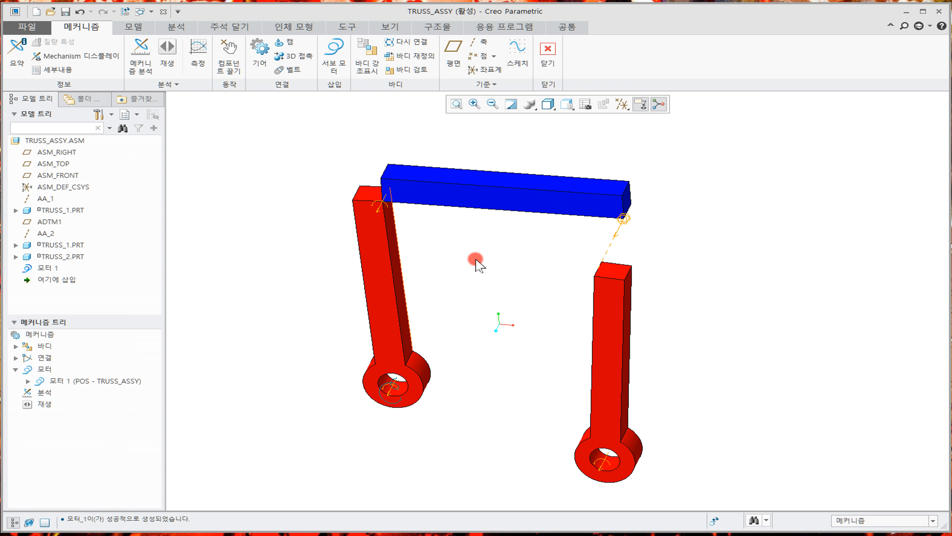
{"action": "scroll", "coordinate": [569, 313], "scroll_direction": "up", "scroll_amount": 2}
{"action": "middle_click_drag", "start_coordinate": [542, 278], "coordinate": [429, 256], "text": "shift"}
{"action": "scroll", "coordinate": [340, 227], "scroll_direction": "down", "scroll_amount": 1}
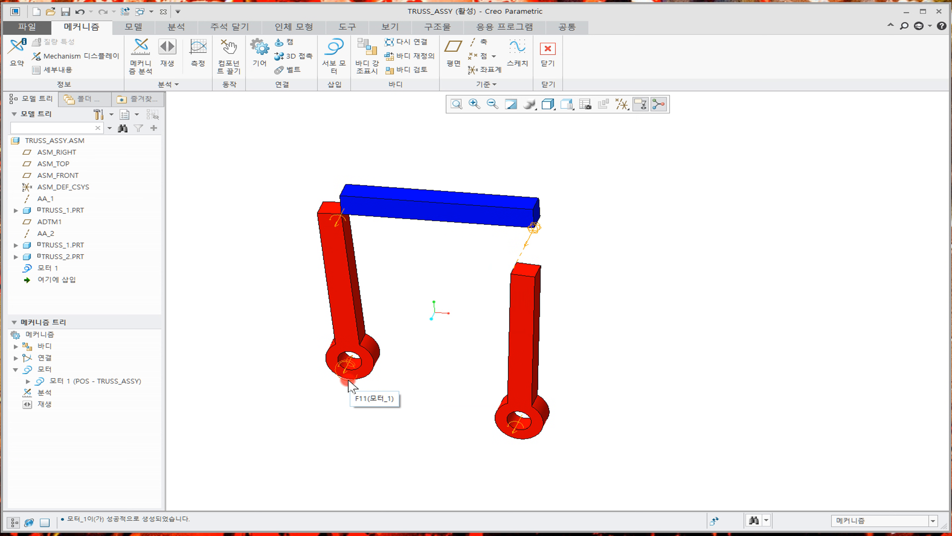
Create a mechanism analysis named Trsuss_assy_mechanism
{"action": "left_click", "coordinate": [141, 66]}
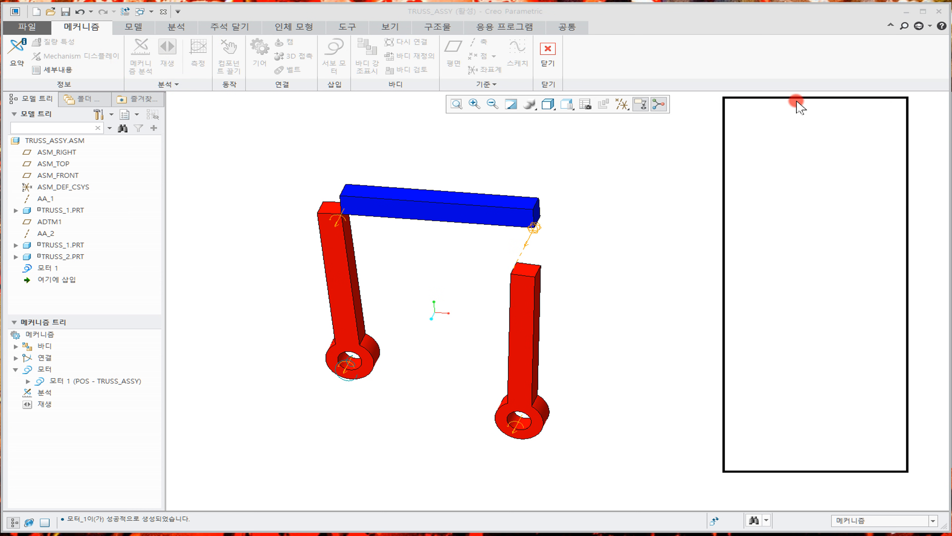
{"action": "left_click", "coordinate": [833, 134]}
{"action": "left_click_drag", "start_coordinate": [832, 150], "coordinate": [610, 142]}
{"action": "type", "text": "Trsuu"}
{"action": "key", "text": "BackSpace"}
{"action": "type", "text": "ss_assy_mechanism"}
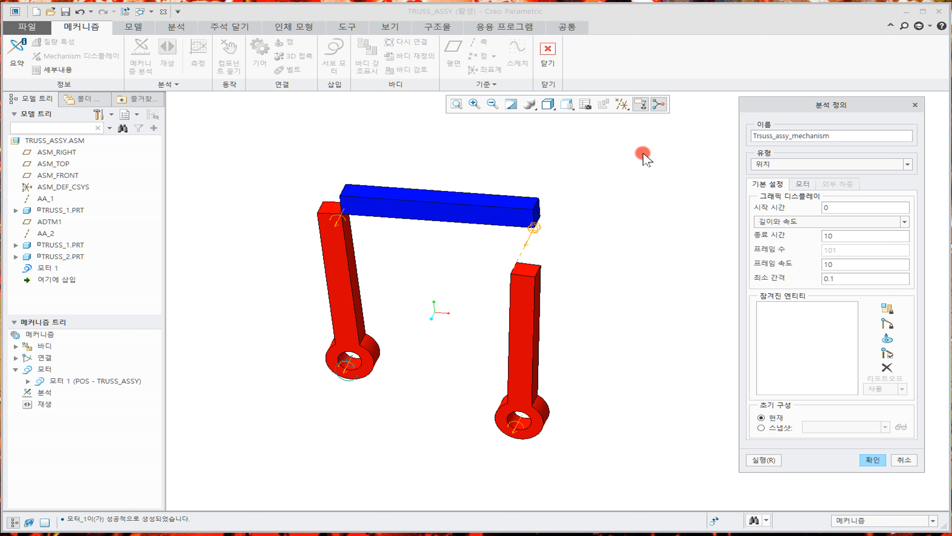
Define the analysis time domain by length and rate (길이와 속도), with a frame rate of 100 and a minimum interval of 0.01
{"action": "left_click", "coordinate": [853, 208]}
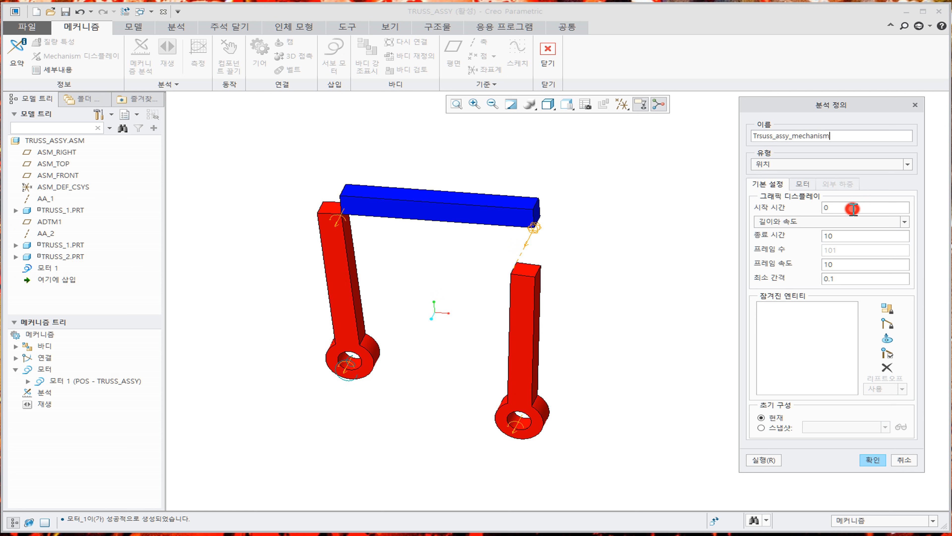
{"action": "left_click", "coordinate": [854, 224]}
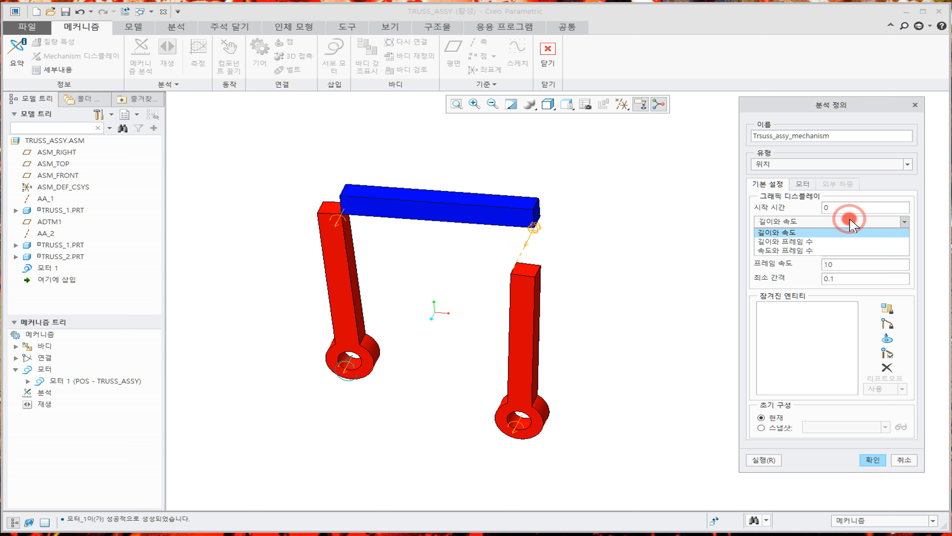
{"action": "left_click", "coordinate": [840, 233]}
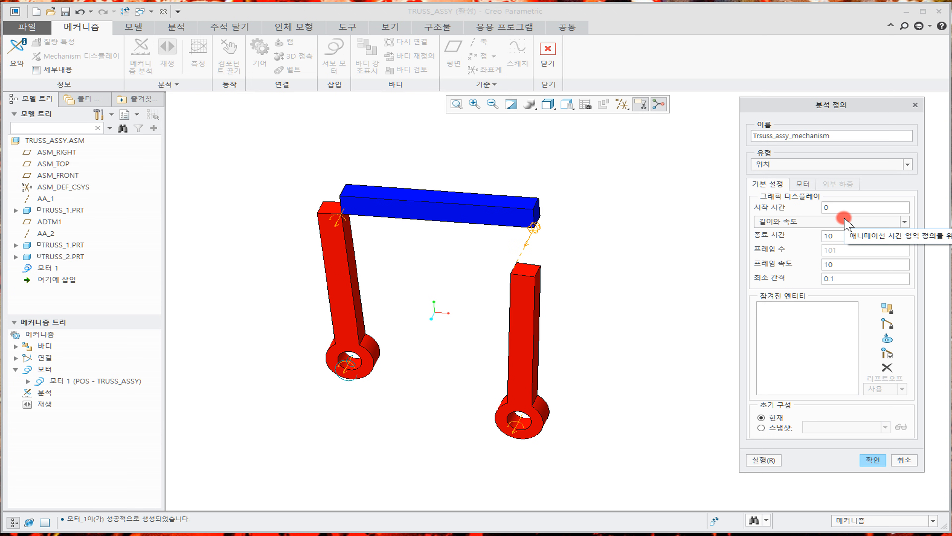
{"action": "left_click", "coordinate": [844, 220]}
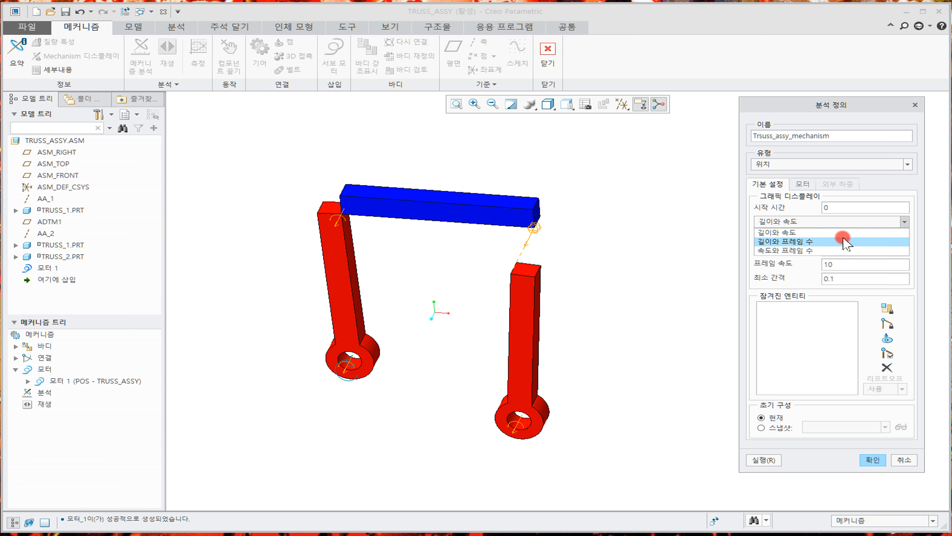
{"action": "left_click", "coordinate": [845, 232]}
{"action": "left_click", "coordinate": [843, 208]}
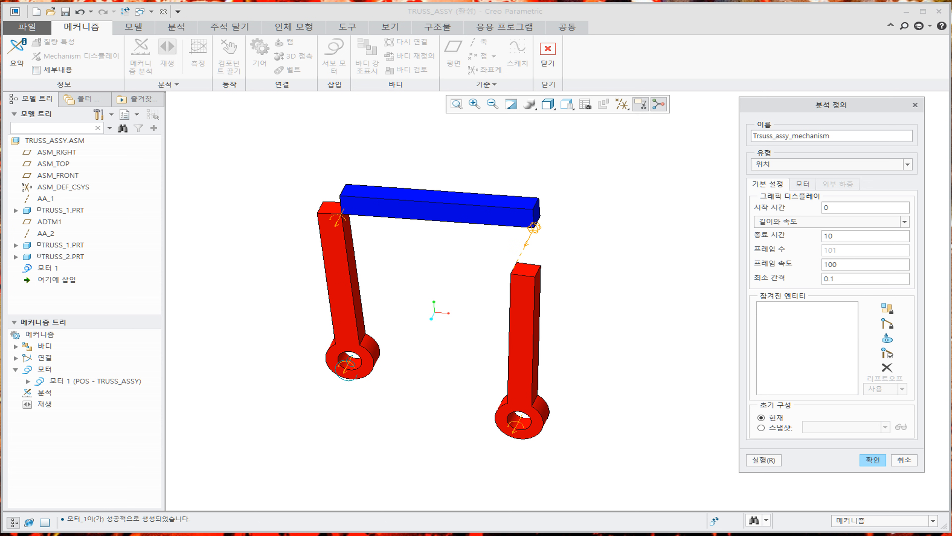
{"action": "left_click", "coordinate": [875, 279]}
Run the position analysis and accept its definition
{"action": "left_click", "coordinate": [766, 460]}
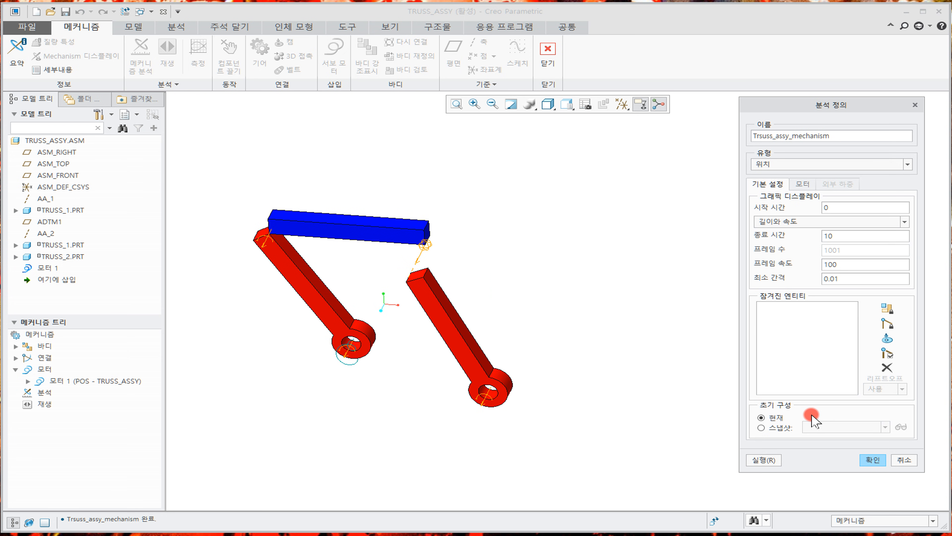
{"action": "left_click", "coordinate": [873, 460]}
{"action": "left_click", "coordinate": [684, 375]}
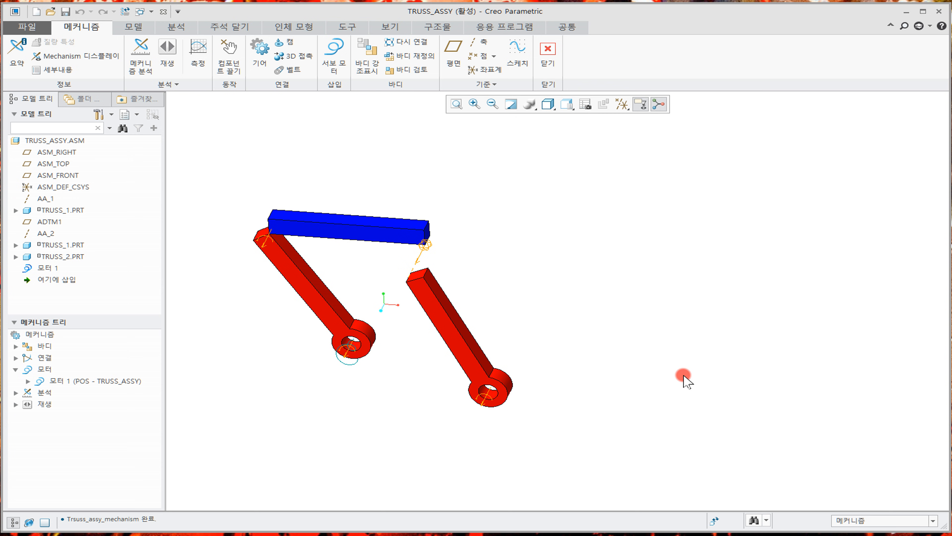
Save TRUSS_ASSY.ASM to the Truss folder, and save it once more
{"action": "left_click", "coordinate": [65, 13]}
{"action": "left_click", "coordinate": [342, 434]}
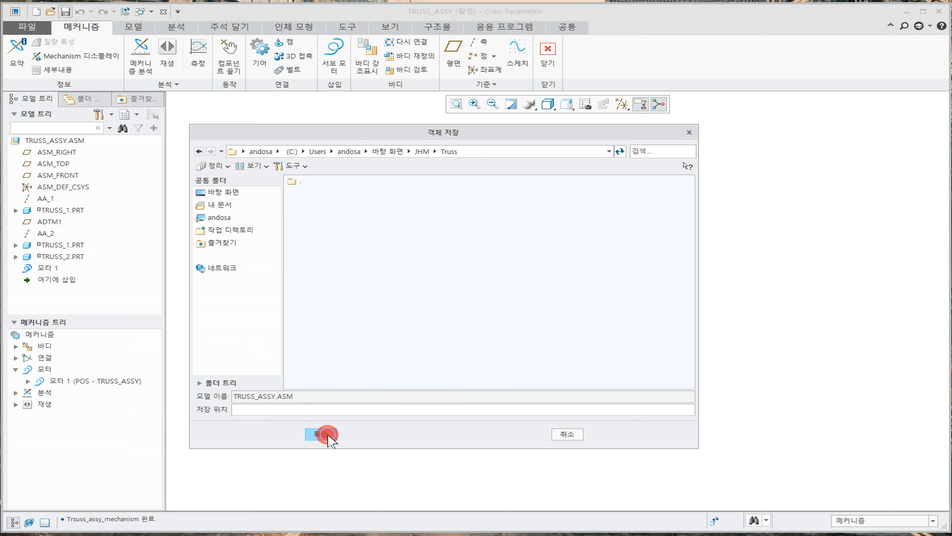
{"action": "left_click", "coordinate": [540, 353]}
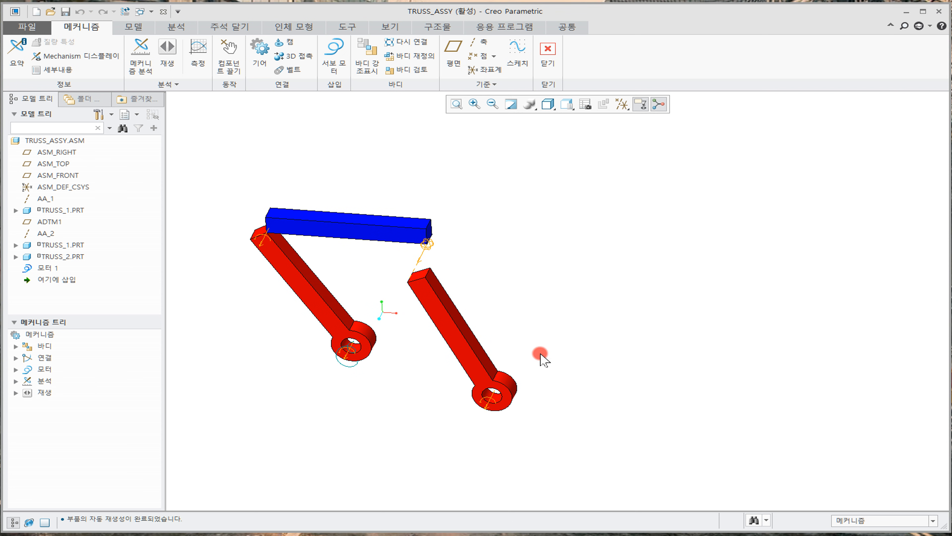
{"action": "left_click", "coordinate": [65, 12]}
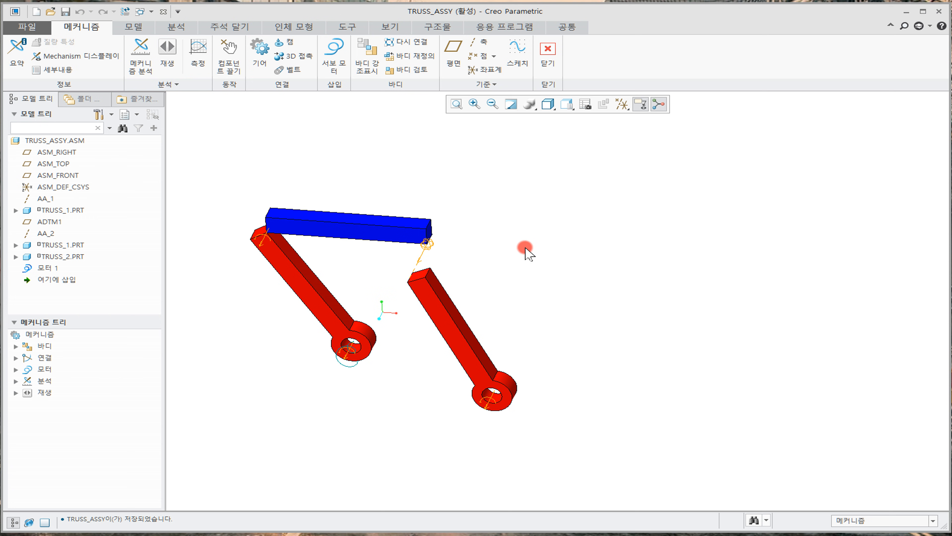
Load the Trsuss_assy_mechanism result set for playback and accept reading its possibly outdated results
{"action": "mouse_move", "coordinate": [529, 249]}
{"action": "left_mouse_down"}
{"action": "mouse_move", "coordinate": [567, 218]}
{"action": "mouse_move", "coordinate": [595, 215]}
{"action": "mouse_move", "coordinate": [538, 221]}
{"action": "mouse_move", "coordinate": [524, 252]}
{"action": "mouse_move", "coordinate": [614, 244]}
{"action": "left_mouse_up"}
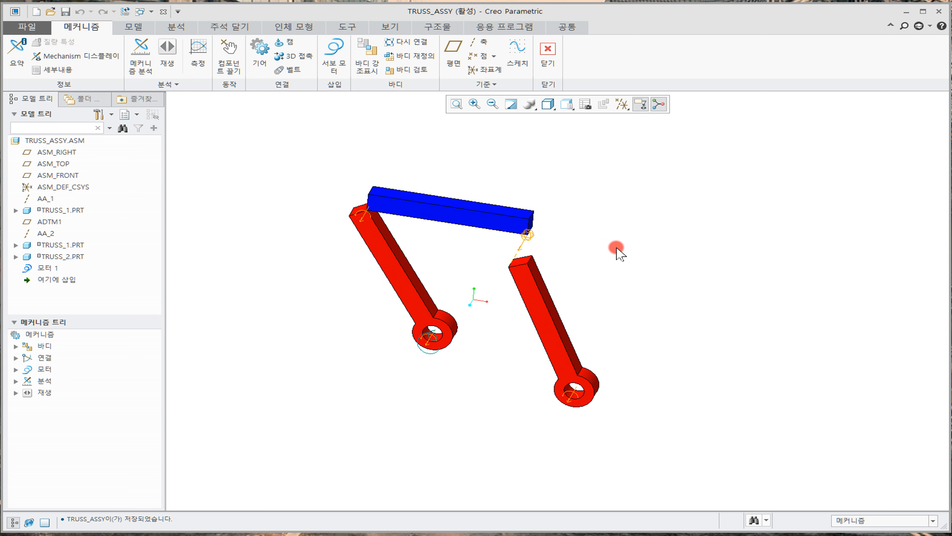
{"action": "middle_click_drag", "start_coordinate": [625, 259], "coordinate": [606, 263], "text": "shift"}
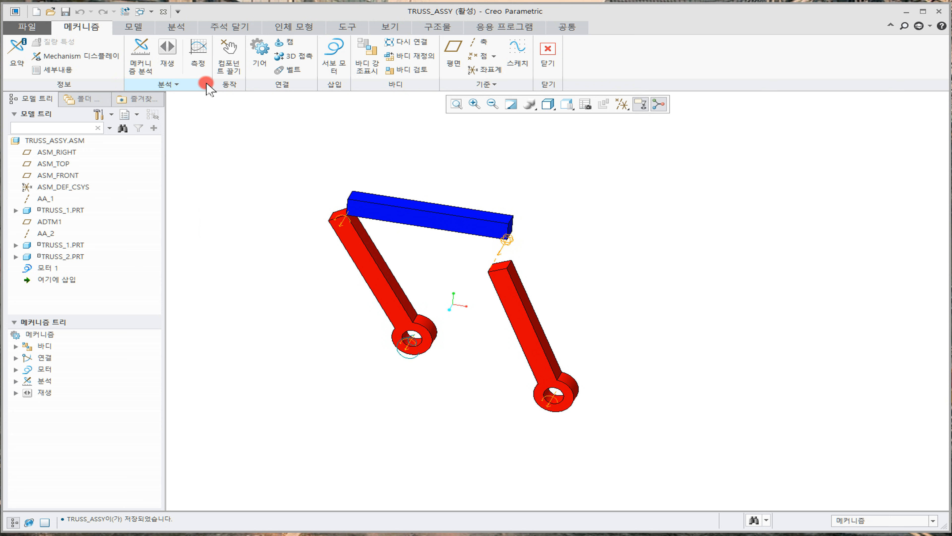
{"action": "left_click", "coordinate": [167, 51]}
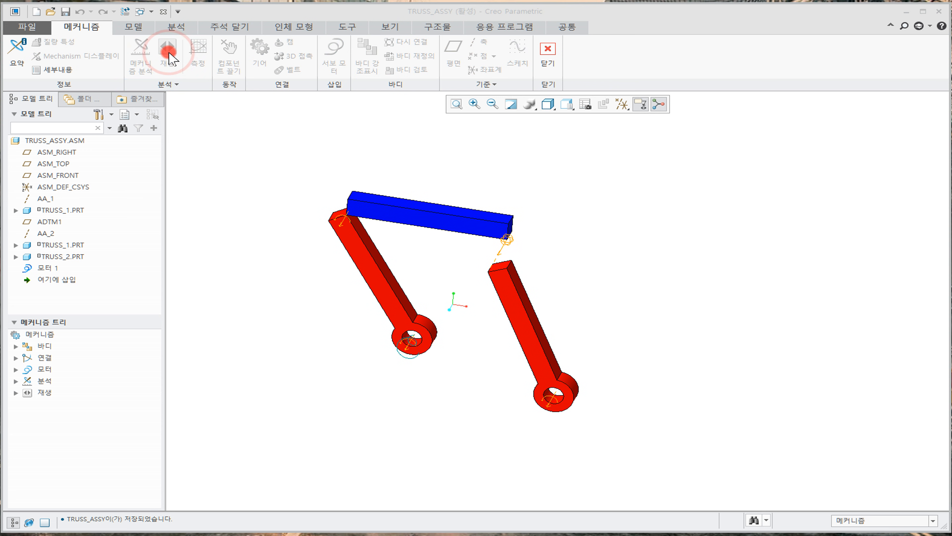
{"action": "left_click_drag", "start_coordinate": [915, 98], "coordinate": [768, 128]}
{"action": "left_click", "coordinate": [791, 167]}
{"action": "left_click", "coordinate": [790, 165]}
{"action": "left_click", "coordinate": [783, 185]}
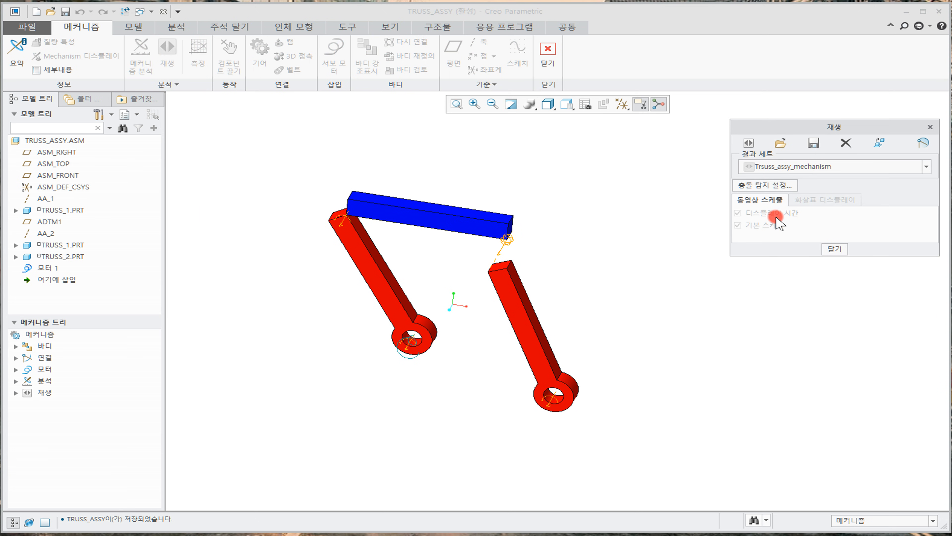
{"action": "left_click", "coordinate": [749, 144]}
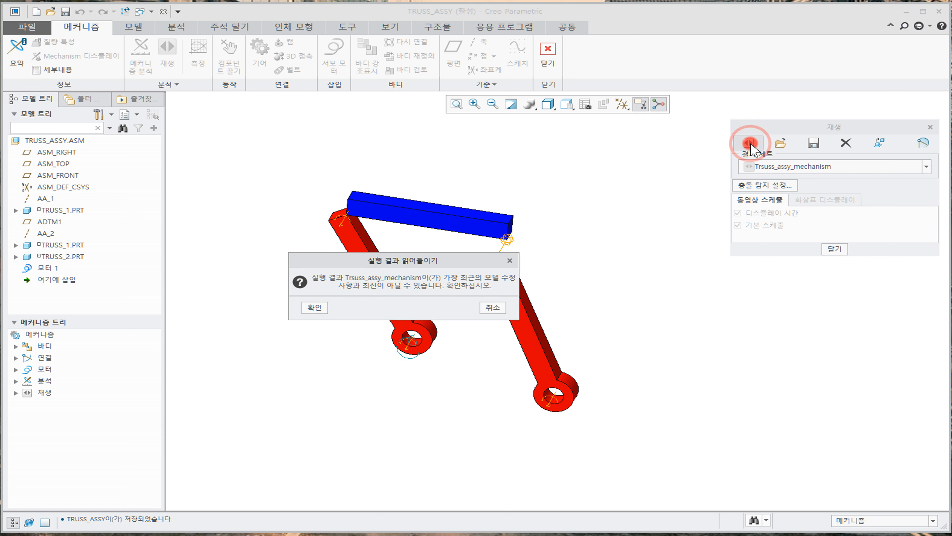
{"action": "left_click", "coordinate": [307, 304]}
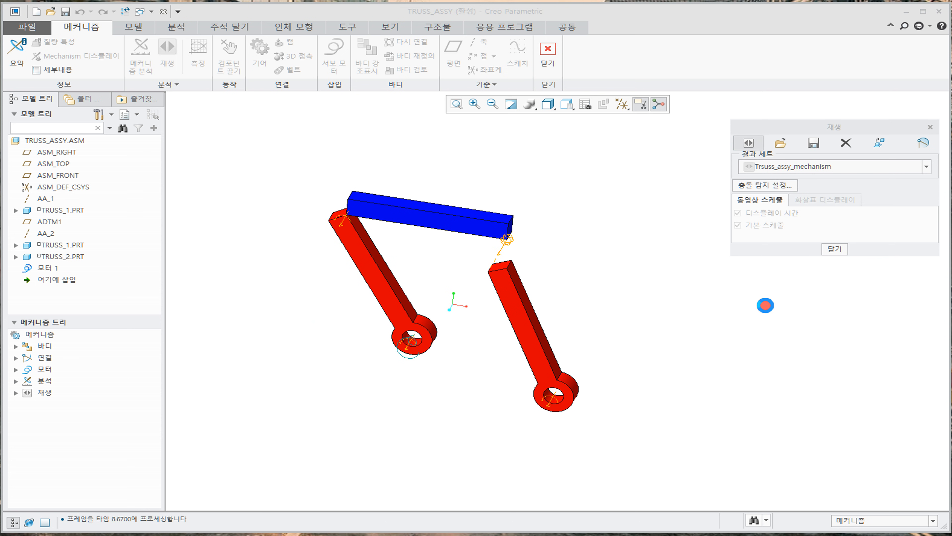
Play the mechanism animation at maximum speed, stop it, and close the playback
{"action": "left_click_drag", "start_coordinate": [951, 141], "coordinate": [831, 131]}
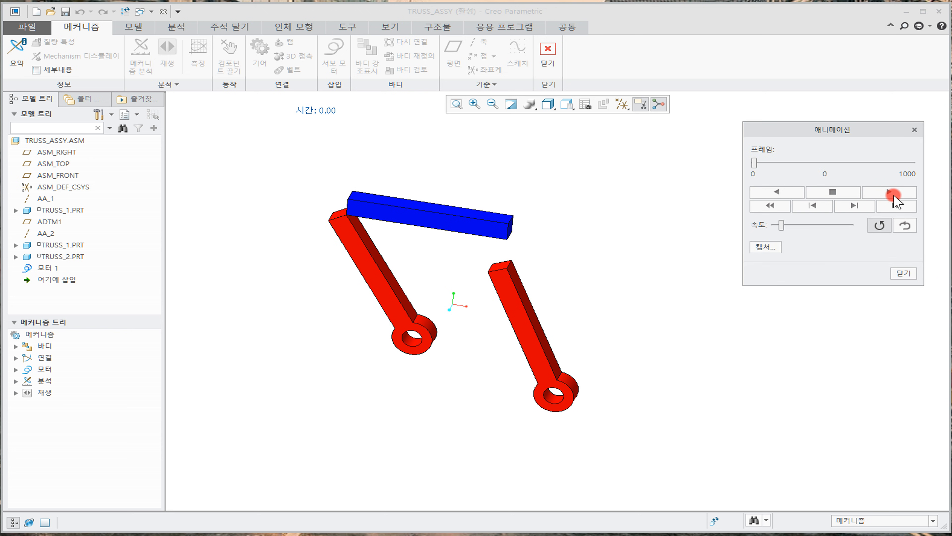
{"action": "left_click", "coordinate": [892, 193]}
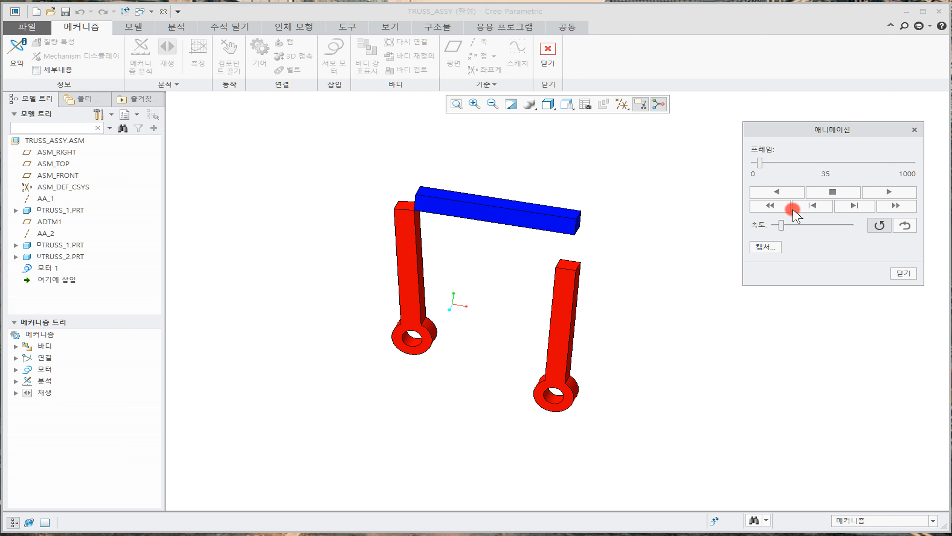
{"action": "left_click_drag", "start_coordinate": [783, 227], "coordinate": [857, 230]}
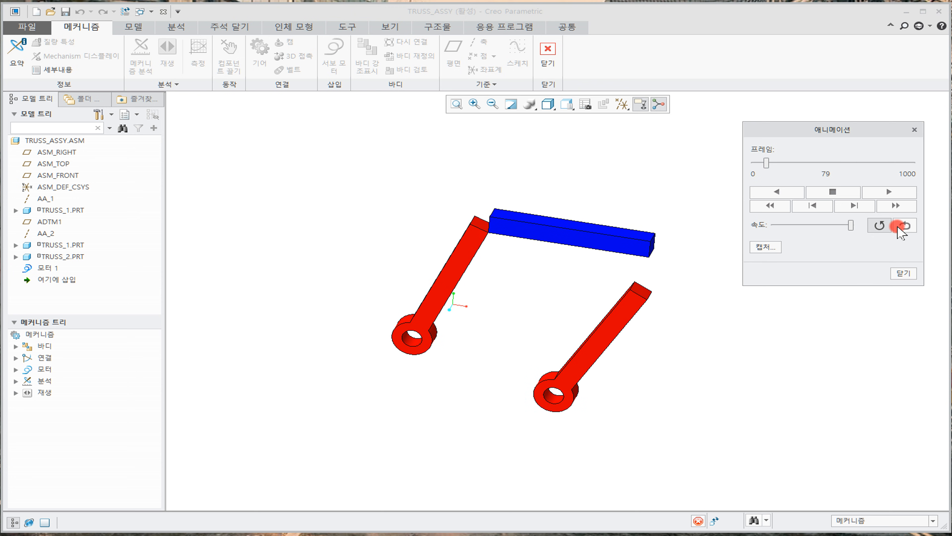
{"action": "left_click", "coordinate": [846, 193]}
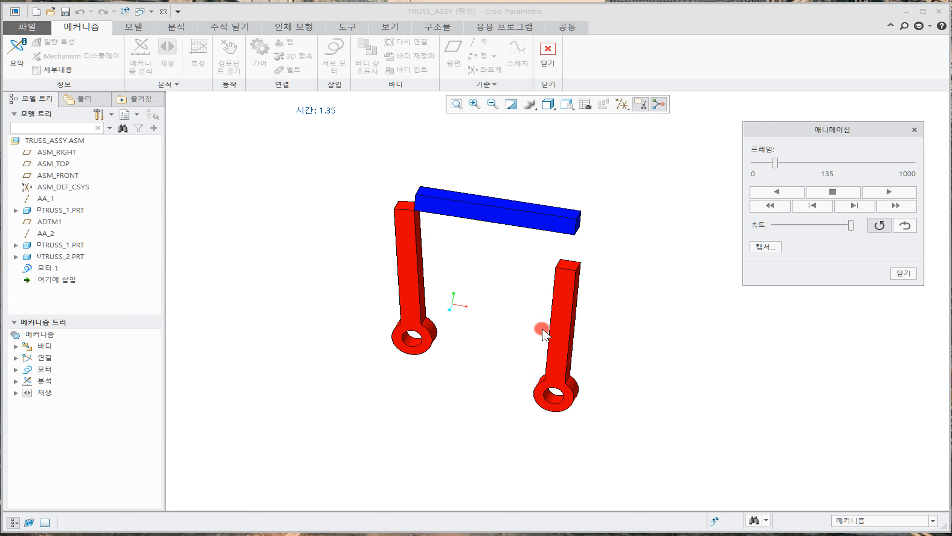
{"action": "left_click", "coordinate": [896, 276]}
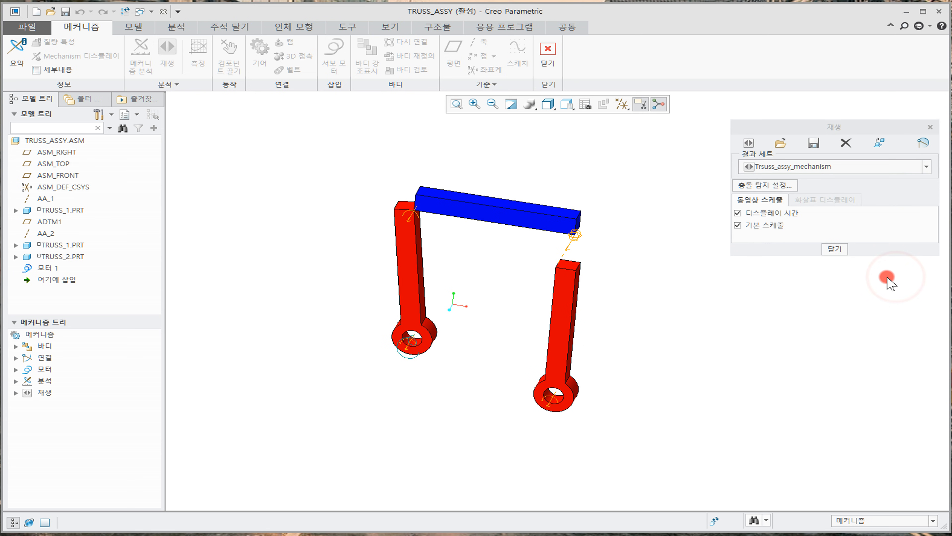
{"action": "left_click", "coordinate": [840, 254]}
{"action": "left_click", "coordinate": [771, 261]}
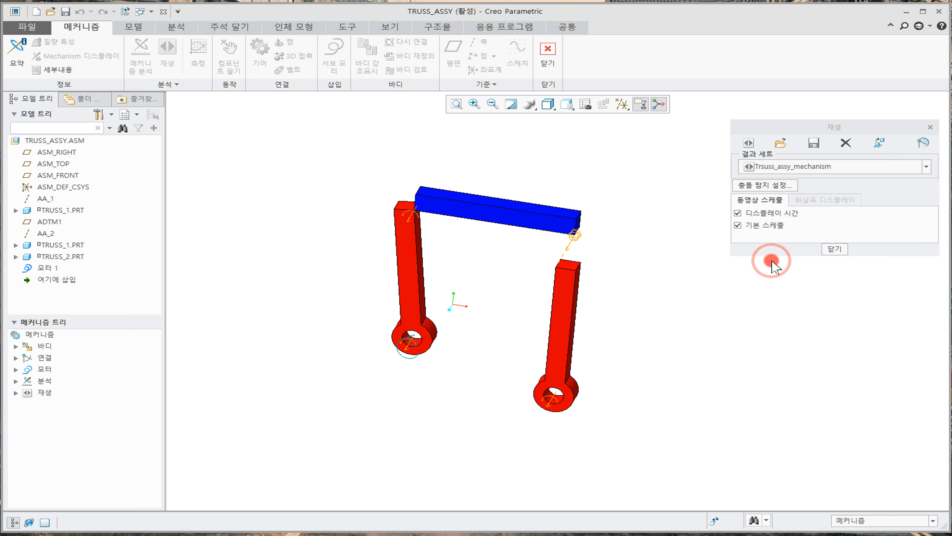
{"action": "left_click", "coordinate": [831, 249]}
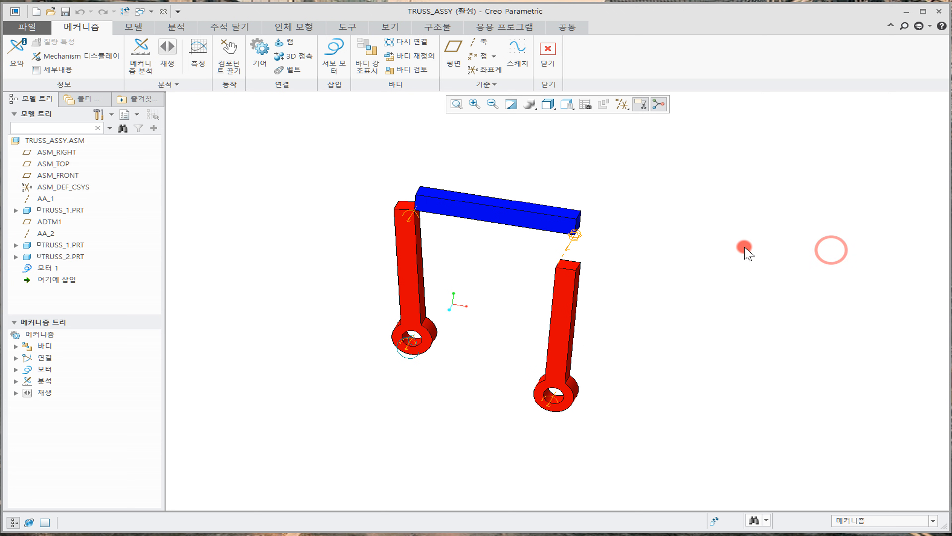
Save TRUSS_ASSY, accepting the conflict about the unregenerated model, and save it once more
{"action": "left_click", "coordinate": [66, 12]}
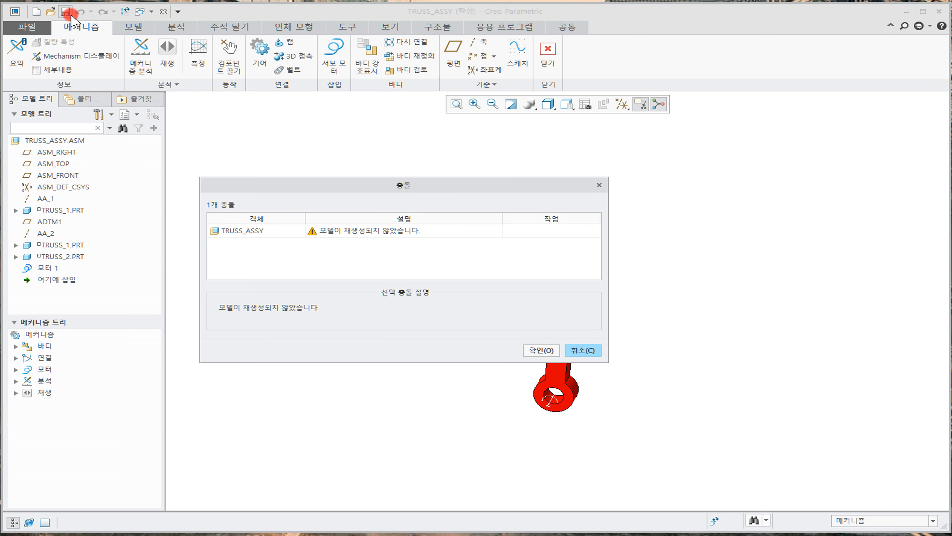
{"action": "left_click", "coordinate": [544, 350]}
{"action": "left_click", "coordinate": [526, 329]}
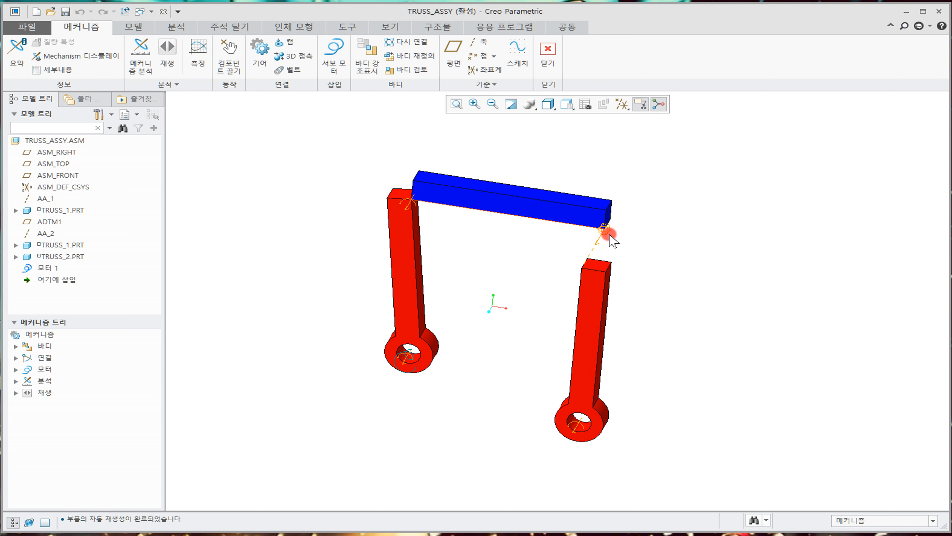
{"action": "left_click", "coordinate": [67, 12]}
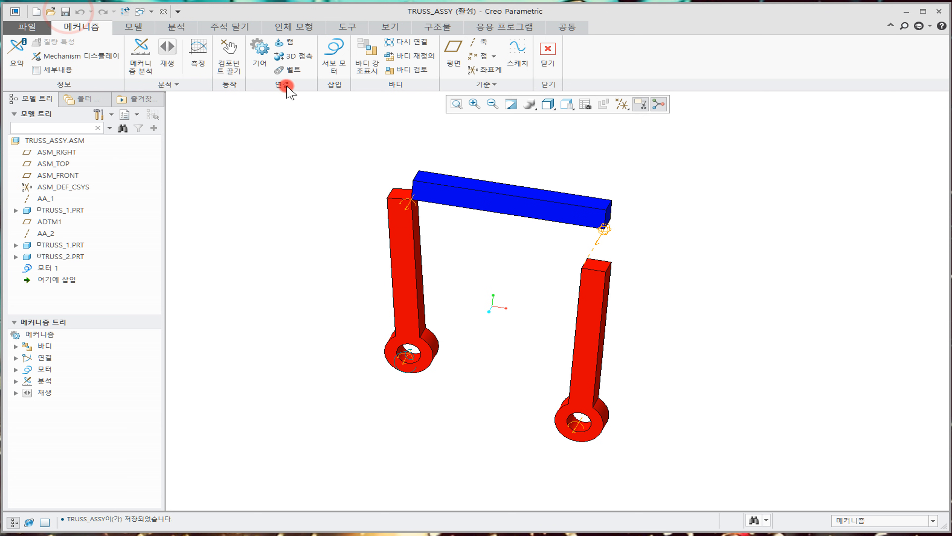
{"action": "left_click", "coordinate": [318, 182]}
Swing the linkage back and forth twice by its blue connecting bar to test the motion by hand
{"action": "left_click", "coordinate": [228, 57]}
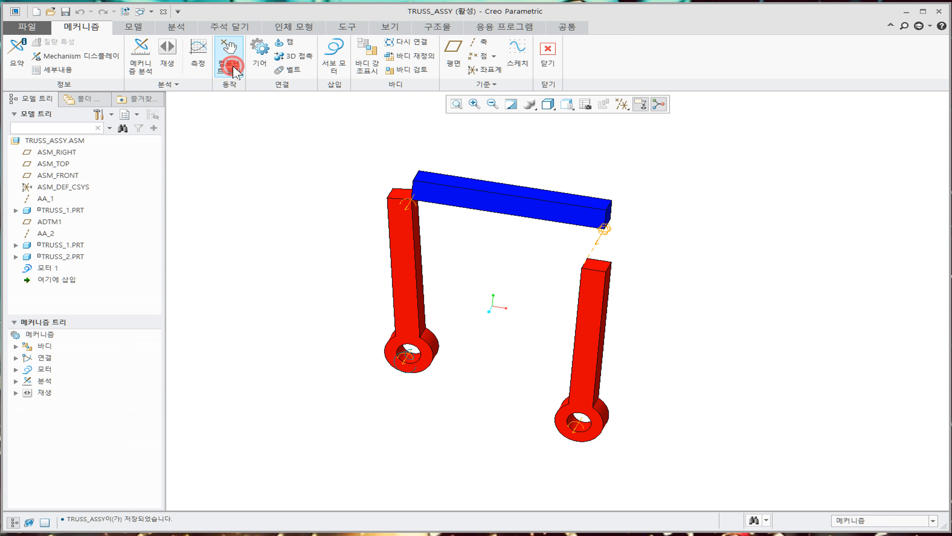
{"action": "left_click", "coordinate": [537, 212]}
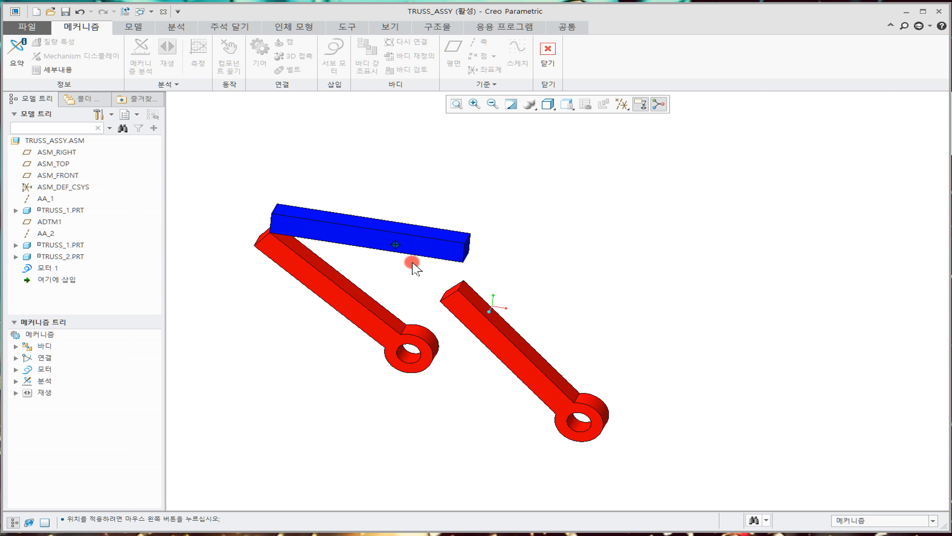
{"action": "left_click", "coordinate": [515, 252]}
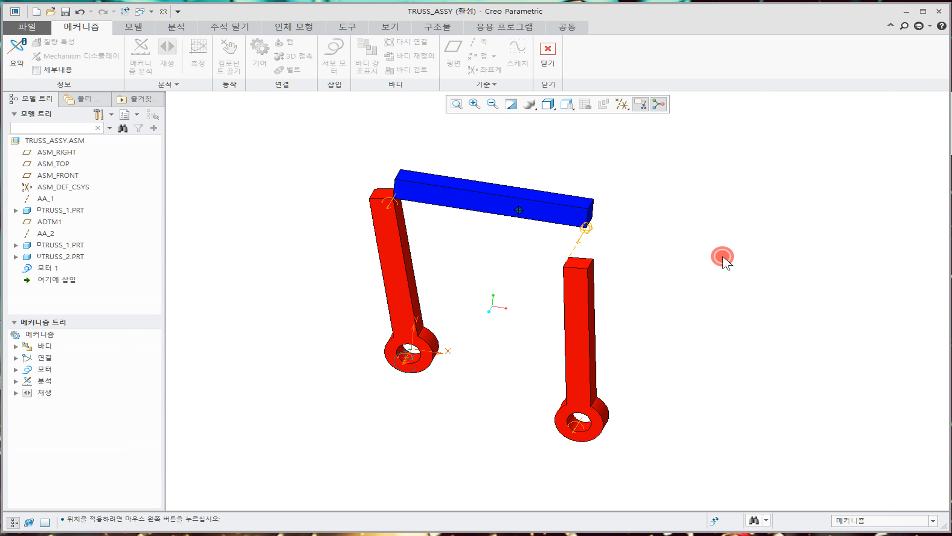
{"action": "left_click", "coordinate": [501, 246]}
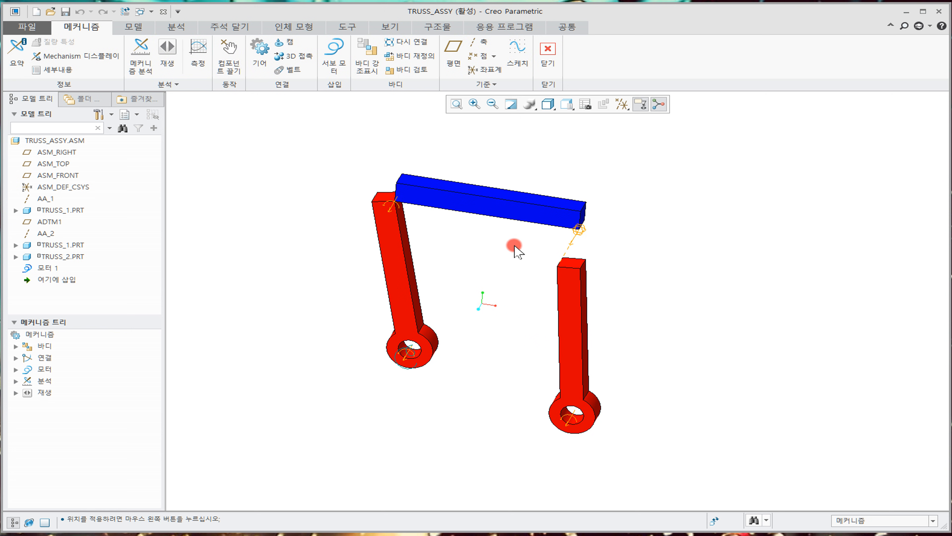
{"action": "left_click", "coordinate": [396, 358]}
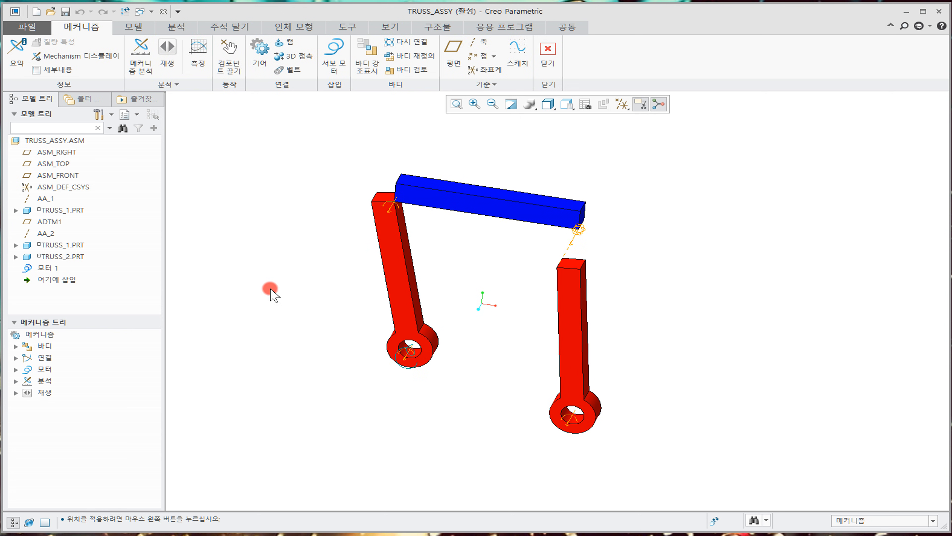
{"action": "left_click", "coordinate": [227, 53]}
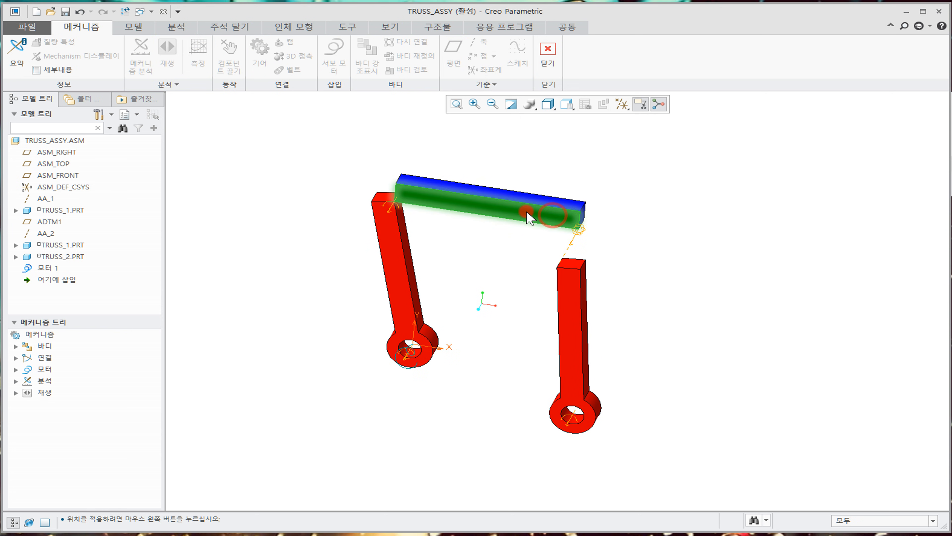
{"action": "left_click", "coordinate": [552, 215]}
{"action": "left_click", "coordinate": [532, 250]}
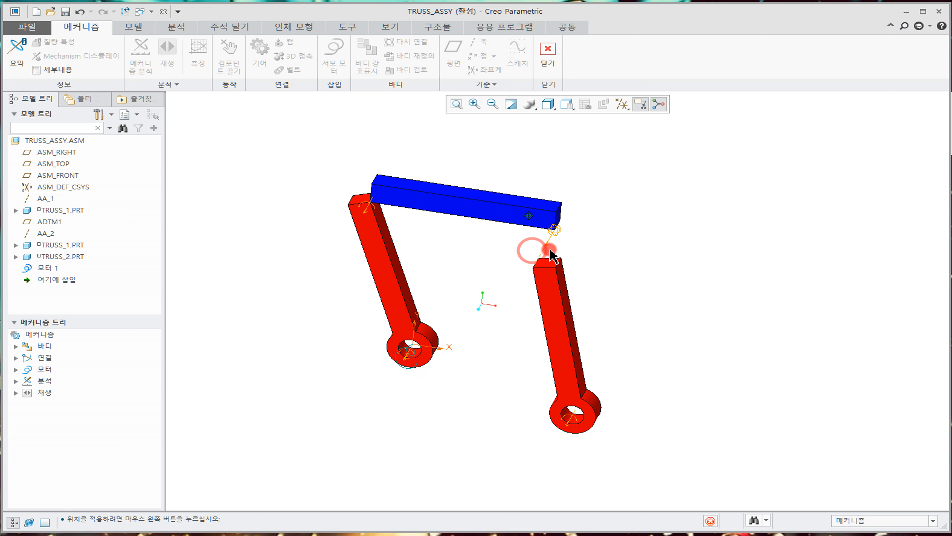
{"action": "left_click", "coordinate": [628, 248]}
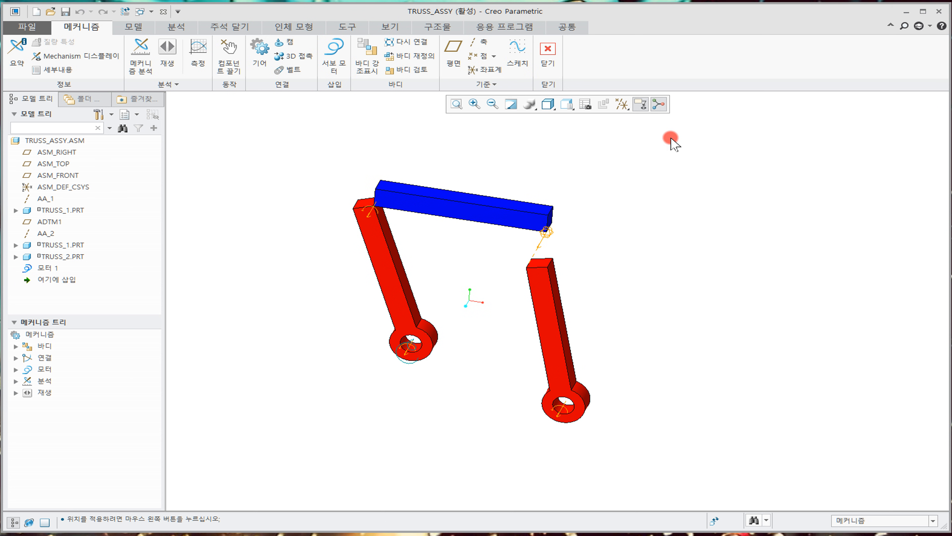
Replay the Trsuss_assy_mechanism results at maximum speed and close the animation
{"action": "left_click", "coordinate": [167, 47]}
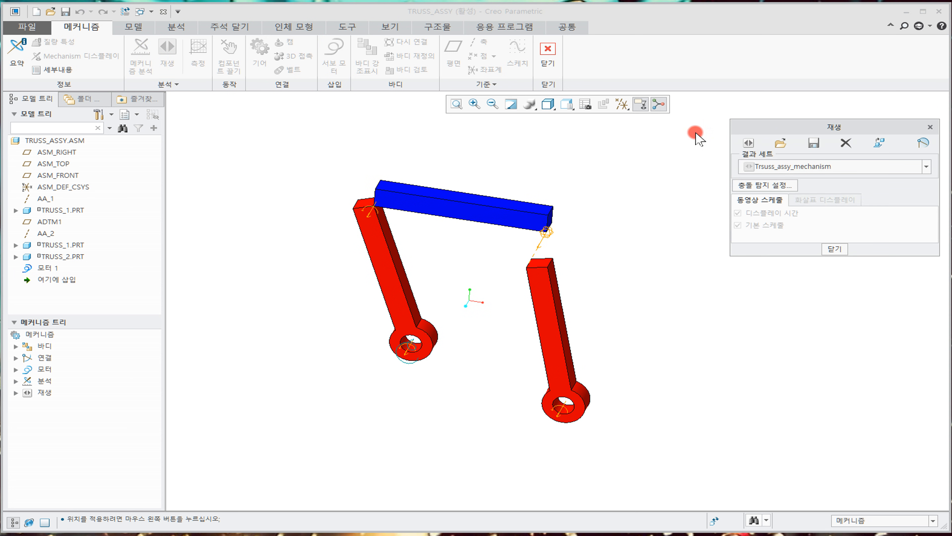
{"action": "left_click", "coordinate": [748, 143]}
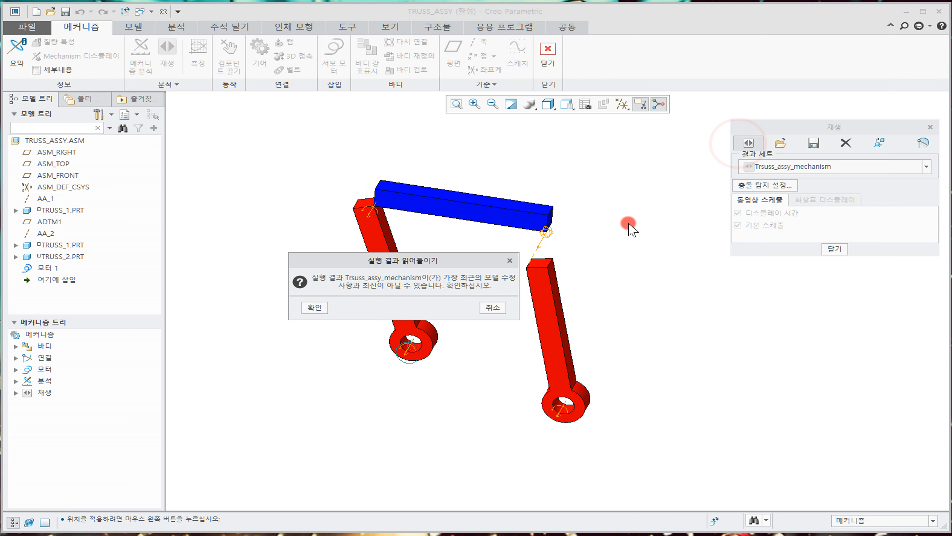
{"action": "left_click", "coordinate": [315, 308]}
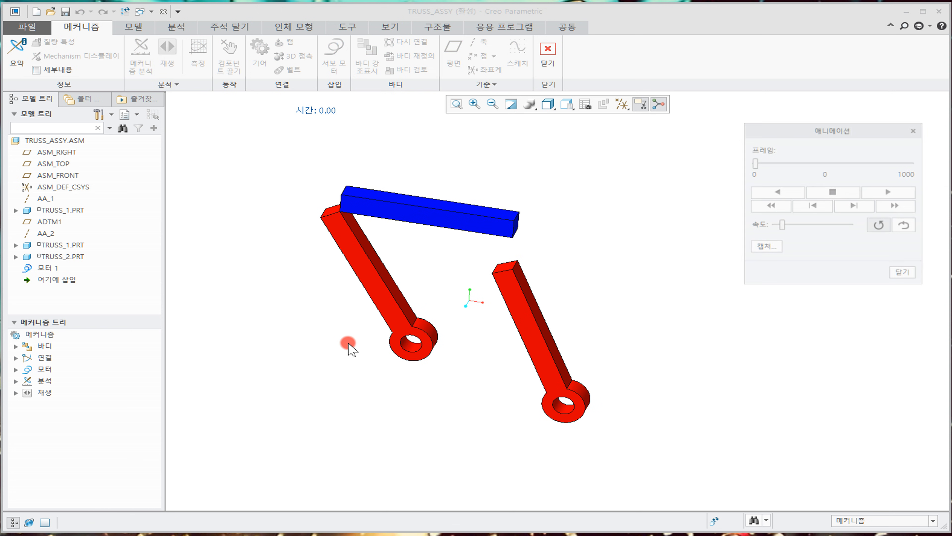
{"action": "left_click", "coordinate": [889, 192]}
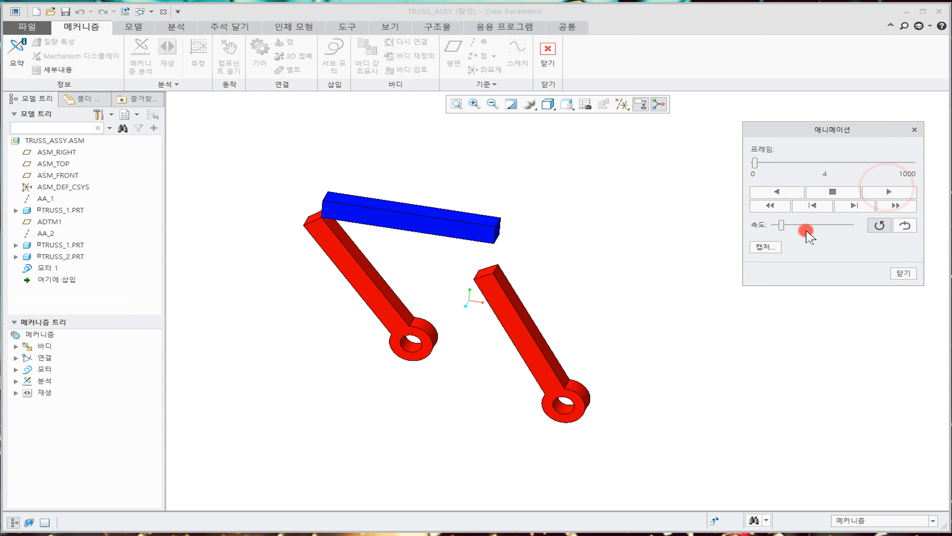
{"action": "left_click_drag", "start_coordinate": [781, 225], "coordinate": [848, 252]}
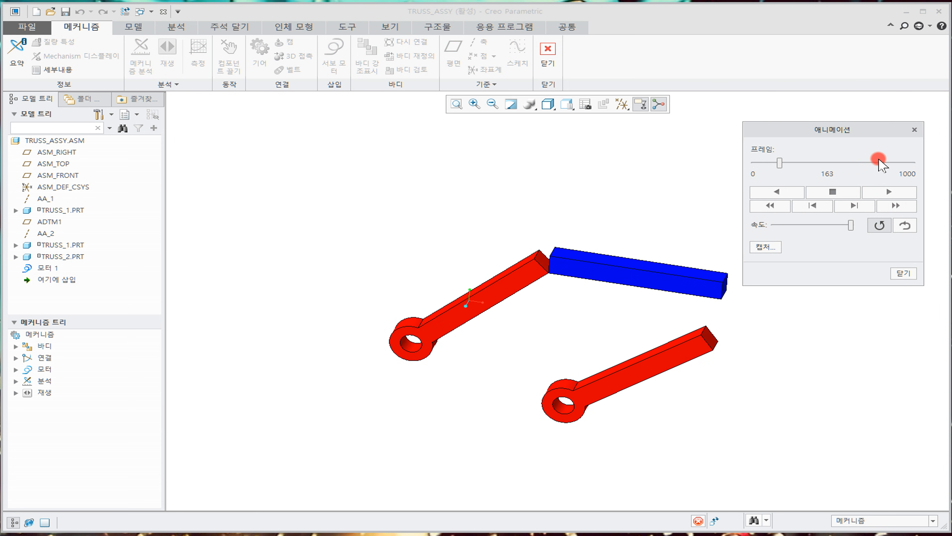
{"action": "left_click", "coordinate": [903, 273]}
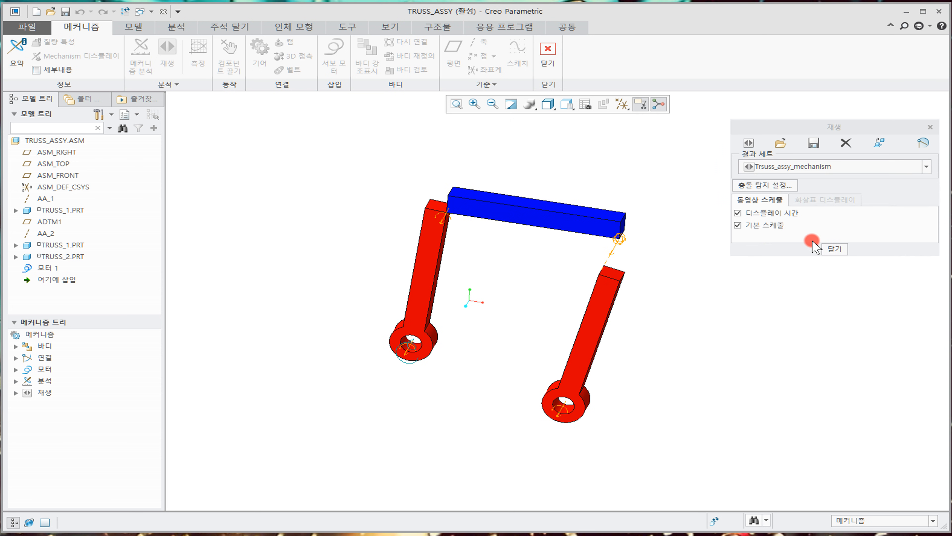
Set playback to global collision detection (글로벌 충돌 탐지) with a sound warning on collision (충돌 시 소리로 경고)
{"action": "left_click", "coordinate": [777, 186]}
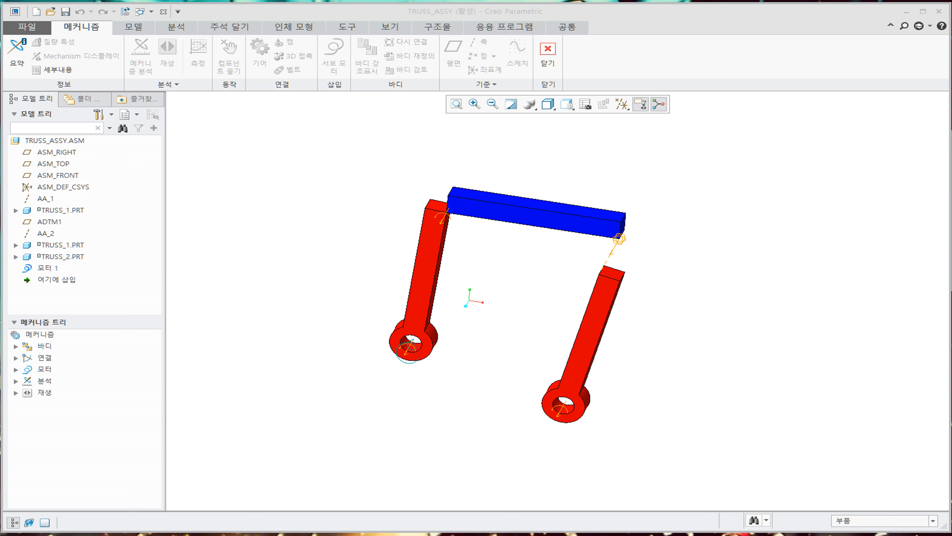
{"action": "left_click_drag", "start_coordinate": [951, 144], "coordinate": [741, 142]}
{"action": "left_click", "coordinate": [724, 186]}
{"action": "left_click", "coordinate": [759, 239]}
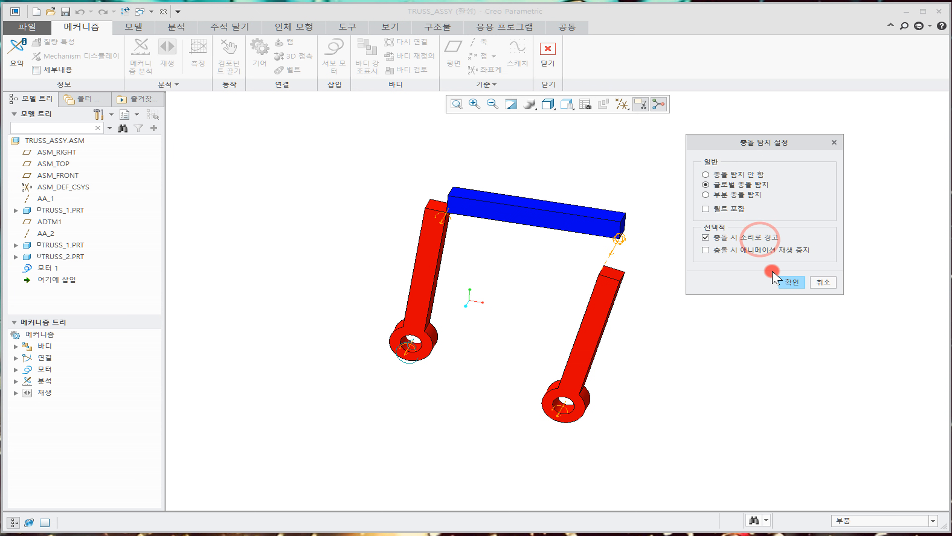
{"action": "left_click", "coordinate": [791, 282]}
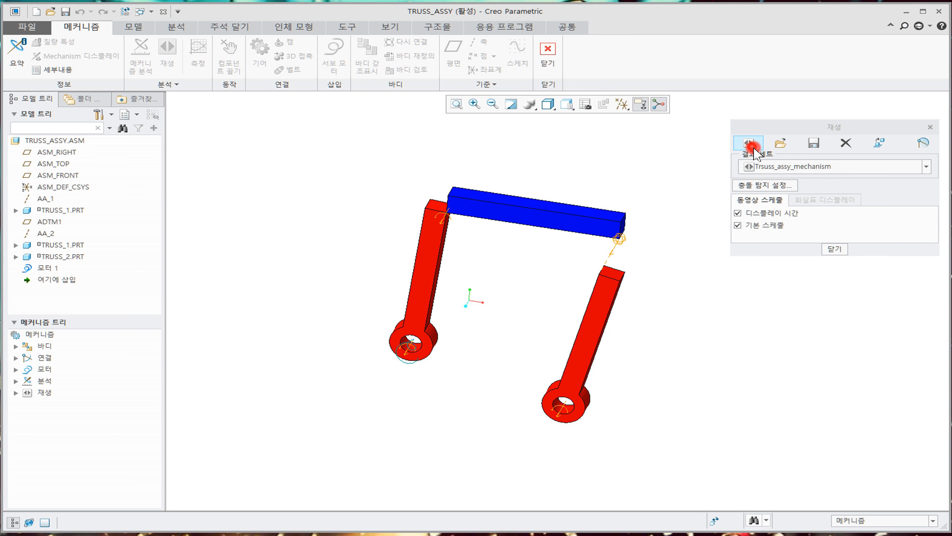
Play the Trsuss_assy_mechanism results with global collision detection at maximum speed, and close the playback
{"action": "left_click", "coordinate": [749, 144]}
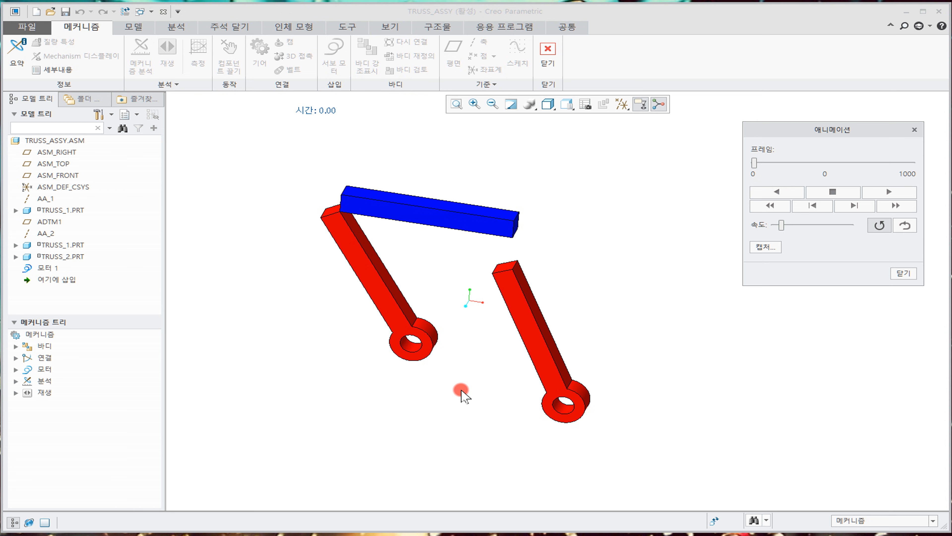
{"action": "left_click", "coordinate": [889, 192]}
{"action": "left_click_drag", "start_coordinate": [781, 225], "coordinate": [856, 240]}
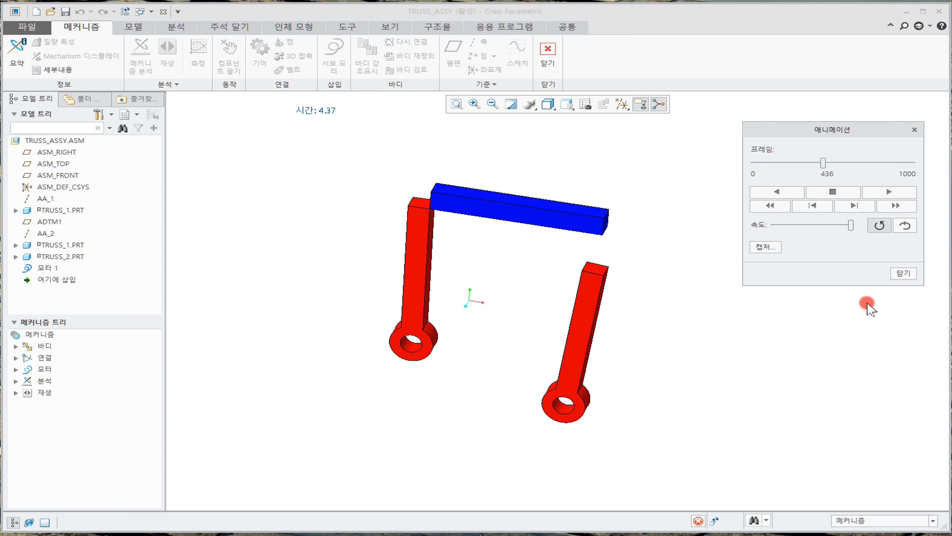
{"action": "left_click", "coordinate": [897, 272]}
{"action": "left_click", "coordinate": [831, 249]}
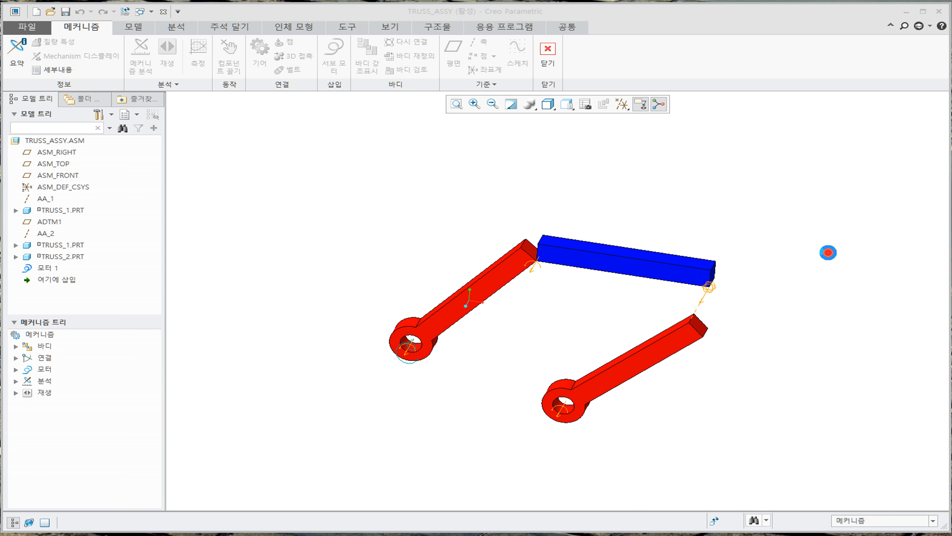